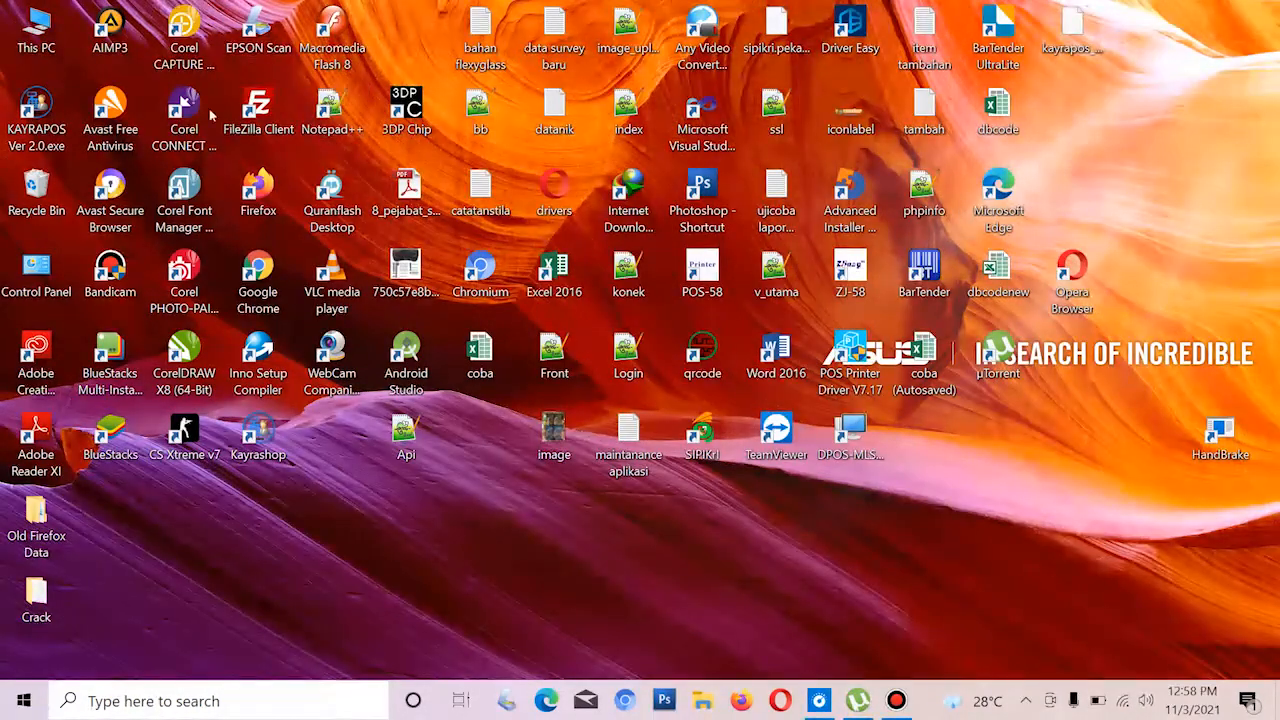
- Launch Macromedia Flash 8 and create a new Flash document
{"action": "double_click", "coordinate": [333, 30]}
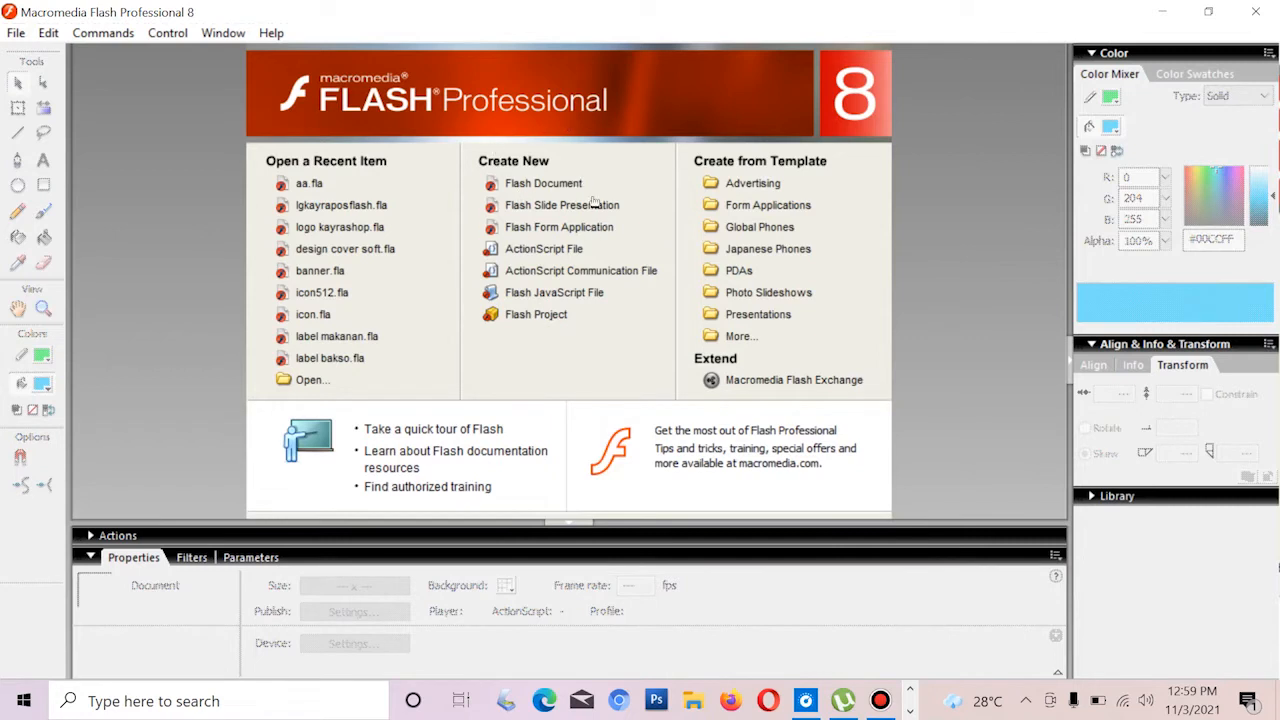
{"action": "left_click", "coordinate": [516, 187]}
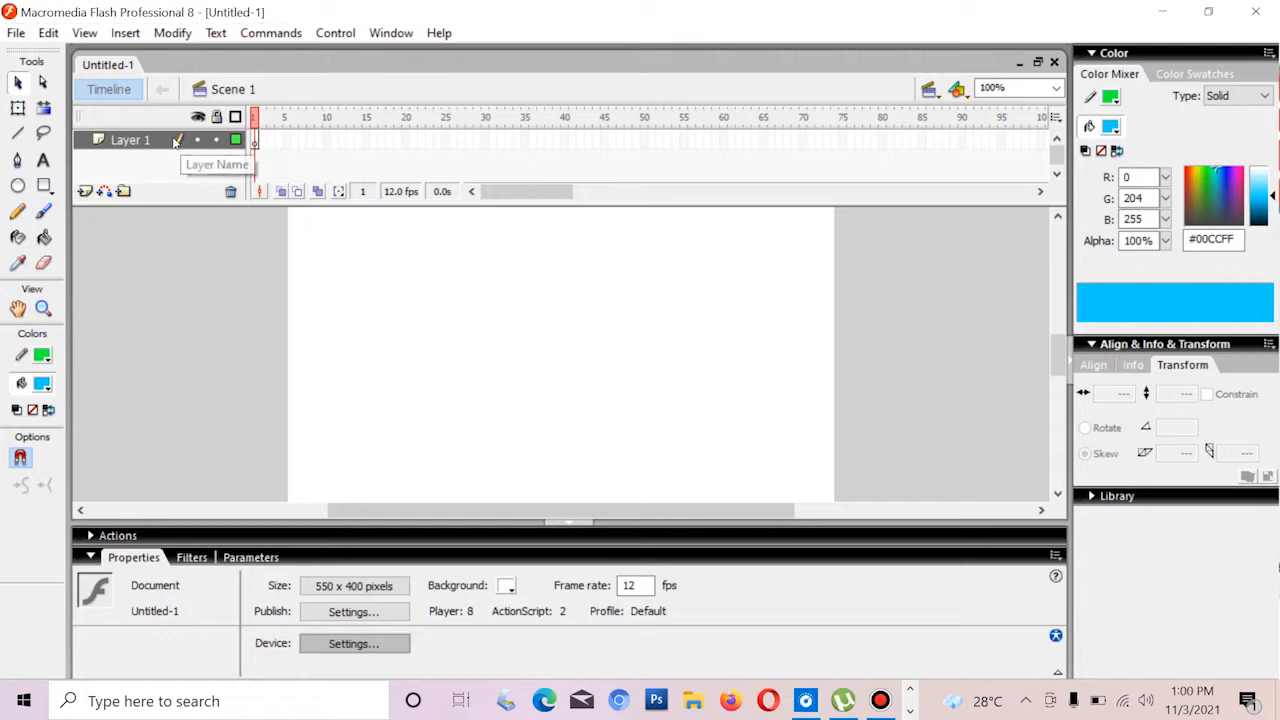
{"action": "left_click", "coordinate": [256, 143]}
{"action": "left_click", "coordinate": [281, 143]}
{"action": "key", "text": "F6"}
{"action": "left_click", "coordinate": [256, 143]}
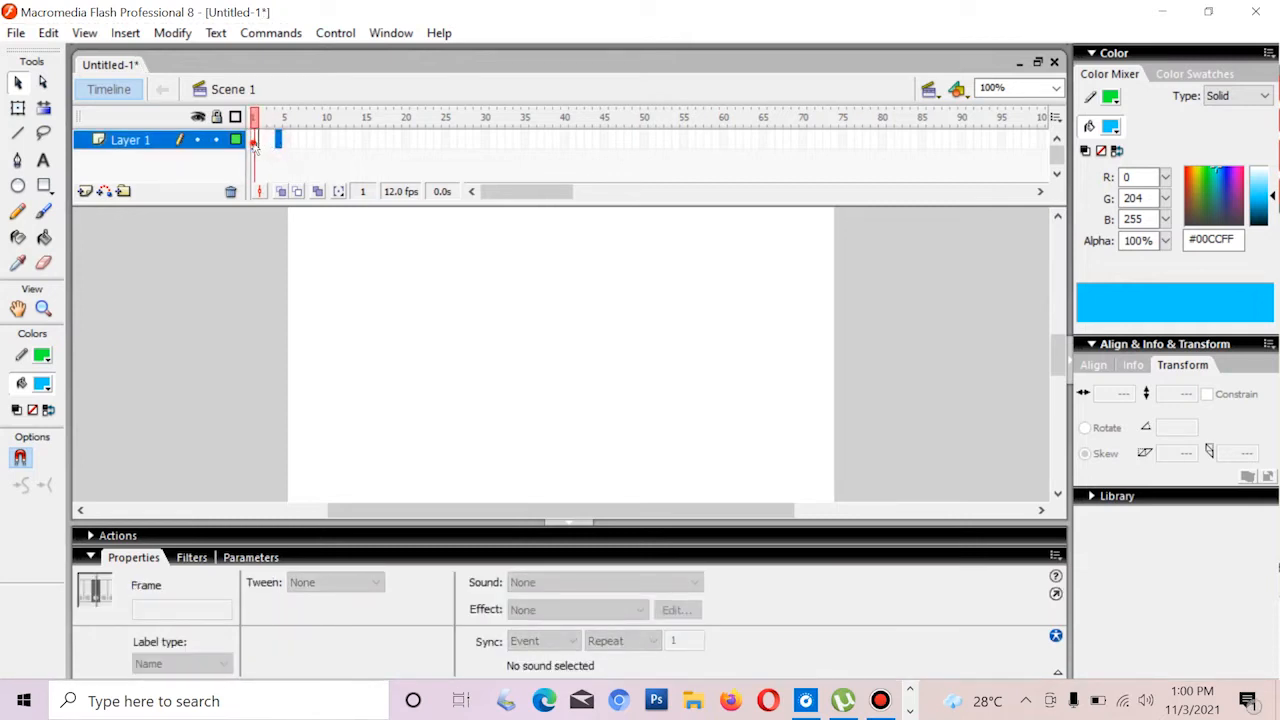
{"action": "left_click", "coordinate": [256, 143]}
{"action": "left_click", "coordinate": [1062, 344]}
{"action": "mouse_move", "coordinate": [1062, 344]}
{"action": "left_mouse_down"}
{"action": "mouse_move", "coordinate": [1056, 327]}
{"action": "mouse_move", "coordinate": [1058, 360]}
{"action": "mouse_move", "coordinate": [1052, 338]}
{"action": "left_mouse_up"}
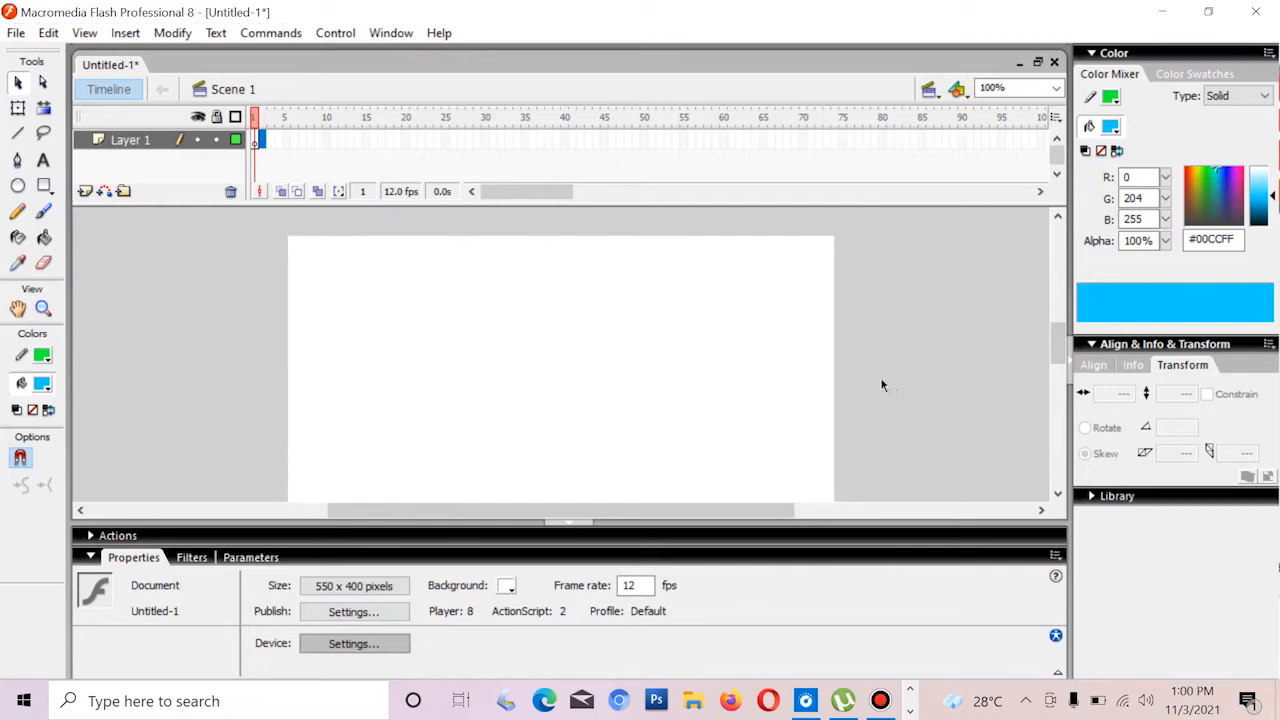
{"action": "mouse_move", "coordinate": [1057, 328]}
{"action": "left_mouse_down"}
{"action": "mouse_move", "coordinate": [1056, 395]}
{"action": "mouse_move", "coordinate": [1050, 325]}
{"action": "left_mouse_up"}
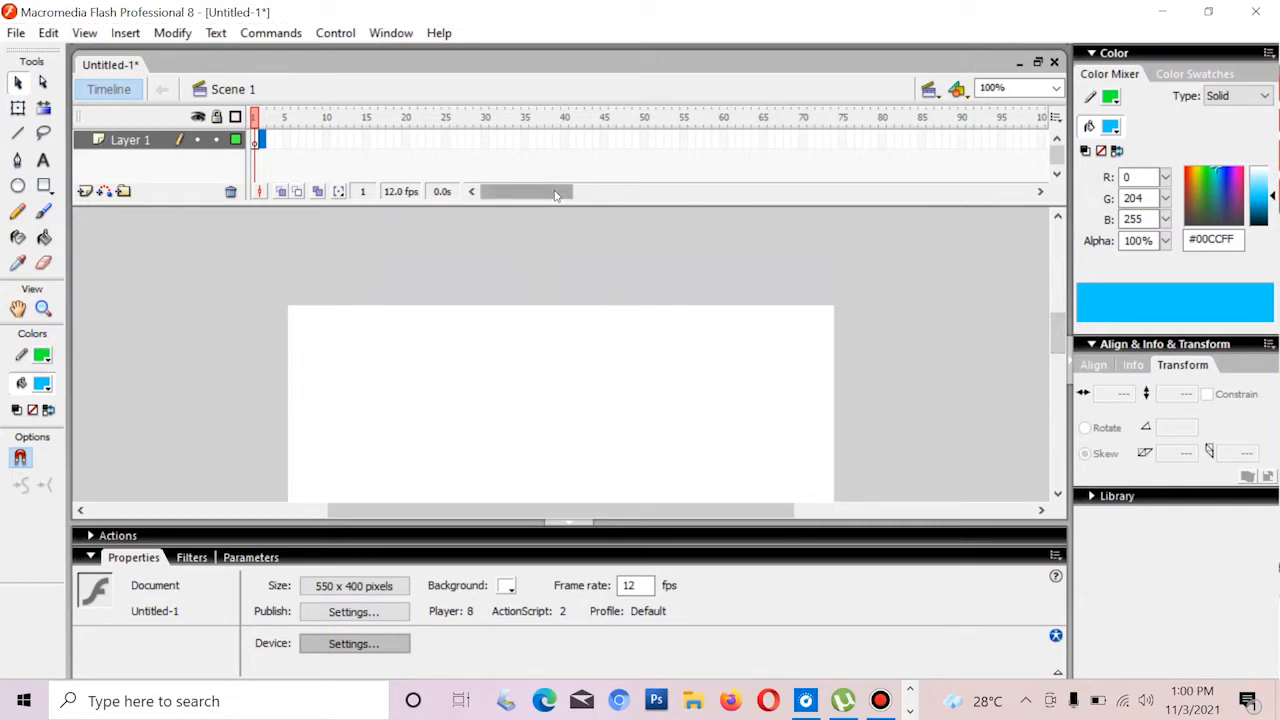
{"action": "left_click_drag", "start_coordinate": [1056, 327], "coordinate": [1052, 354]}
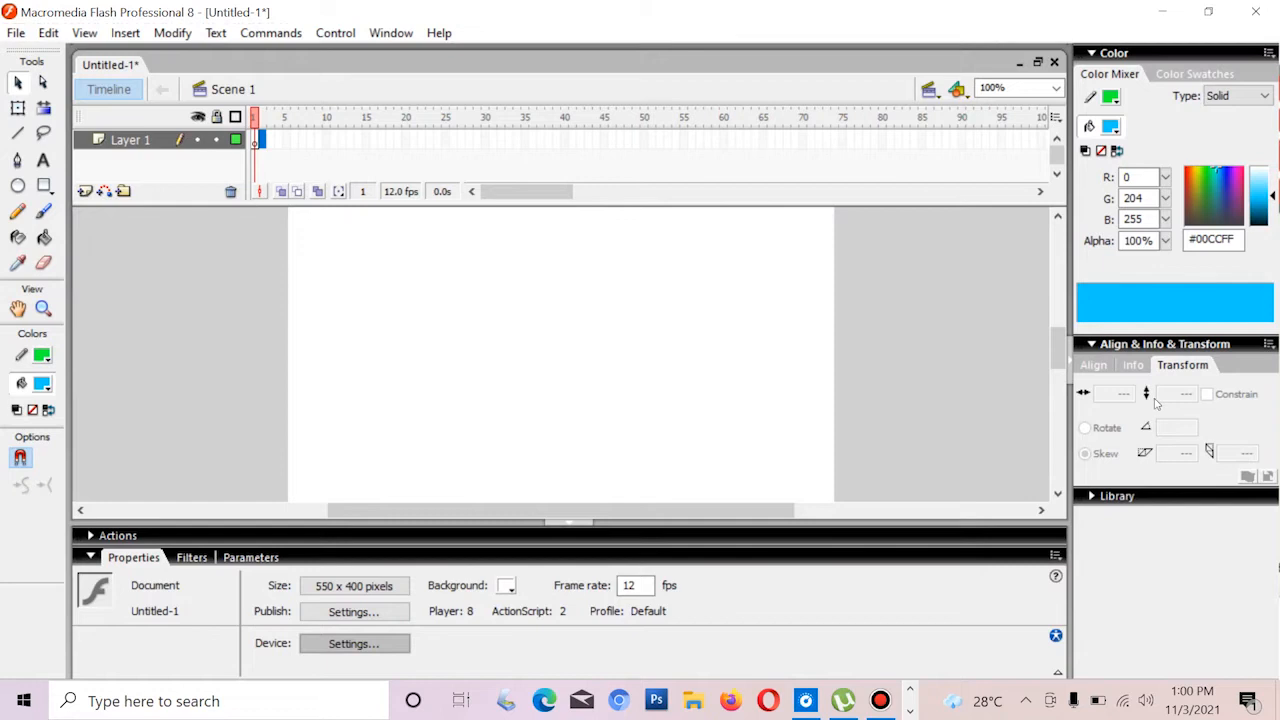
{"action": "mouse_move", "coordinate": [1056, 340]}
{"action": "left_mouse_down"}
{"action": "mouse_move", "coordinate": [1062, 305]}
{"action": "mouse_move", "coordinate": [1066, 350]}
{"action": "left_mouse_up"}
{"action": "mouse_move", "coordinate": [1055, 352]}
{"action": "left_mouse_down"}
{"action": "mouse_move", "coordinate": [1053, 328]}
{"action": "mouse_move", "coordinate": [1052, 364]}
{"action": "mouse_move", "coordinate": [1057, 318]}
{"action": "mouse_move", "coordinate": [1060, 345]}
{"action": "left_mouse_up"}
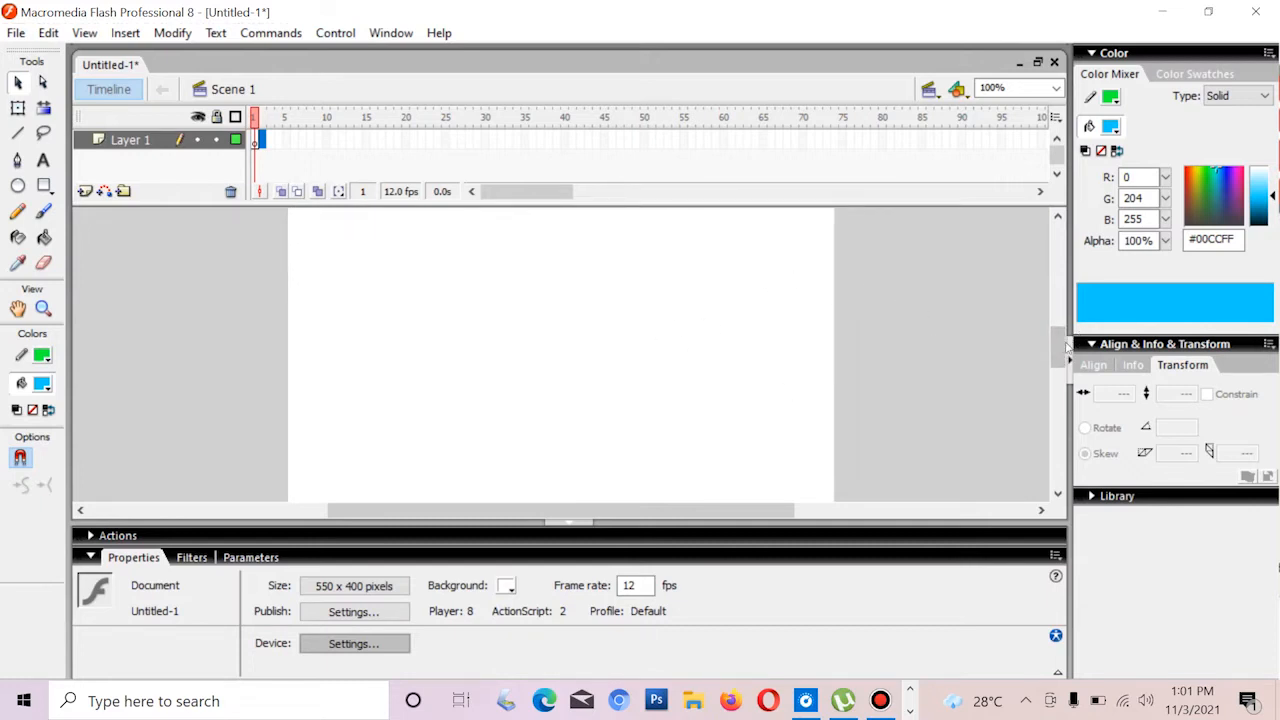
{"action": "left_click_drag", "start_coordinate": [1056, 342], "coordinate": [1060, 375]}
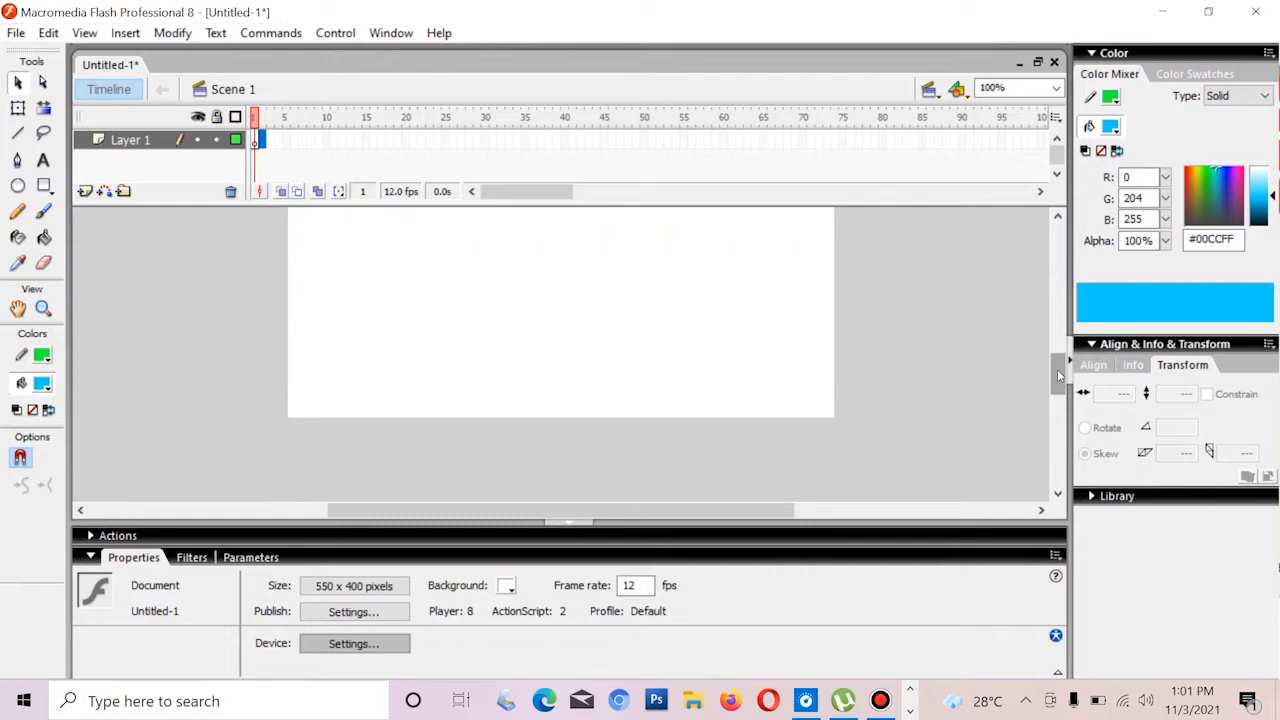
{"action": "left_click_drag", "start_coordinate": [1057, 372], "coordinate": [1056, 335]}
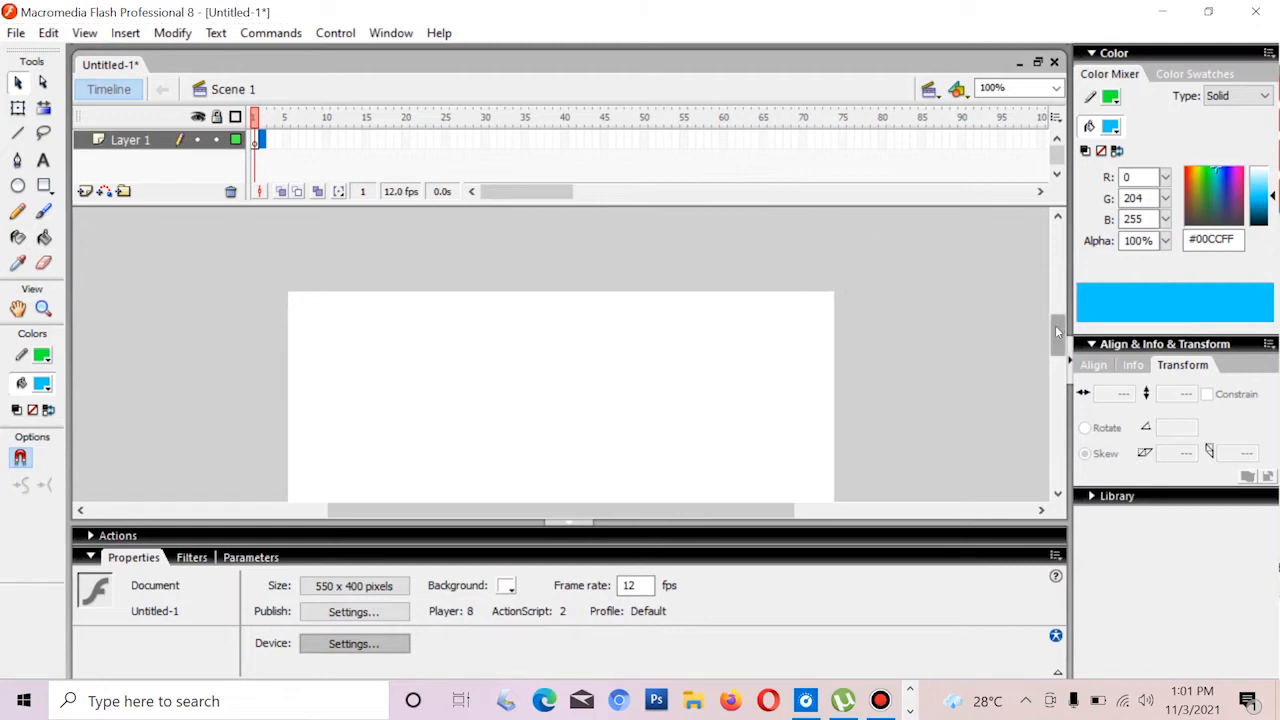
{"action": "mouse_move", "coordinate": [1056, 330]}
{"action": "left_mouse_down"}
{"action": "mouse_move", "coordinate": [1057, 380]}
{"action": "mouse_move", "coordinate": [1058, 302]}
{"action": "mouse_move", "coordinate": [1058, 378]}
{"action": "mouse_move", "coordinate": [1057, 329]}
{"action": "left_mouse_up"}
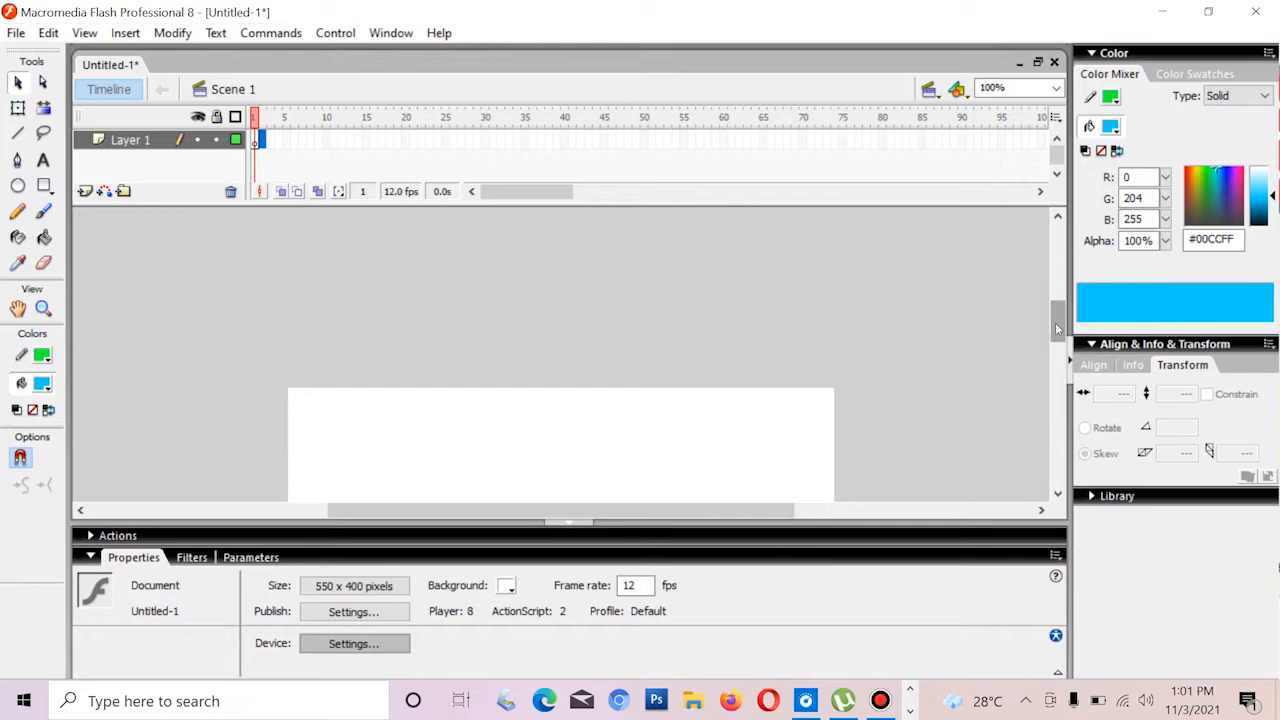
{"action": "left_click_drag", "start_coordinate": [1057, 328], "coordinate": [1066, 352]}
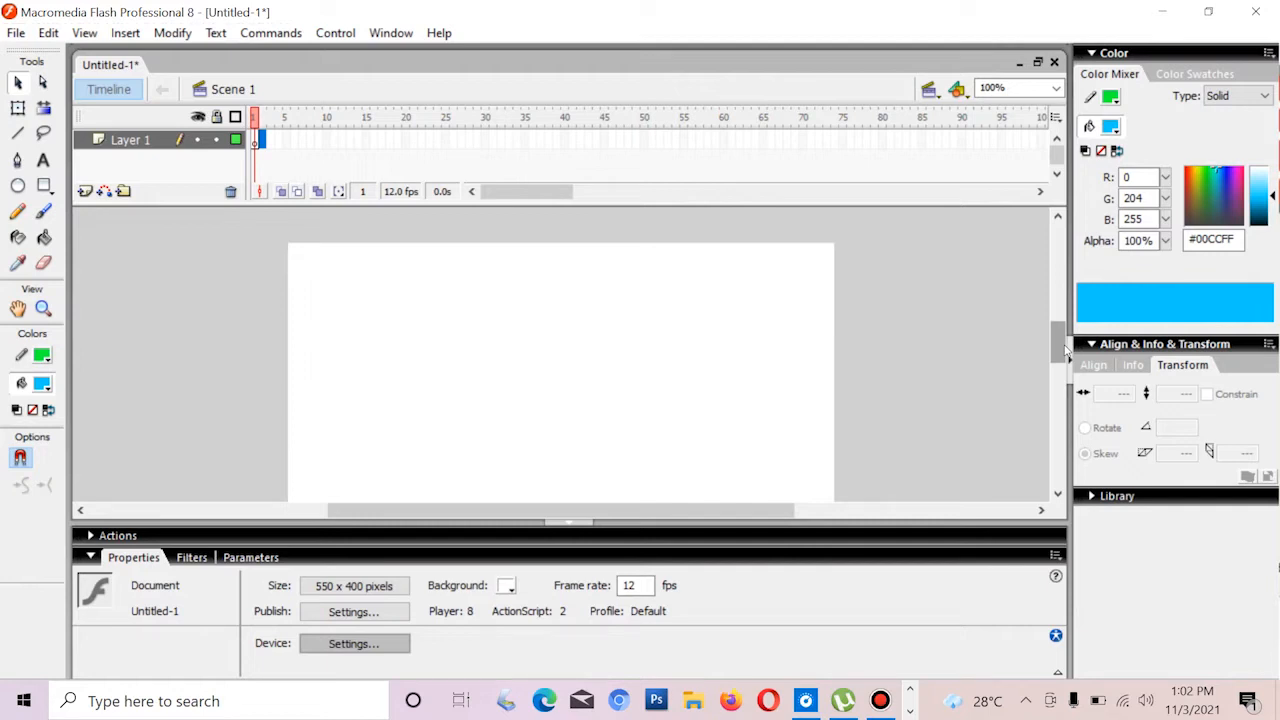
{"action": "mouse_move", "coordinate": [1060, 350]}
{"action": "left_mouse_down"}
{"action": "mouse_move", "coordinate": [1057, 308]}
{"action": "mouse_move", "coordinate": [1042, 410]}
{"action": "mouse_move", "coordinate": [1000, 297]}
{"action": "mouse_move", "coordinate": [1014, 371]}
{"action": "mouse_move", "coordinate": [1054, 345]}
{"action": "mouse_move", "coordinate": [1050, 360]}
{"action": "left_mouse_up"}
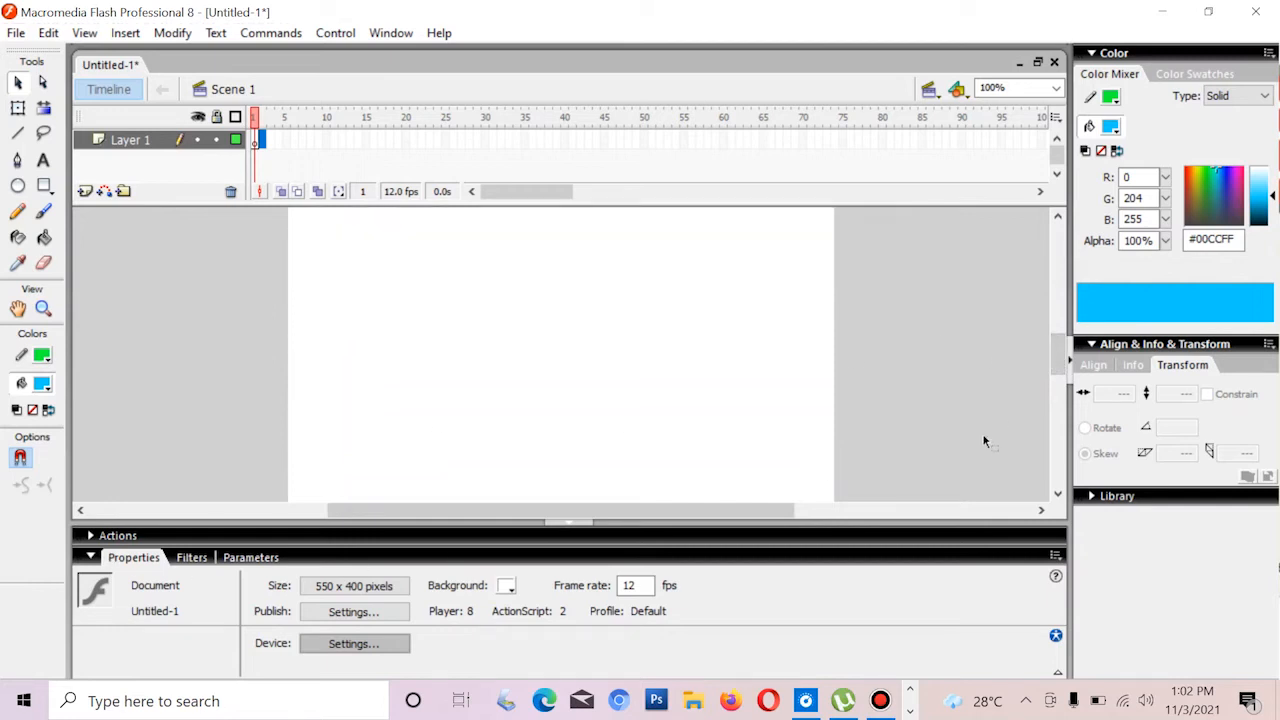
{"action": "left_click_drag", "start_coordinate": [1056, 344], "coordinate": [1057, 337]}
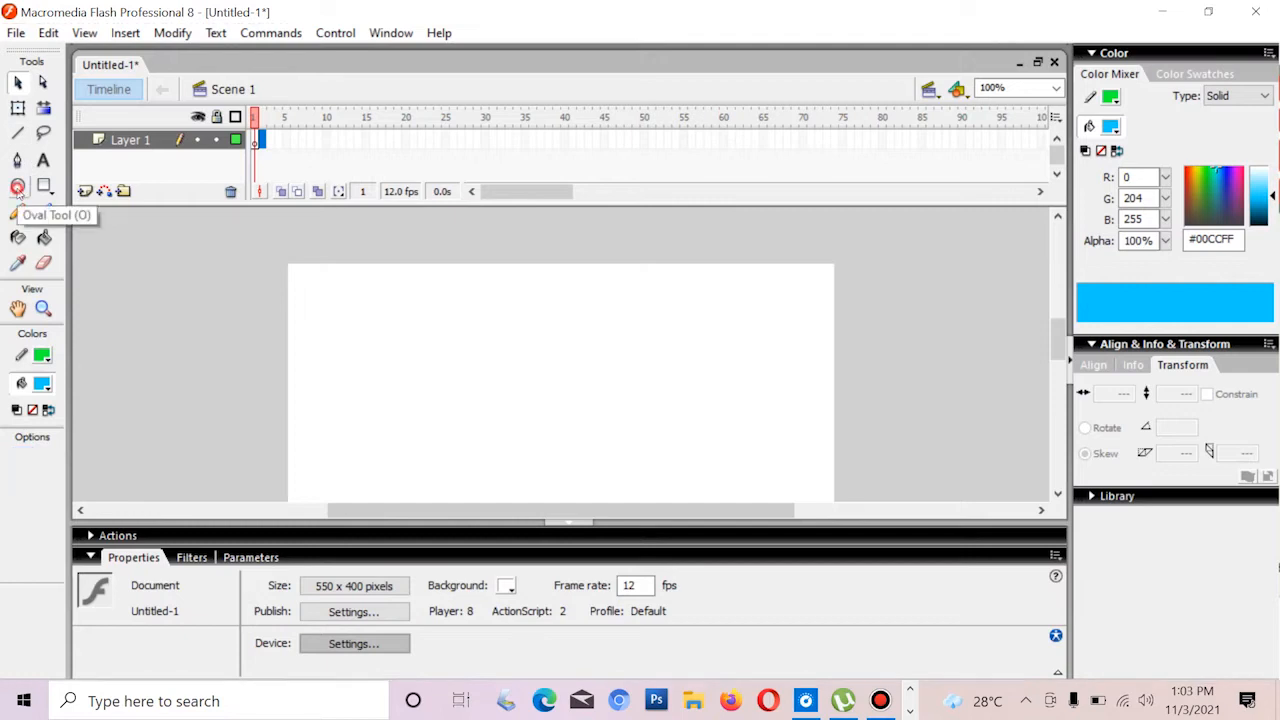
- Draw a blue circle with a green outline, about 115 px across, in the stage's upper-left area using the Oval tool
{"action": "left_click", "coordinate": [18, 188]}
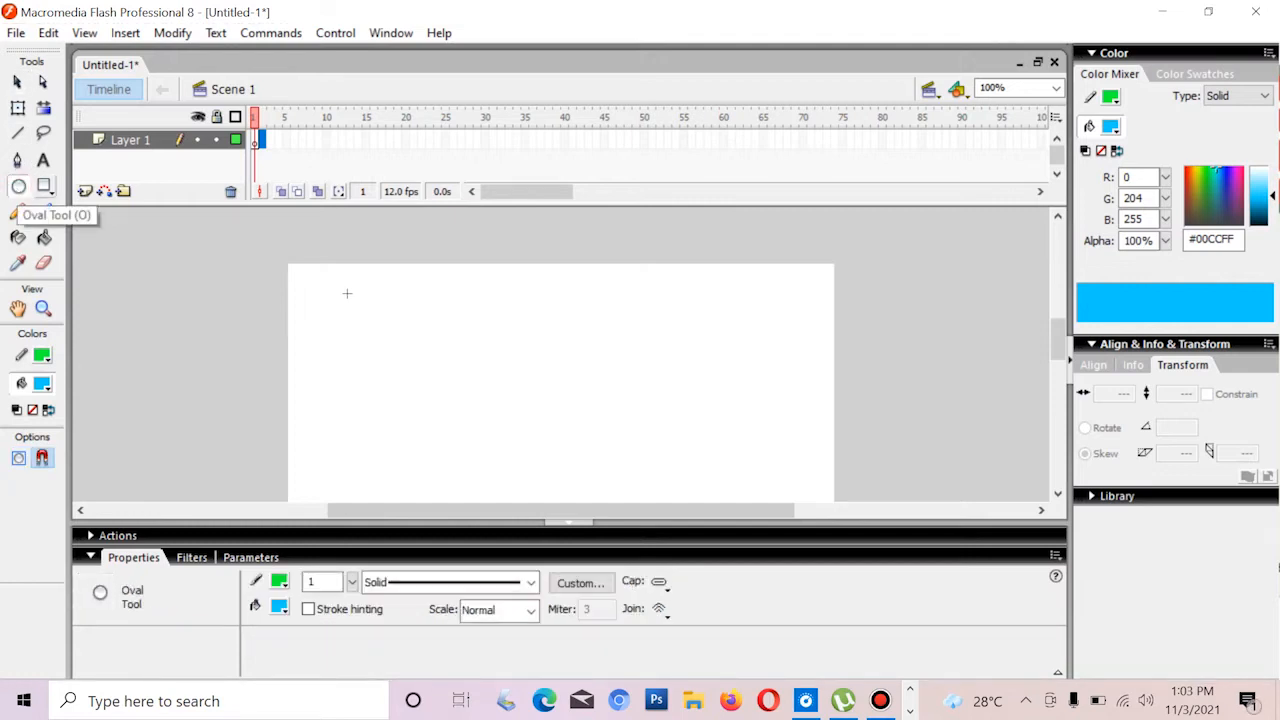
{"action": "left_click_drag", "start_coordinate": [348, 295], "coordinate": [455, 415]}
{"action": "left_click", "coordinate": [17, 82]}
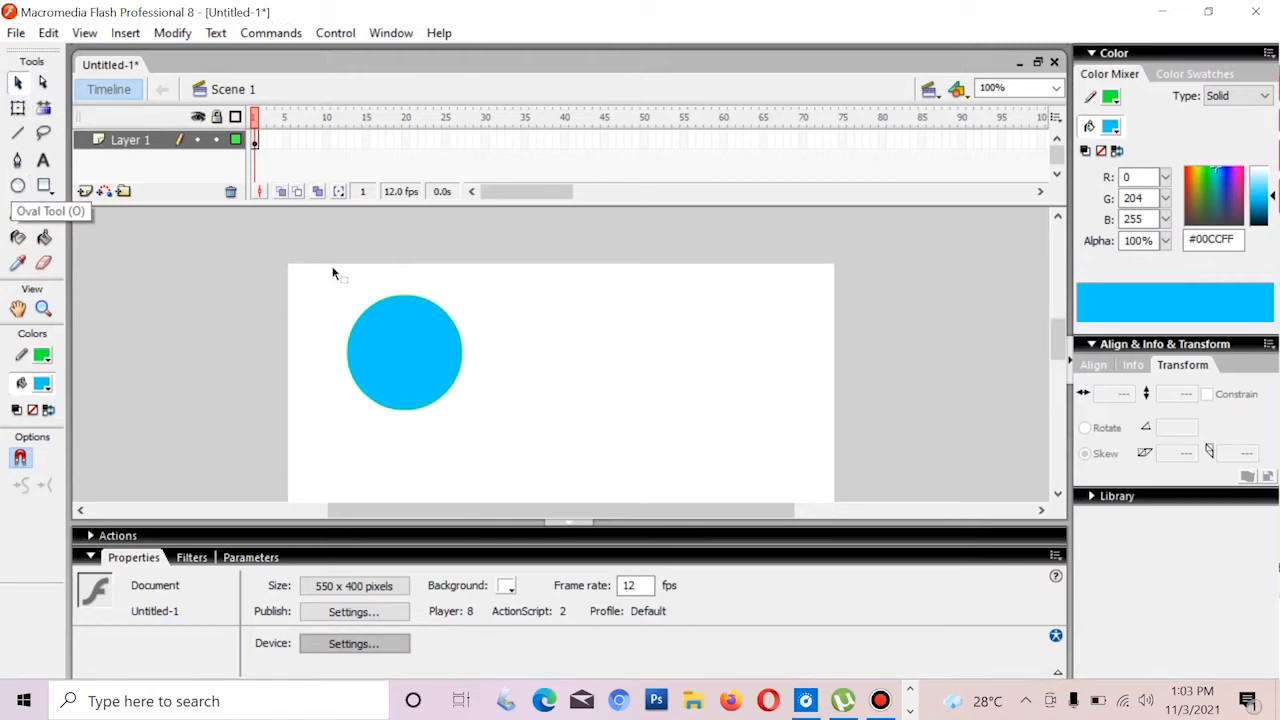
- Select the circle's blue fill and its green outline separately to examine them as independent parts
{"action": "left_click", "coordinate": [411, 348]}
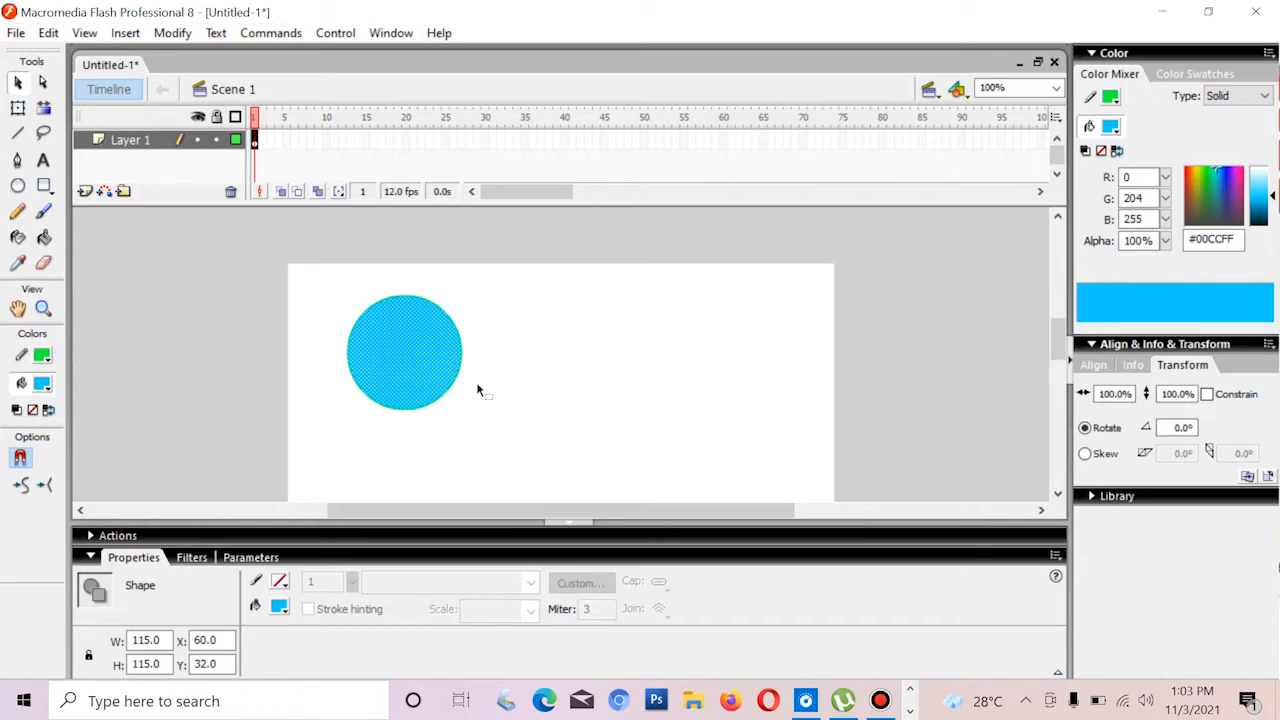
{"action": "left_click", "coordinate": [450, 320]}
{"action": "left_click_drag", "start_coordinate": [523, 340], "coordinate": [433, 345]}
{"action": "left_click", "coordinate": [515, 335]}
{"action": "left_click", "coordinate": [417, 350]}
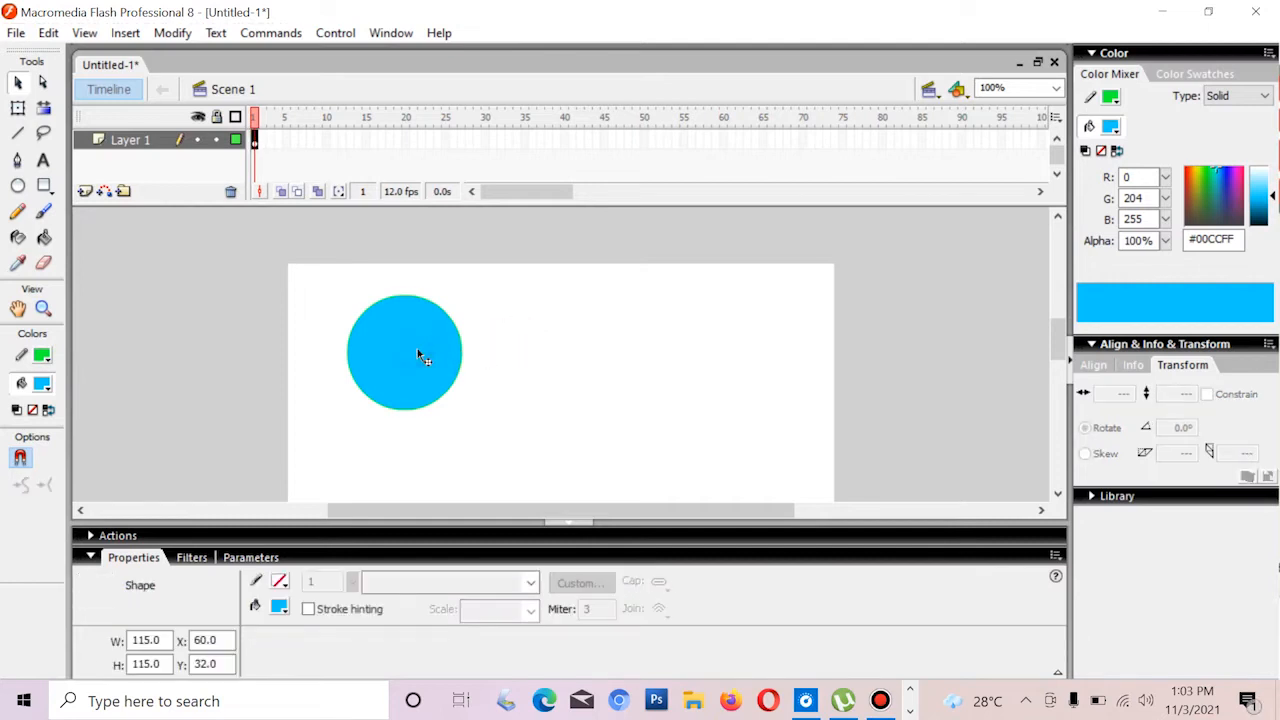
{"action": "left_click", "coordinate": [449, 314]}
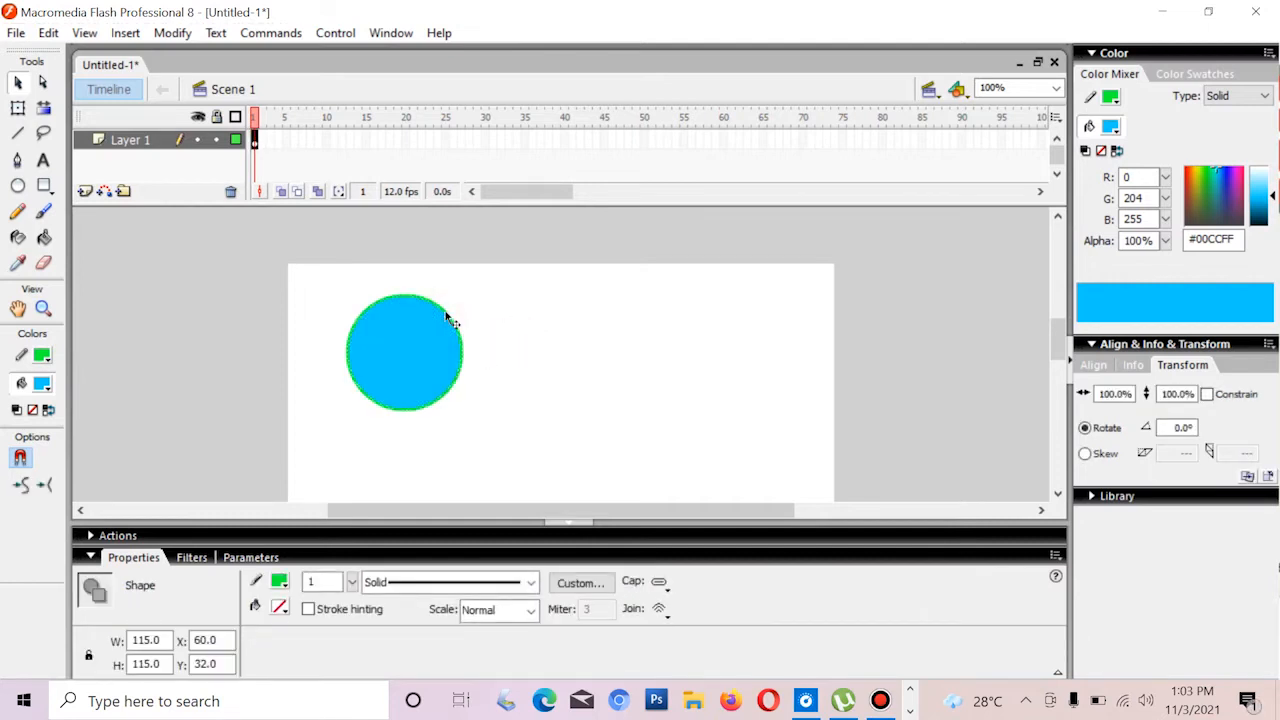
{"action": "left_click", "coordinate": [563, 340]}
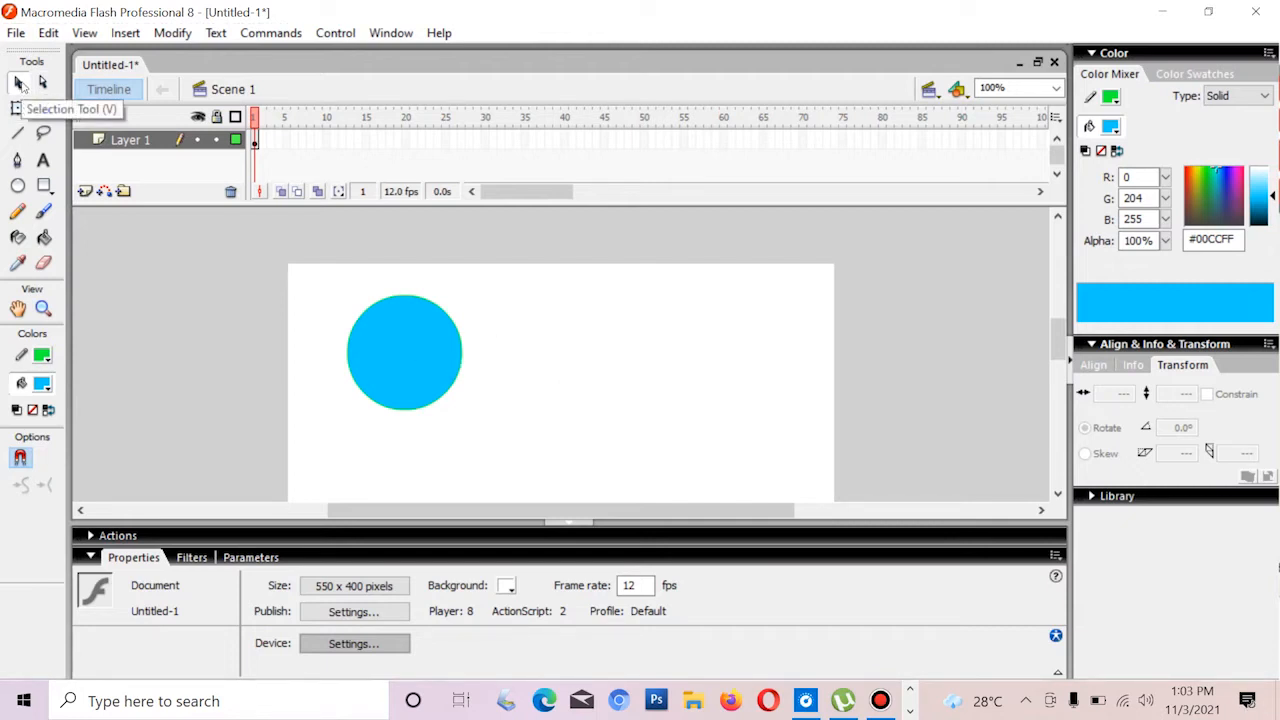
- Move only the circle's blue fill out of its outline, to about X 217, Y 26
{"action": "left_click", "coordinate": [395, 350]}
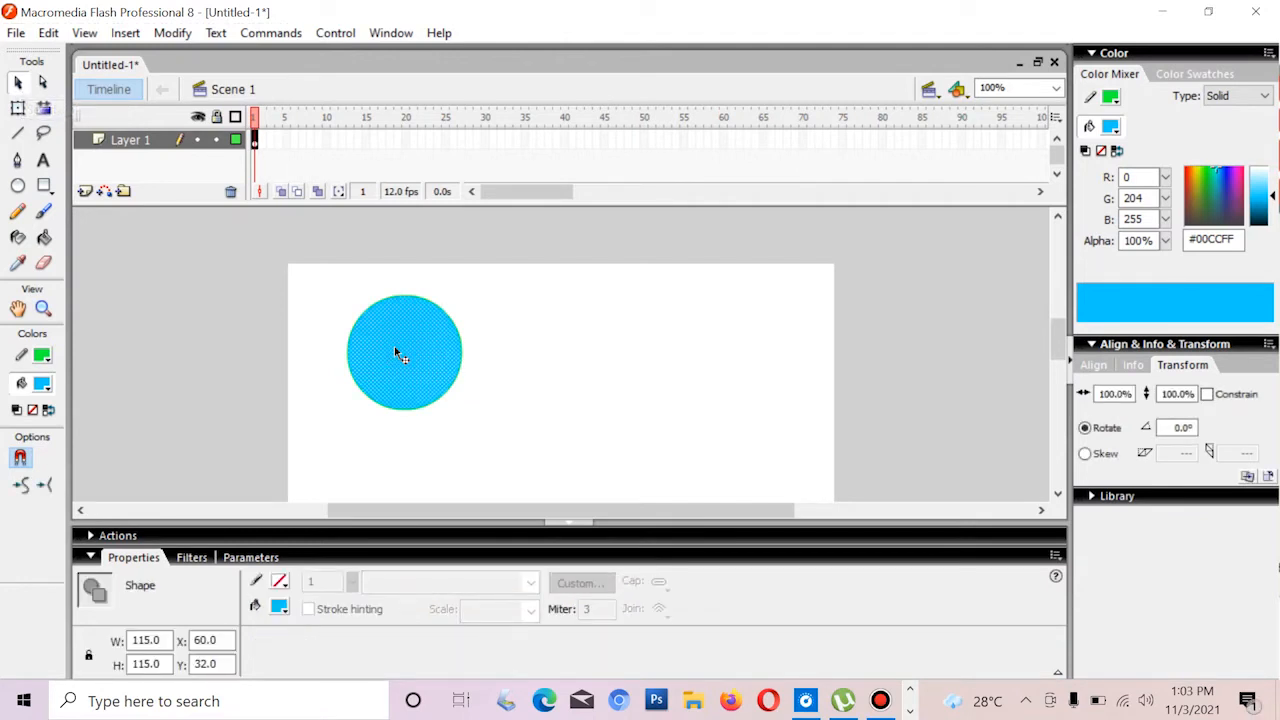
{"action": "left_click_drag", "start_coordinate": [395, 349], "coordinate": [553, 362]}
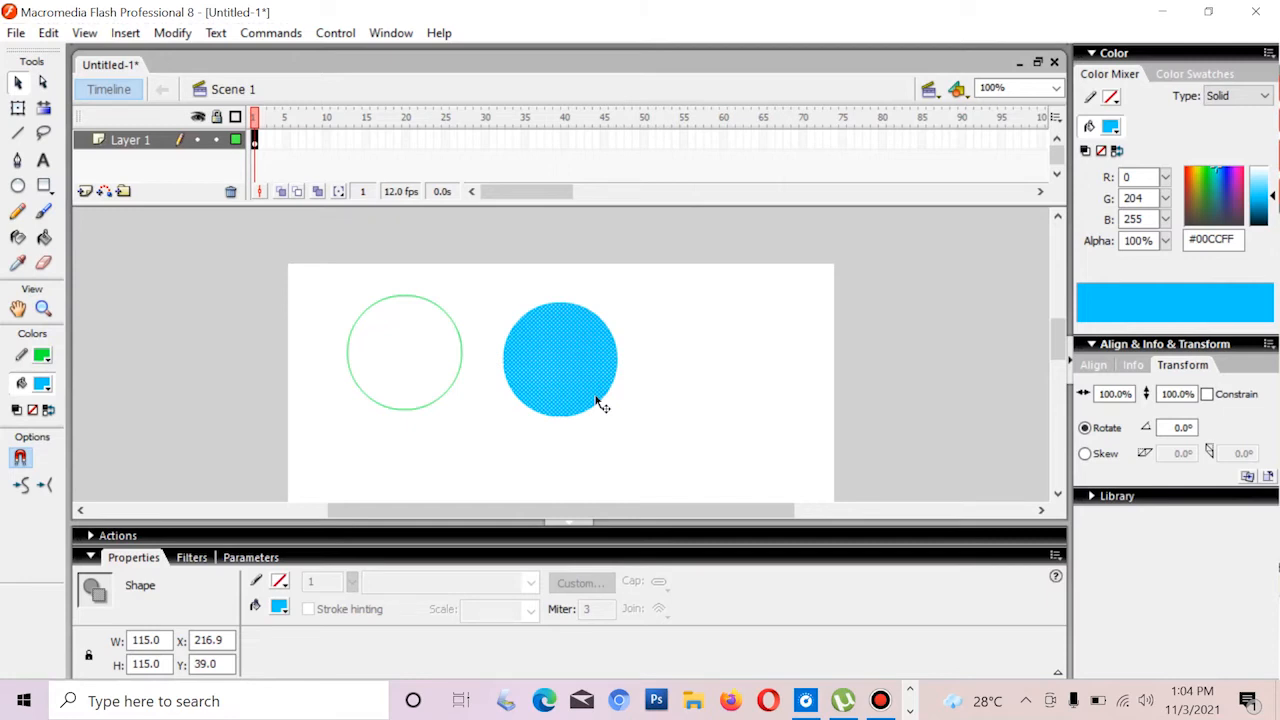
{"action": "left_click", "coordinate": [653, 375]}
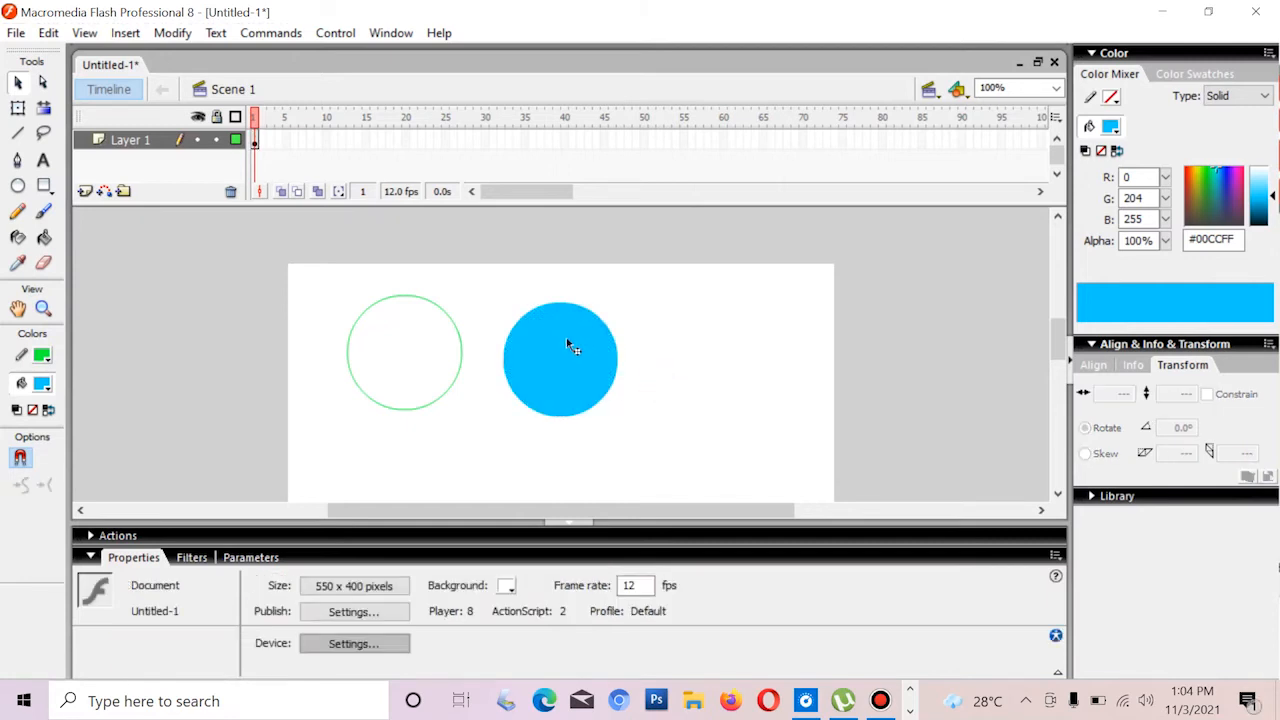
{"action": "left_click_drag", "start_coordinate": [566, 372], "coordinate": [560, 360]}
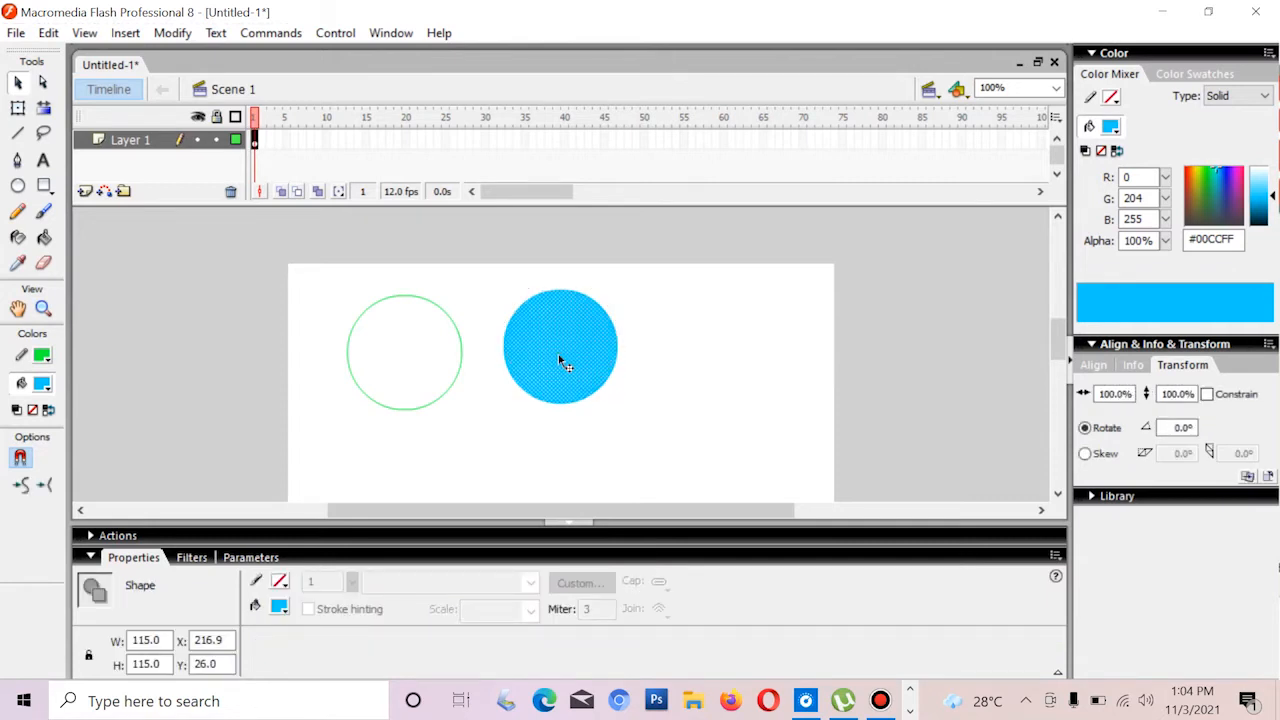
- Undo the moves of the blue fill to put it back inside the green outline
{"action": "key", "text": "ctrl+z"}
{"action": "key", "text": "ctrl+z"}
{"action": "key", "text": "ctrl+z"}
{"action": "key", "text": "ctrl+z"}
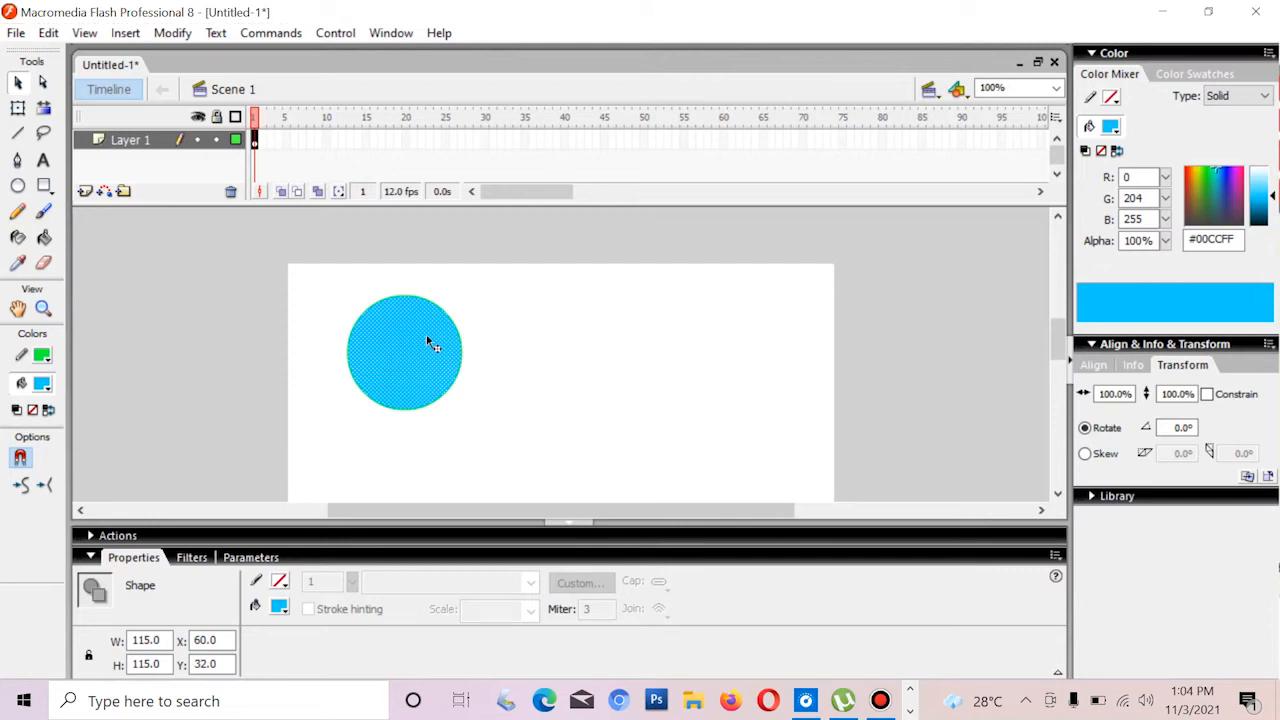
- Reshape the circle with the Subselection tool by pulling its bottom anchor point downward and adjusting the points beside it
{"action": "left_click", "coordinate": [42, 85]}
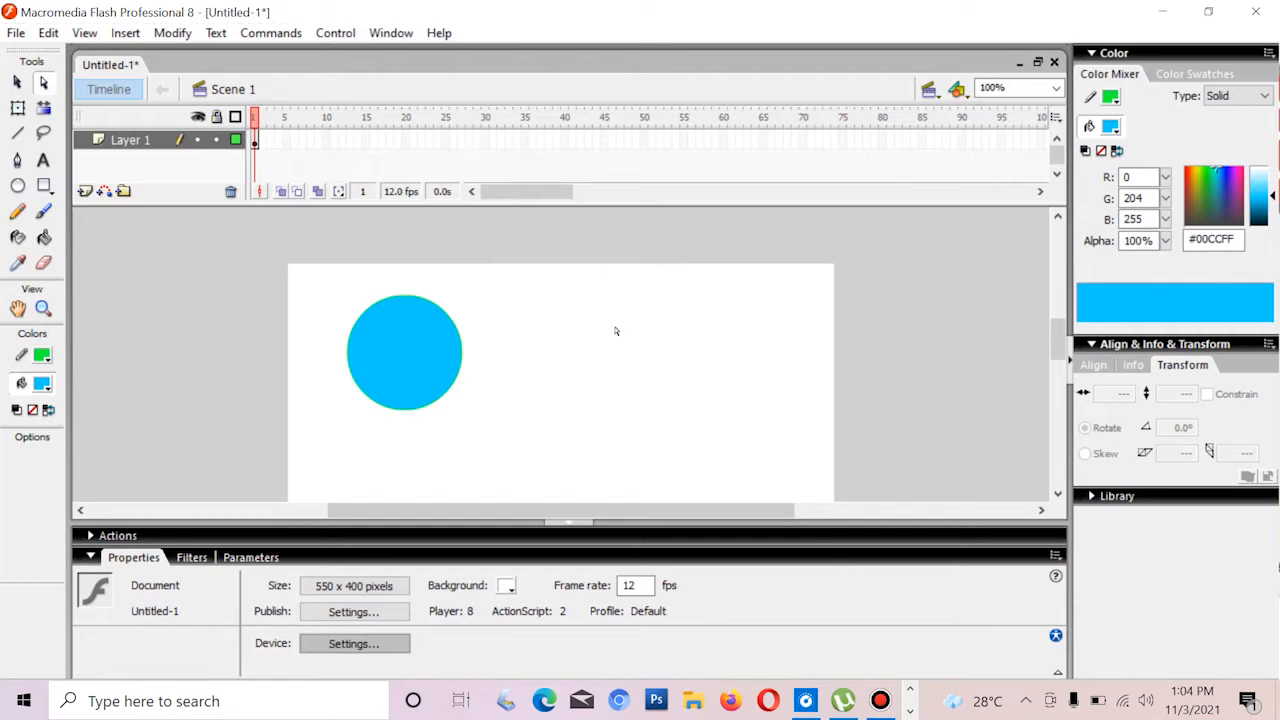
{"action": "left_click", "coordinate": [434, 306]}
{"action": "left_click", "coordinate": [406, 411]}
{"action": "mouse_move", "coordinate": [406, 421]}
{"action": "left_mouse_down"}
{"action": "mouse_move", "coordinate": [409, 433]}
{"action": "mouse_move", "coordinate": [441, 412]}
{"action": "mouse_move", "coordinate": [427, 410]}
{"action": "left_mouse_up"}
{"action": "left_click", "coordinate": [435, 404]}
{"action": "left_click", "coordinate": [428, 410]}
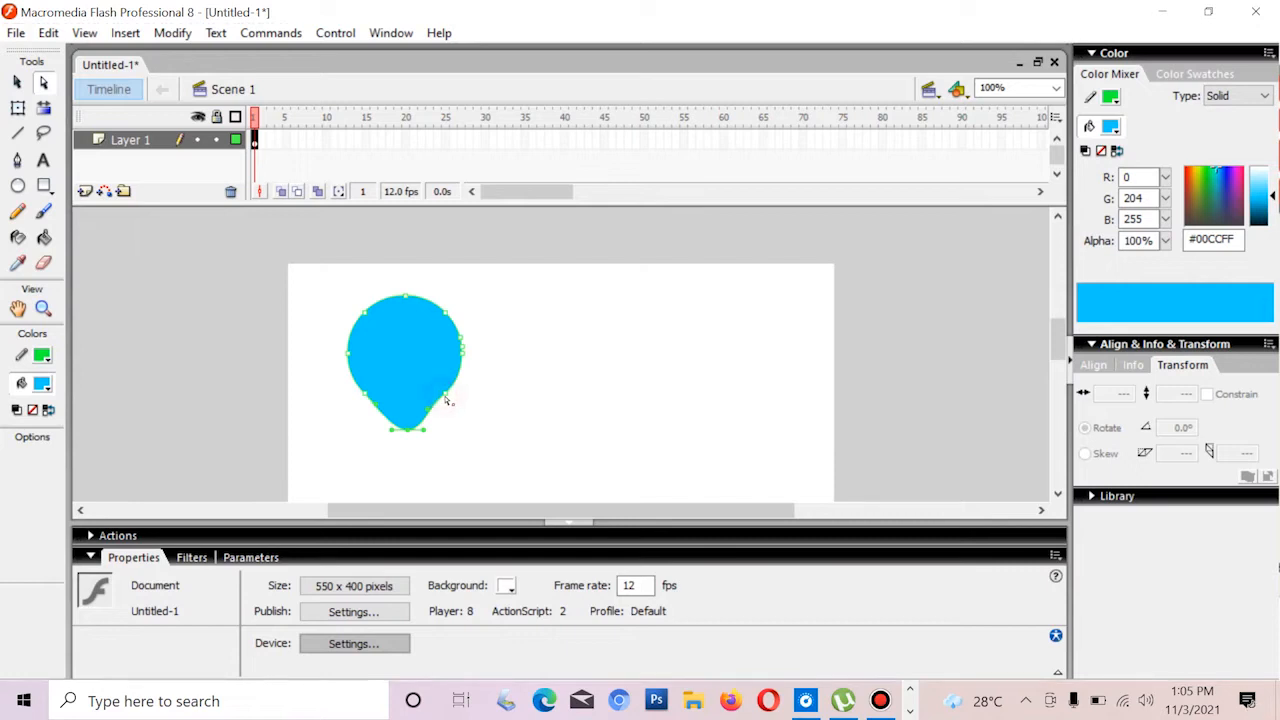
{"action": "left_click_drag", "start_coordinate": [451, 403], "coordinate": [443, 408]}
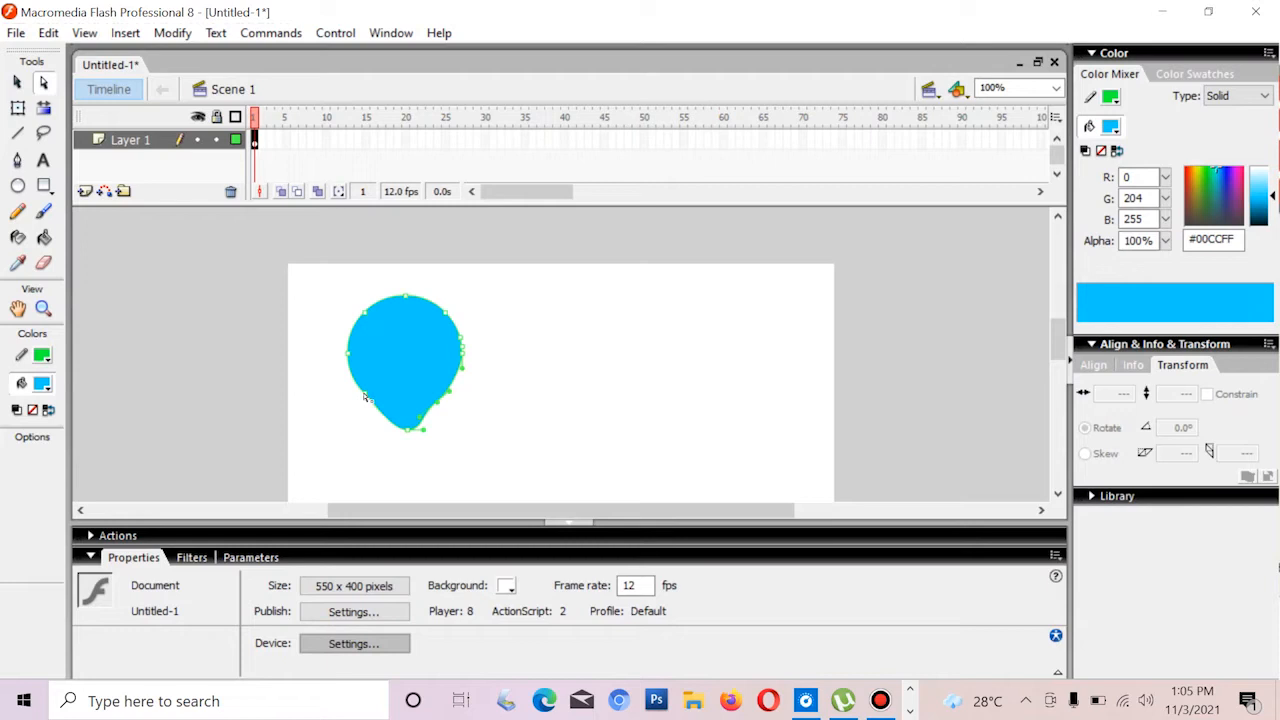
- Undo the anchor point edits to restore the circle, and return to the Selection tool with nothing selected
{"action": "key", "text": "ctrl+z"}
{"action": "left_click", "coordinate": [17, 82]}
{"action": "left_click", "coordinate": [508, 363]}
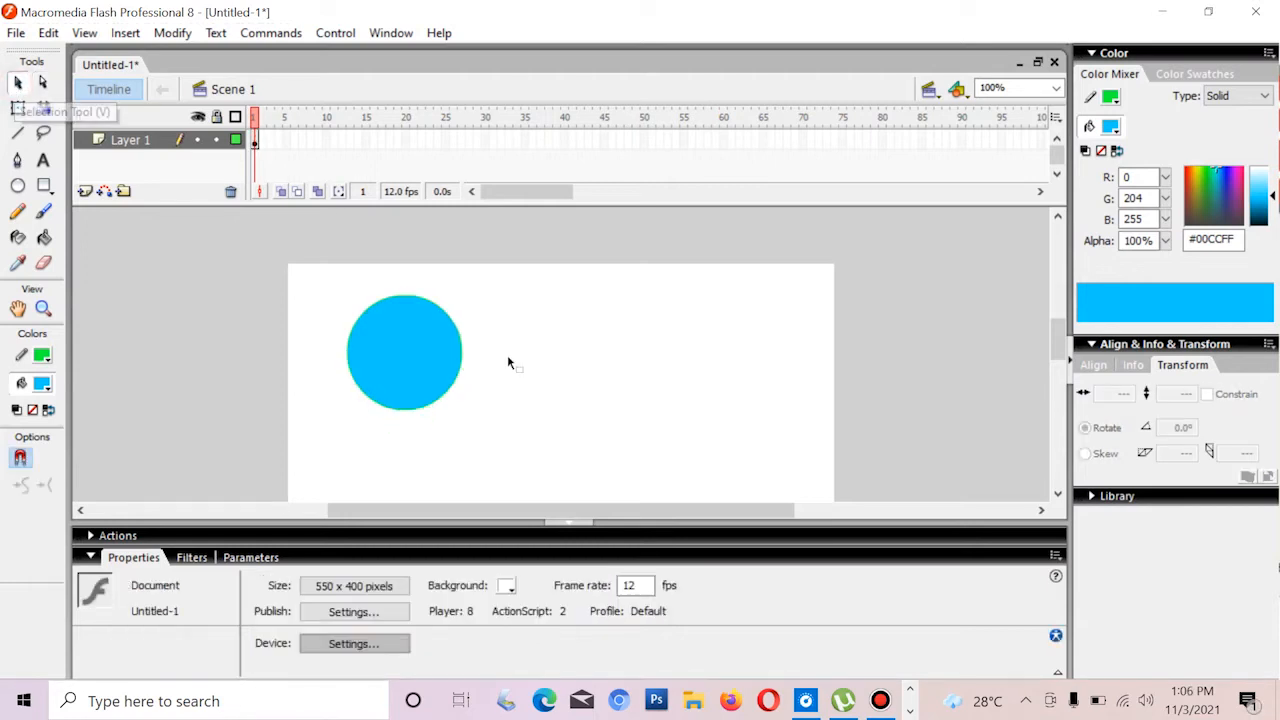
- Select the circle's fill alone, deselect it, and select the fill and outline together with a selection box
{"action": "left_click", "coordinate": [397, 352]}
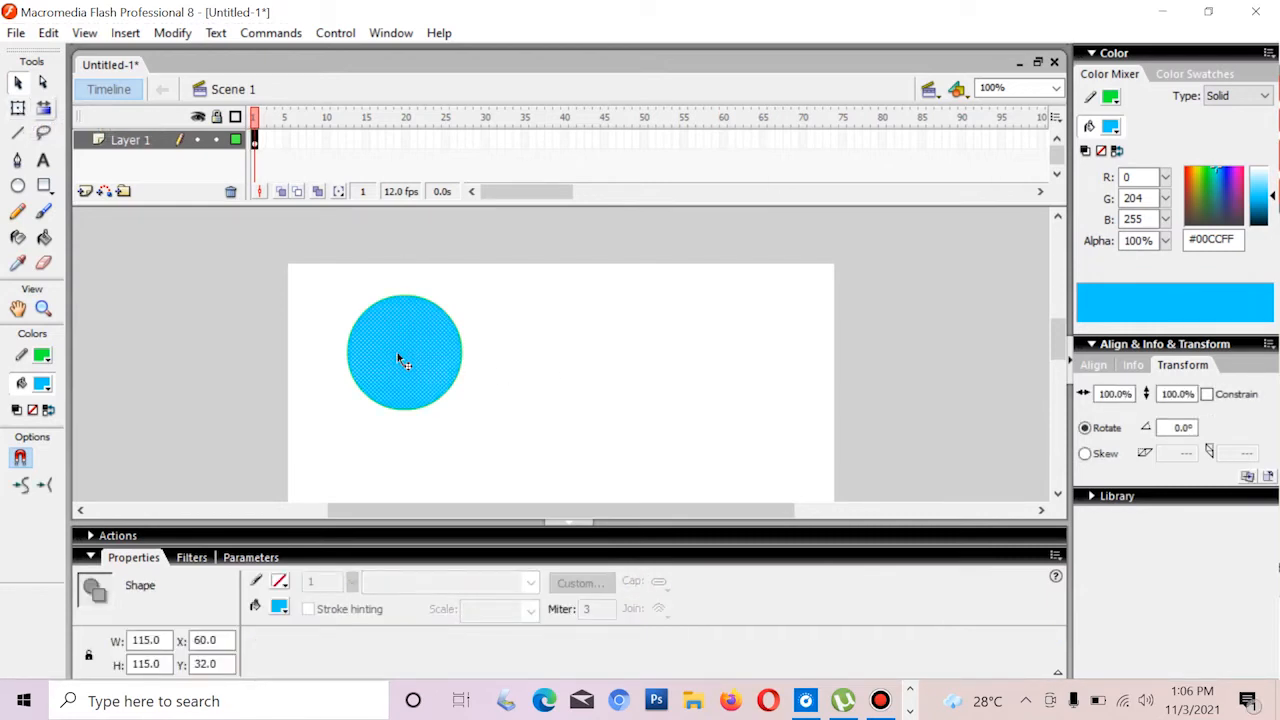
{"action": "left_click", "coordinate": [237, 222]}
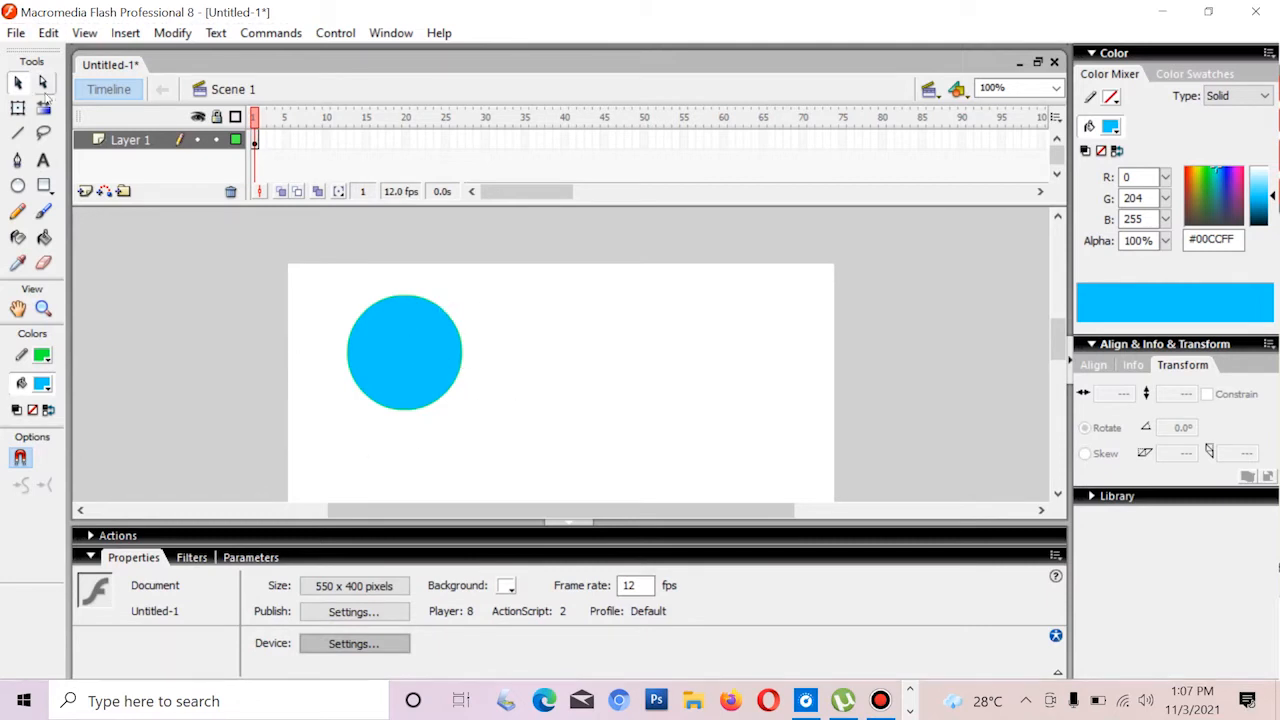
{"action": "left_click", "coordinate": [525, 283]}
{"action": "left_click_drag", "start_coordinate": [525, 283], "coordinate": [319, 431]}
{"action": "left_click", "coordinate": [651, 337]}
{"action": "mouse_move", "coordinate": [500, 291]}
{"action": "left_mouse_down"}
{"action": "mouse_move", "coordinate": [479, 327]}
{"action": "mouse_move", "coordinate": [359, 377]}
{"action": "mouse_move", "coordinate": [294, 450]}
{"action": "left_mouse_up"}
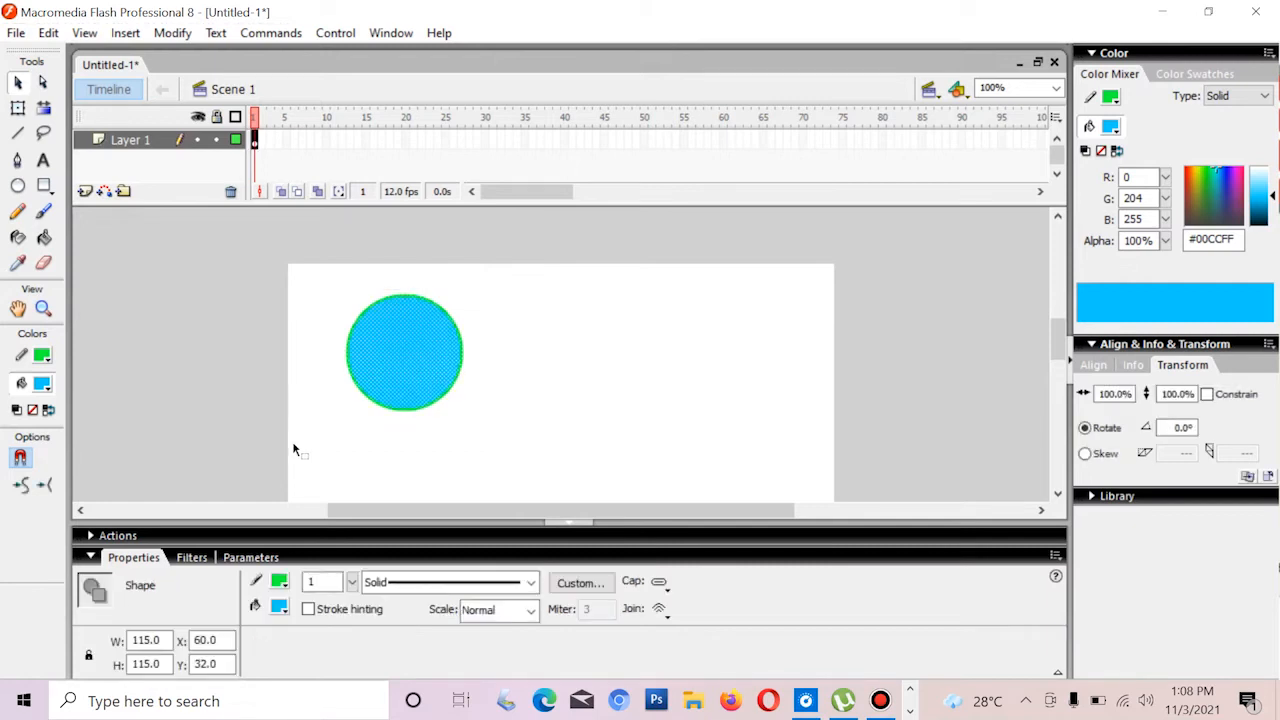
- Enlarge the whole circle with Free Transform to about 197 by 192 px, and deselect it
{"action": "left_click", "coordinate": [18, 108]}
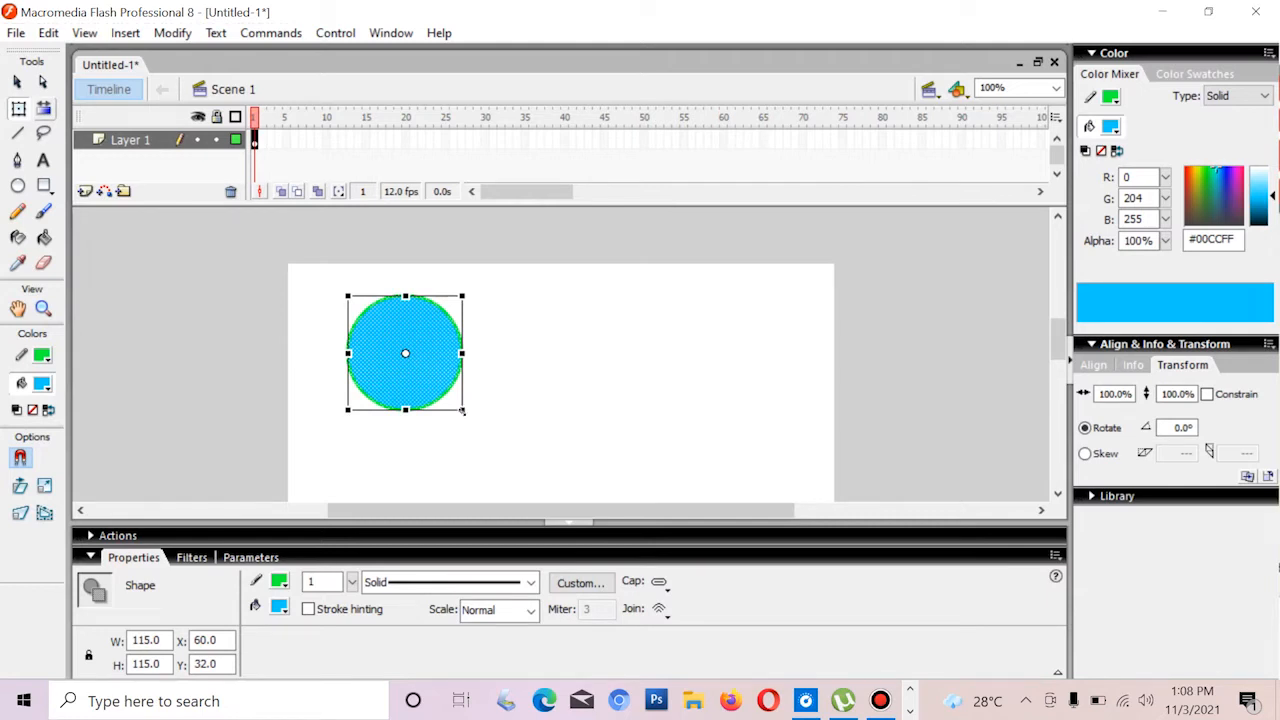
{"action": "left_click_drag", "start_coordinate": [462, 409], "coordinate": [545, 465]}
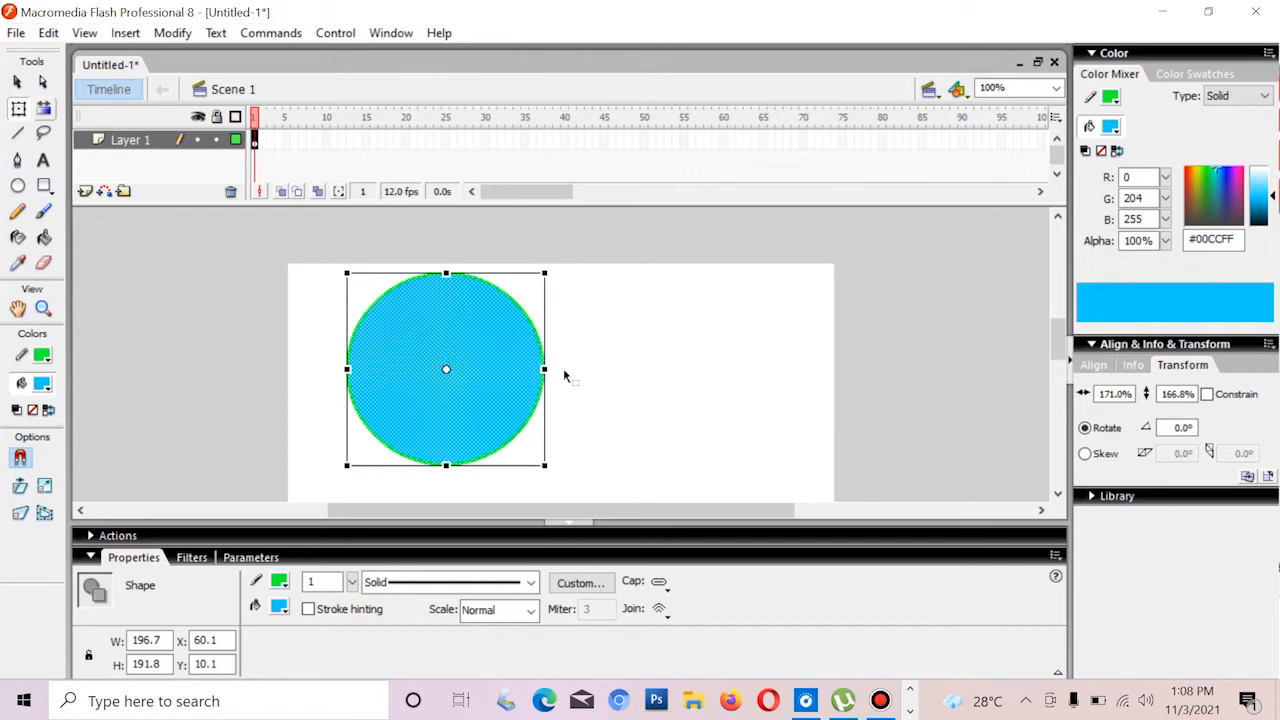
{"action": "left_click", "coordinate": [17, 82]}
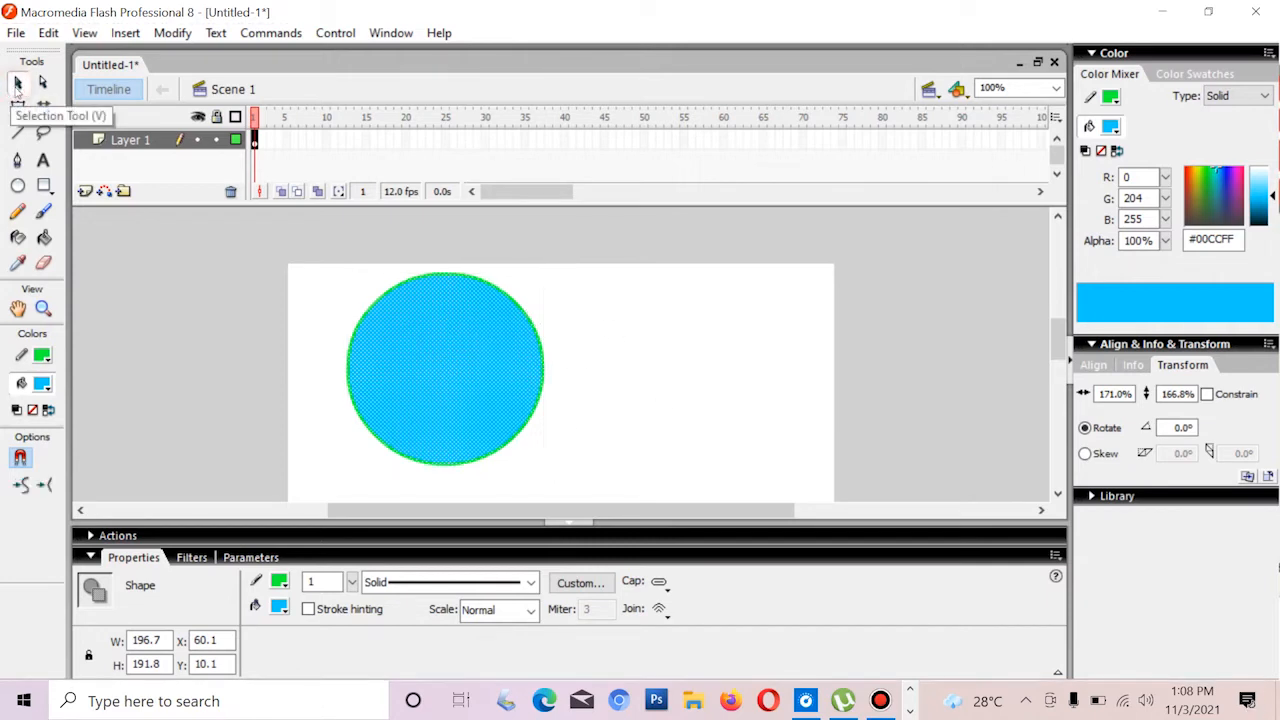
{"action": "left_click", "coordinate": [614, 353]}
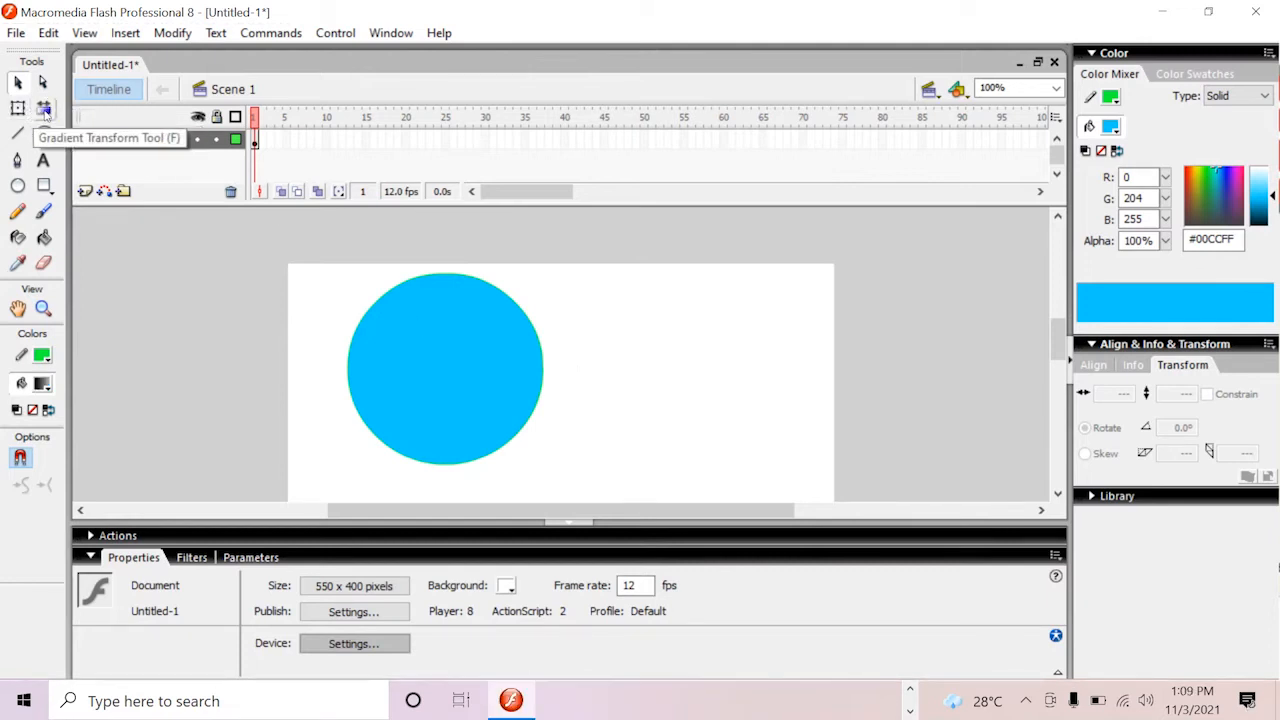
- Change the circle's fill to a black-to-white linear gradient and deselect it
{"action": "left_click", "coordinate": [44, 110]}
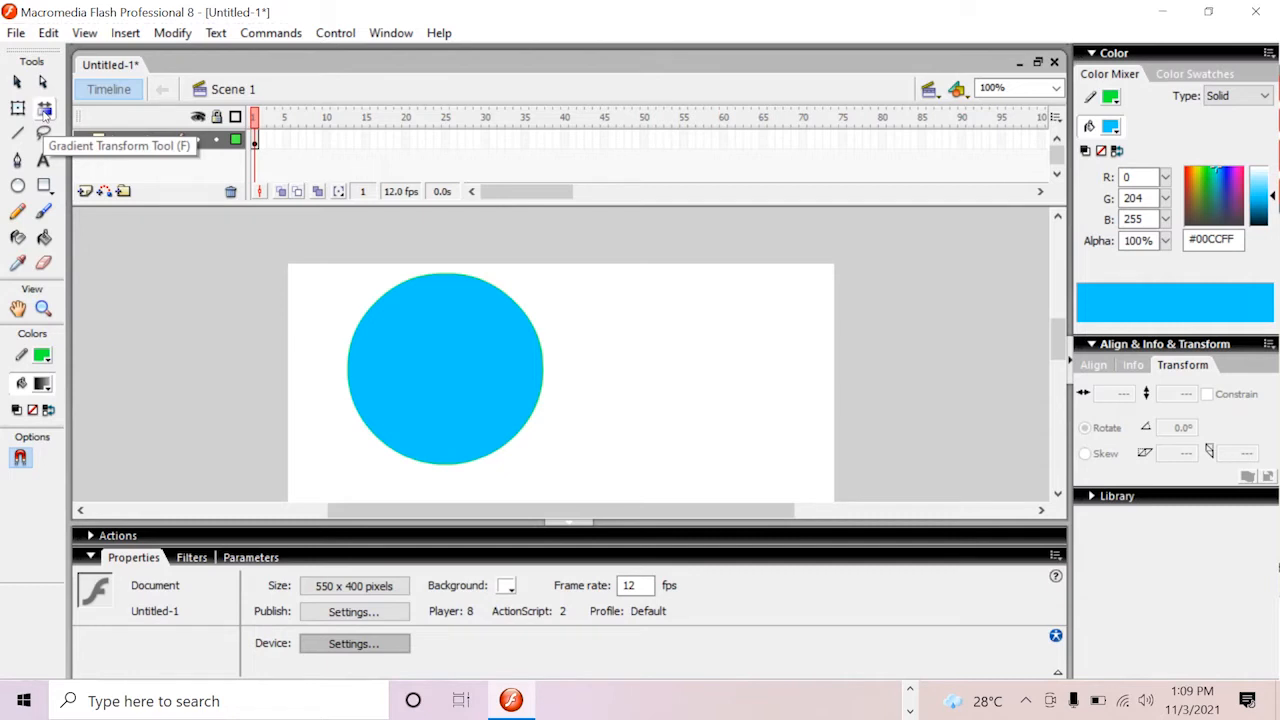
{"action": "left_click", "coordinate": [17, 82]}
{"action": "left_click", "coordinate": [718, 418]}
{"action": "left_click", "coordinate": [488, 374]}
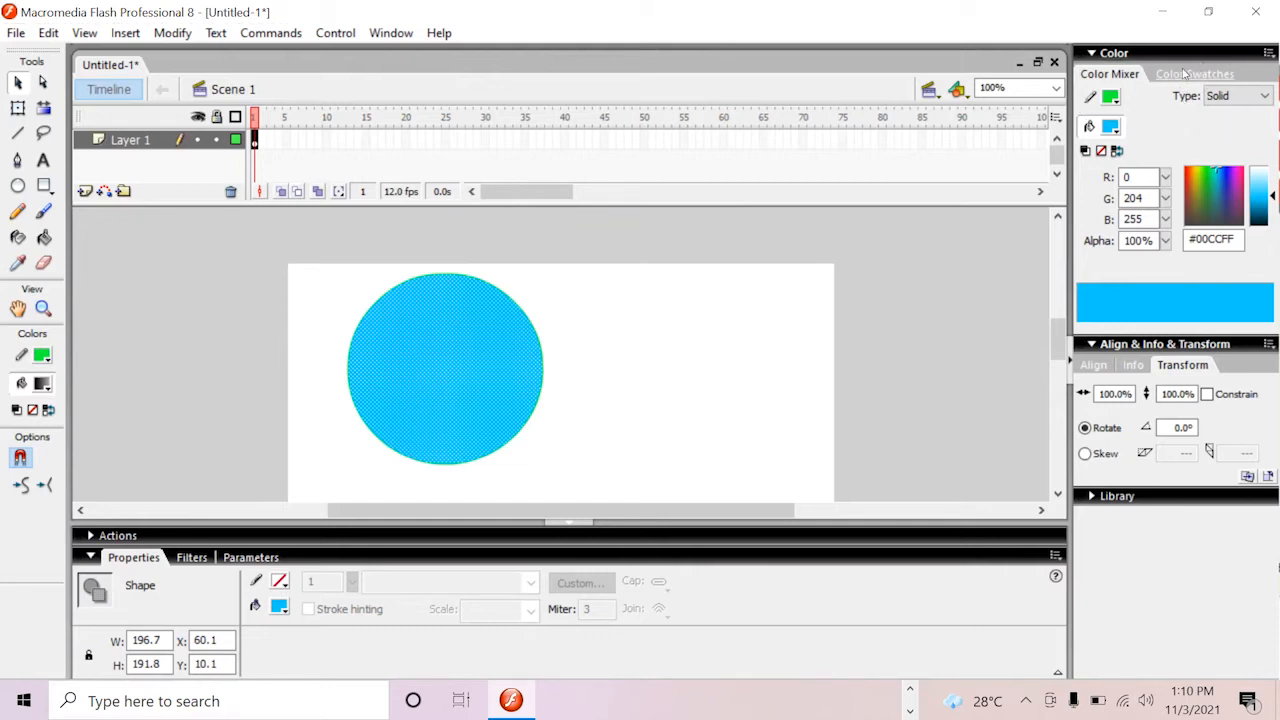
{"action": "left_click", "coordinate": [1259, 97]}
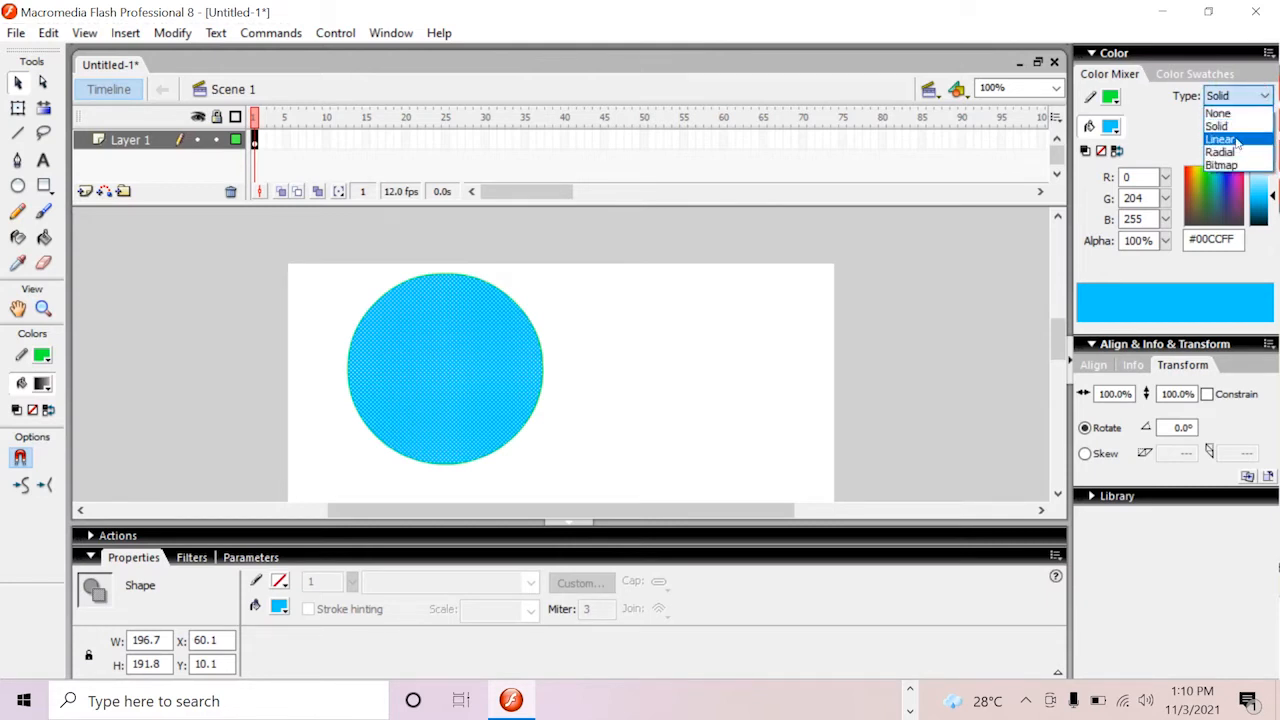
{"action": "left_click", "coordinate": [1235, 140]}
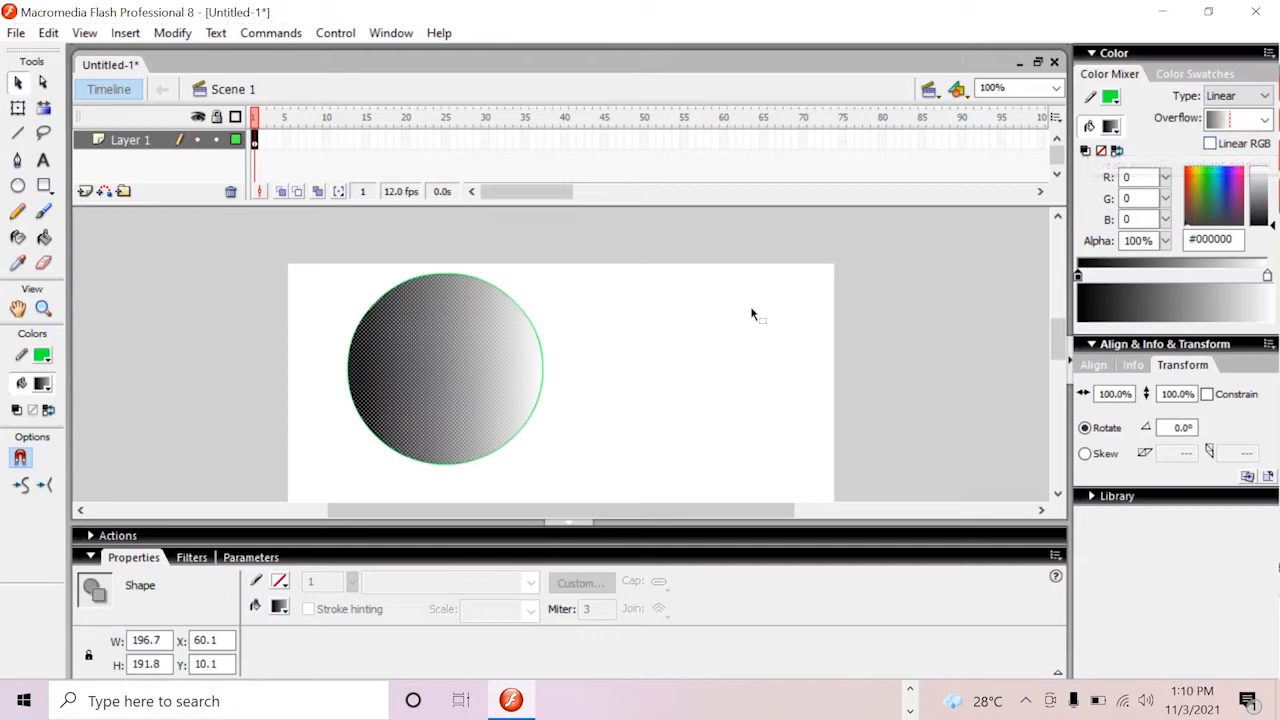
{"action": "left_click", "coordinate": [591, 400]}
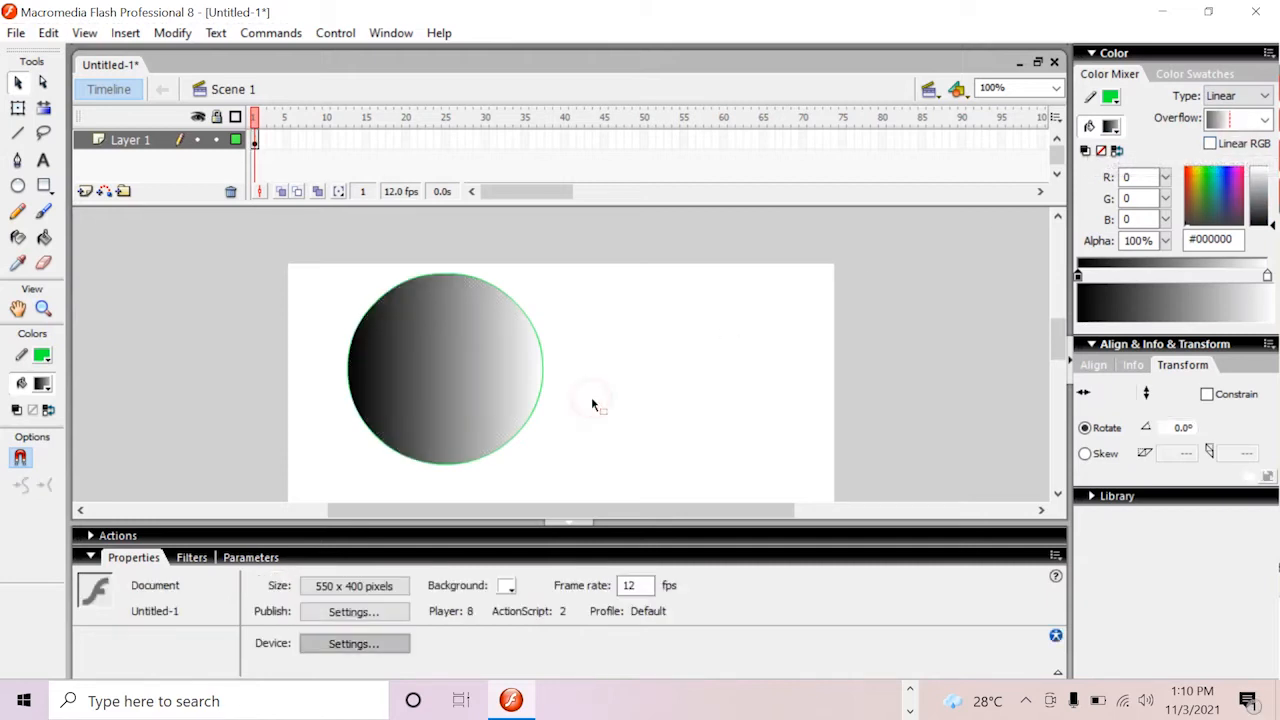
- Rotate the circle's linear gradient clockwise with Gradient Transform so it runs downward, and narrow its transition band around the centre
{"action": "left_click", "coordinate": [45, 108]}
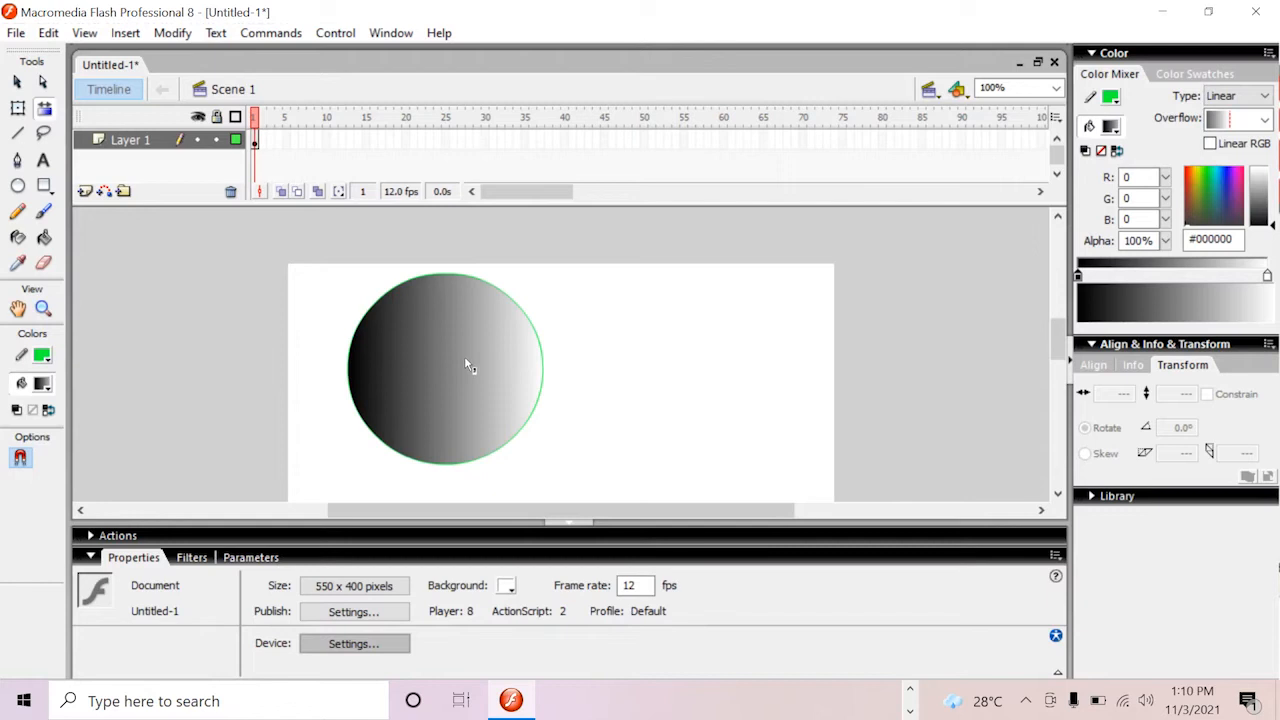
{"action": "left_click", "coordinate": [394, 343]}
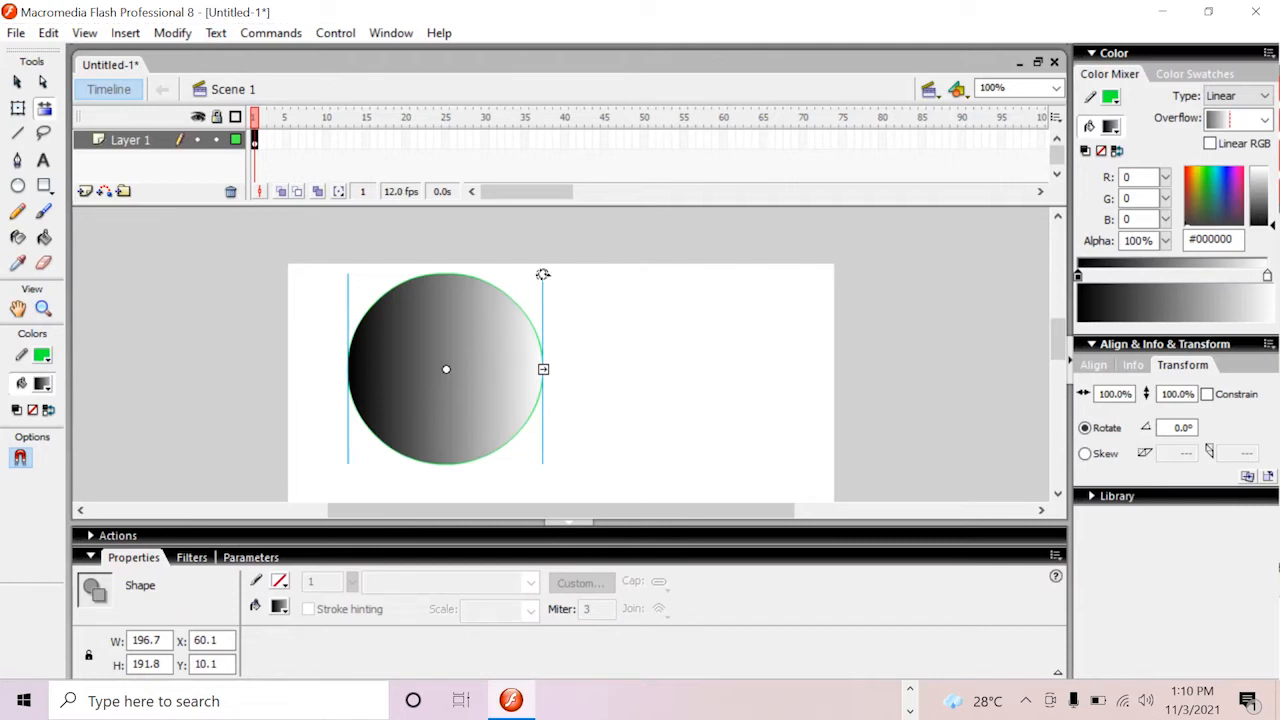
{"action": "left_click_drag", "start_coordinate": [543, 274], "coordinate": [526, 481]}
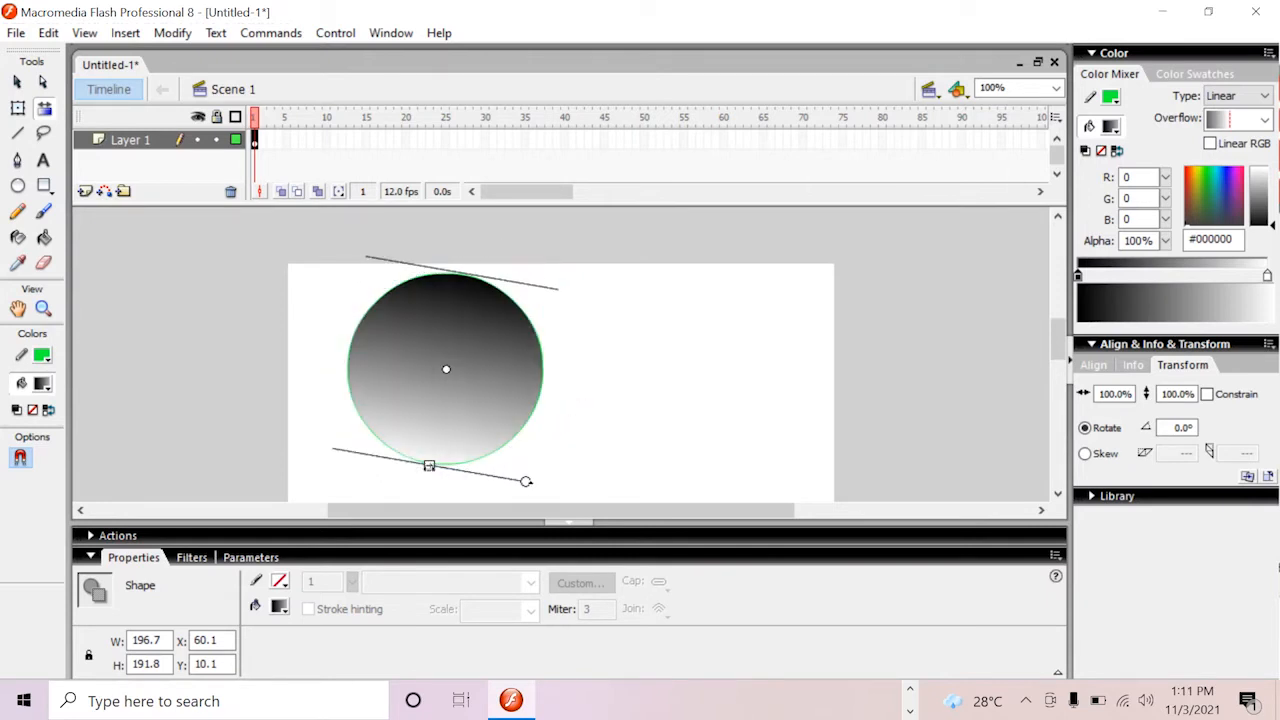
{"action": "left_click_drag", "start_coordinate": [429, 468], "coordinate": [590, 432]}
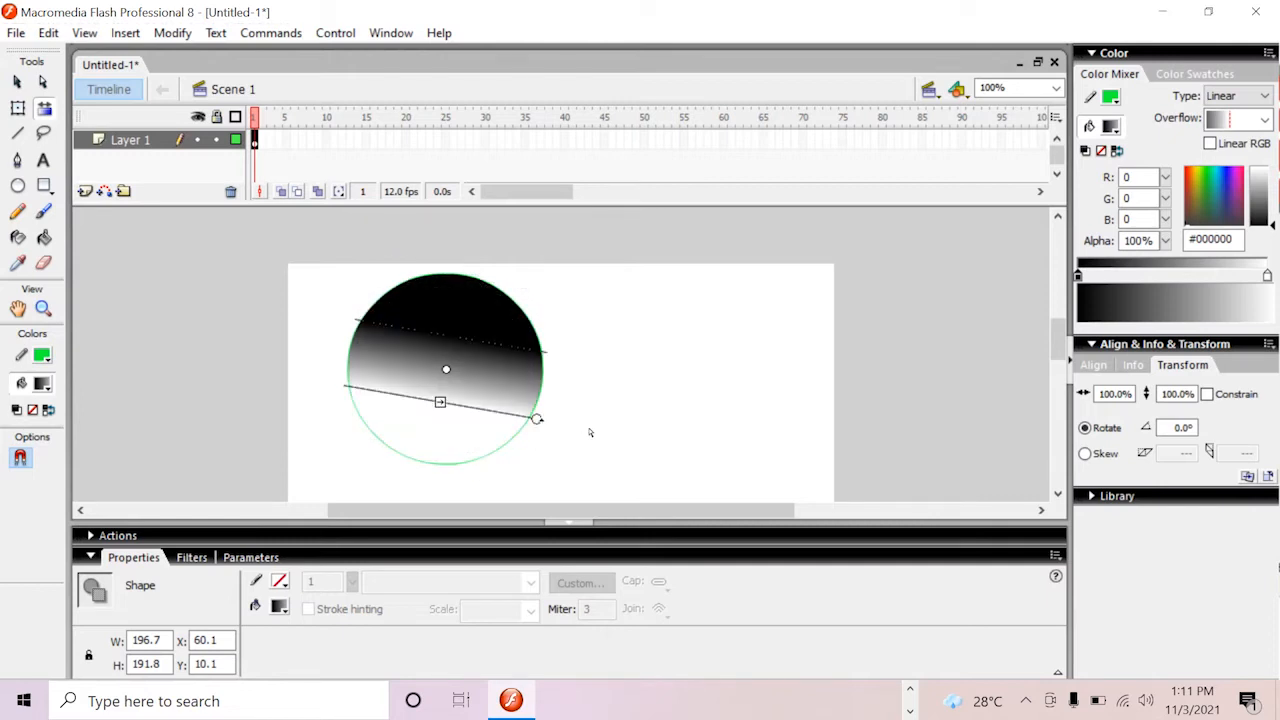
- Set the circle's fill back to solid blue #00CCFF and deselect it
{"action": "key", "text": "v"}
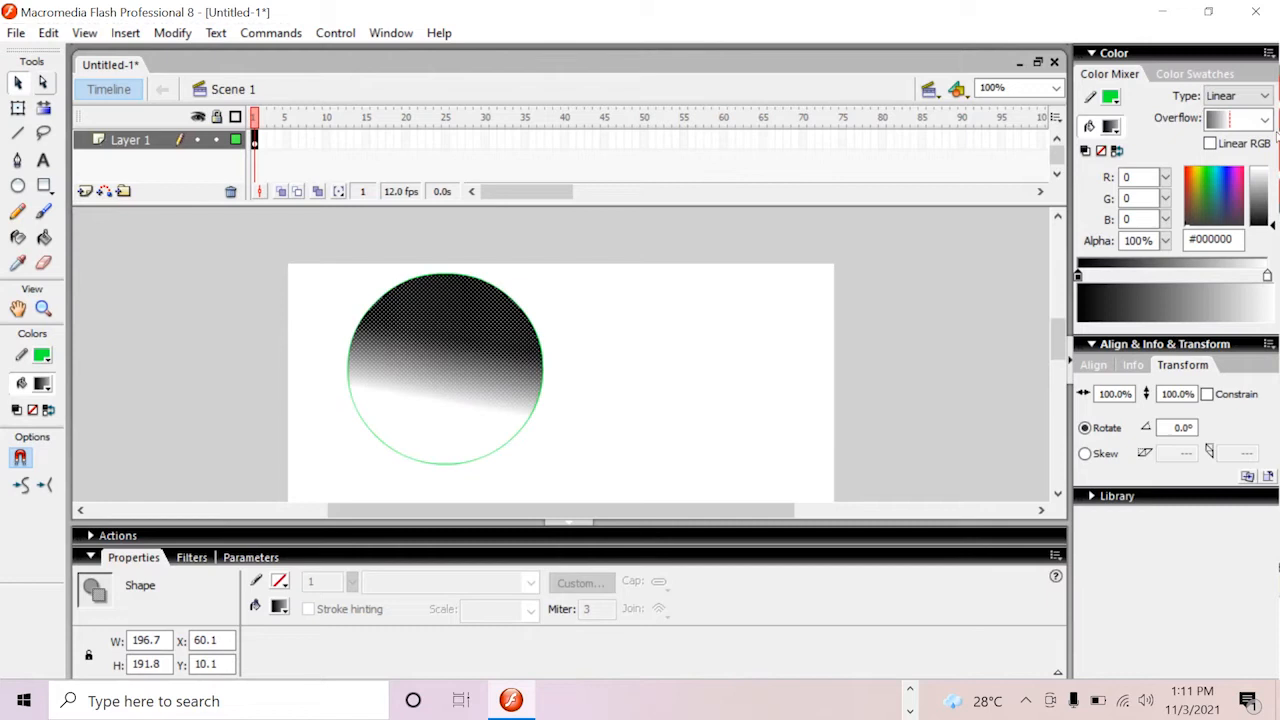
{"action": "left_click", "coordinate": [1265, 95]}
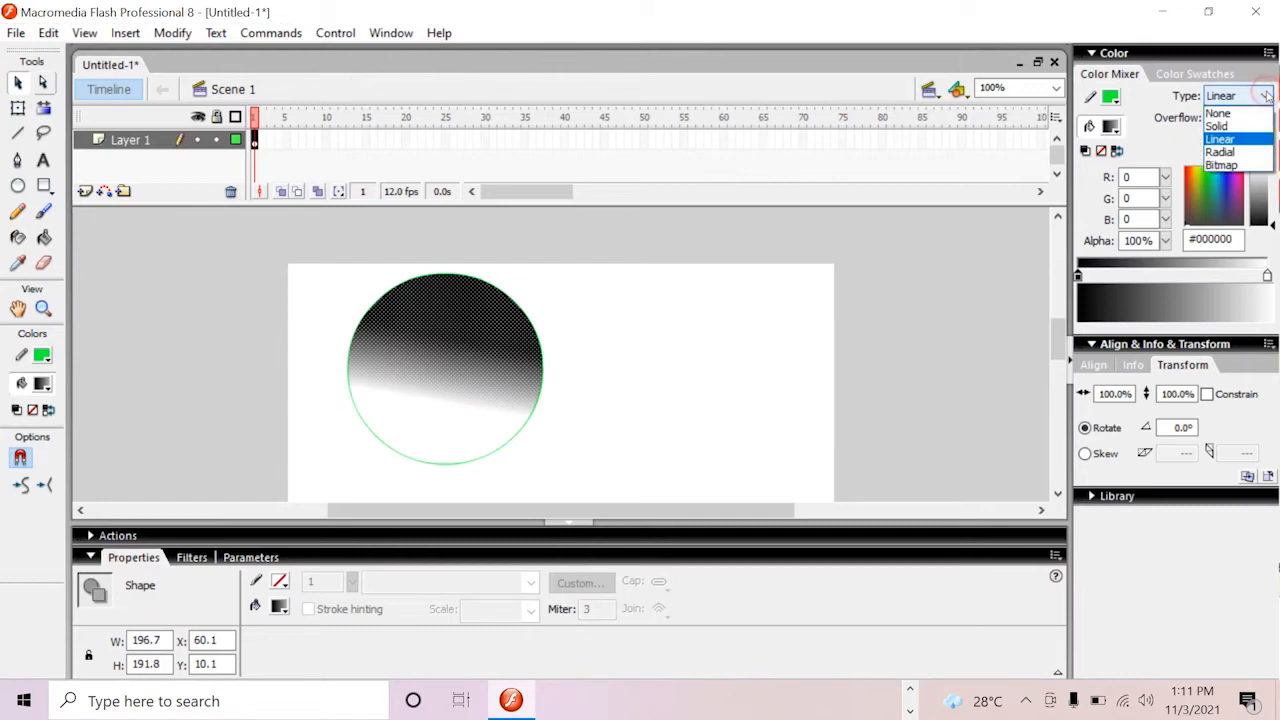
{"action": "left_click", "coordinate": [1219, 127]}
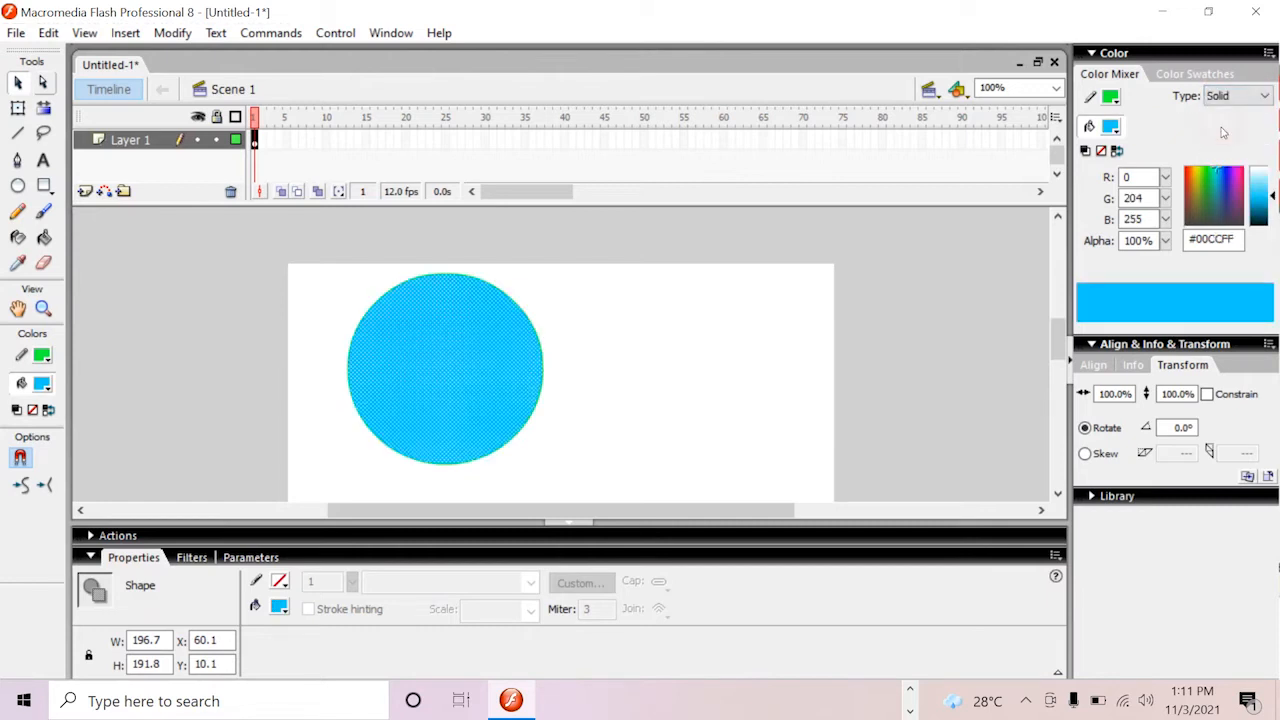
{"action": "left_click", "coordinate": [641, 447]}
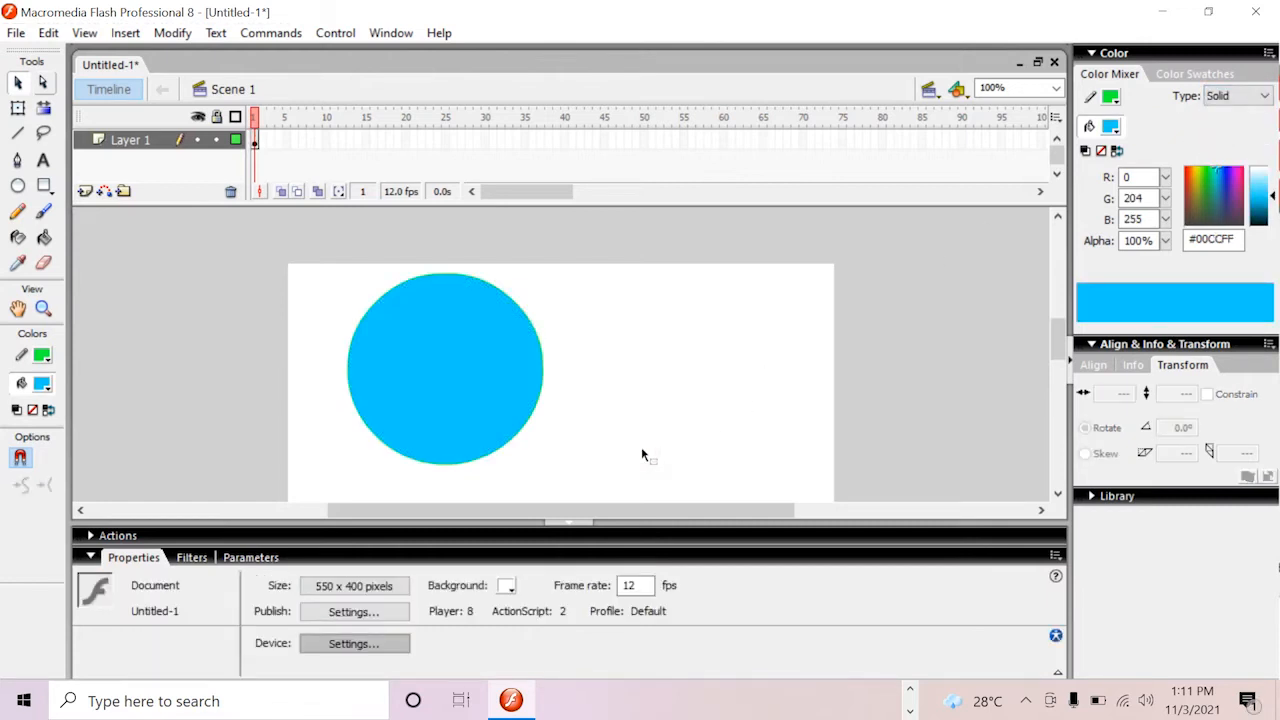
- Draw four zigzag lines off the circle's right edge with the Line tool, and undo all of them
{"action": "left_click", "coordinate": [20, 135]}
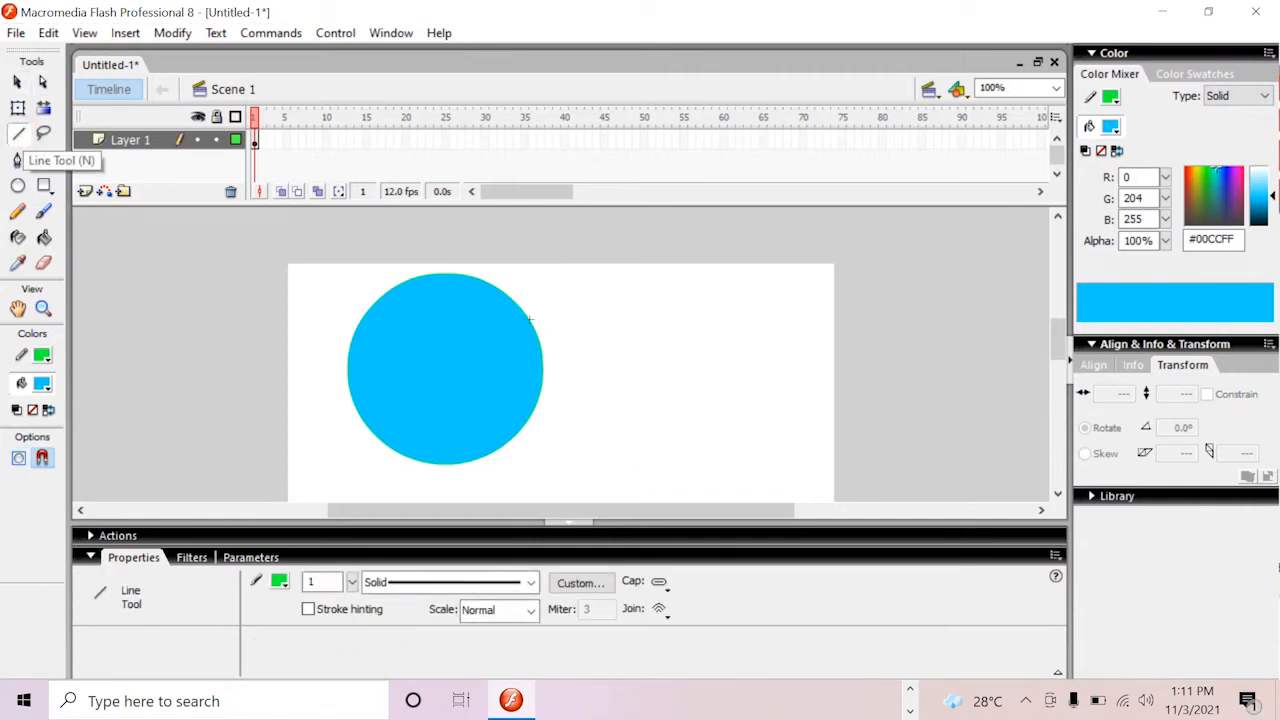
{"action": "mouse_move", "coordinate": [530, 318]}
{"action": "left_mouse_down"}
{"action": "mouse_move", "coordinate": [697, 300]}
{"action": "mouse_move", "coordinate": [527, 384]}
{"action": "mouse_move", "coordinate": [695, 461]}
{"action": "left_mouse_up"}
{"action": "left_click_drag", "start_coordinate": [695, 461], "coordinate": [500, 447]}
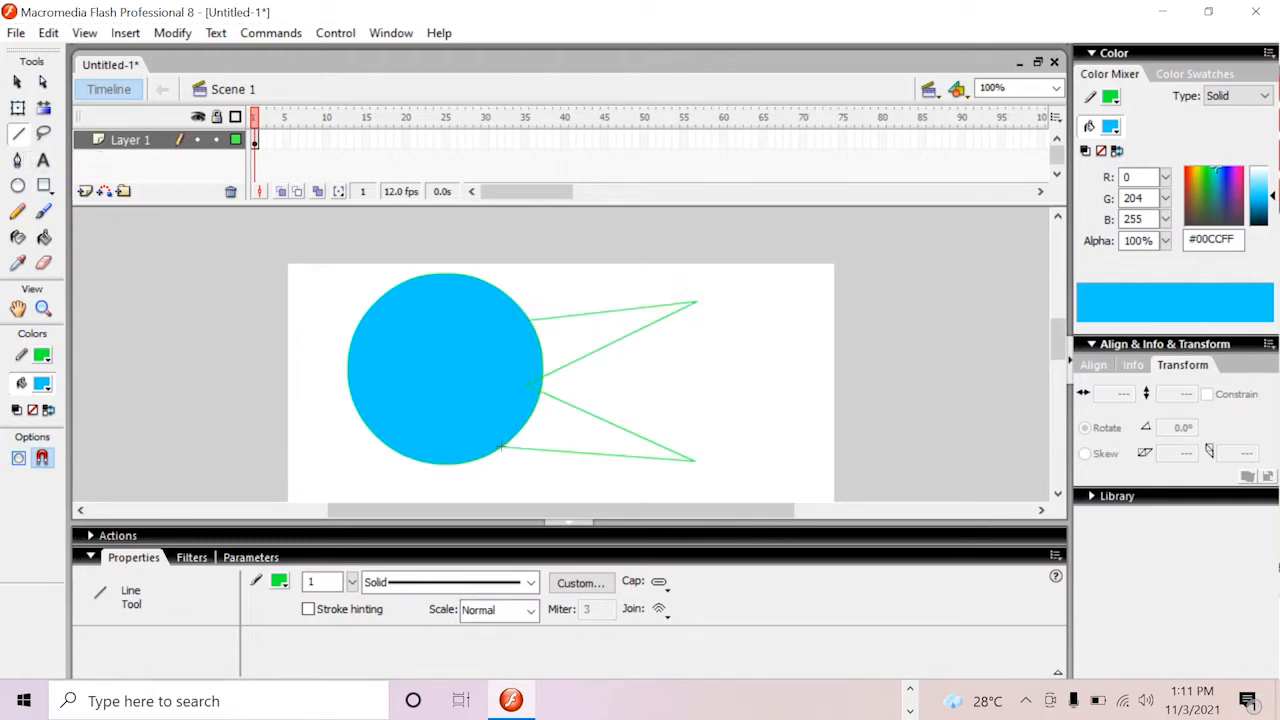
{"action": "key", "text": "ctrl+z"}
{"action": "key", "text": "ctrl+z"}
{"action": "key", "text": "ctrl+z"}
{"action": "key", "text": "ctrl+z"}
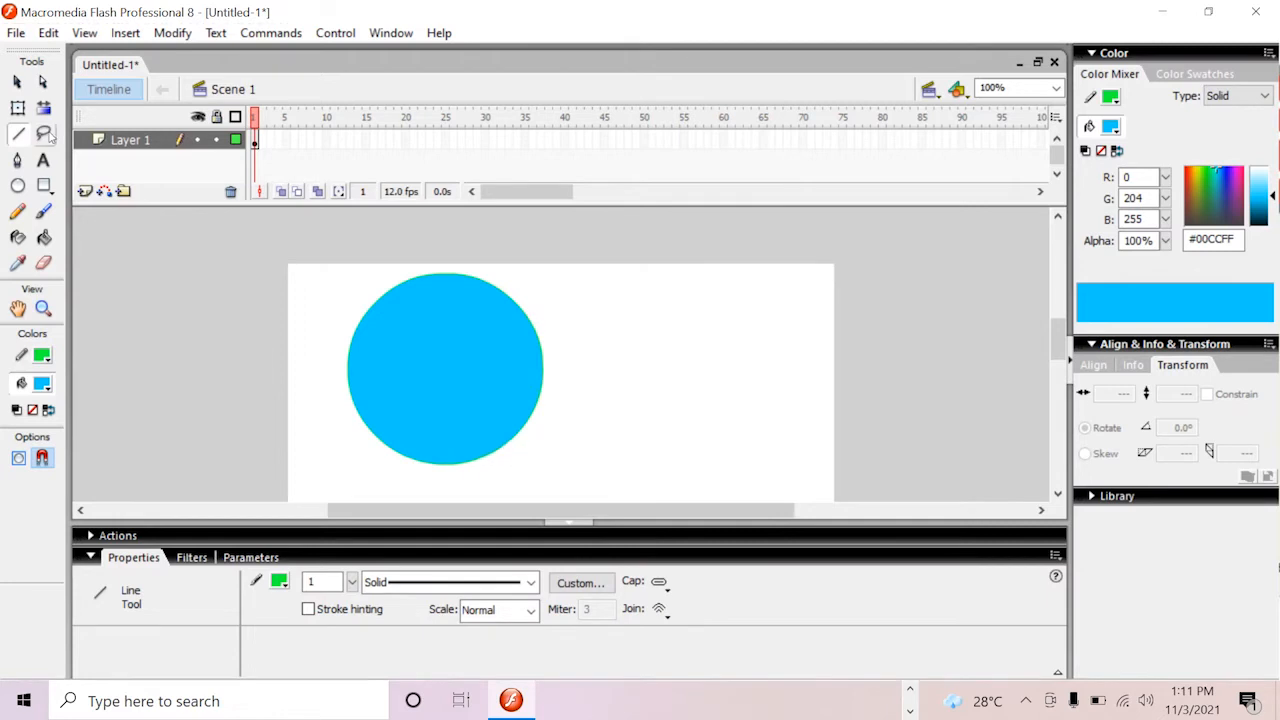
- Lasso and delete an area about 104 by 74 px at the circle's lower right, and undo the deletion
{"action": "left_click", "coordinate": [46, 134]}
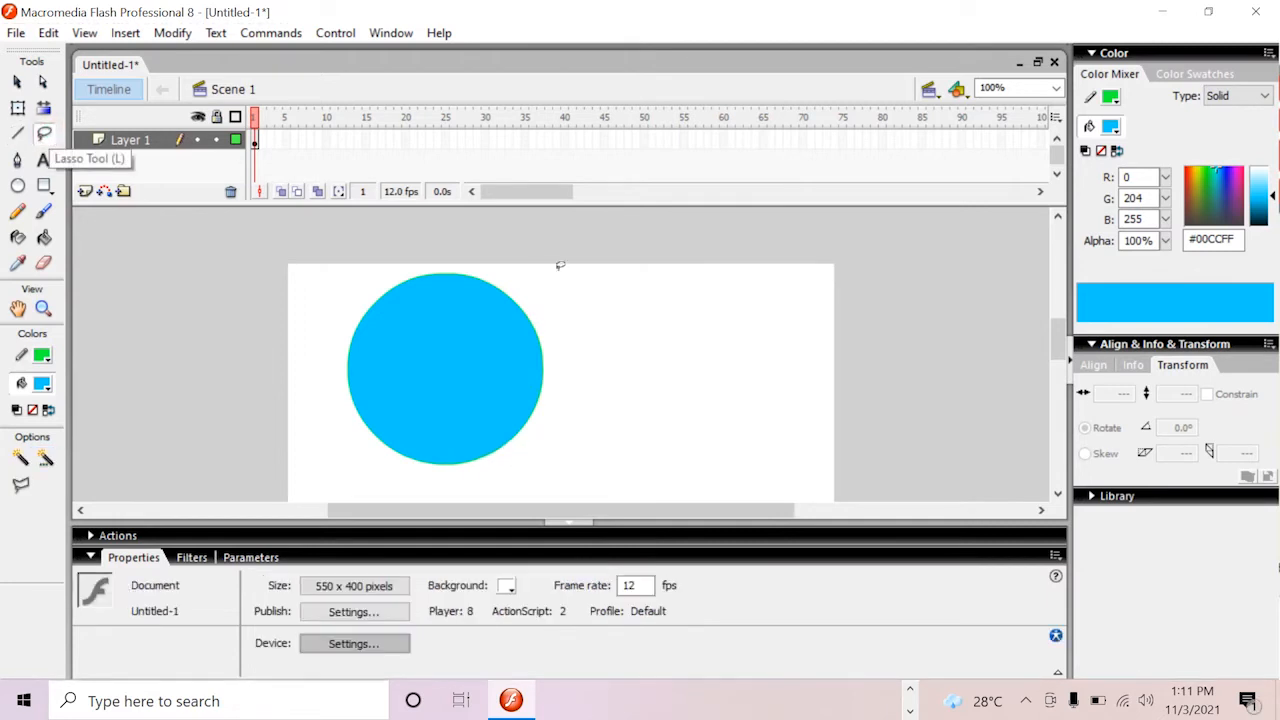
{"action": "mouse_move", "coordinate": [543, 287]}
{"action": "left_mouse_down"}
{"action": "mouse_move", "coordinate": [450, 326]}
{"action": "mouse_move", "coordinate": [545, 367]}
{"action": "mouse_move", "coordinate": [622, 324]}
{"action": "mouse_move", "coordinate": [534, 288]}
{"action": "left_mouse_up"}
{"action": "left_click", "coordinate": [612, 428]}
{"action": "mouse_move", "coordinate": [614, 428]}
{"action": "left_mouse_down"}
{"action": "mouse_move", "coordinate": [466, 382]}
{"action": "mouse_move", "coordinate": [433, 389]}
{"action": "mouse_move", "coordinate": [490, 457]}
{"action": "mouse_move", "coordinate": [566, 455]}
{"action": "mouse_move", "coordinate": [604, 420]}
{"action": "left_mouse_up"}
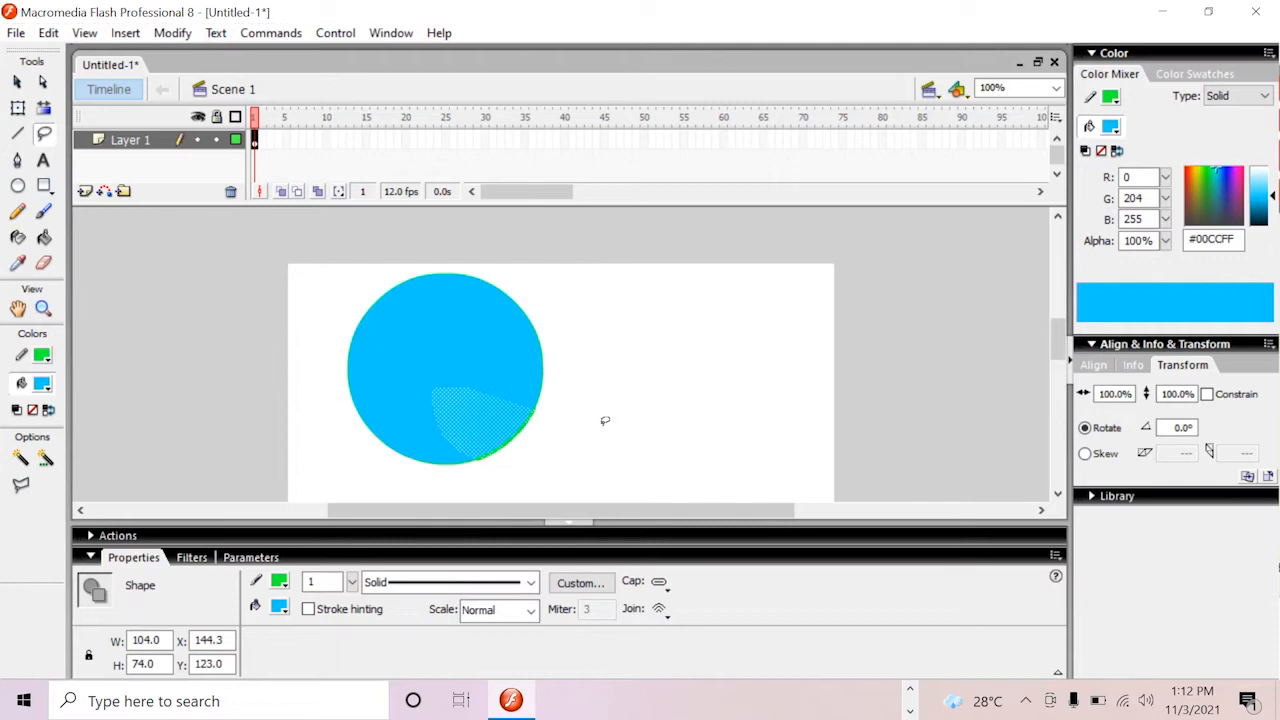
{"action": "key", "text": "Delete"}
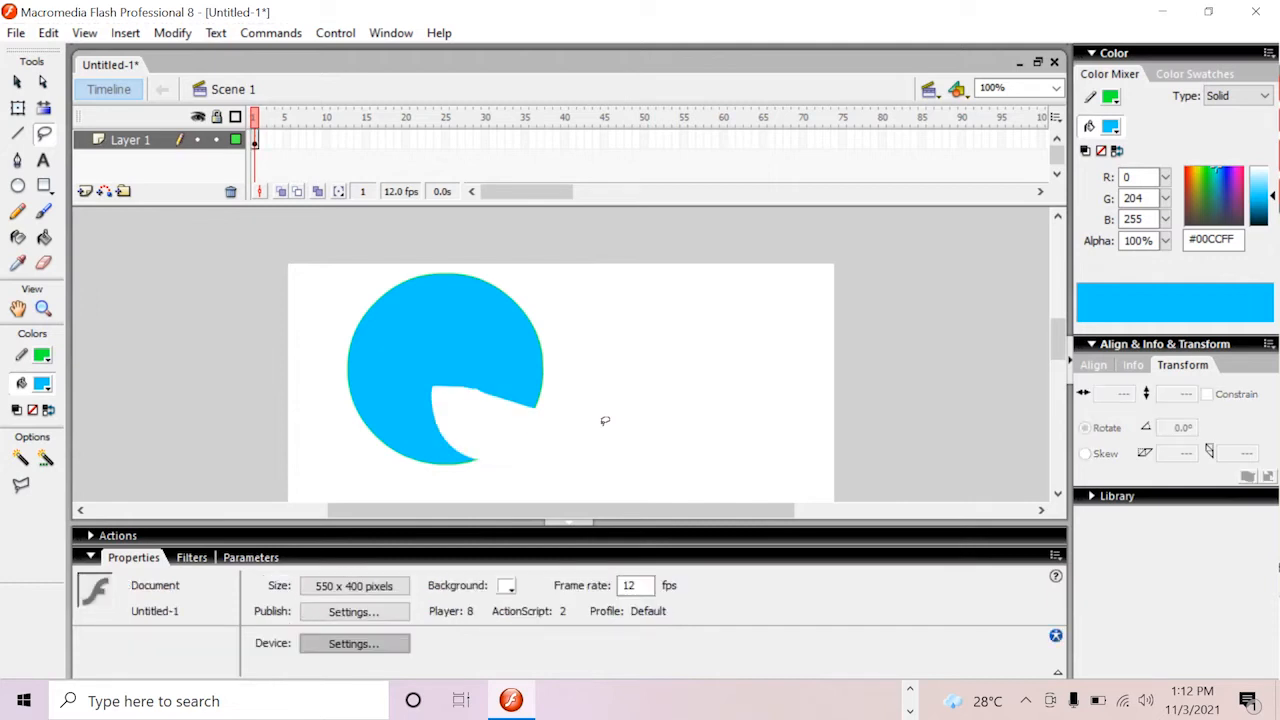
{"action": "key", "text": "ctrl+z"}
{"action": "left_click", "coordinate": [17, 82]}
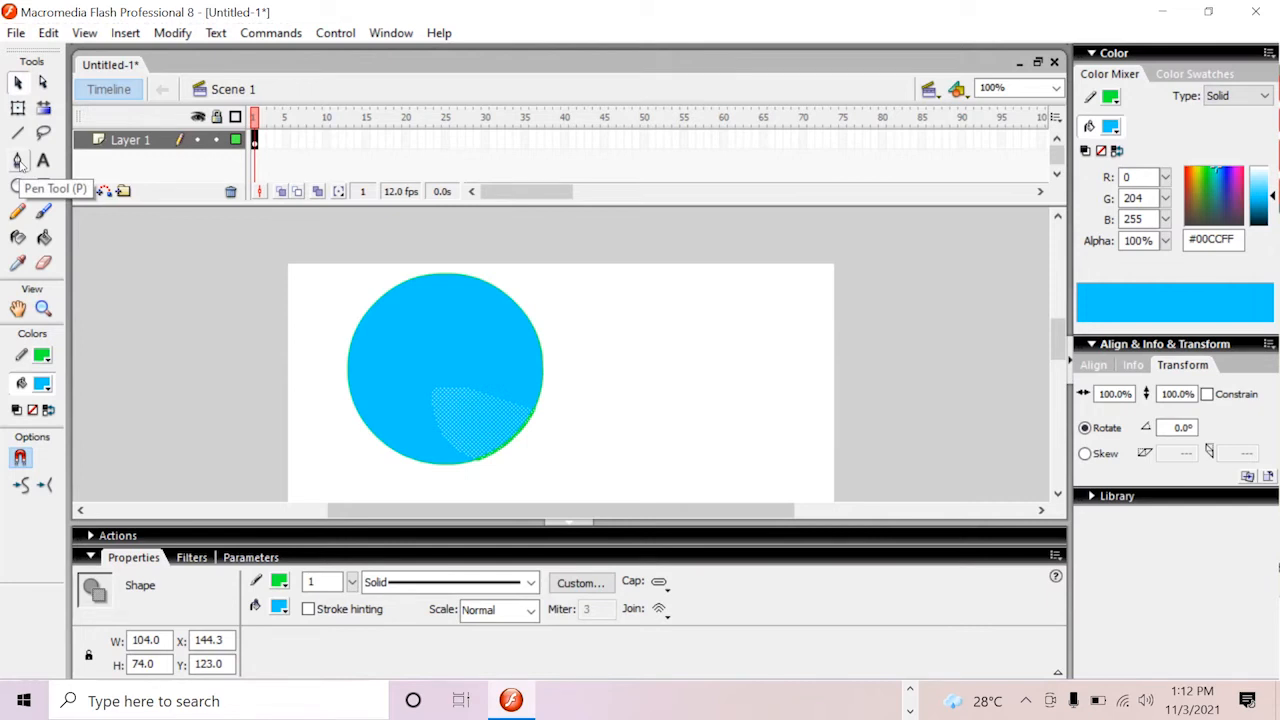
- Draw a small closed four-sided shape to the right of the circle with the Pen tool
{"action": "left_click", "coordinate": [17, 161]}
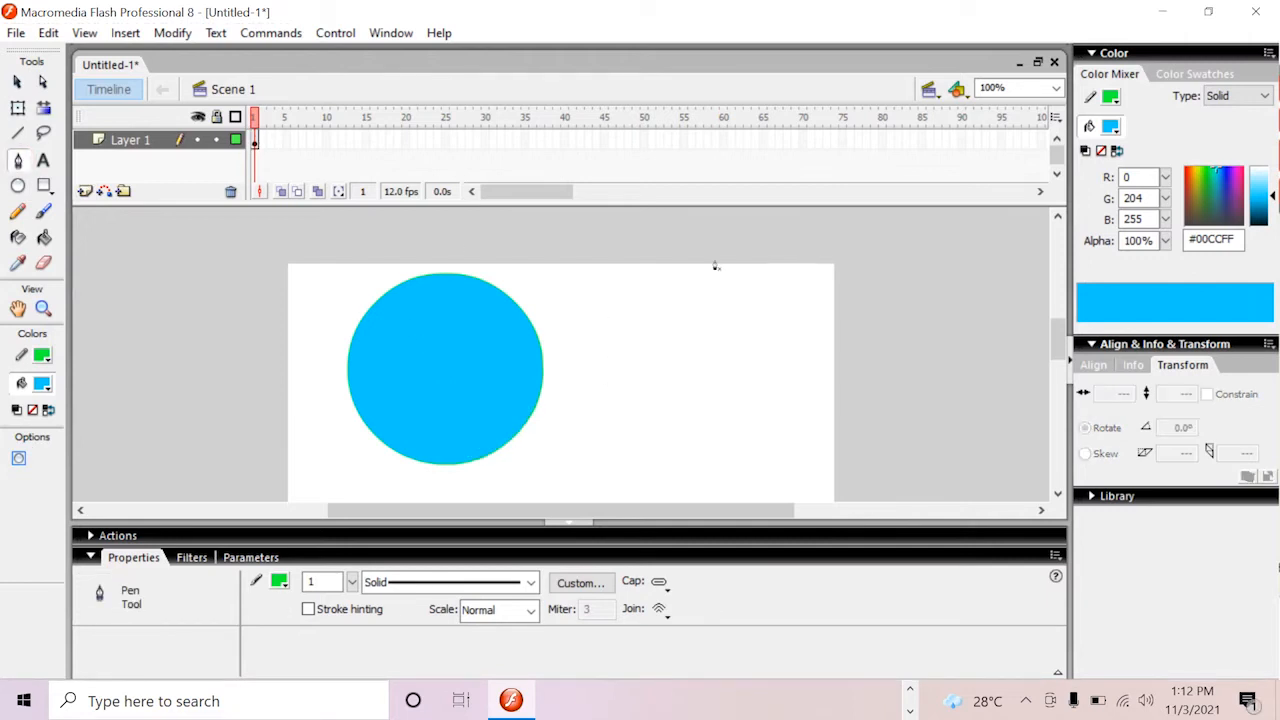
{"action": "left_click", "coordinate": [600, 401]}
{"action": "left_click", "coordinate": [688, 399]}
{"action": "left_click", "coordinate": [682, 359]}
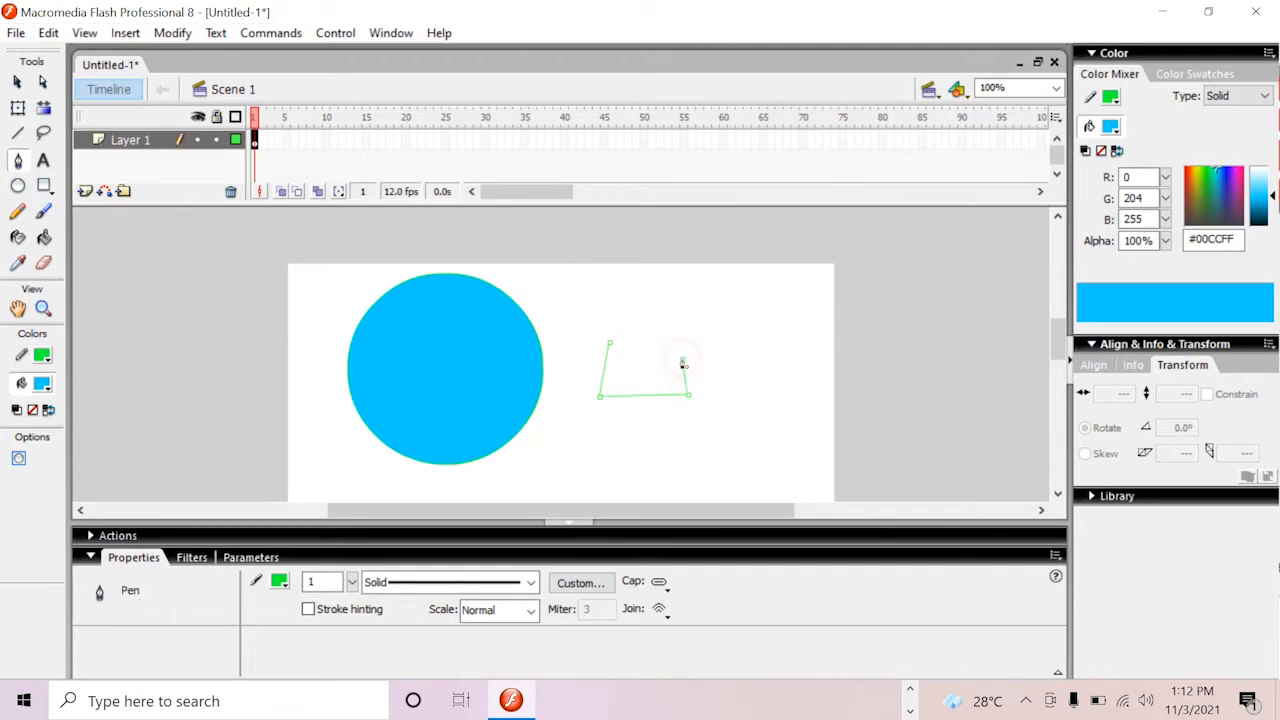
{"action": "left_click", "coordinate": [610, 346]}
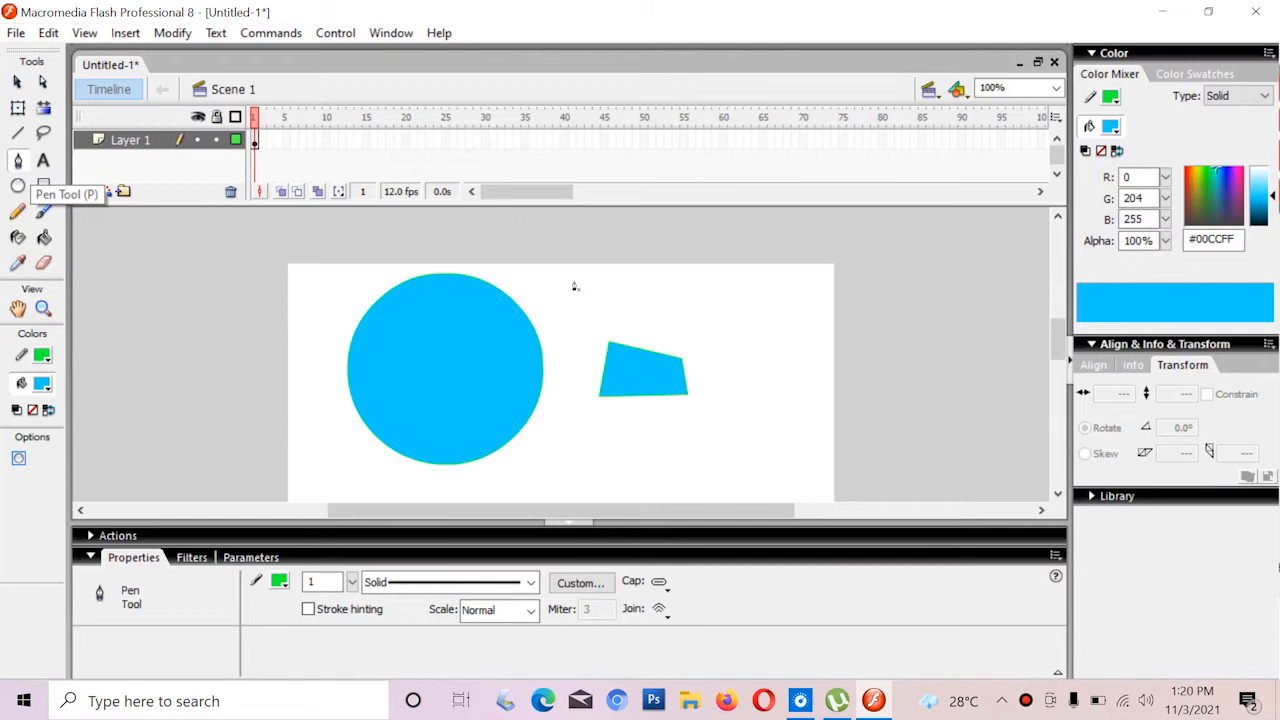
- Select the circle and the four-sided shape together with a selection box and delete both
{"action": "left_click", "coordinate": [16, 82]}
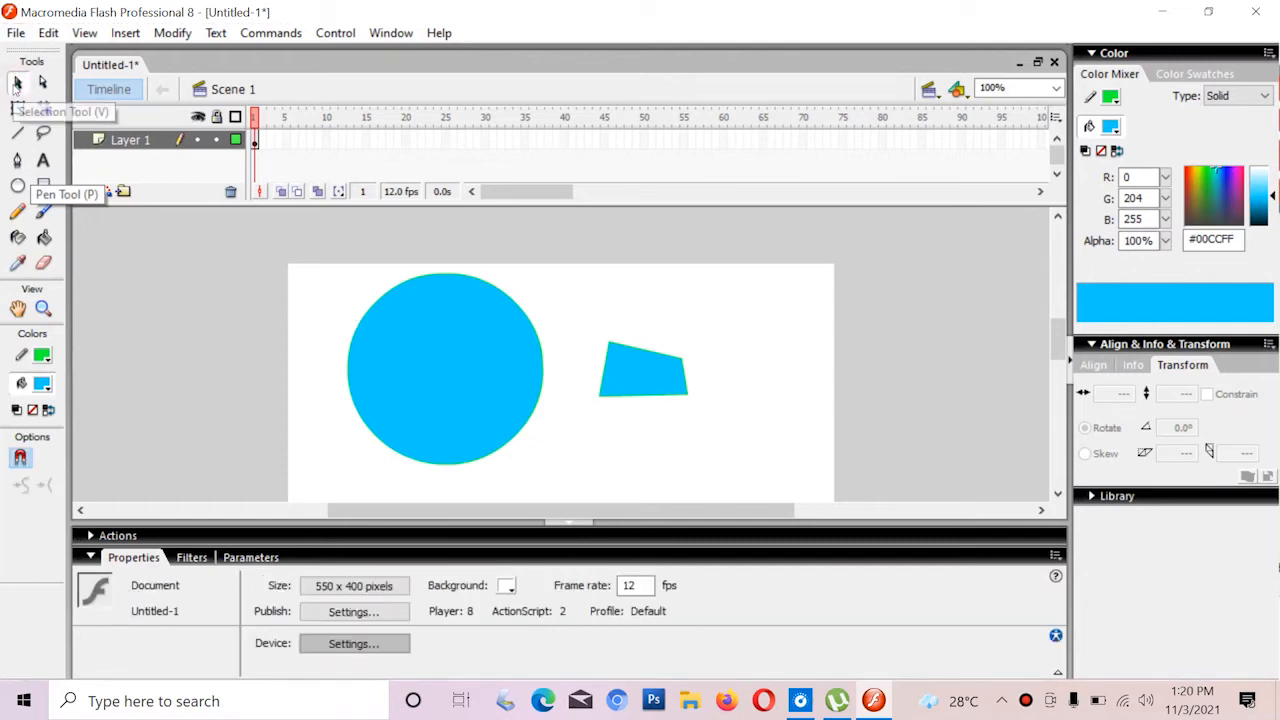
{"action": "left_click_drag", "start_coordinate": [728, 258], "coordinate": [329, 491]}
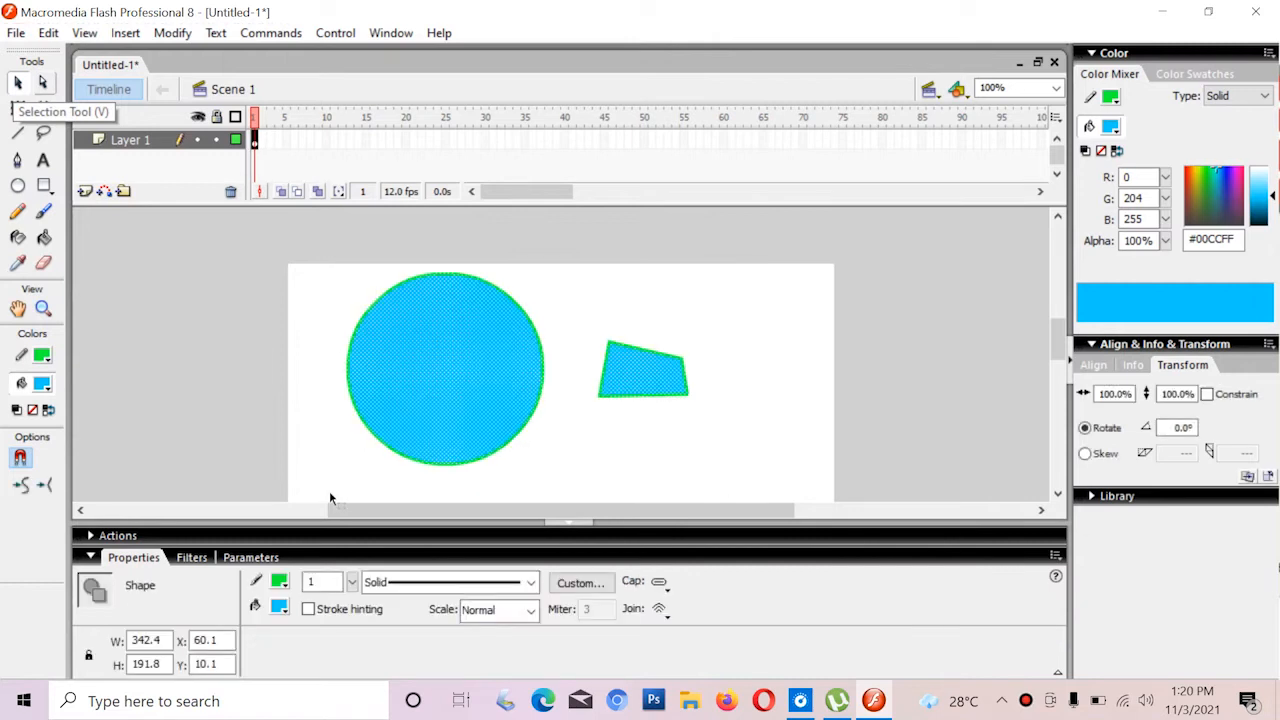
{"action": "key", "text": "Delete"}
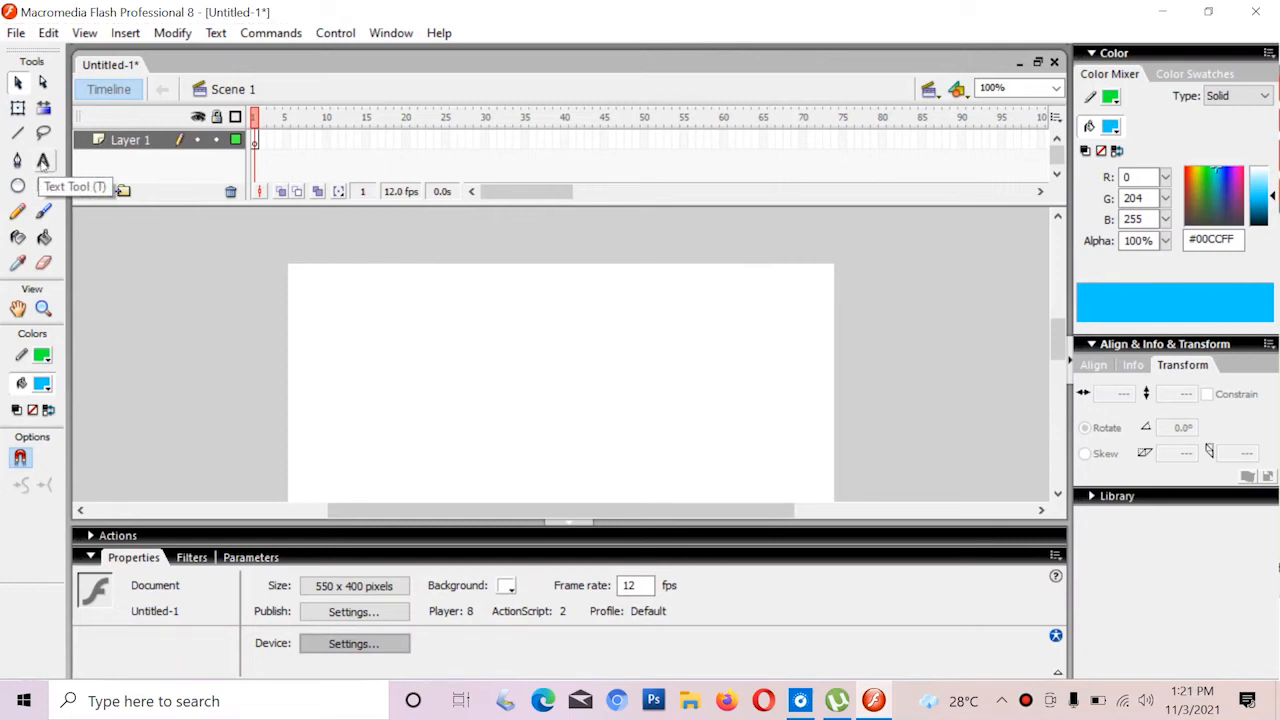
{"action": "left_click", "coordinate": [44, 162]}
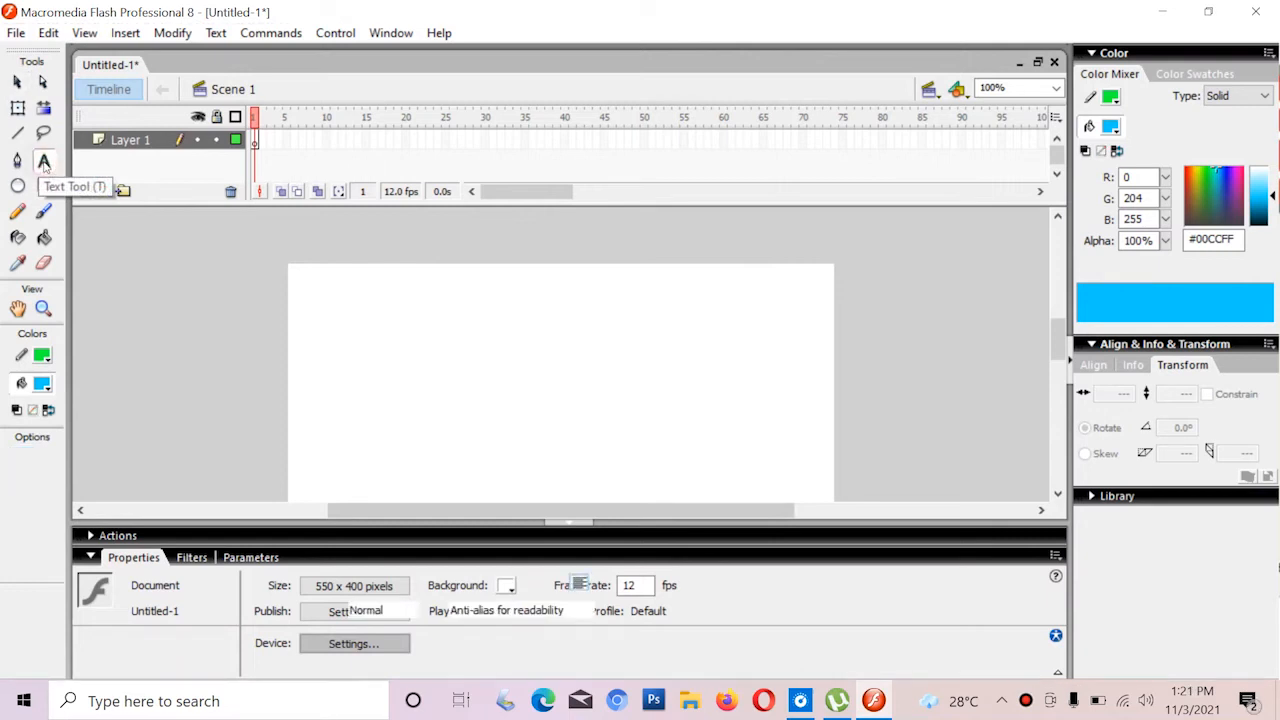
{"action": "left_click", "coordinate": [364, 354]}
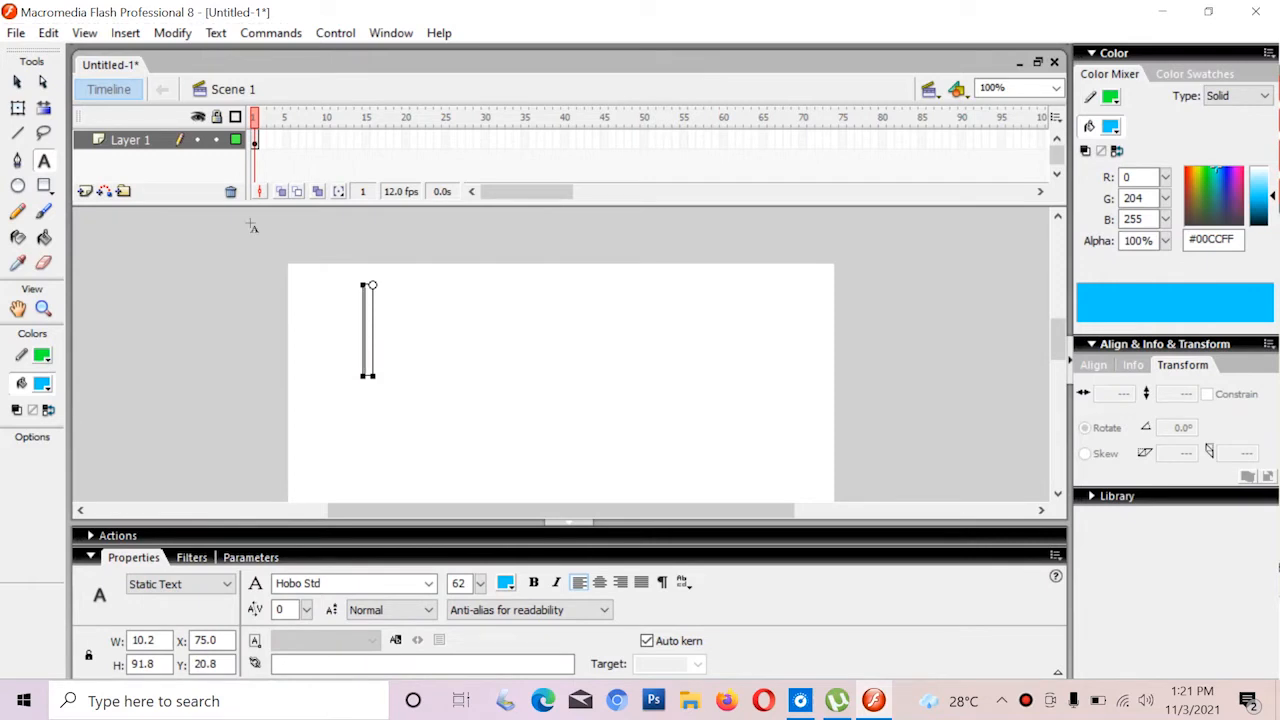
{"action": "left_click", "coordinate": [15, 83]}
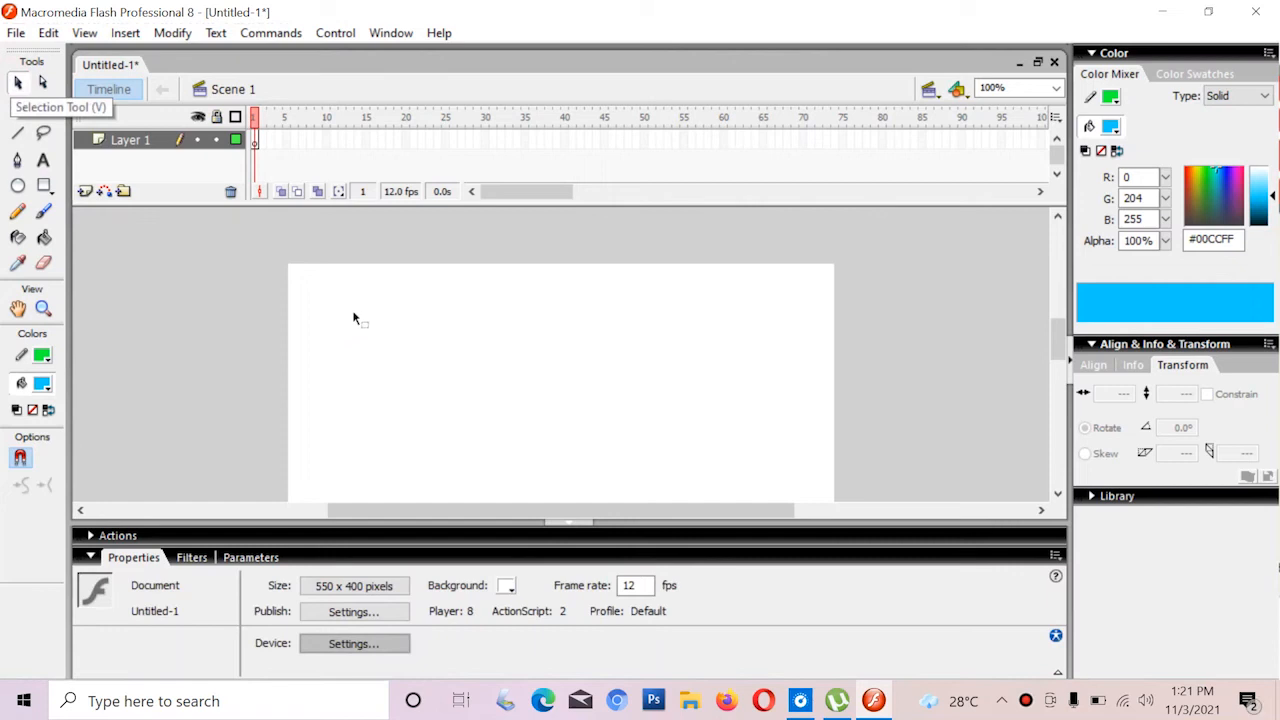
{"action": "left_click", "coordinate": [44, 161]}
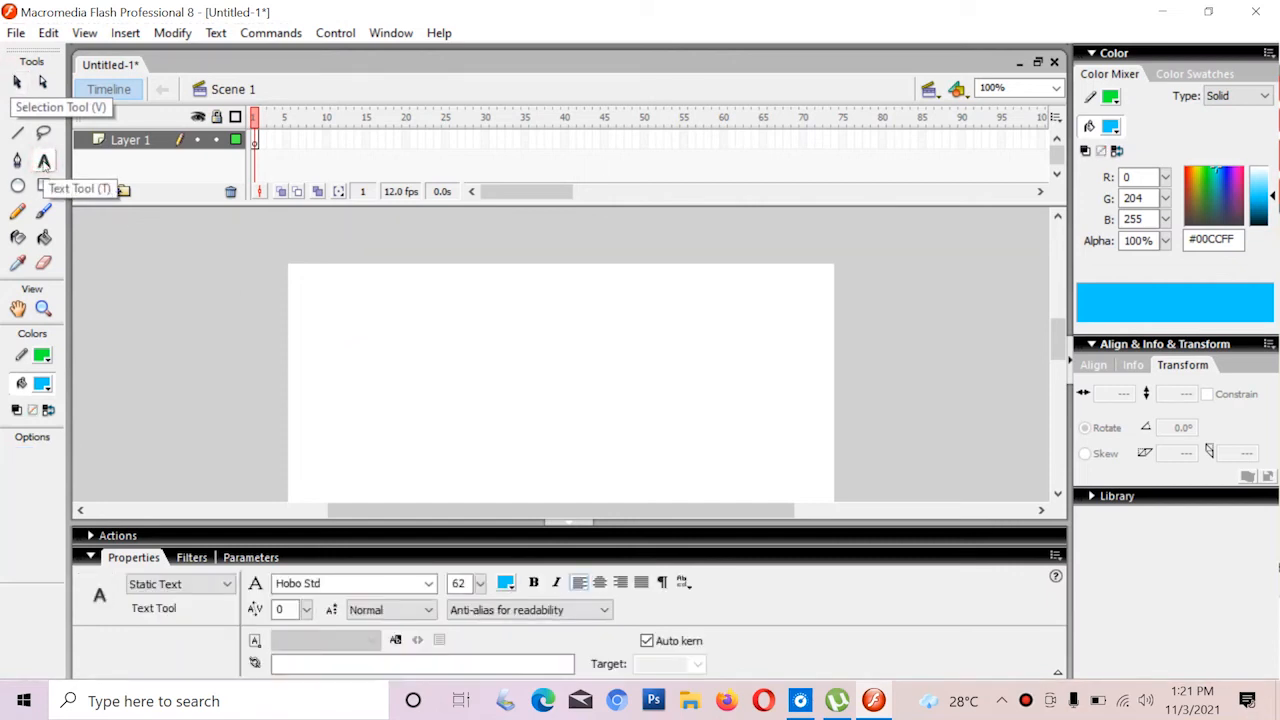
{"action": "left_click", "coordinate": [364, 324]}
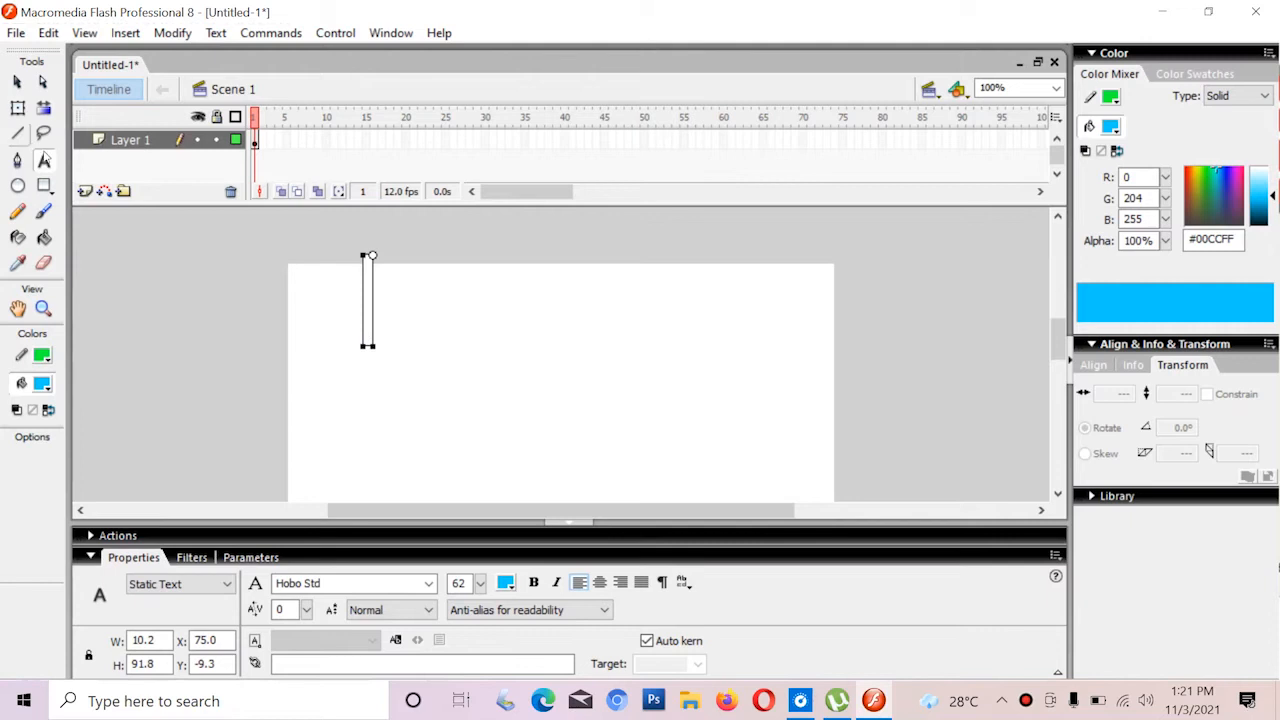
- Add the static text "Belajar" in the upper part of the stage with the Text tool, and deselect it
{"action": "left_click", "coordinate": [46, 162]}
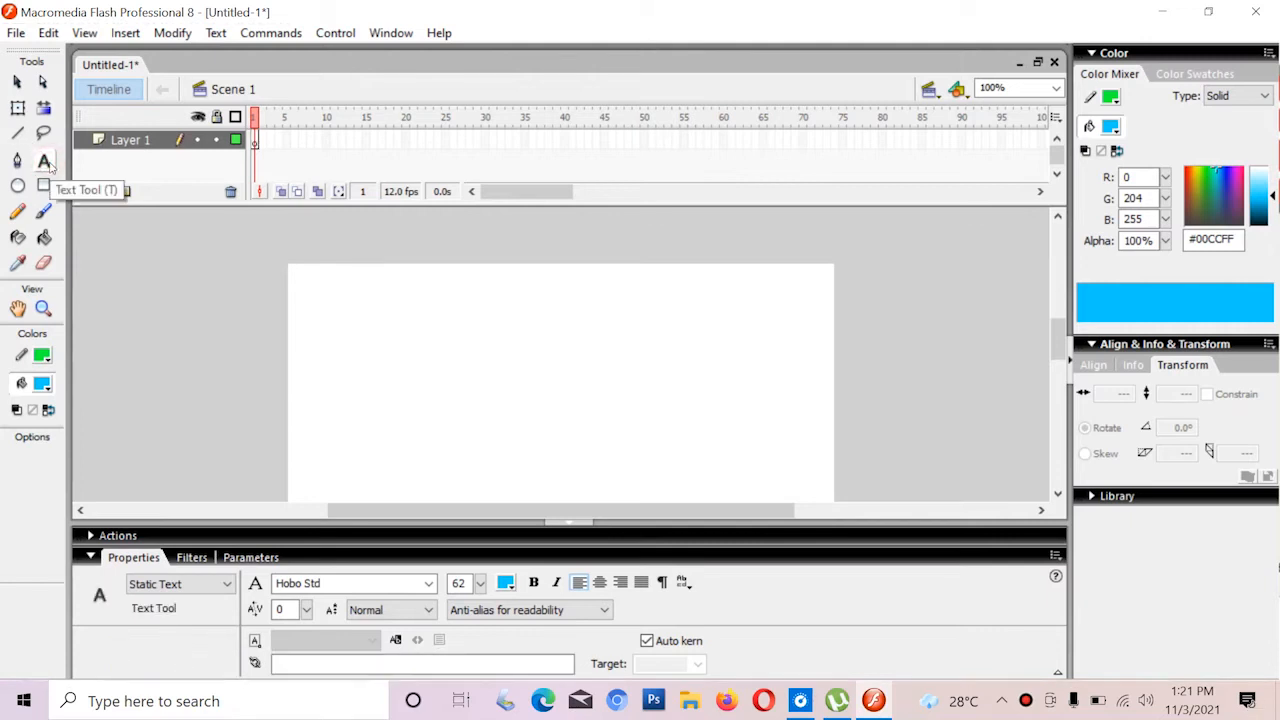
{"action": "left_click", "coordinate": [393, 358]}
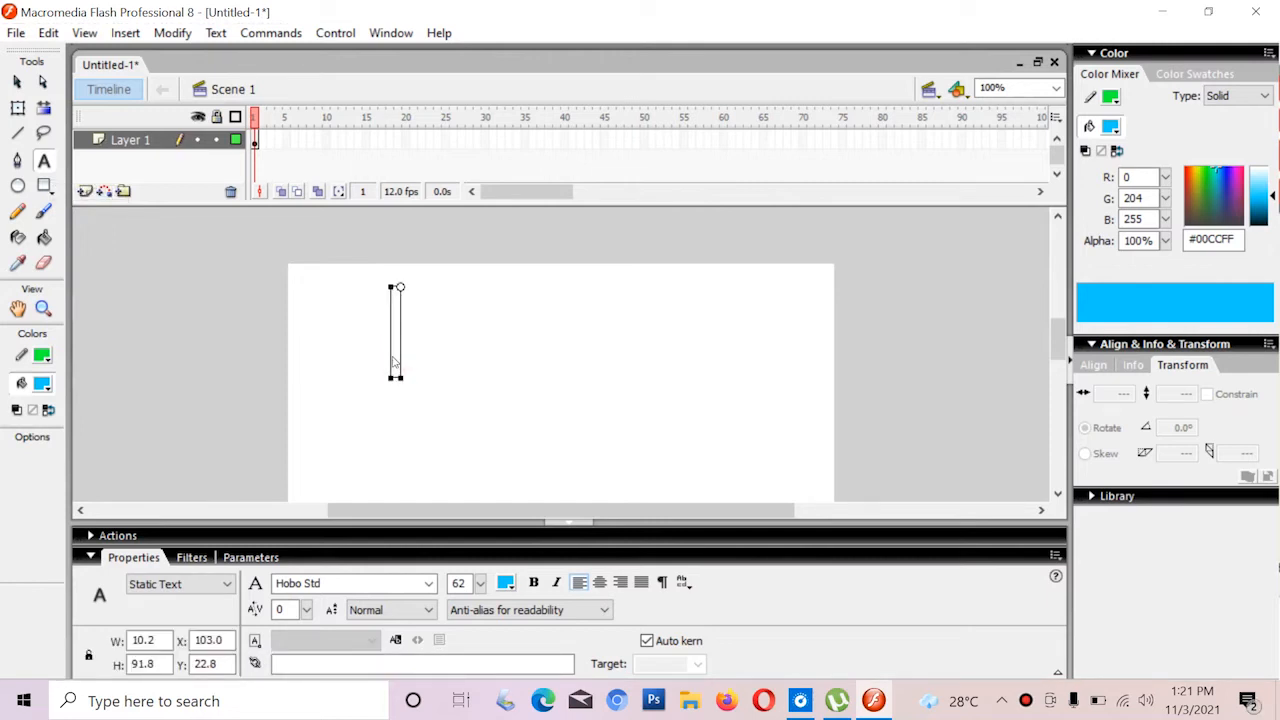
{"action": "type", "text": "Belajar"}
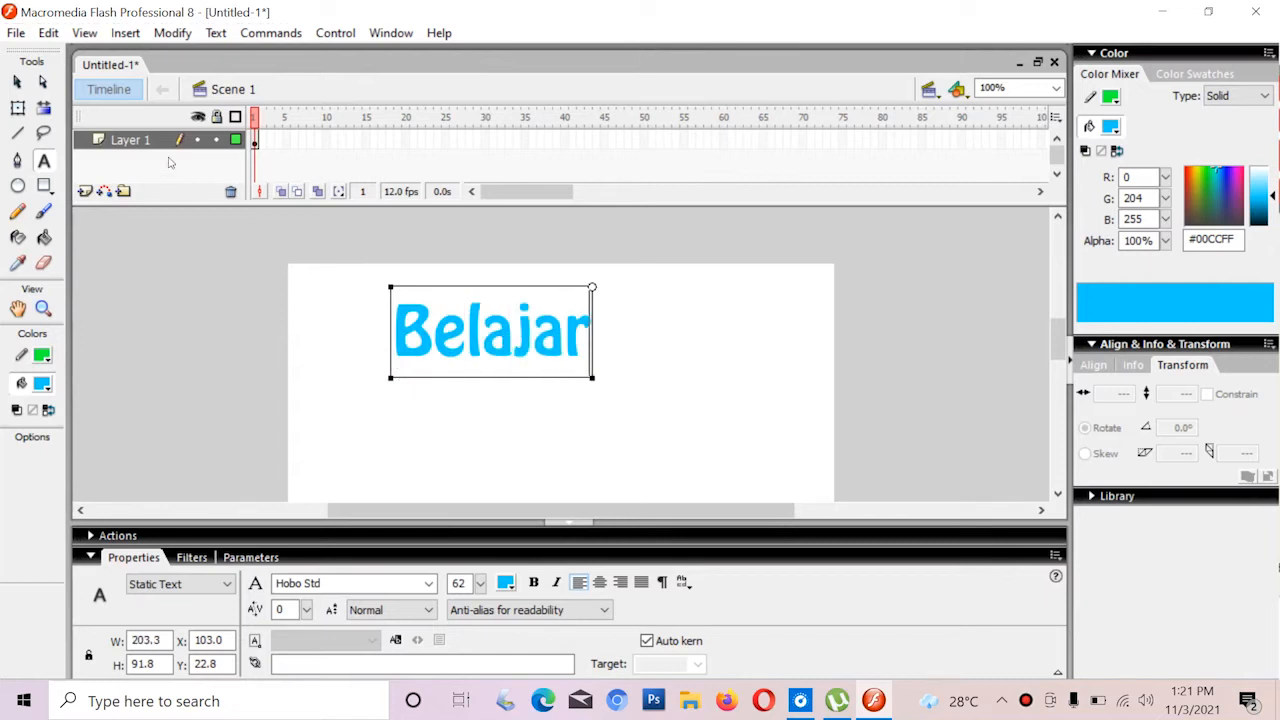
{"action": "left_click", "coordinate": [17, 82]}
{"action": "left_click", "coordinate": [652, 354]}
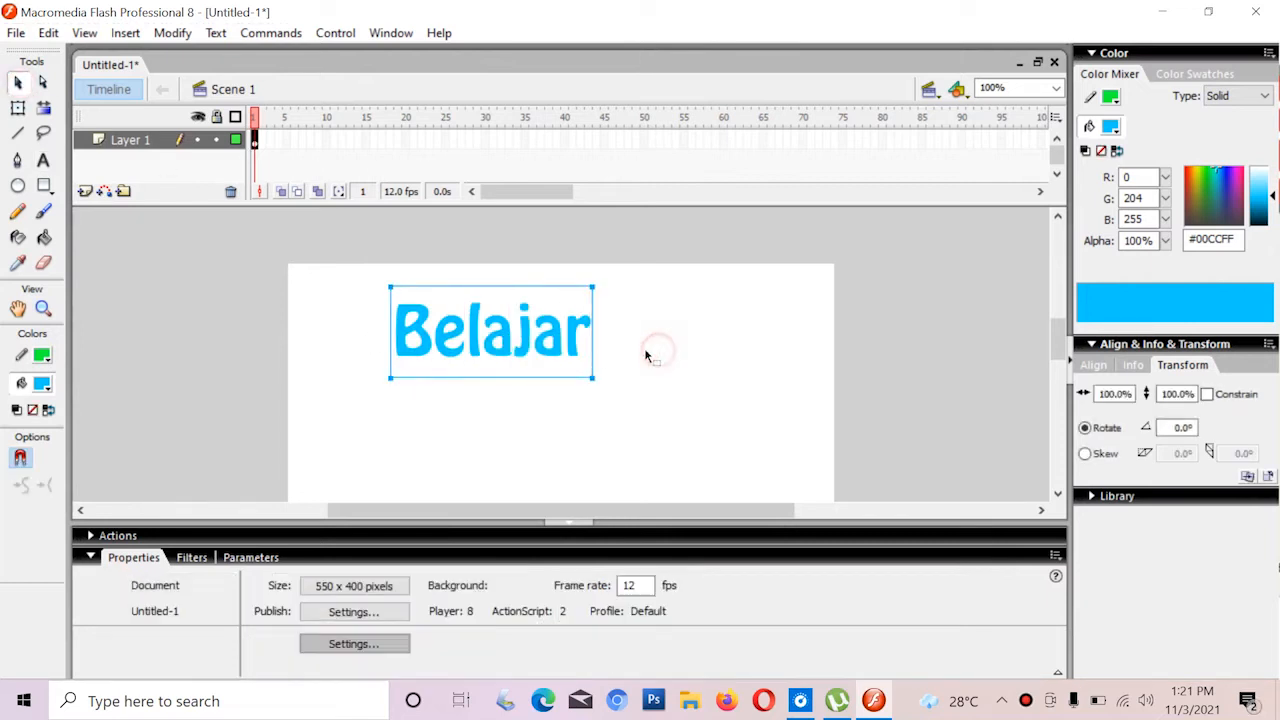
- Move the text "Belajar" down and right to about X 161, Y 75, and recolour it to #006699 and finally #00CC66
{"action": "left_click_drag", "start_coordinate": [477, 347], "coordinate": [536, 399]}
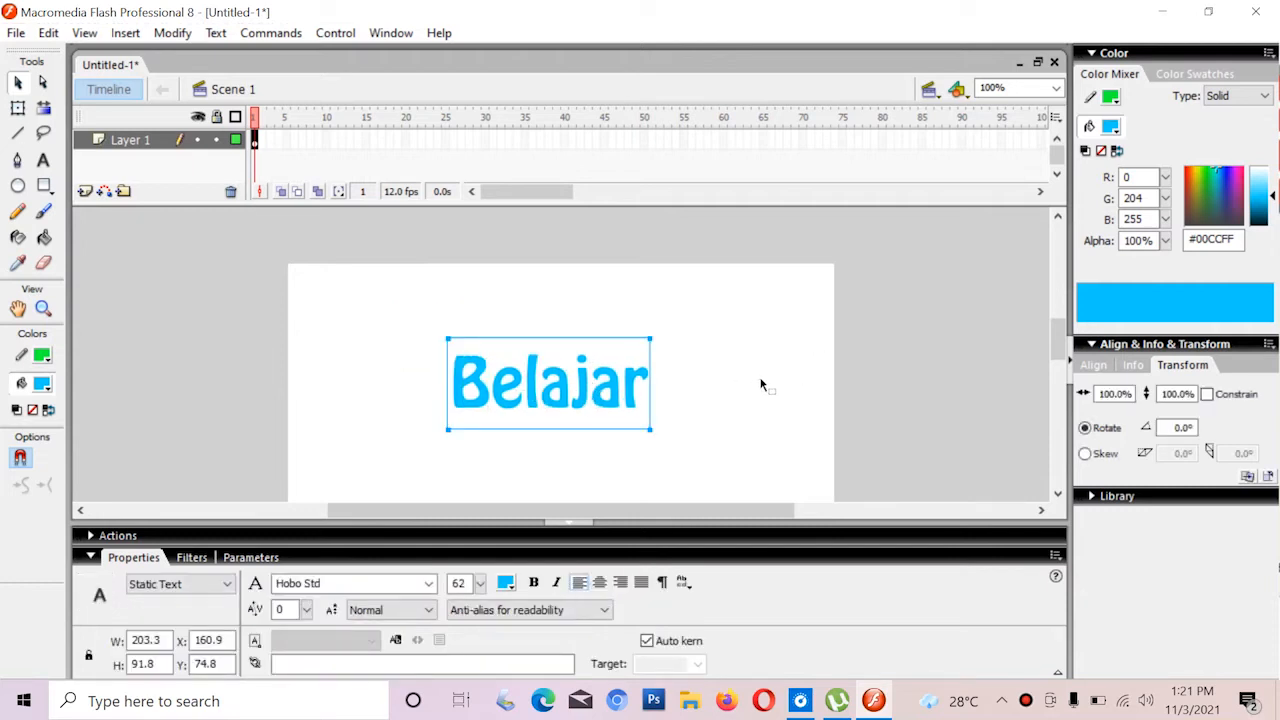
{"action": "left_click", "coordinate": [44, 383]}
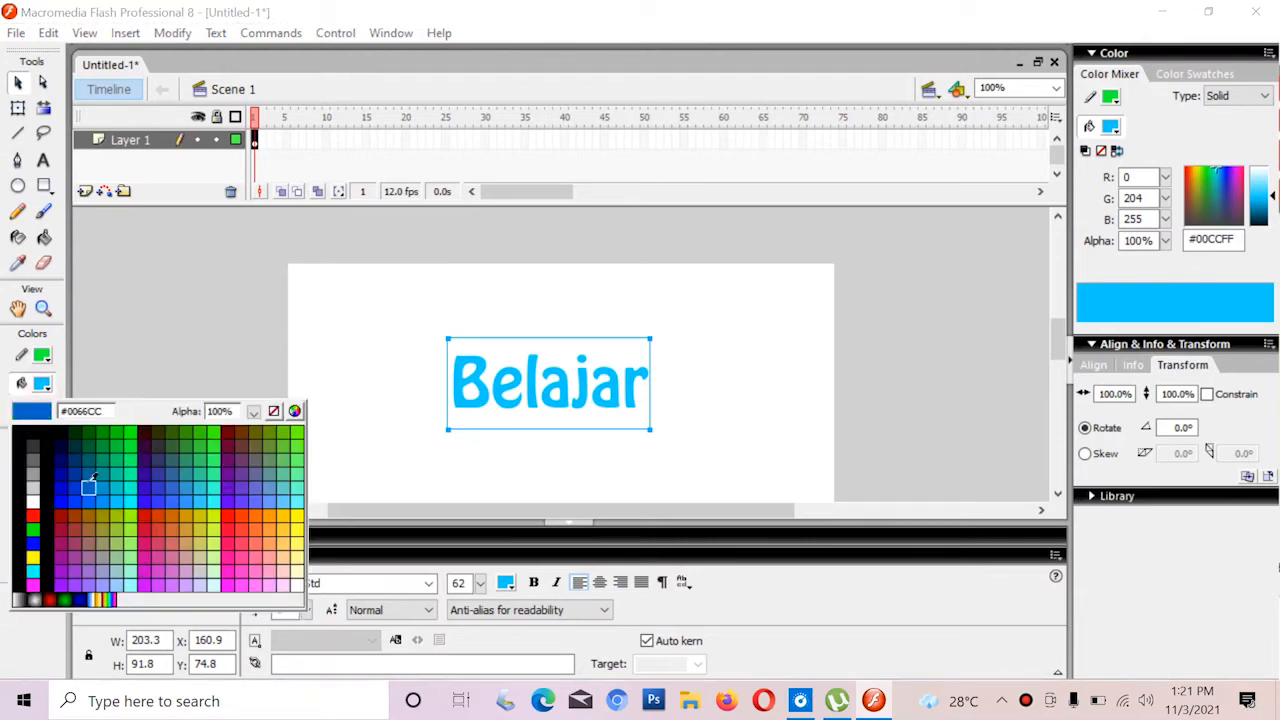
{"action": "left_click", "coordinate": [89, 475]}
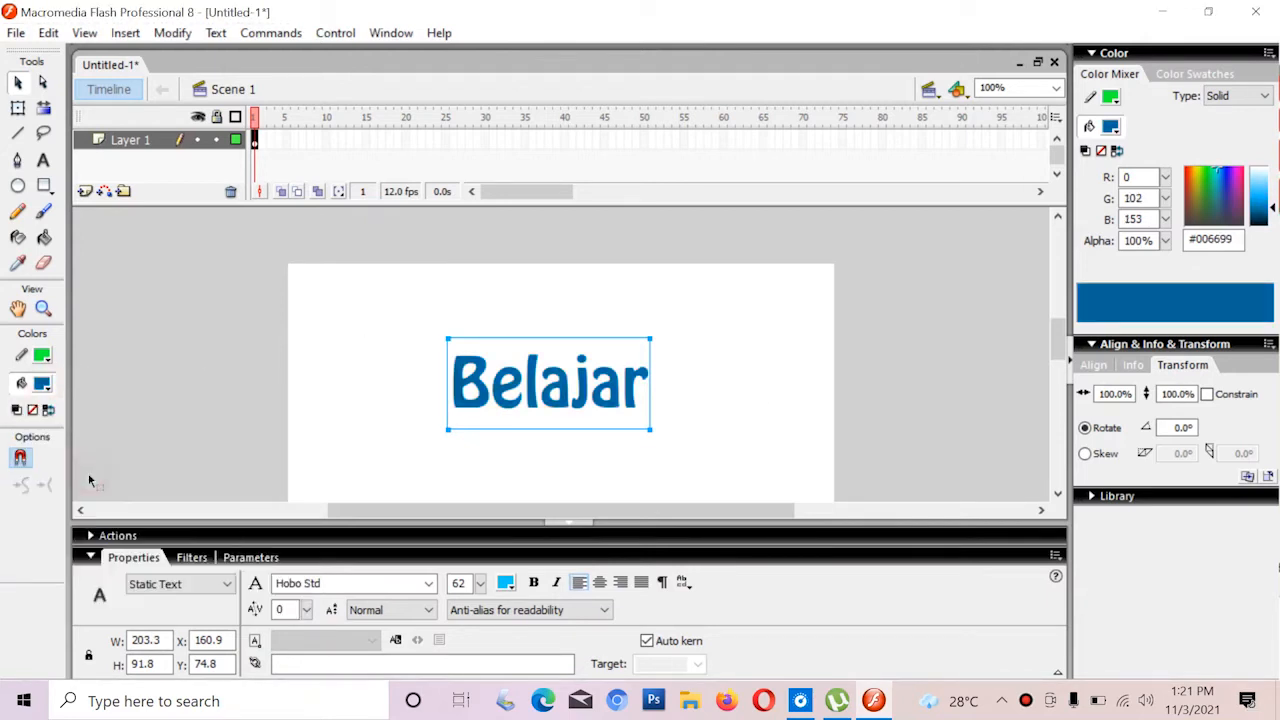
{"action": "left_click", "coordinate": [44, 390]}
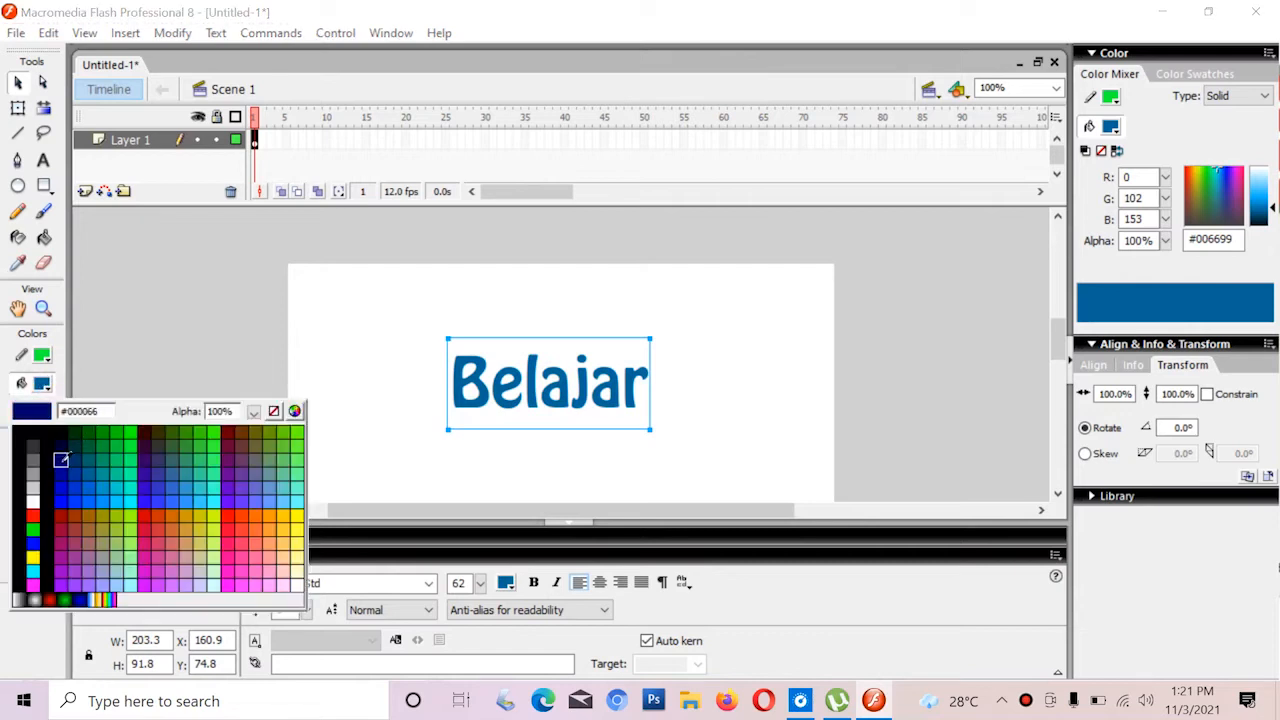
{"action": "left_click", "coordinate": [116, 468]}
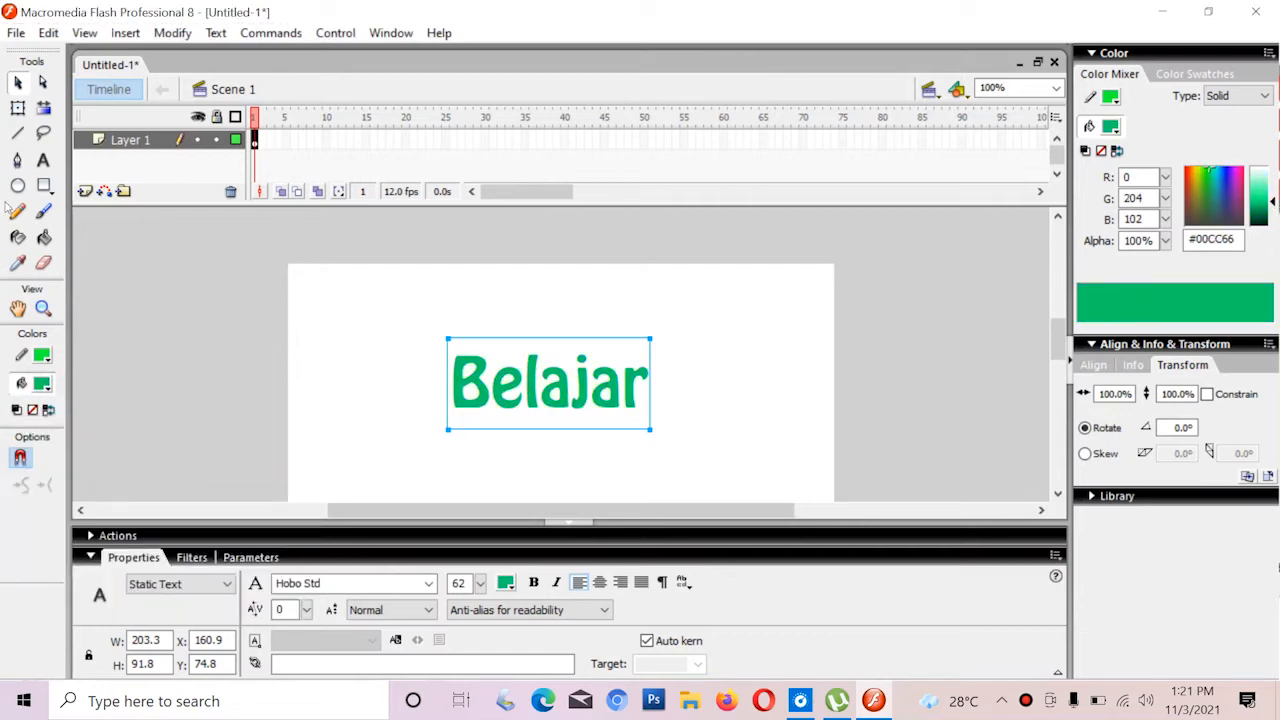
- Move the green text up and slightly left to about X 147, Y 37, and deselect it
{"action": "left_click", "coordinate": [745, 395]}
{"action": "left_click_drag", "start_coordinate": [572, 412], "coordinate": [557, 374]}
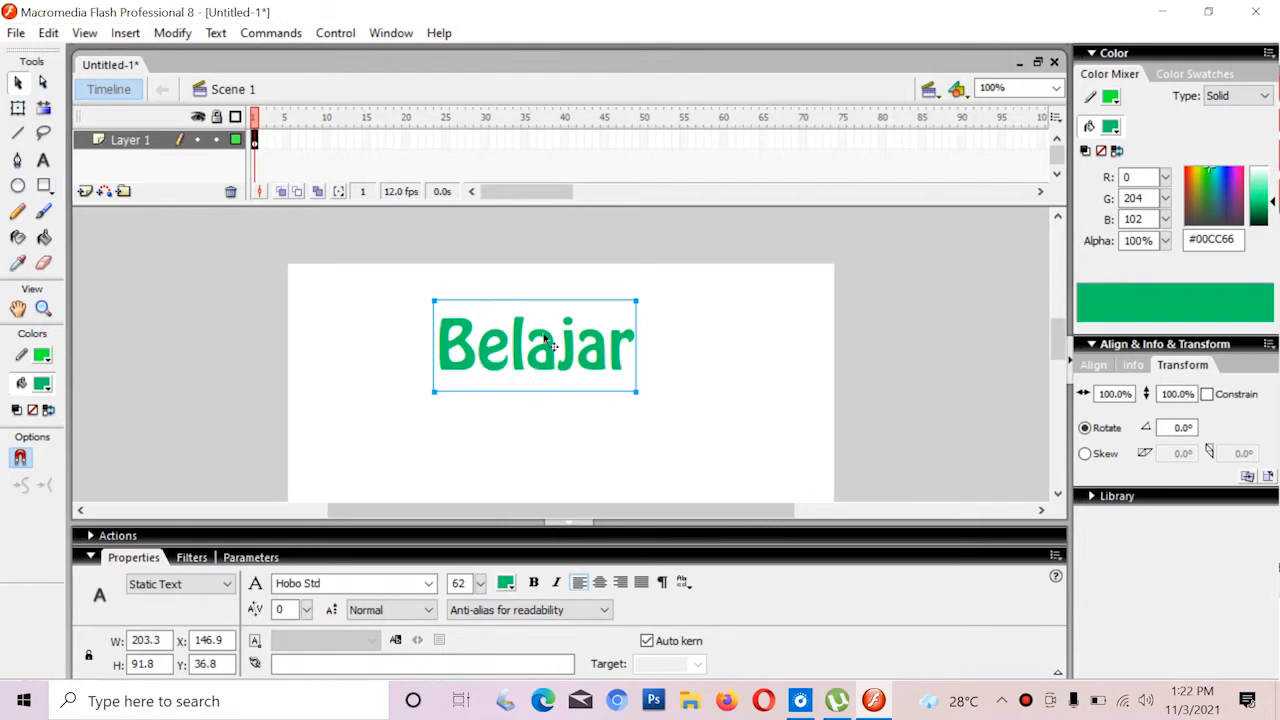
{"action": "left_click", "coordinate": [797, 321]}
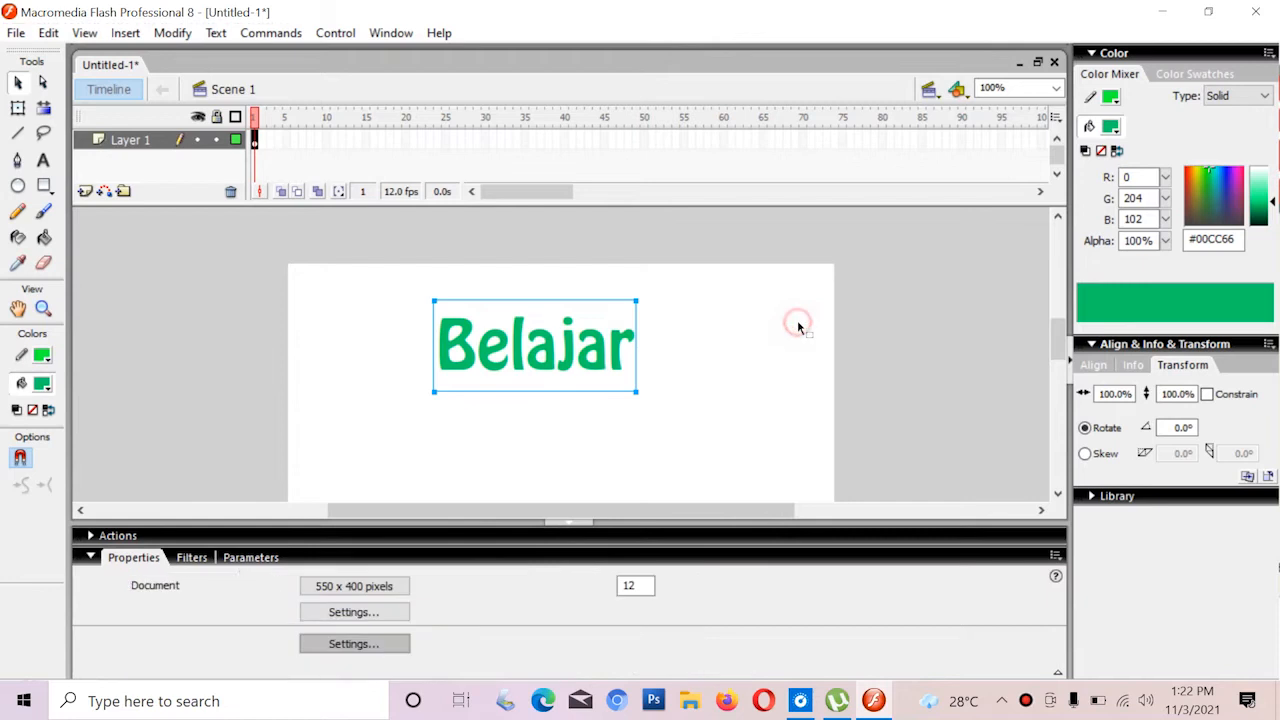
- Break the text "Belajar" apart into separate letters and deselect them
{"action": "left_click", "coordinate": [467, 366]}
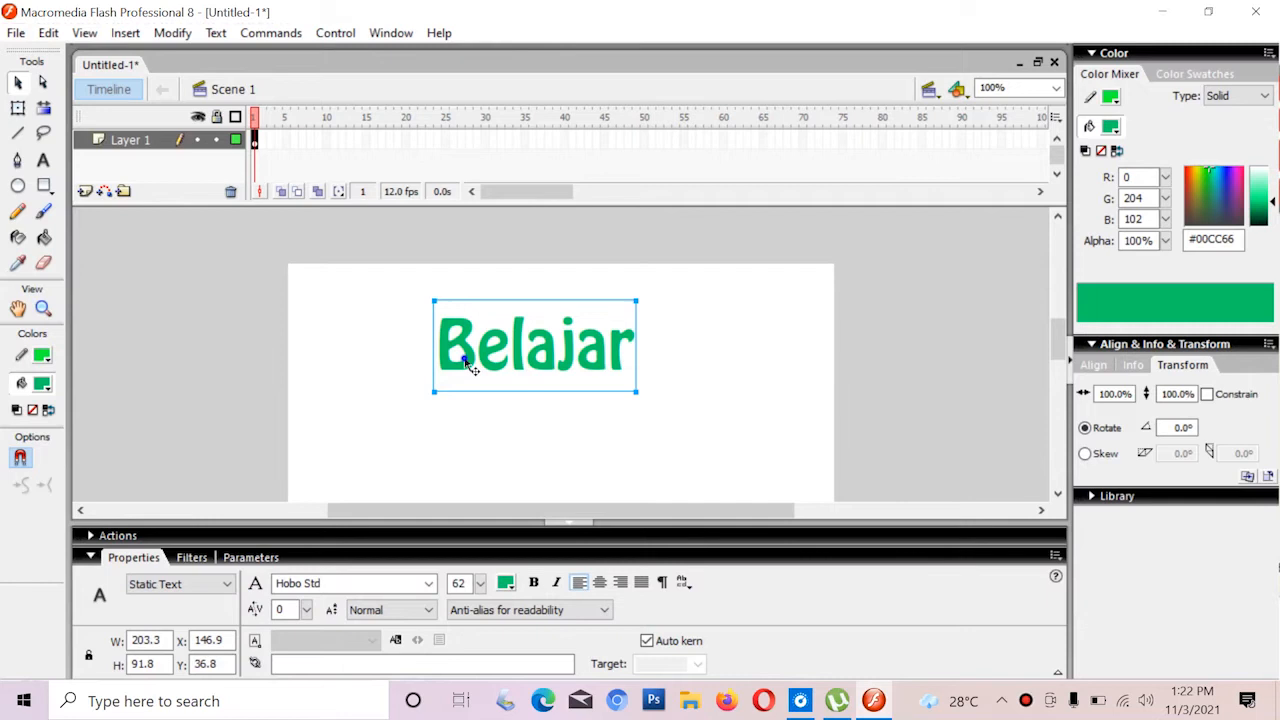
{"action": "right_click", "coordinate": [467, 368]}
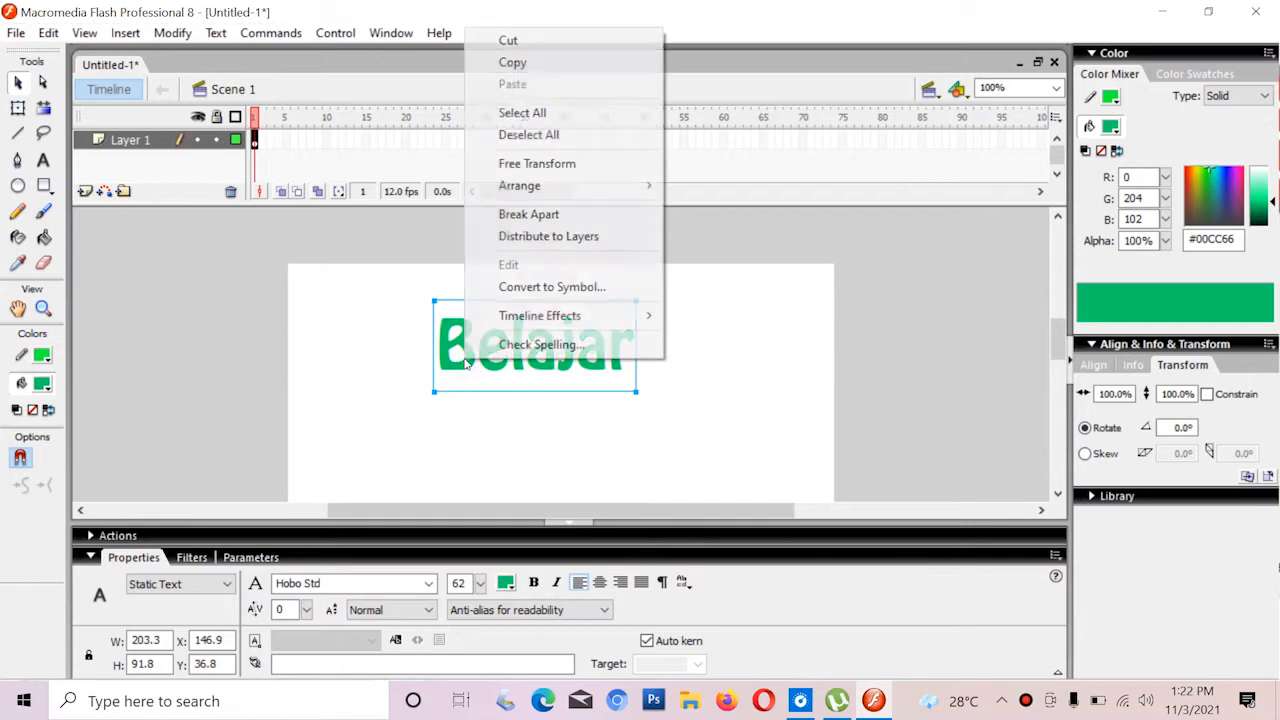
{"action": "left_click", "coordinate": [530, 216]}
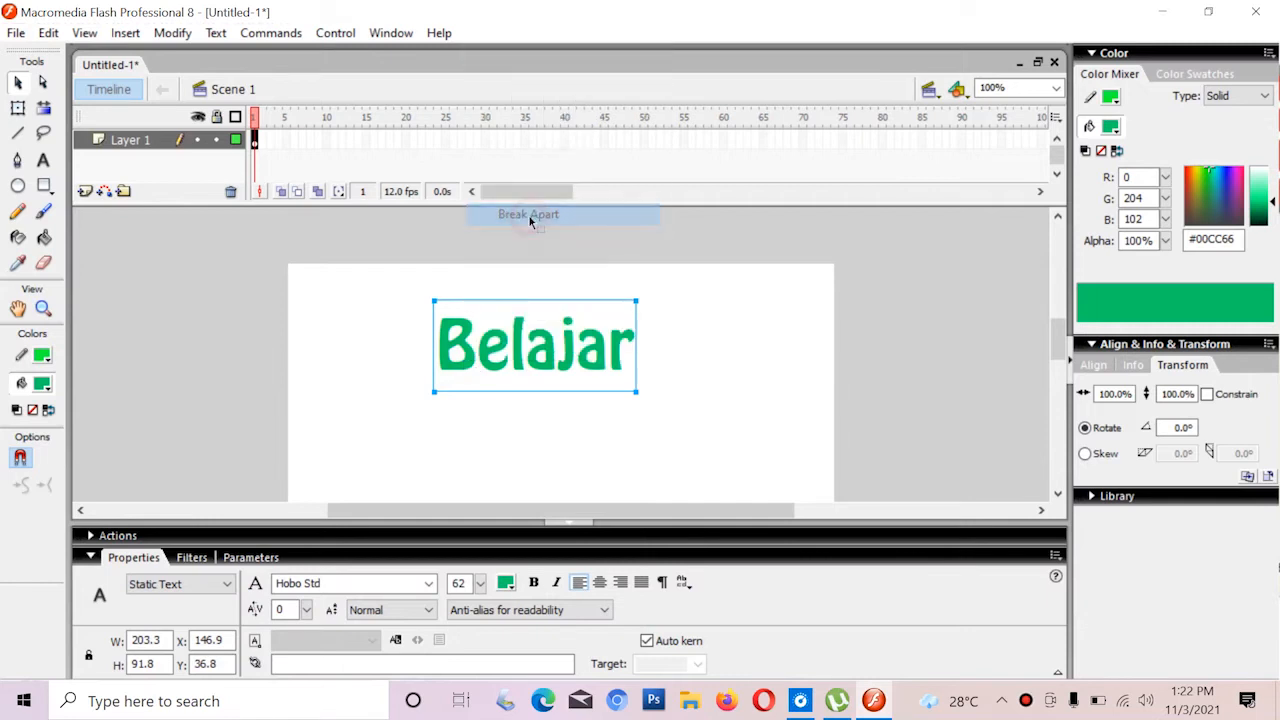
{"action": "left_click", "coordinate": [738, 316]}
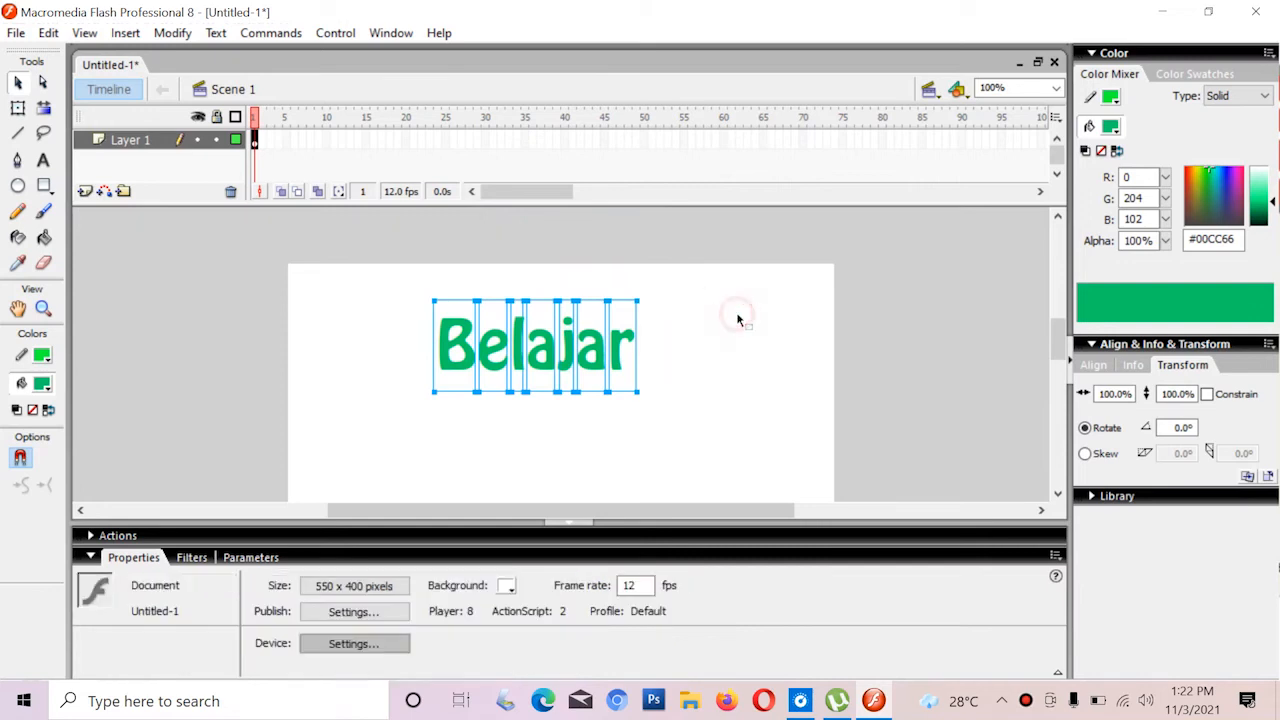
- Move the letter B to about X 102, Y 41 and the e to about X 167, Y 61, and shift the l slightly up
{"action": "left_click_drag", "start_coordinate": [471, 365], "coordinate": [429, 377]}
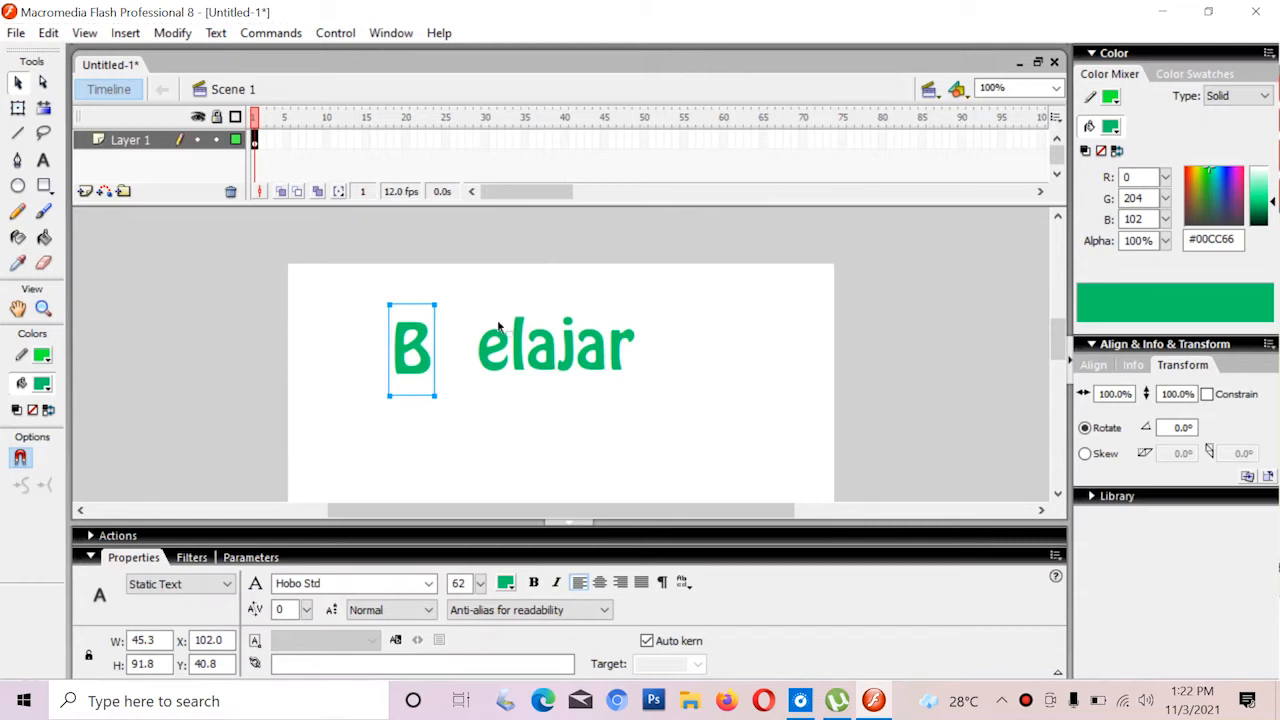
{"action": "left_click", "coordinate": [680, 350]}
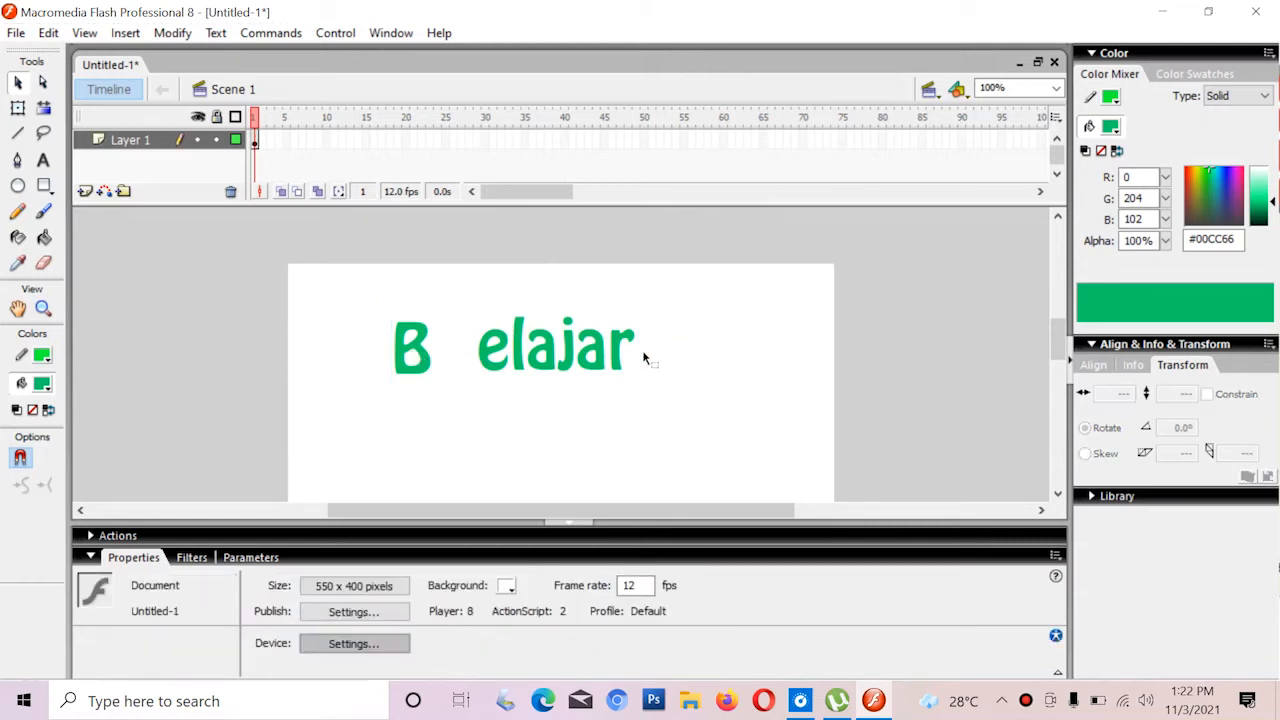
{"action": "left_click_drag", "start_coordinate": [493, 365], "coordinate": [472, 388]}
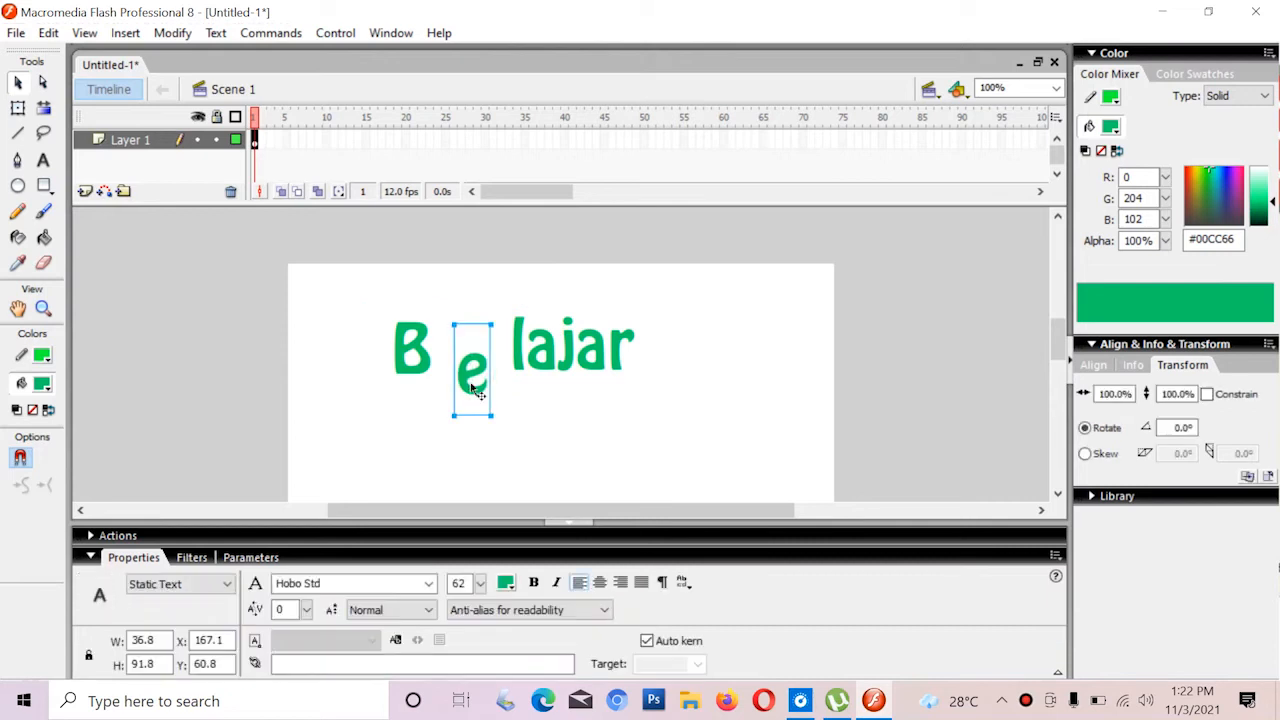
{"action": "left_click", "coordinate": [521, 346]}
{"action": "left_click", "coordinate": [578, 396]}
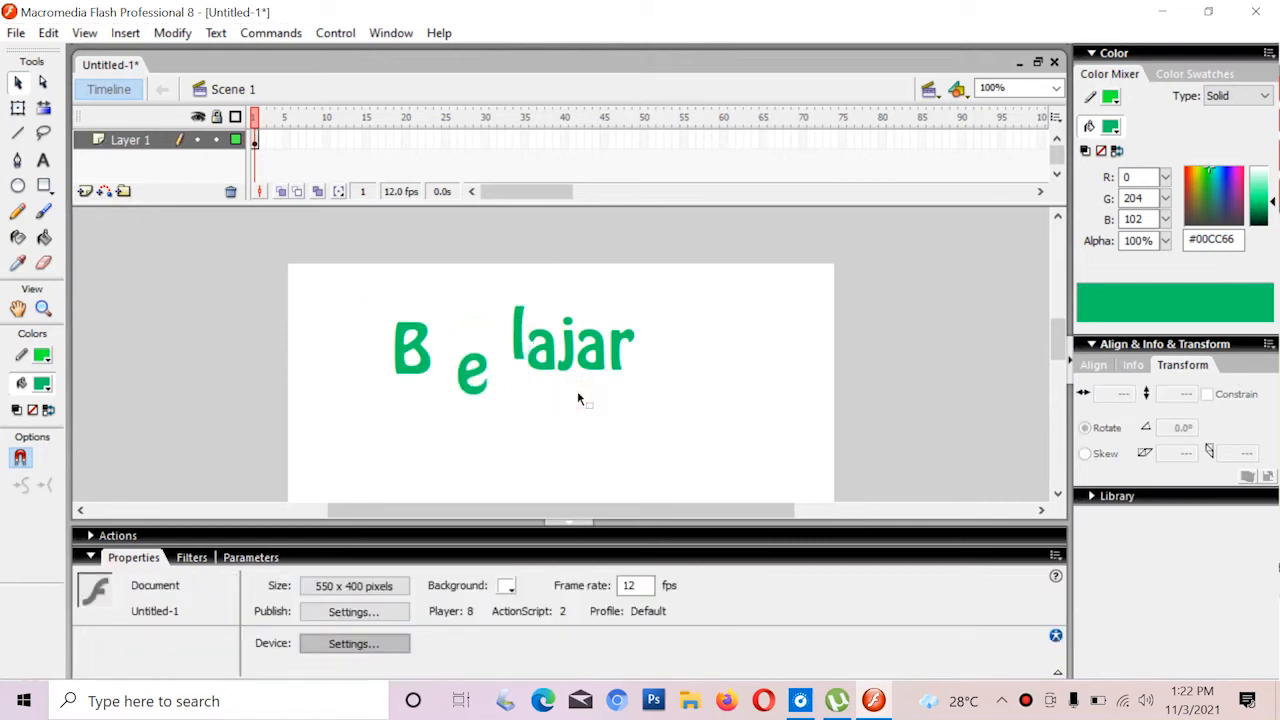
- Break the letter B apart into an editable shape, then select and deselect the shape to test it
{"action": "left_click", "coordinate": [420, 352]}
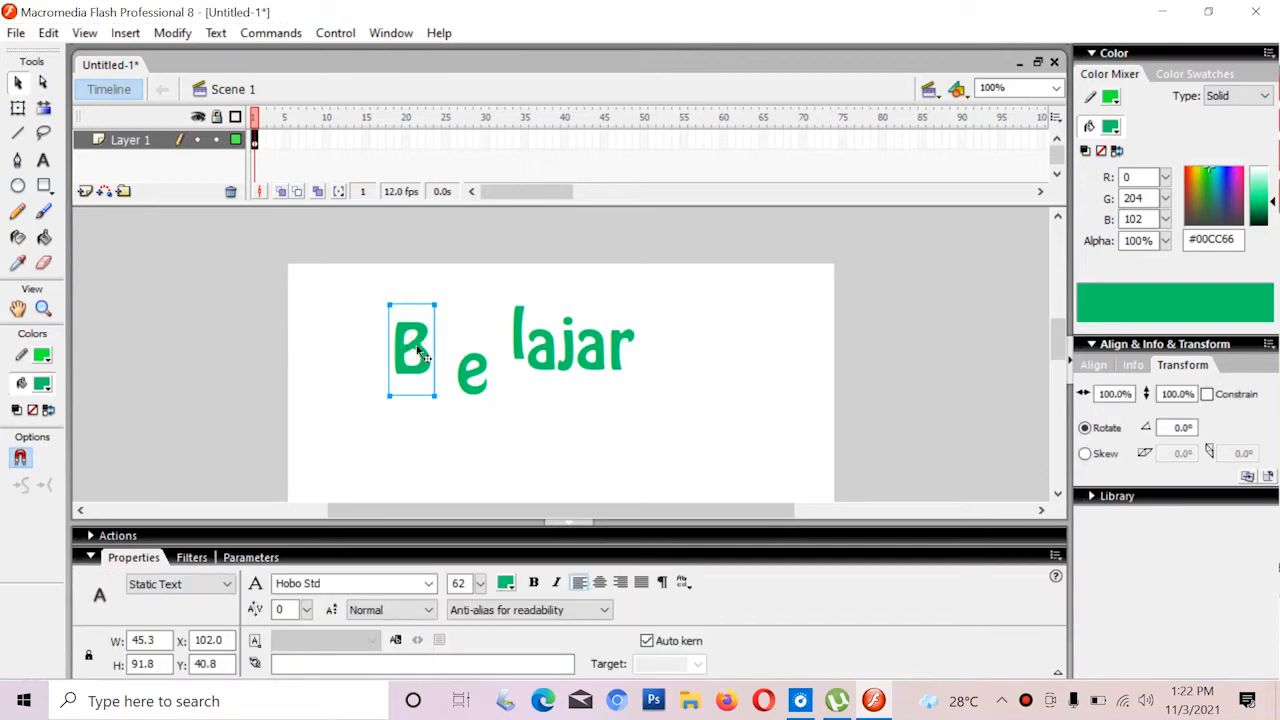
{"action": "right_click", "coordinate": [417, 350]}
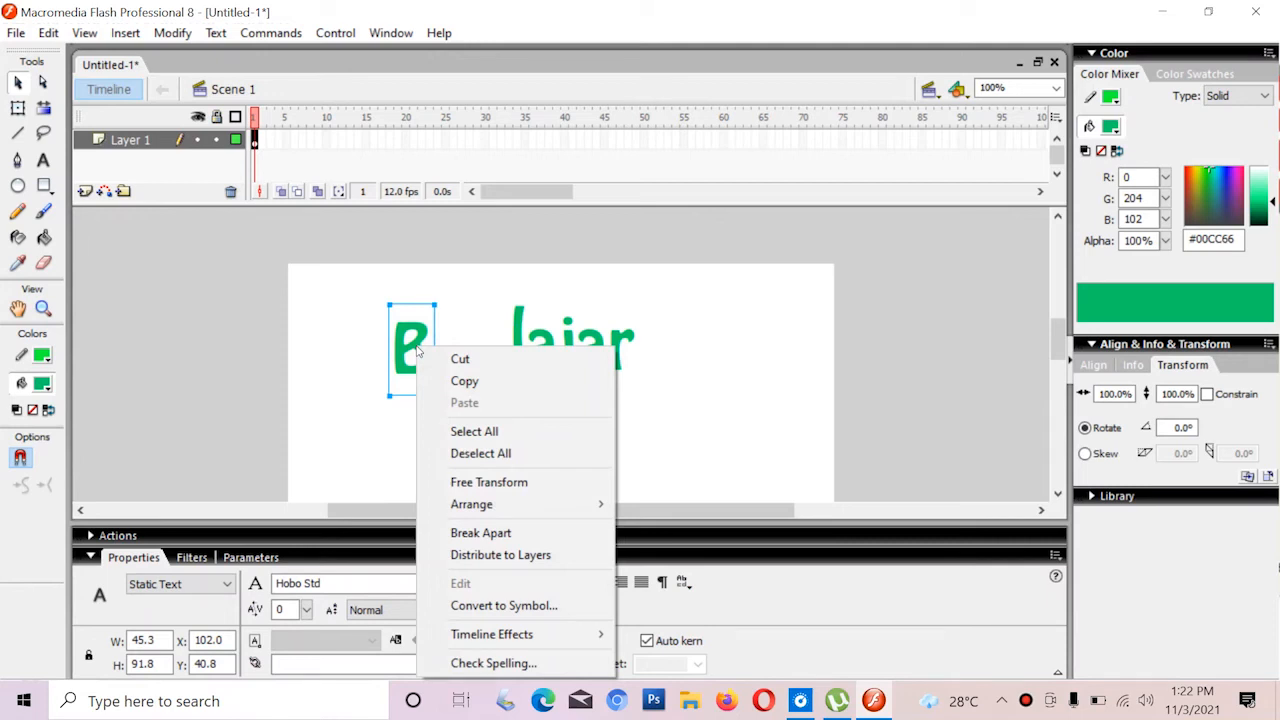
{"action": "left_click", "coordinate": [466, 532]}
{"action": "left_click", "coordinate": [437, 491]}
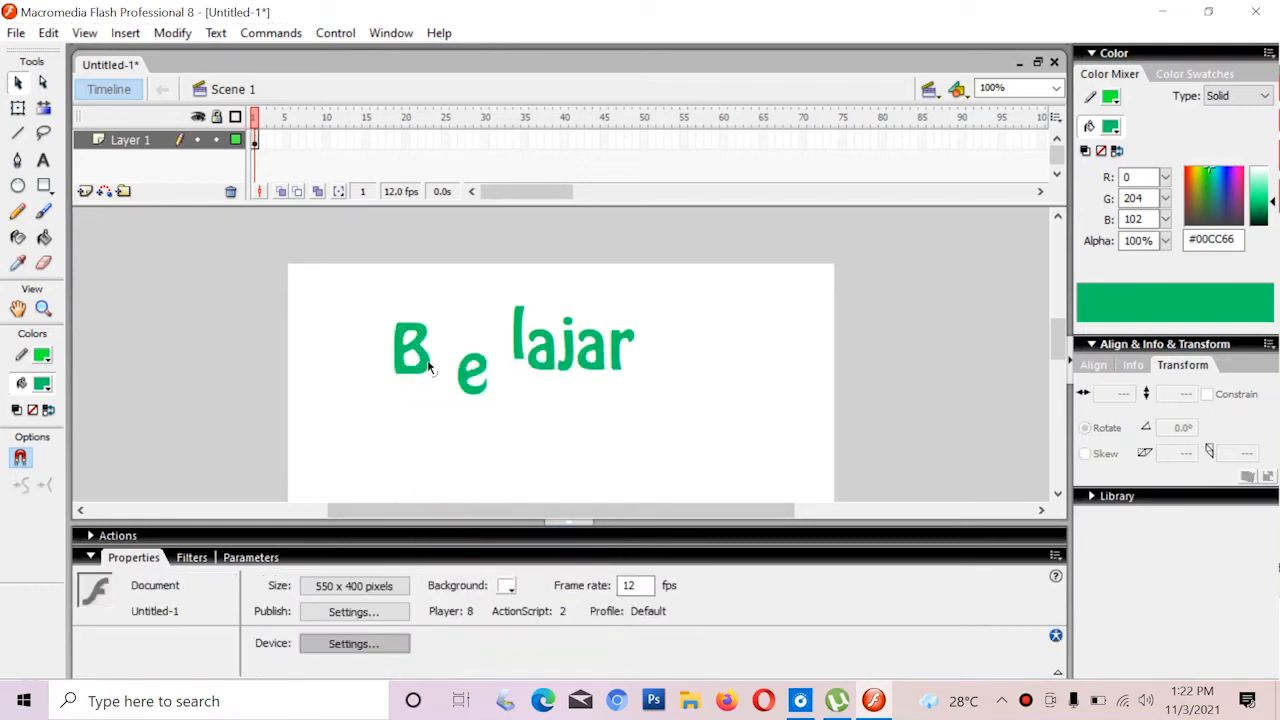
{"action": "left_click", "coordinate": [424, 364]}
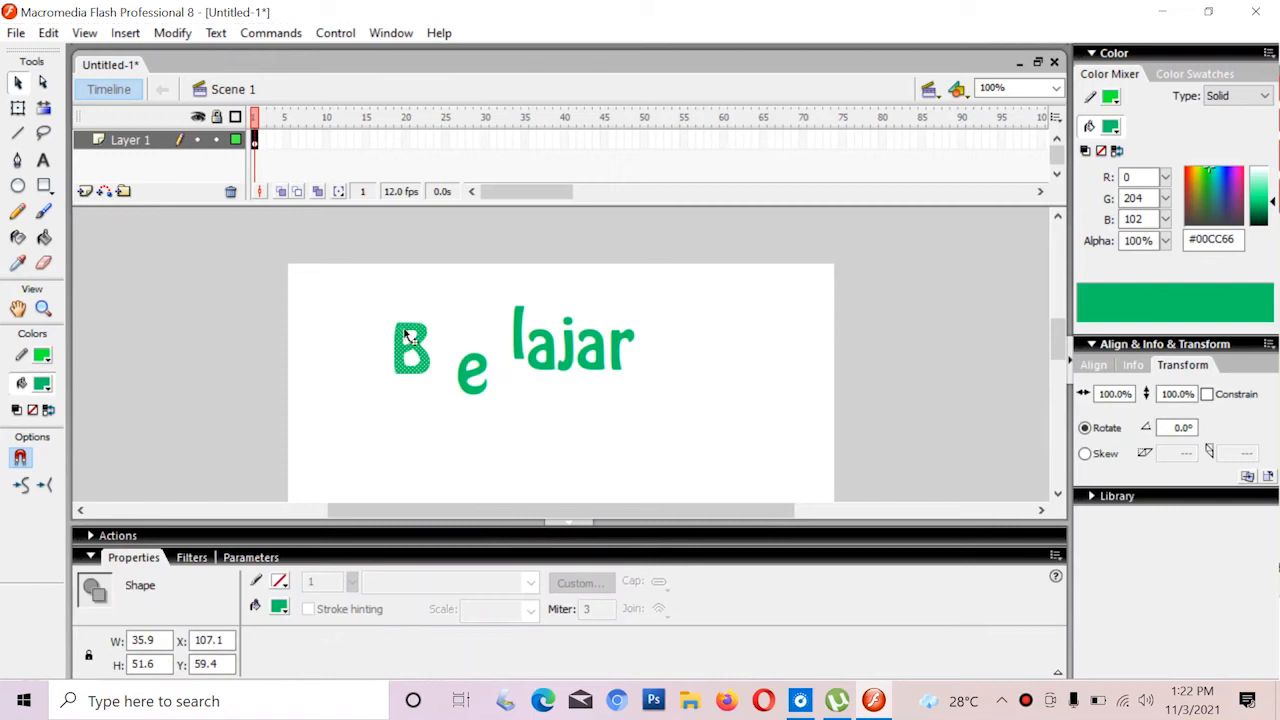
{"action": "left_click", "coordinate": [418, 388]}
{"action": "left_click", "coordinate": [400, 358]}
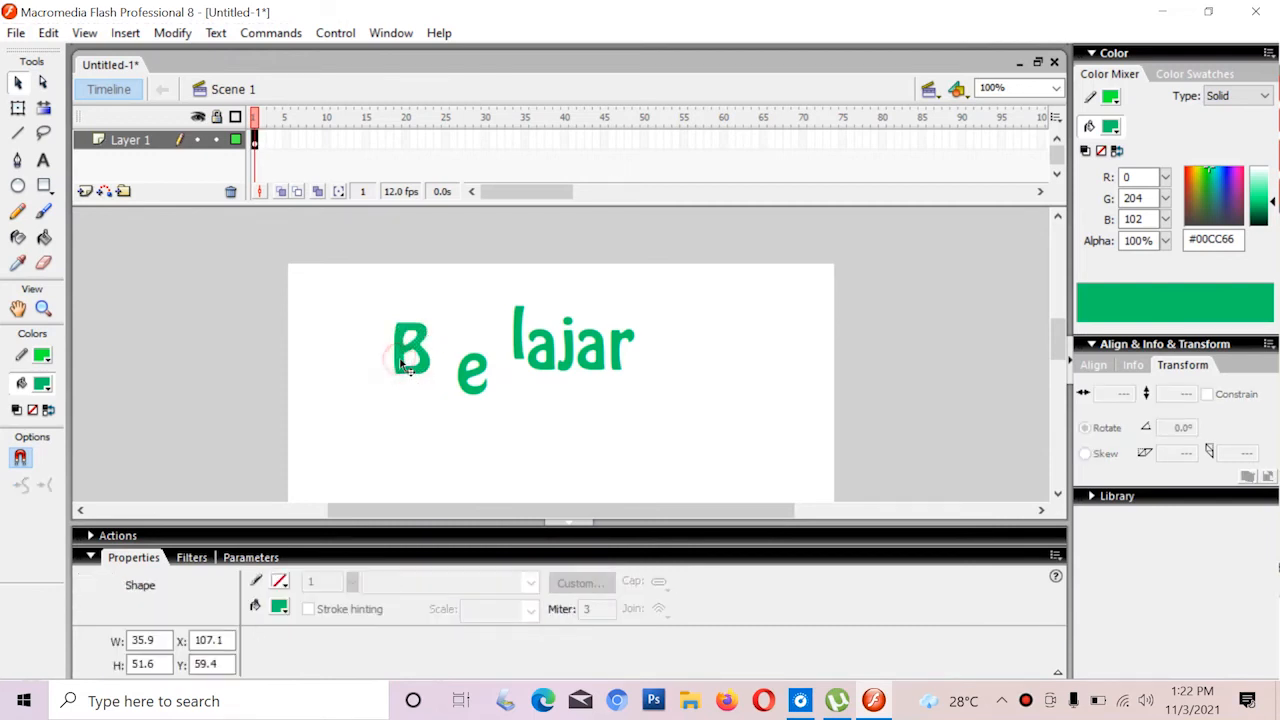
{"action": "left_click", "coordinate": [424, 402]}
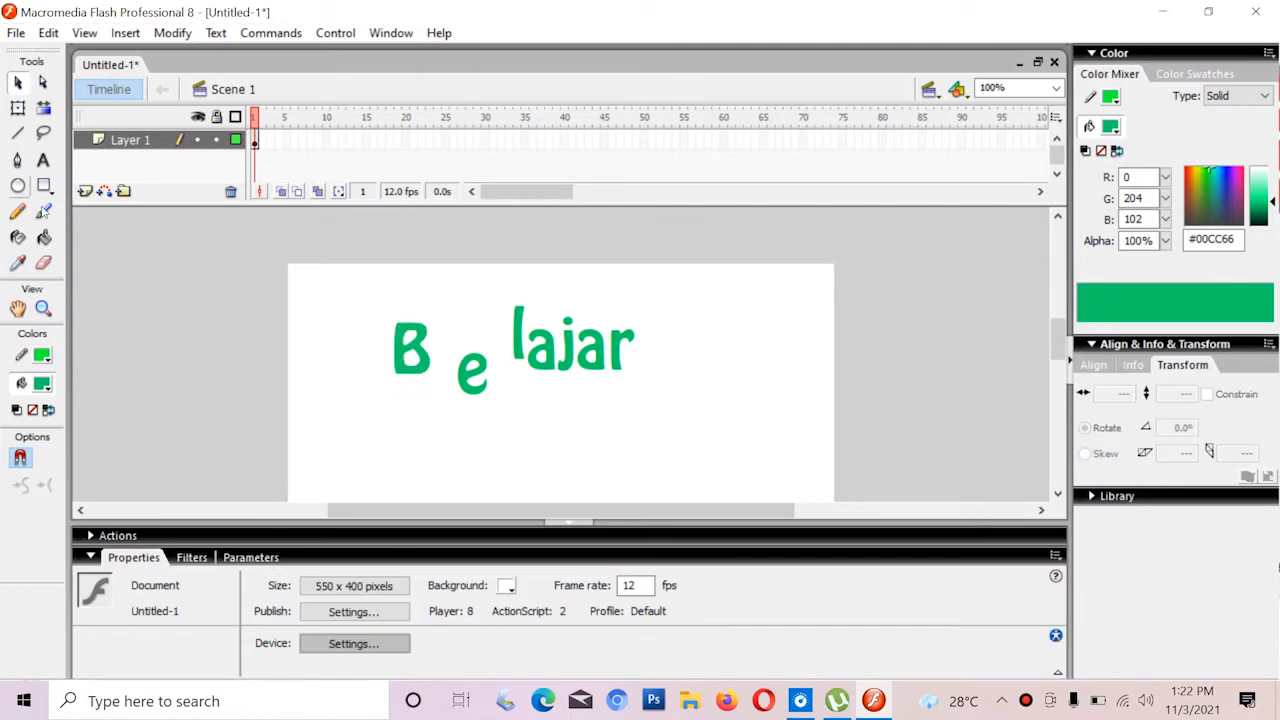
- Erase a piece from the lower-left part of the letter B with the Eraser tool, and undo the erasing
{"action": "left_click", "coordinate": [43, 263]}
{"action": "mouse_move", "coordinate": [420, 394]}
{"action": "left_mouse_down"}
{"action": "mouse_move", "coordinate": [383, 360]}
{"action": "mouse_move", "coordinate": [432, 446]}
{"action": "left_mouse_up"}
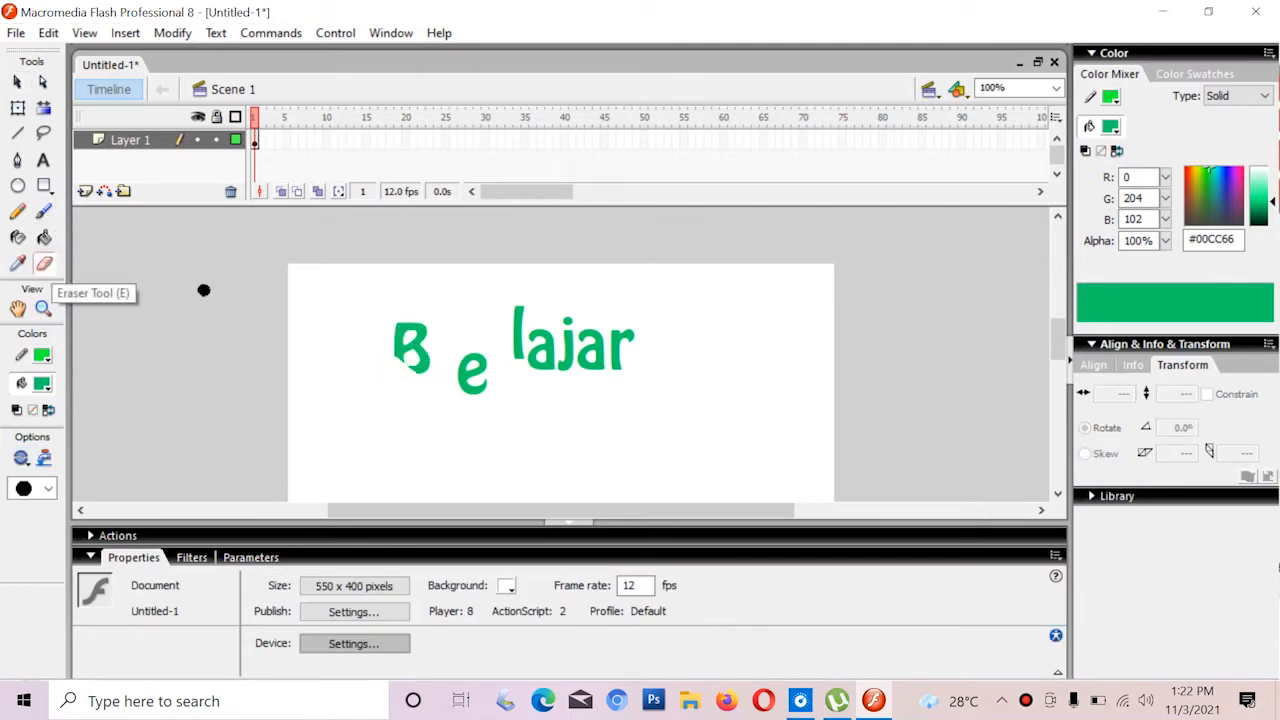
{"action": "left_click", "coordinate": [17, 82]}
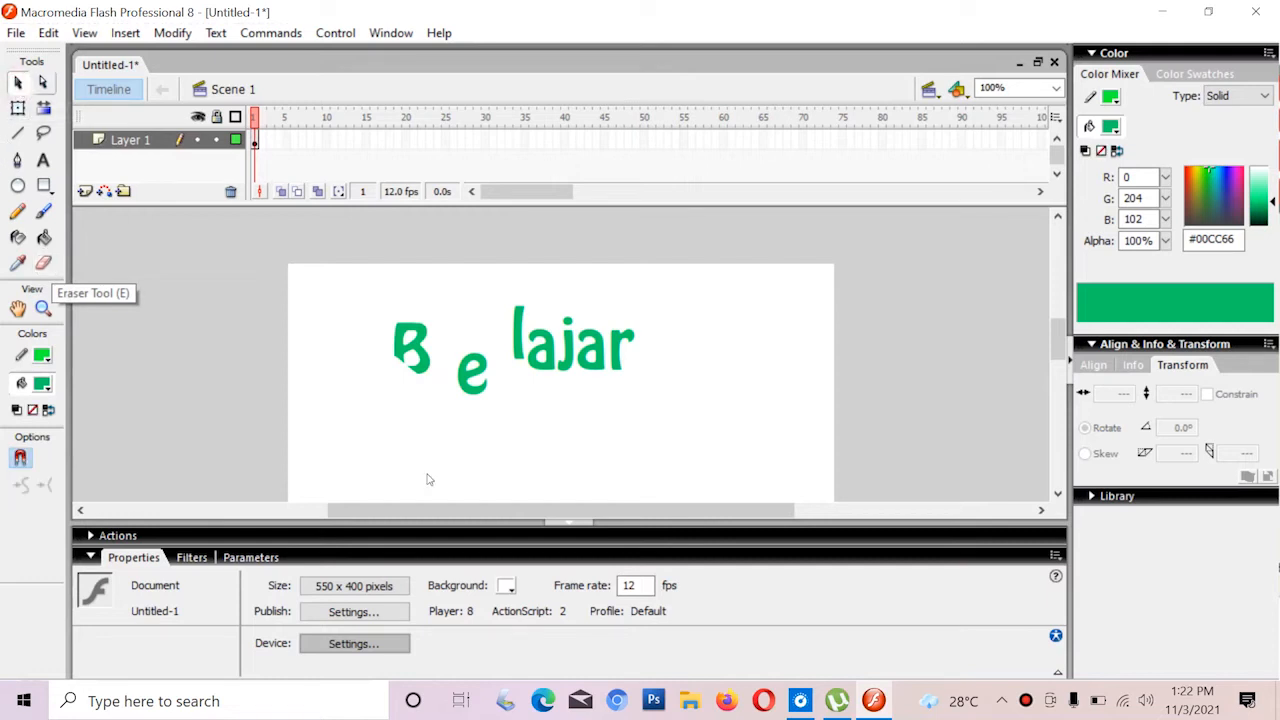
{"action": "key", "text": "ctrl+z"}
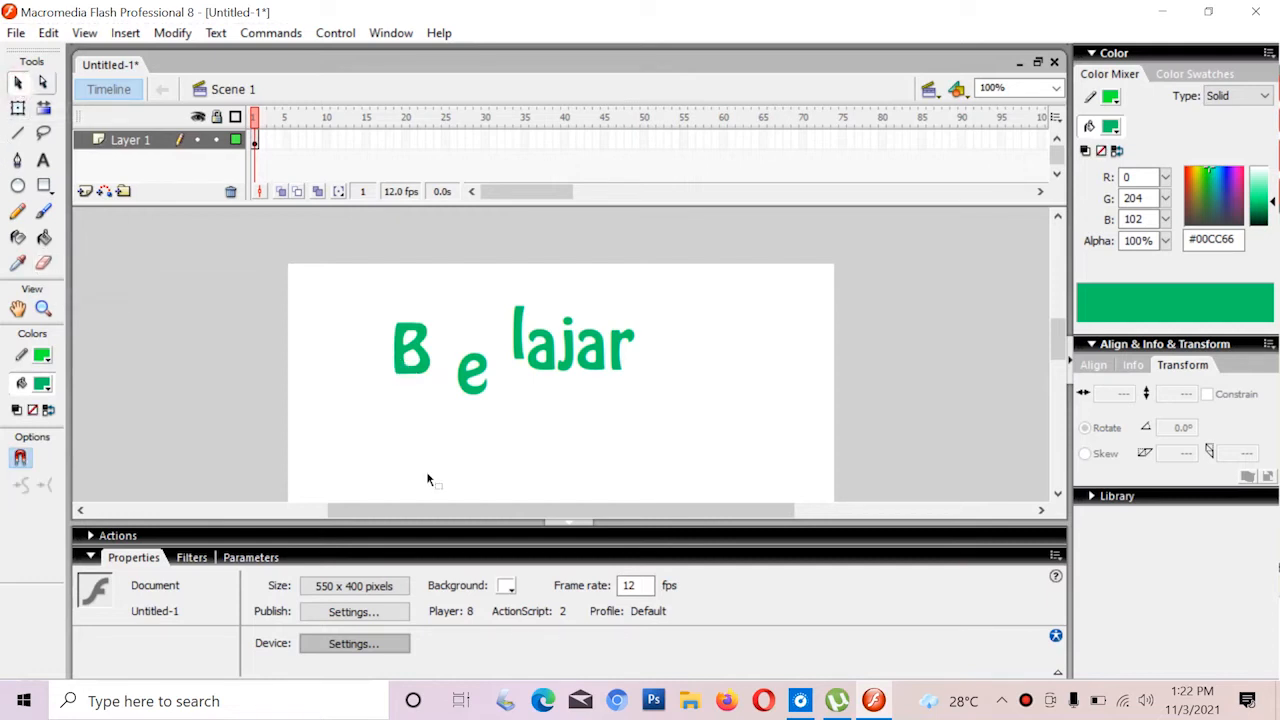
- Distort the B shape by pulling its lower-left and upper-left corners outward into points
{"action": "left_click", "coordinate": [396, 377]}
{"action": "left_click_drag", "start_coordinate": [368, 395], "coordinate": [368, 396]}
{"action": "left_click_drag", "start_coordinate": [398, 327], "coordinate": [368, 313]}
- Select the distorted B and all the other letters with a selection box and delete them
{"action": "left_click", "coordinate": [18, 84]}
{"action": "left_click_drag", "start_coordinate": [340, 293], "coordinate": [720, 434]}
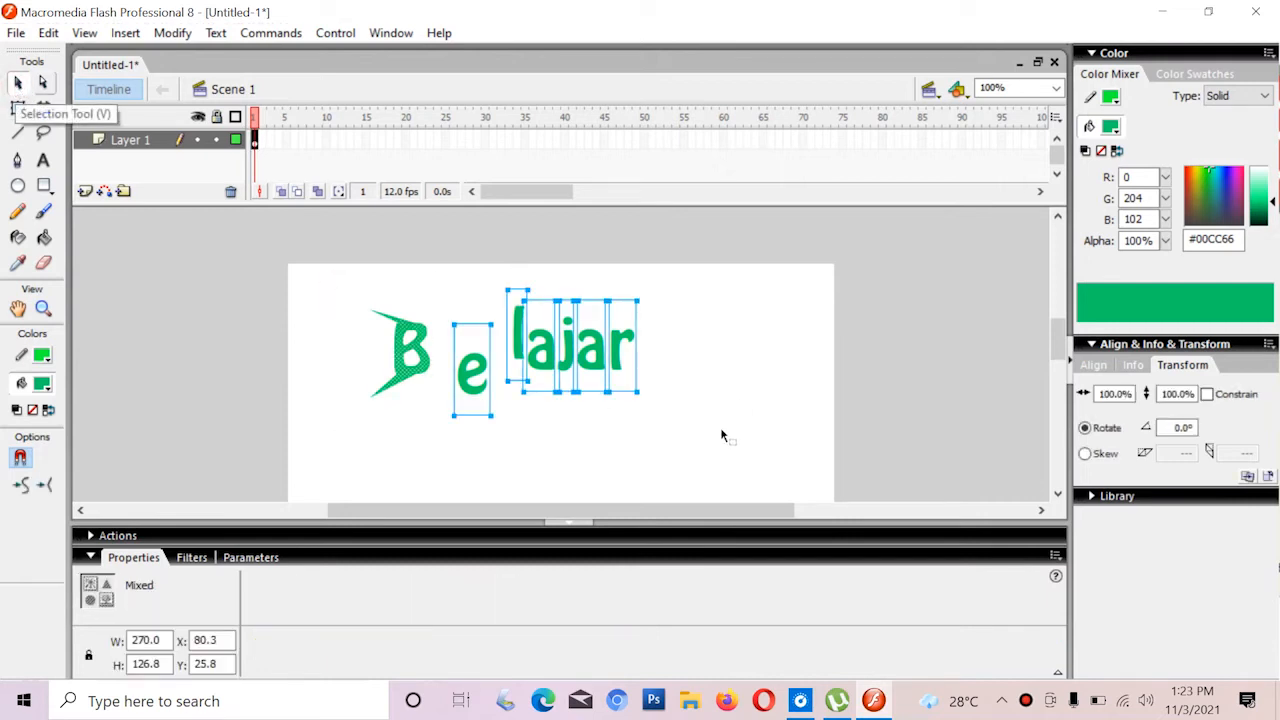
{"action": "key", "text": "Delete"}
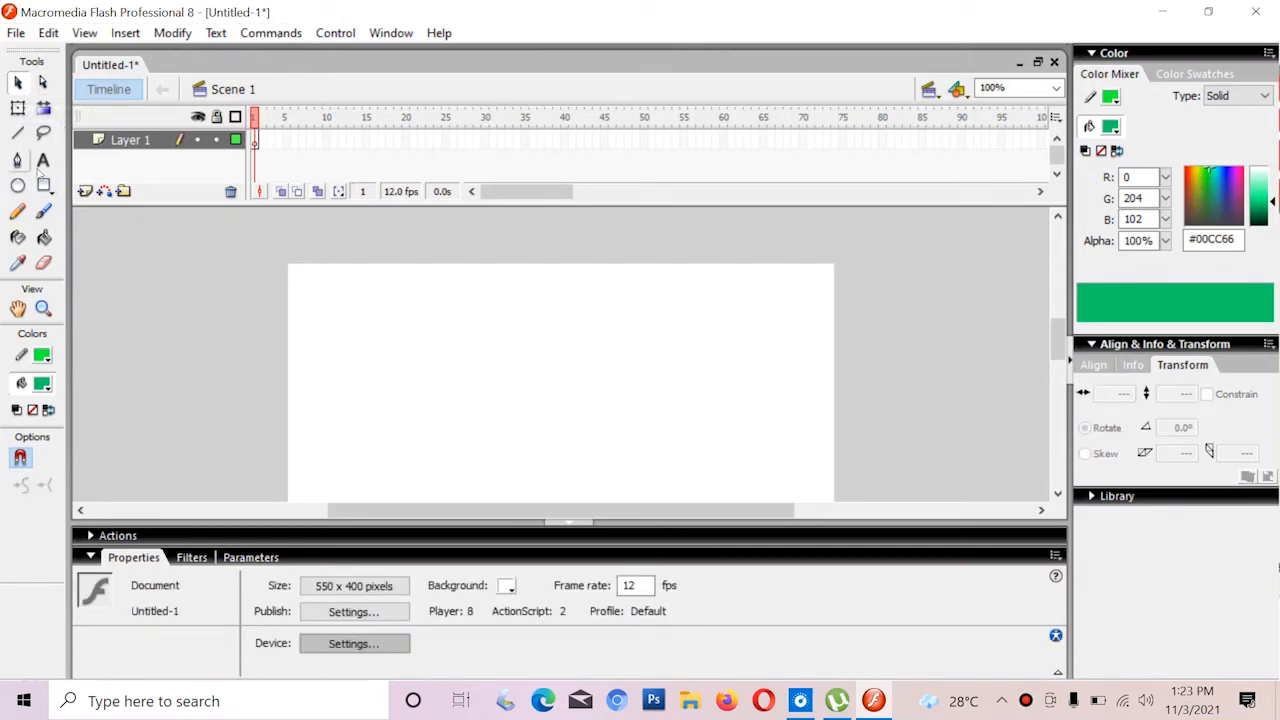
- Draw a green circle about 148 px across with the Oval tool, enclose it in a selection box and delete it
{"action": "left_click", "coordinate": [18, 186]}
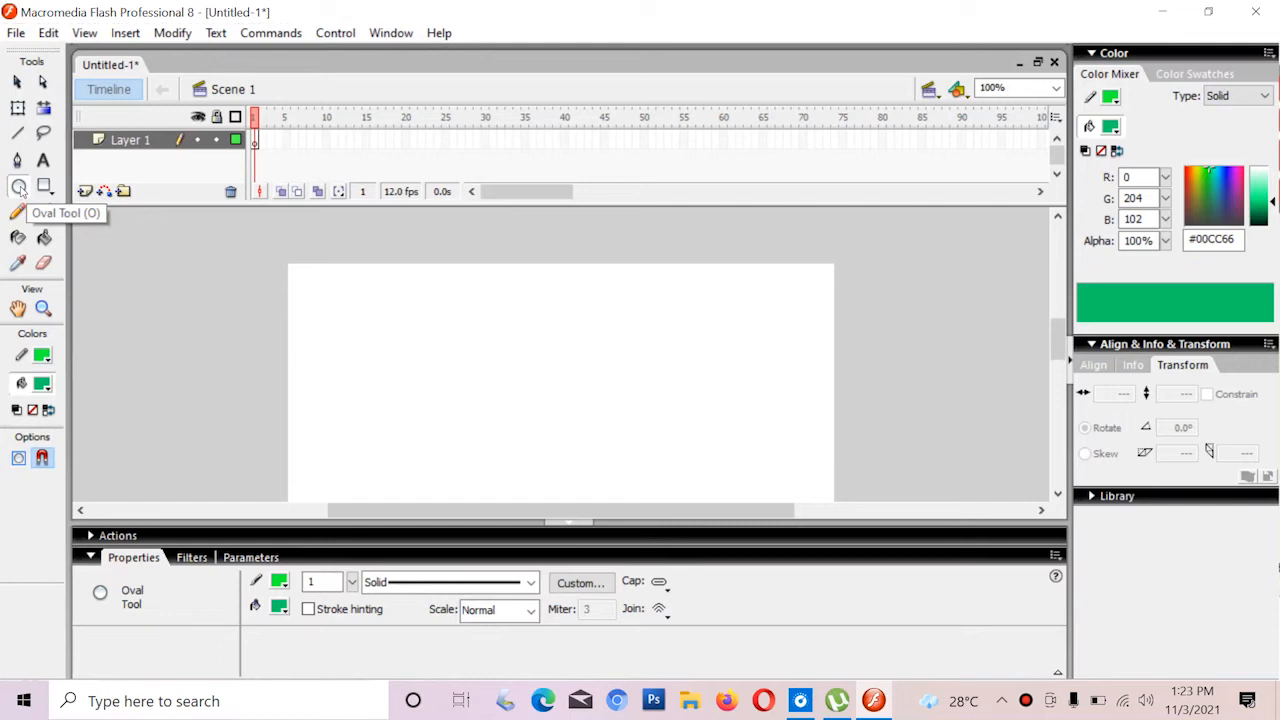
{"action": "left_click_drag", "start_coordinate": [350, 304], "coordinate": [498, 447]}
{"action": "left_click", "coordinate": [17, 81]}
{"action": "left_click_drag", "start_coordinate": [516, 278], "coordinate": [292, 505]}
{"action": "key", "text": "Delete"}
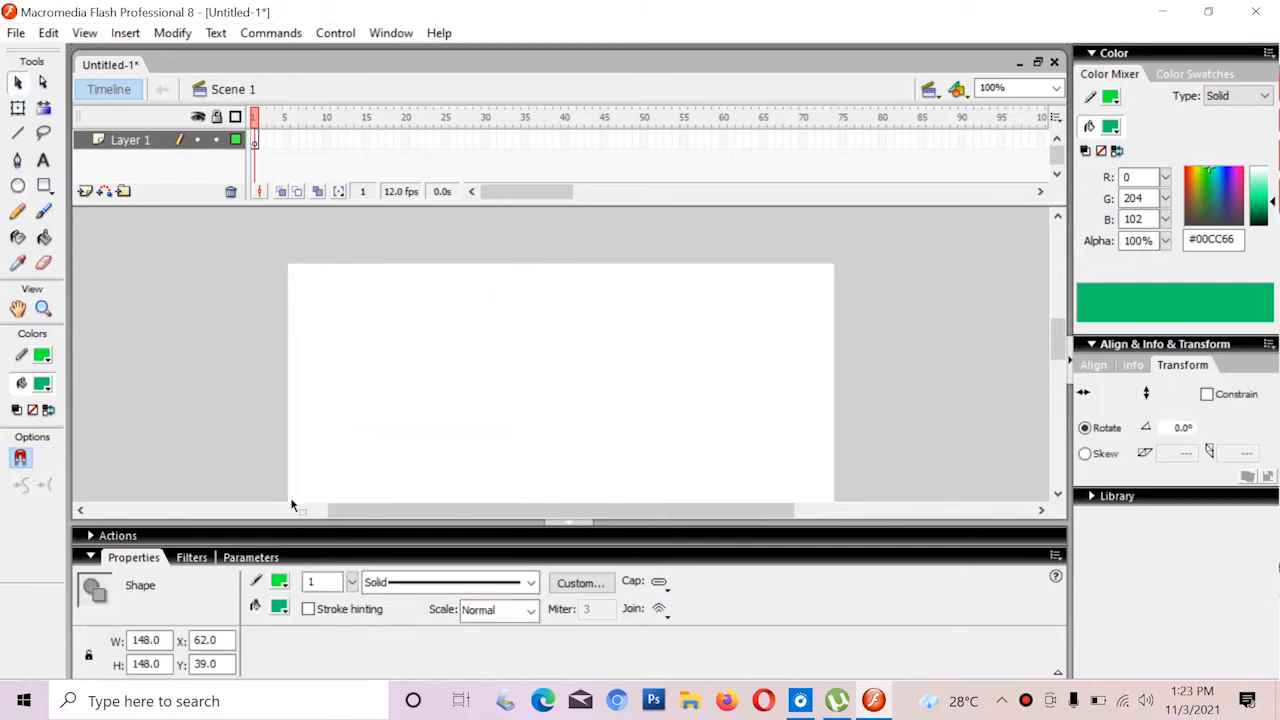
- Draw a green circle about 142 px across in the left half of the stage with the Oval tool
{"action": "left_click", "coordinate": [17, 185]}
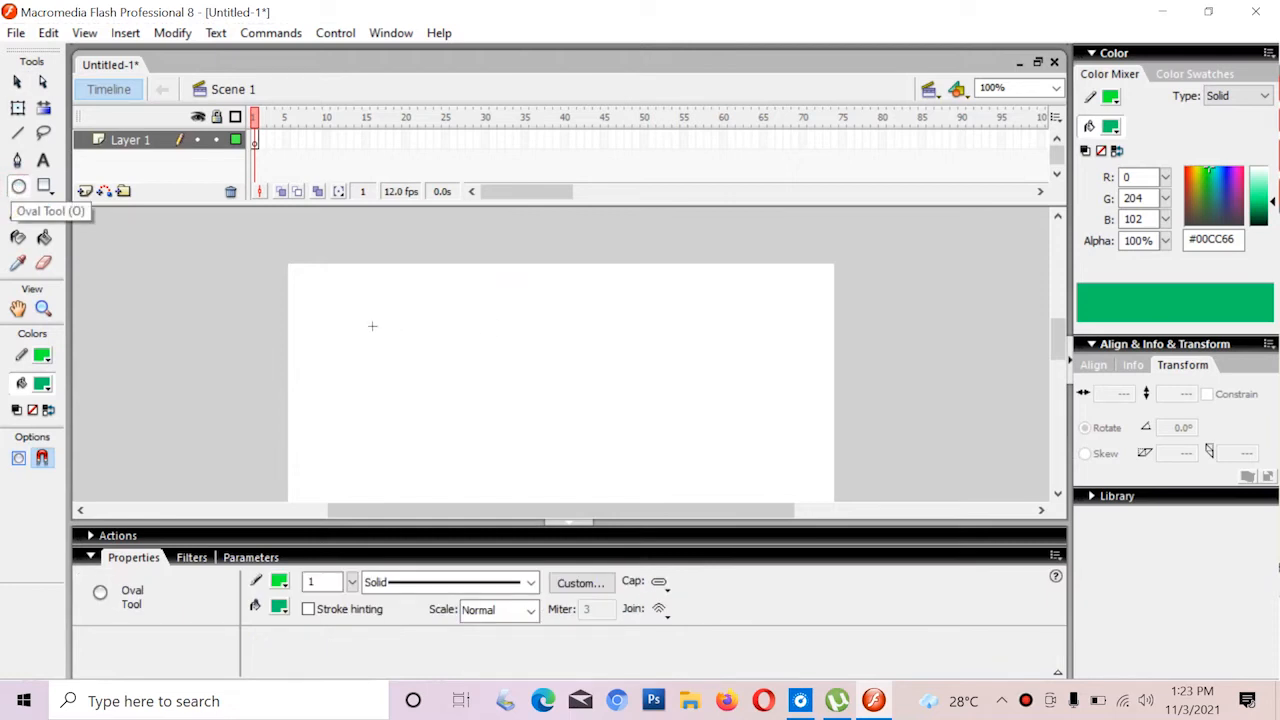
{"action": "left_click_drag", "start_coordinate": [378, 324], "coordinate": [501, 466]}
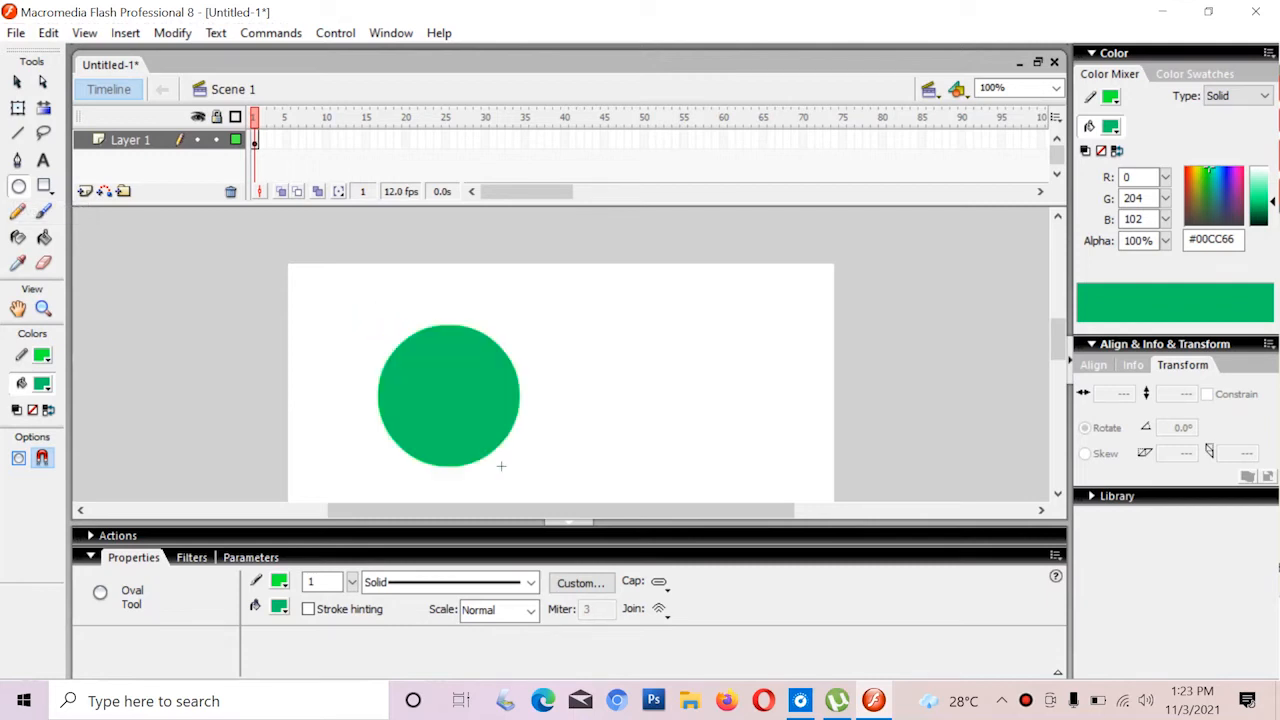
{"action": "left_click", "coordinate": [17, 82]}
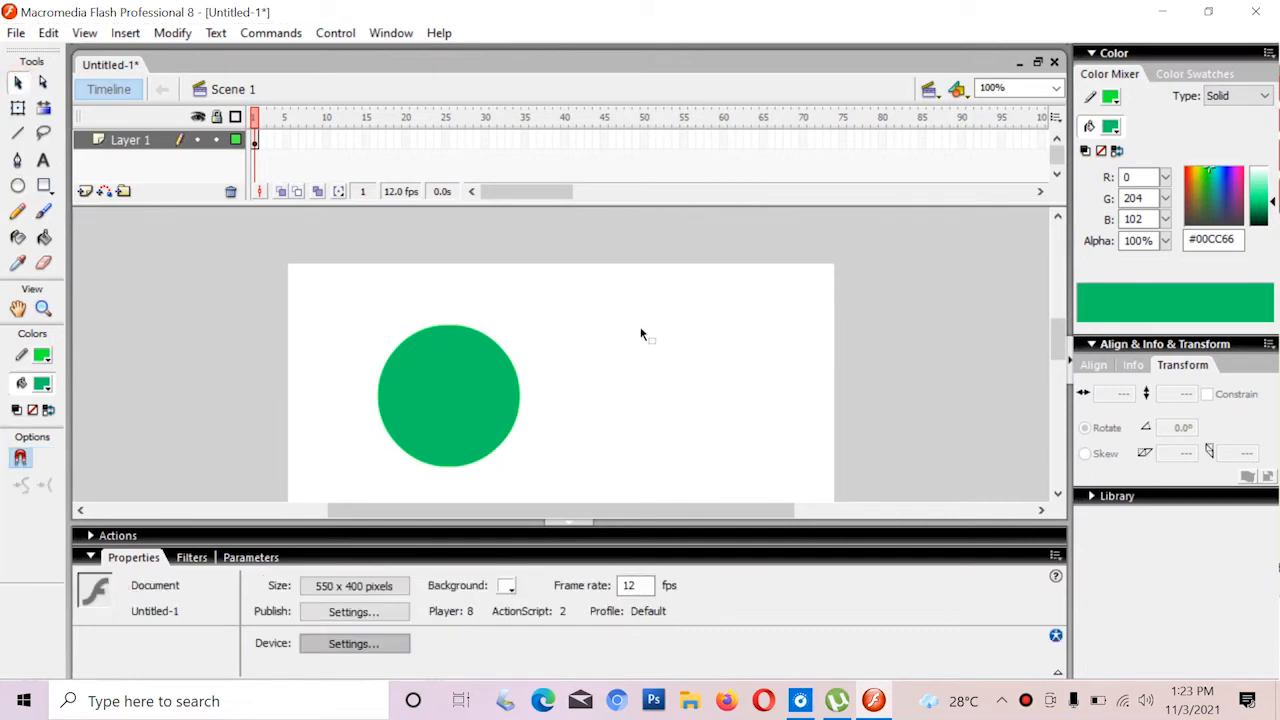
- Select only the circle's fill and delete it, keeping the outline
{"action": "left_click", "coordinate": [450, 398]}
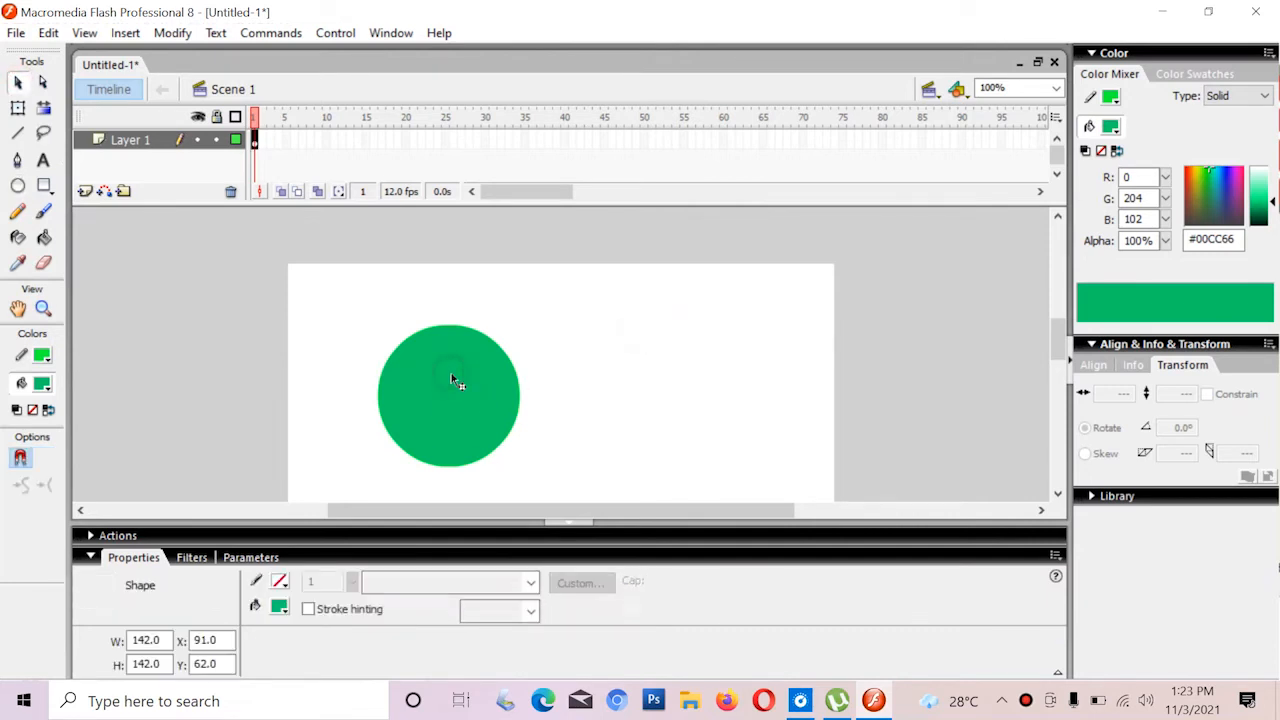
{"action": "left_click", "coordinate": [563, 385]}
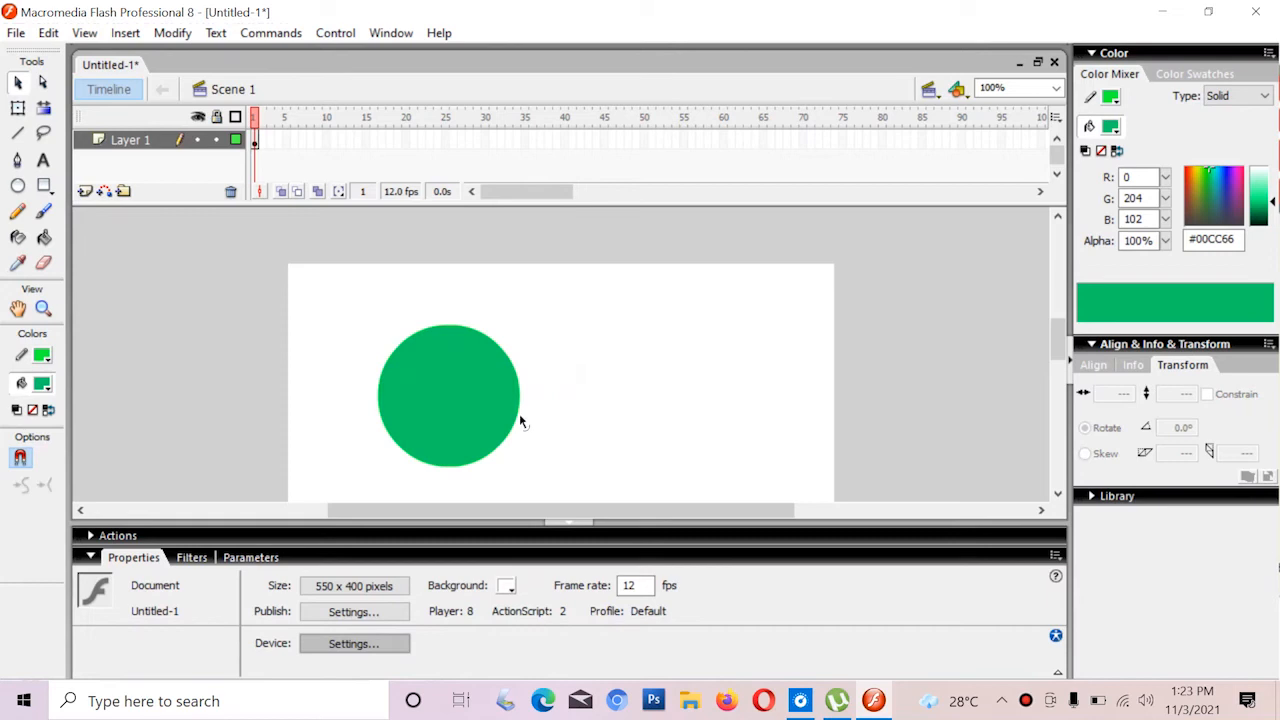
{"action": "left_click", "coordinate": [467, 399]}
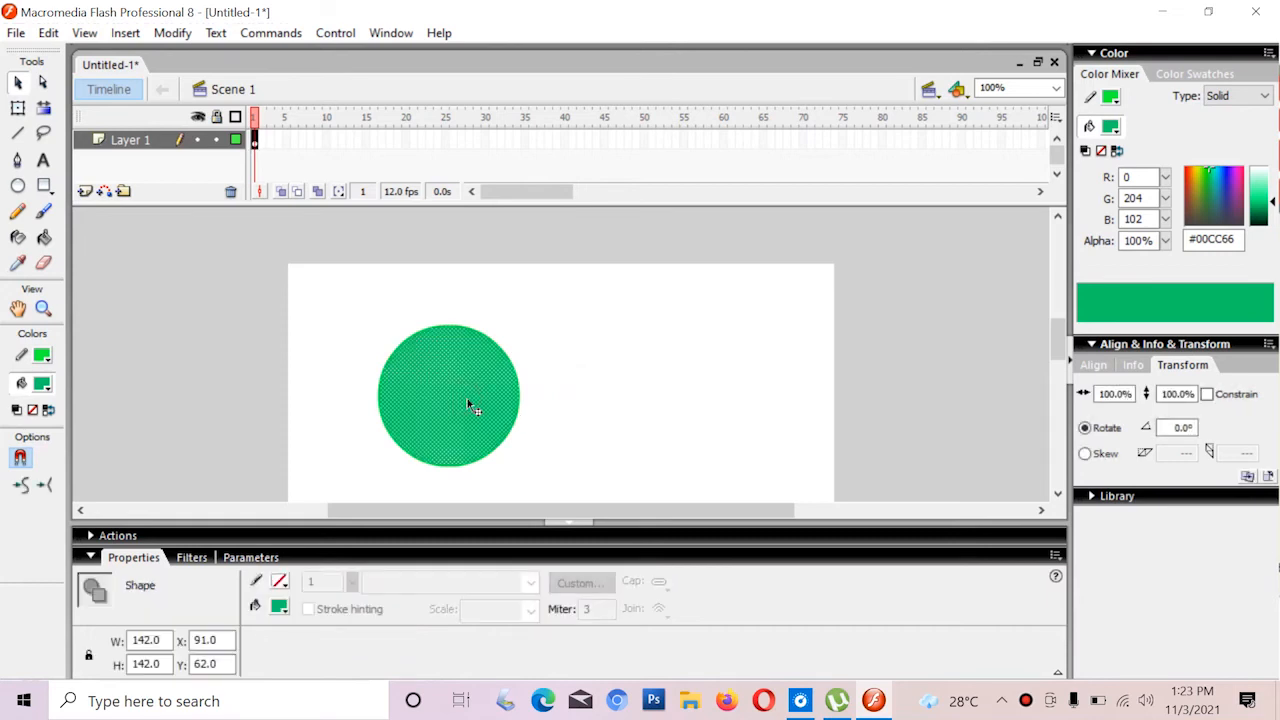
{"action": "key", "text": "Delete"}
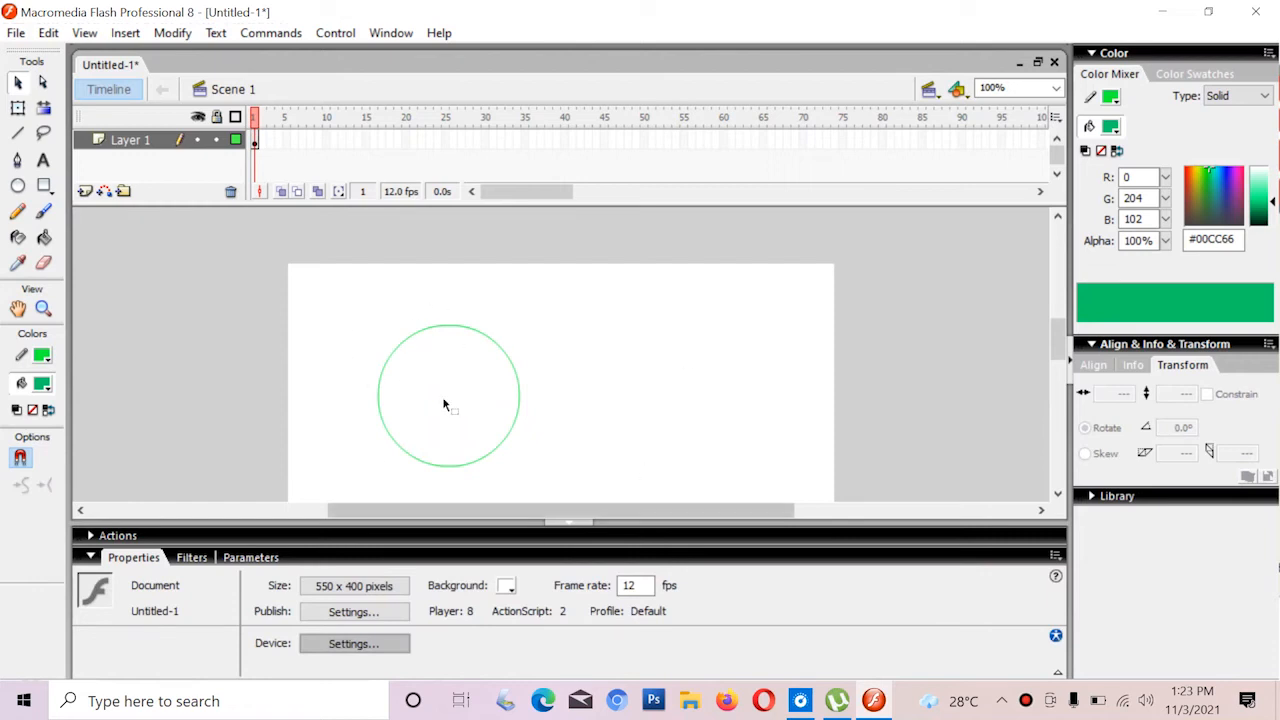
- Select the circle's outline, set its stroke color to black #000000 and deselect it
{"action": "left_click", "coordinate": [500, 446]}
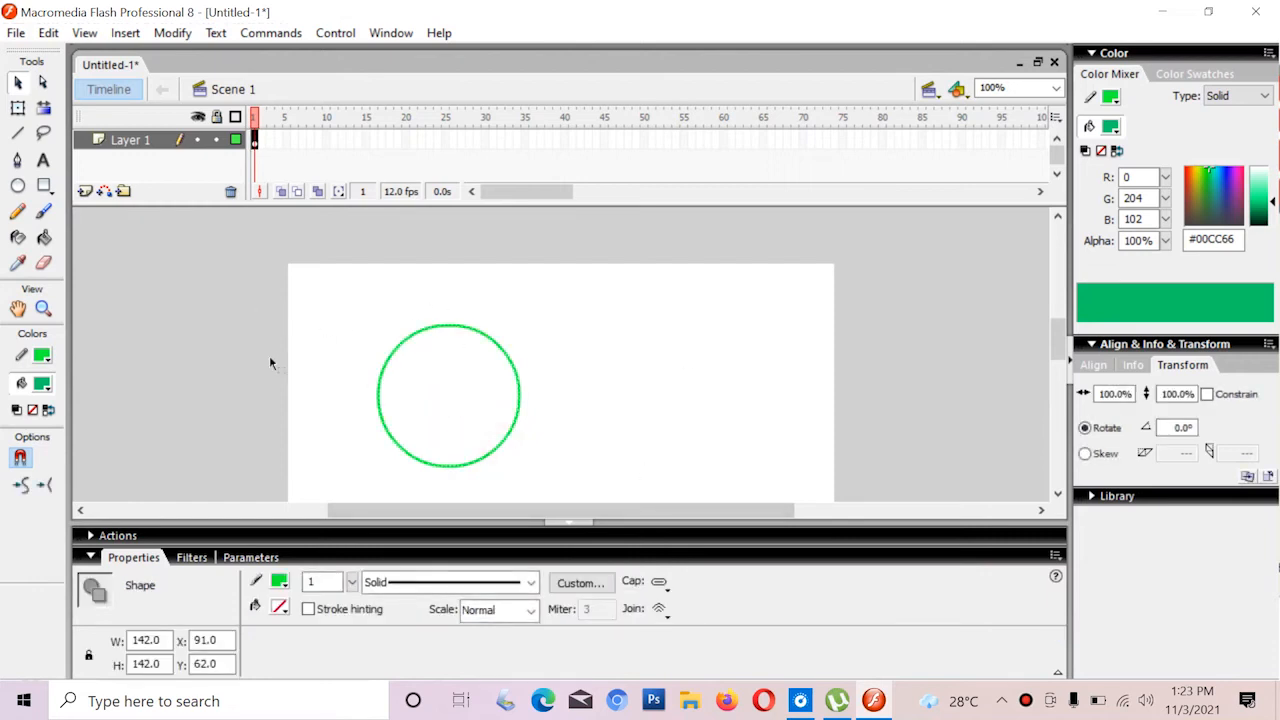
{"action": "left_click", "coordinate": [42, 355]}
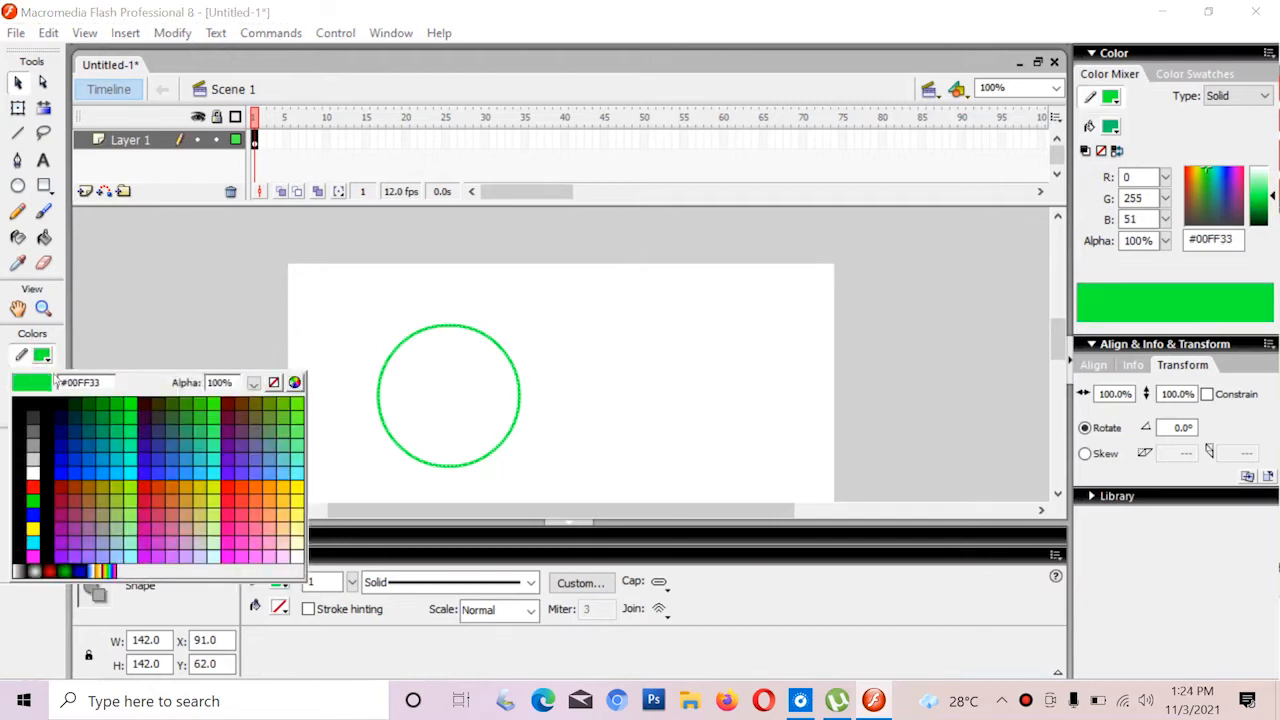
{"action": "left_click", "coordinate": [46, 428]}
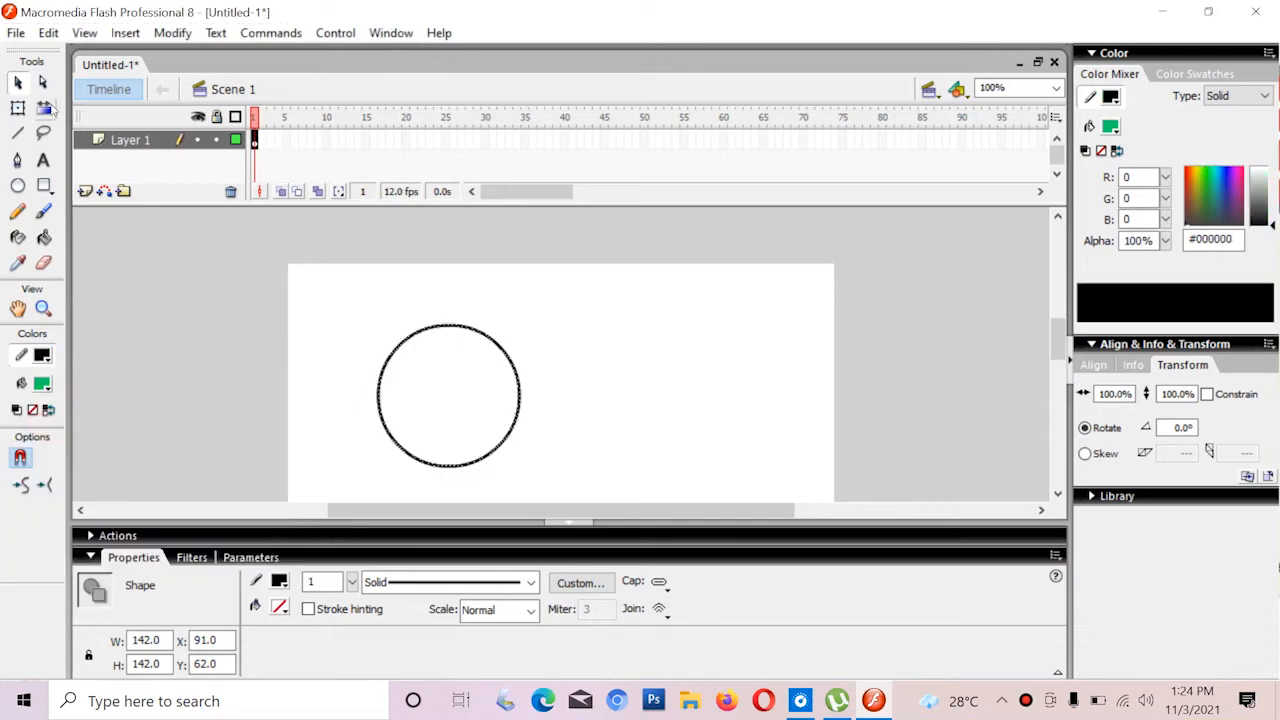
{"action": "left_click", "coordinate": [20, 83]}
{"action": "left_click", "coordinate": [630, 330]}
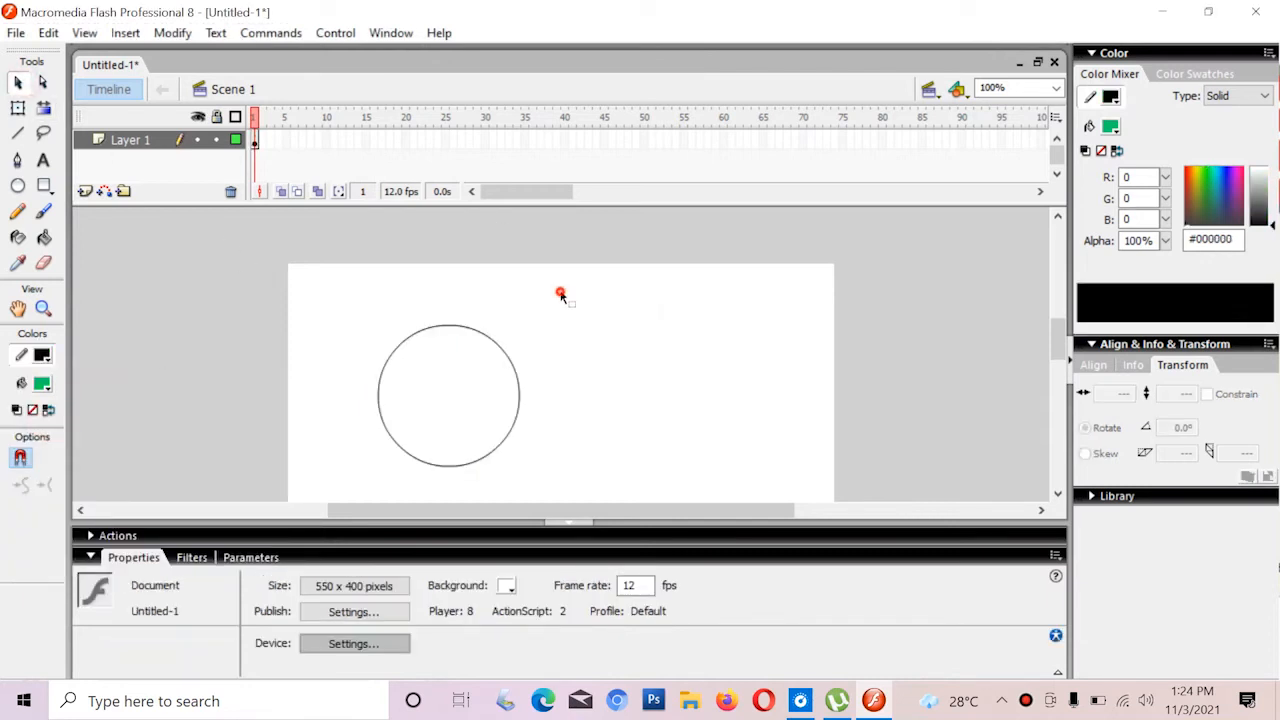
- Move the black circle outline to the right on the stage and fill it with green #00CC66 using the Paint Bucket tool
{"action": "left_click", "coordinate": [463, 460]}
{"action": "left_click_drag", "start_coordinate": [497, 447], "coordinate": [570, 455]}
{"action": "left_click", "coordinate": [410, 400]}
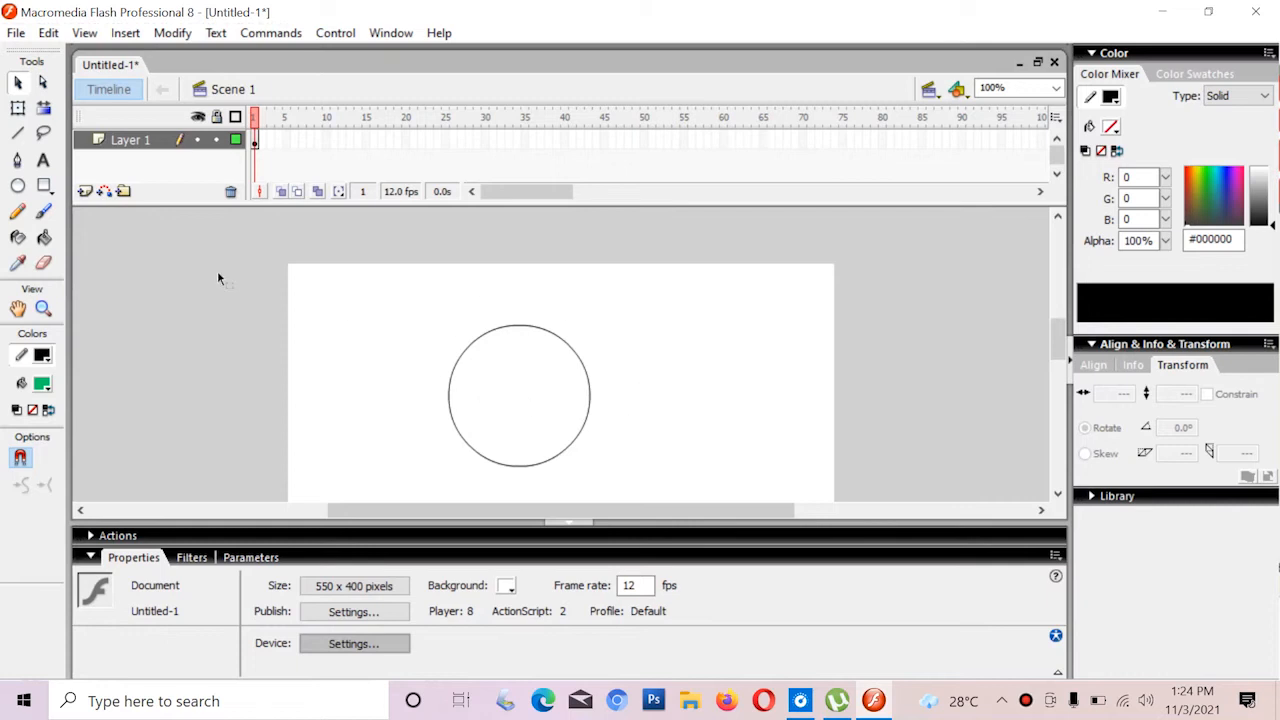
{"action": "left_click", "coordinate": [45, 238]}
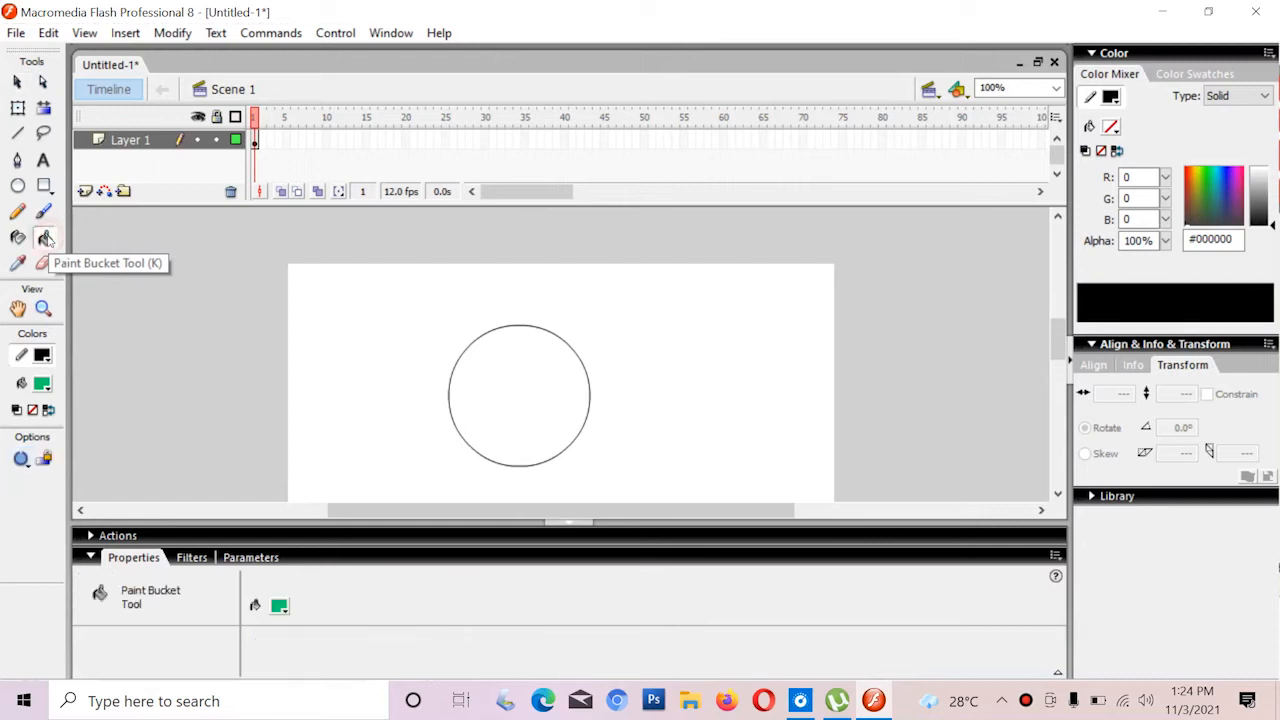
{"action": "left_click", "coordinate": [520, 381]}
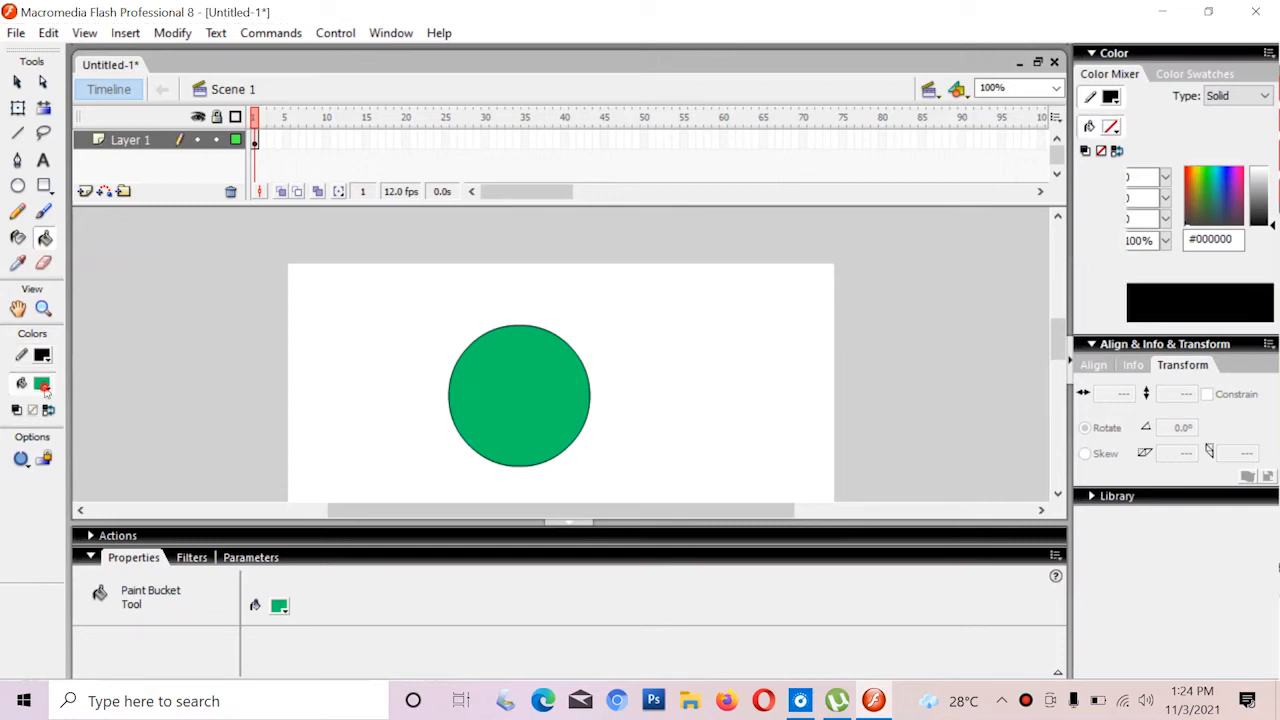
- Refill the circle with teal #339999 using the Paint Bucket tool and remove the whole circle from the stage
{"action": "left_click", "coordinate": [42, 383]}
{"action": "left_click", "coordinate": [188, 468]}
{"action": "left_click", "coordinate": [522, 382]}
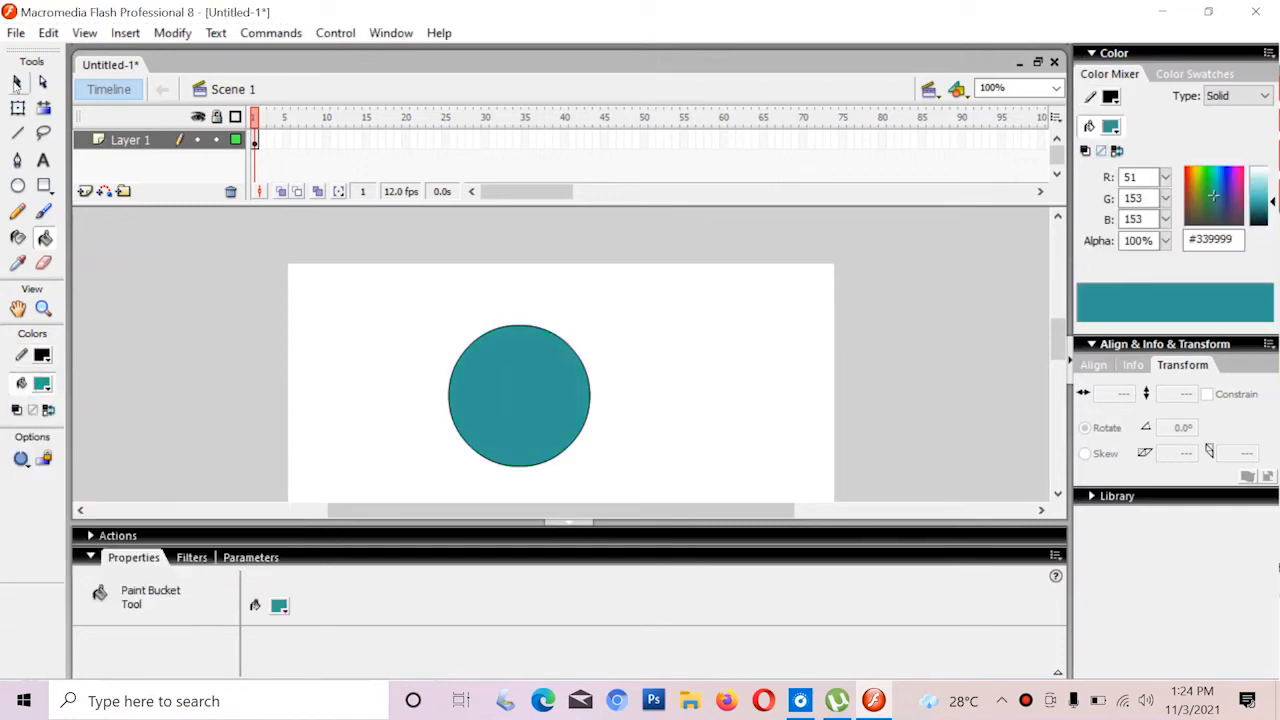
{"action": "left_click", "coordinate": [17, 82]}
{"action": "key", "text": "ctrl+z"}
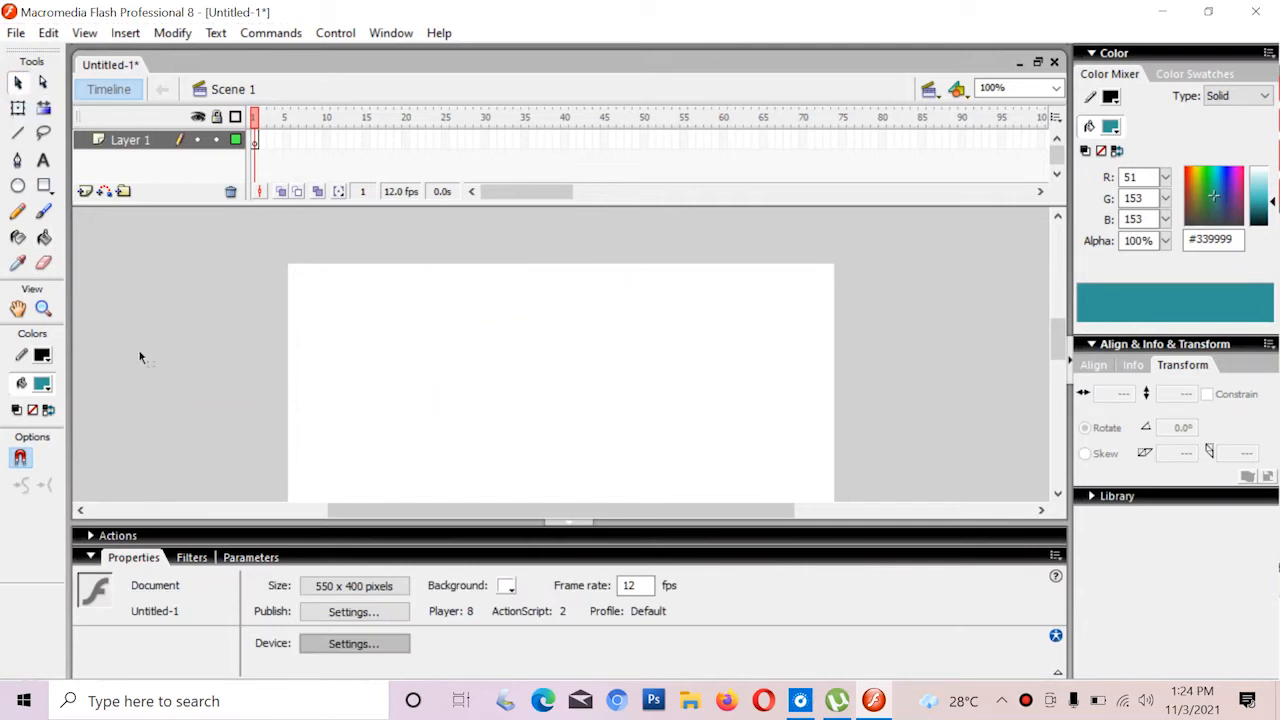
- Draw a teal rectangle about 210 by 128 px with the Rectangle tool, enclose it in a selection box and delete it
{"action": "left_click", "coordinate": [44, 188]}
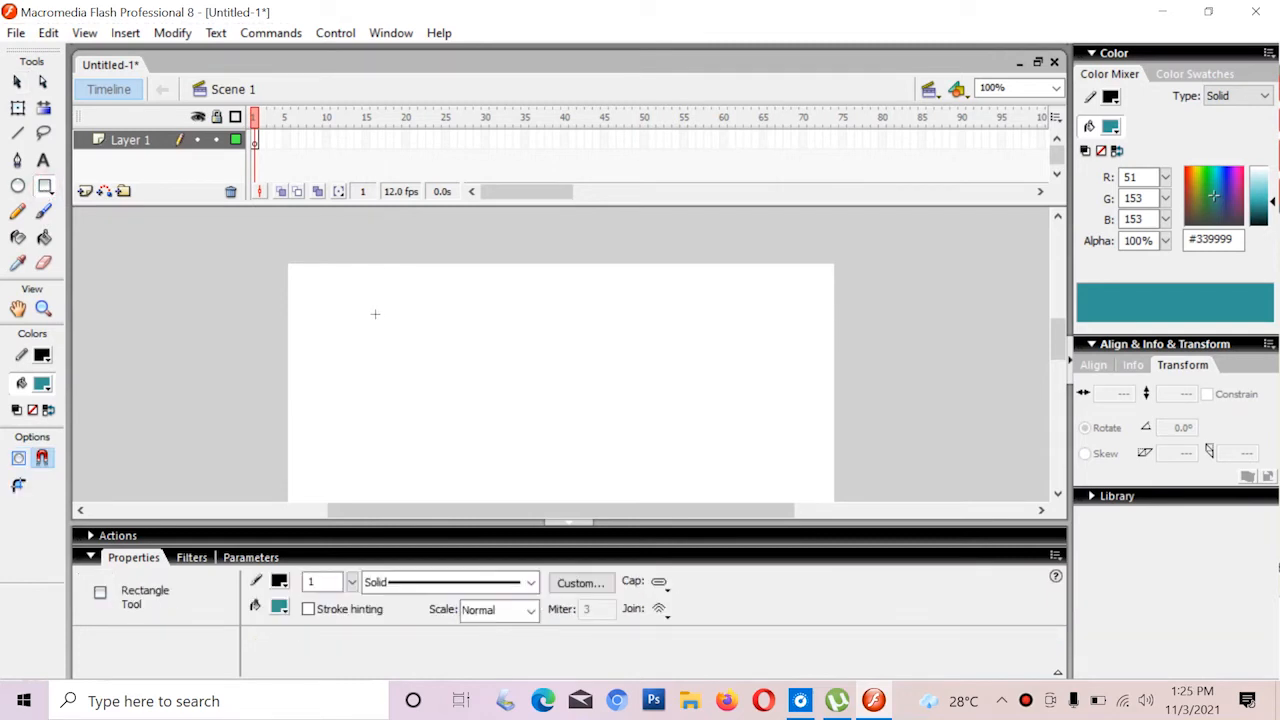
{"action": "left_click_drag", "start_coordinate": [376, 313], "coordinate": [585, 440]}
{"action": "left_click", "coordinate": [17, 82]}
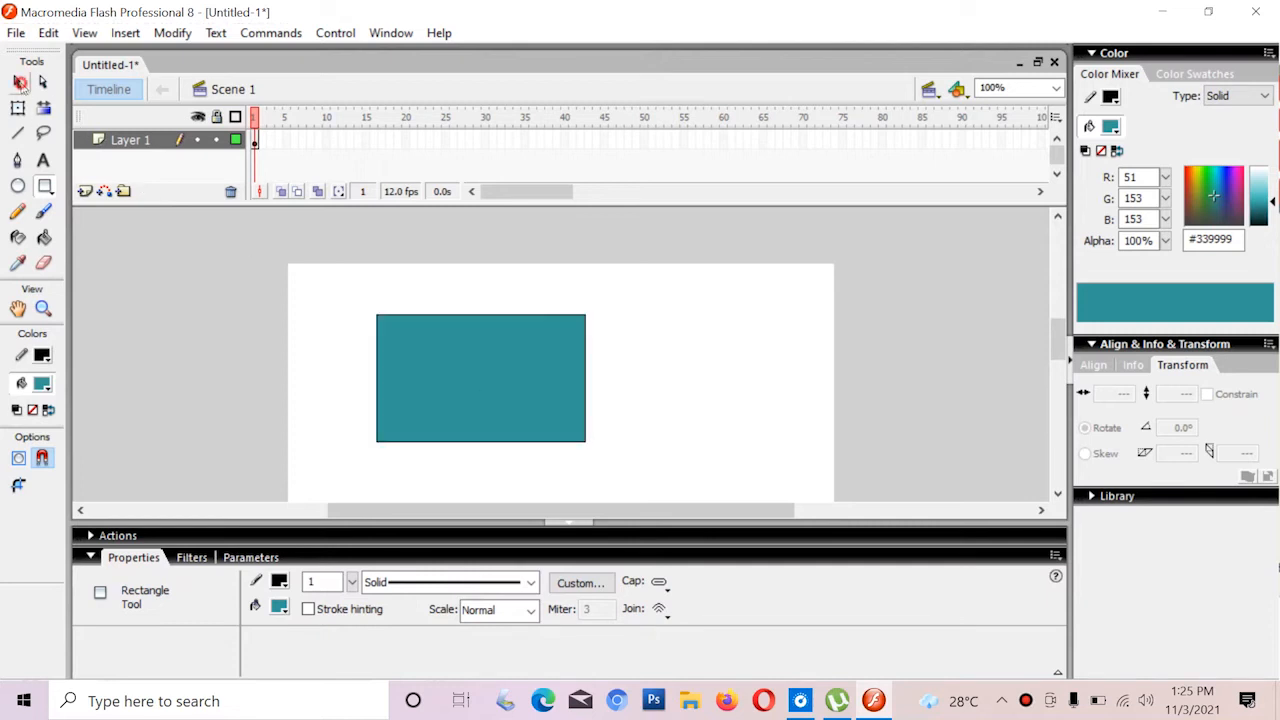
{"action": "left_click", "coordinate": [561, 401]}
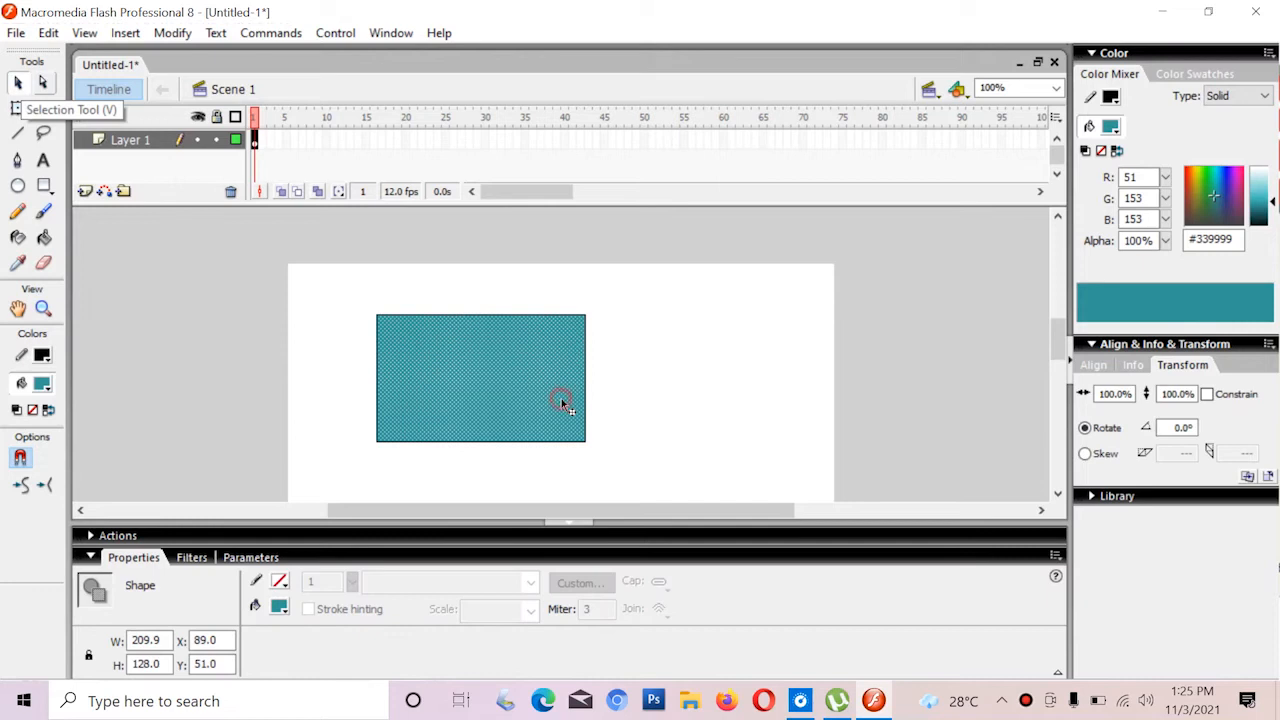
{"action": "left_click_drag", "start_coordinate": [640, 274], "coordinate": [284, 497]}
{"action": "key", "text": "Delete"}
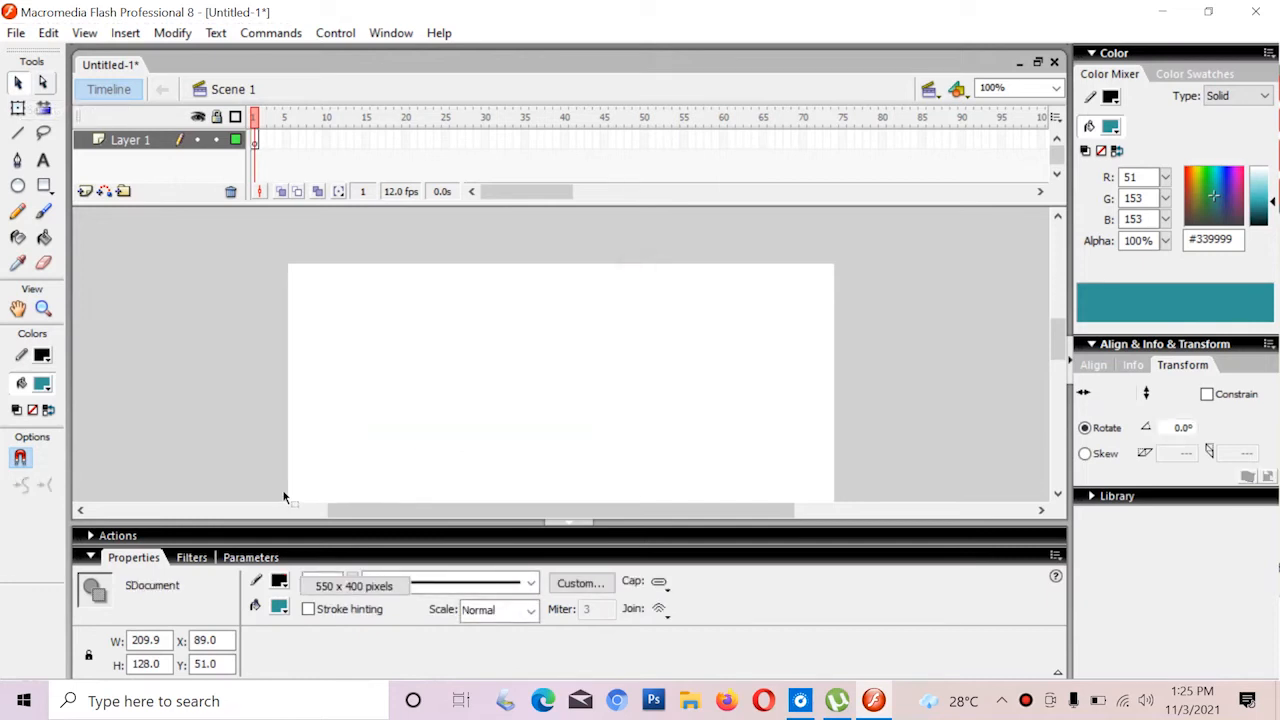
- Zoom in and back out on the empty stage with the Zoom tool and pan it around with the Hand tool
{"action": "left_click", "coordinate": [43, 309]}
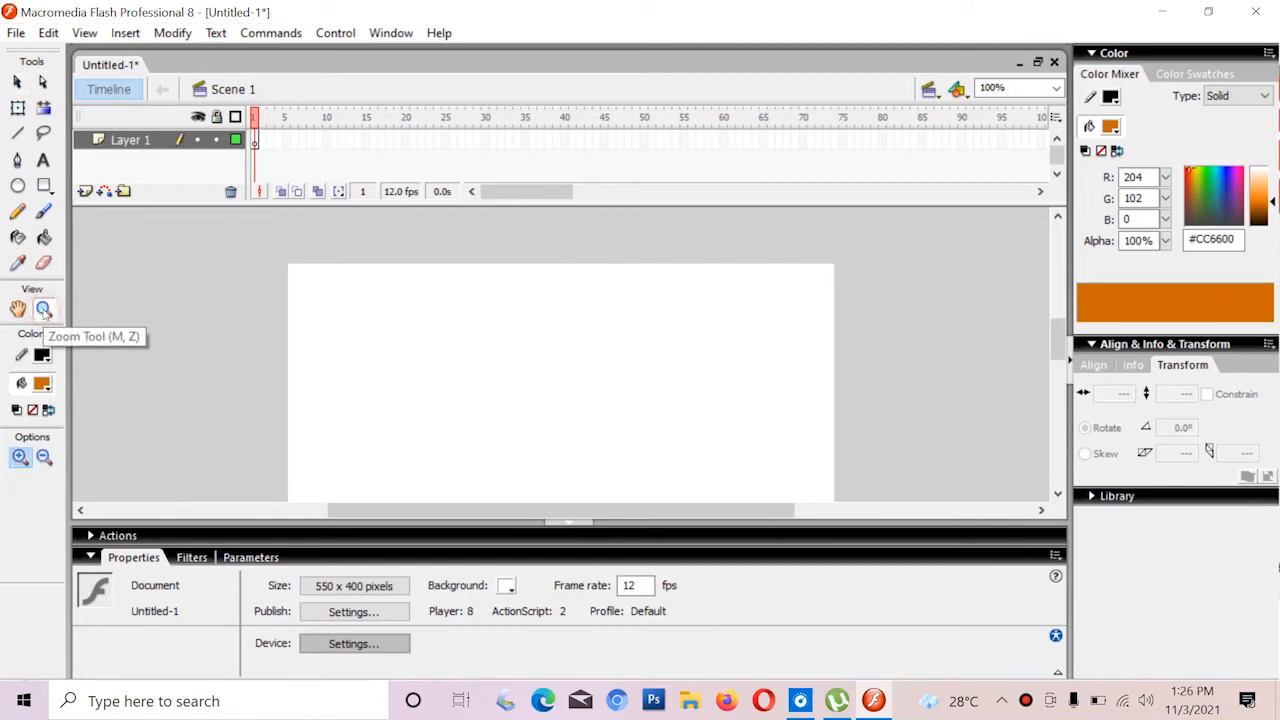
{"action": "left_click", "coordinate": [437, 344]}
{"action": "left_click", "coordinate": [44, 458]}
{"action": "left_click", "coordinate": [501, 315]}
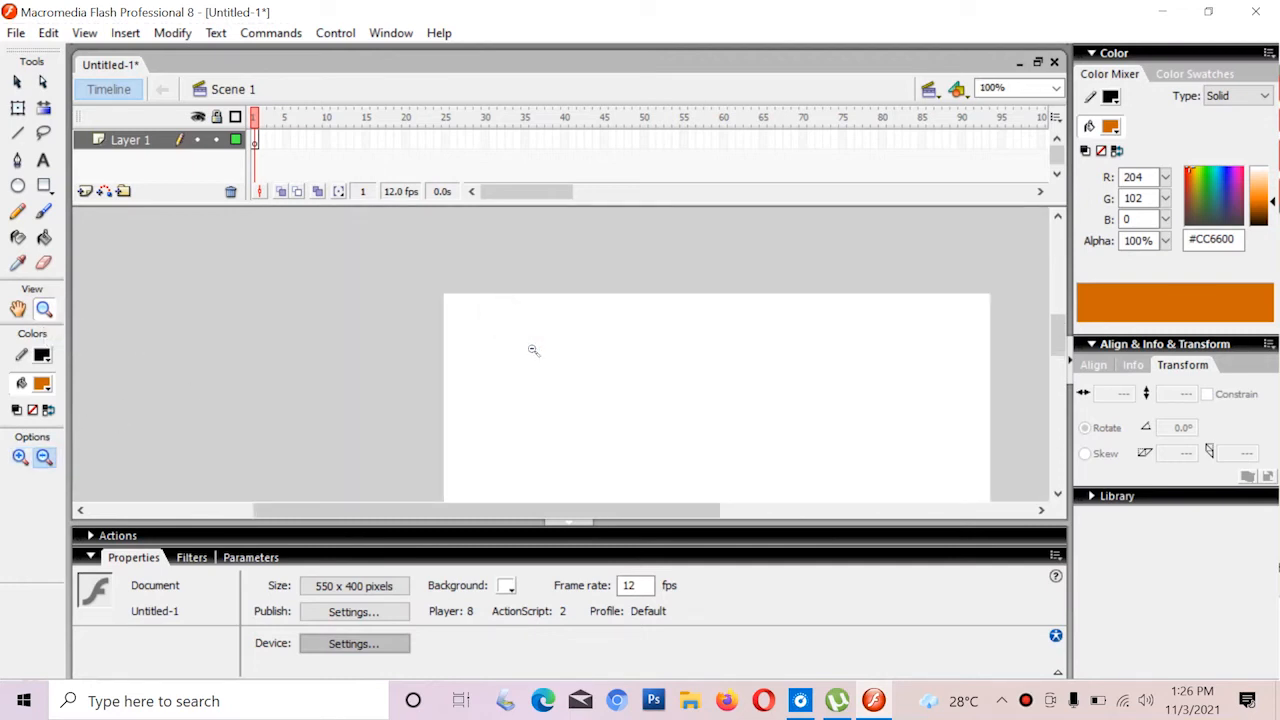
{"action": "left_click_drag", "start_coordinate": [423, 502], "coordinate": [499, 503]}
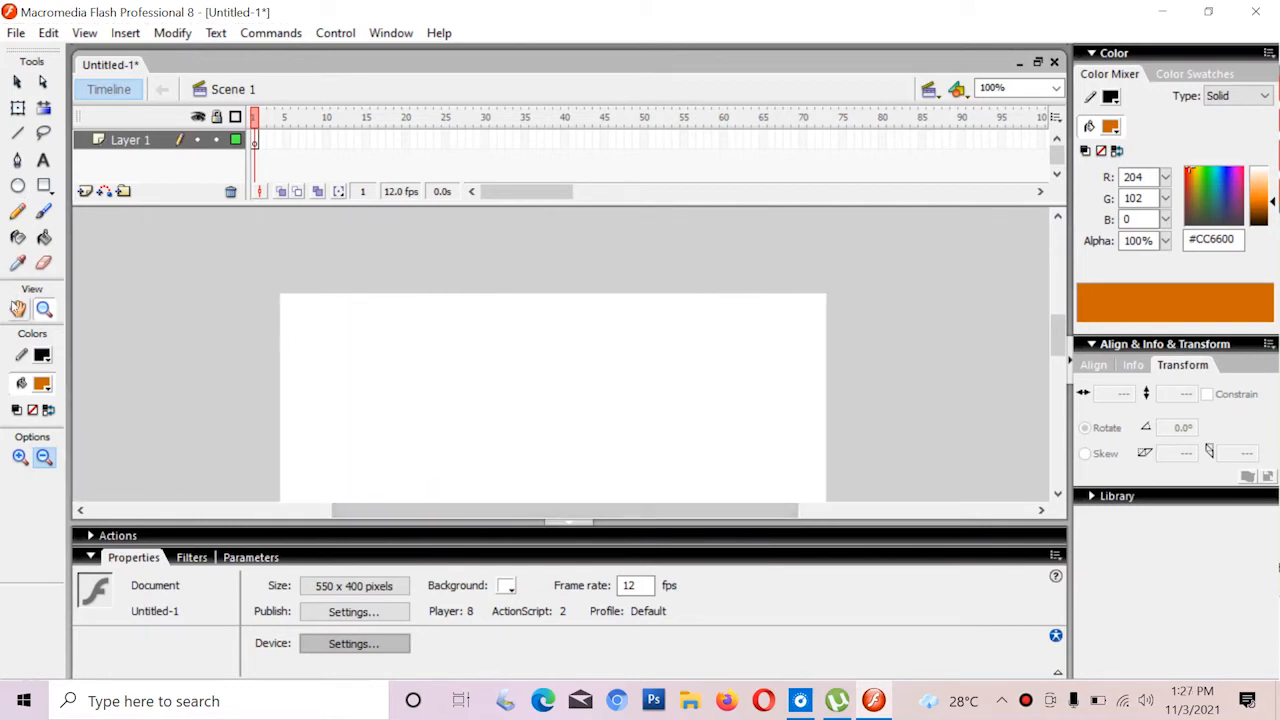
{"action": "left_click", "coordinate": [18, 309]}
{"action": "left_click_drag", "start_coordinate": [400, 364], "coordinate": [292, 256]}
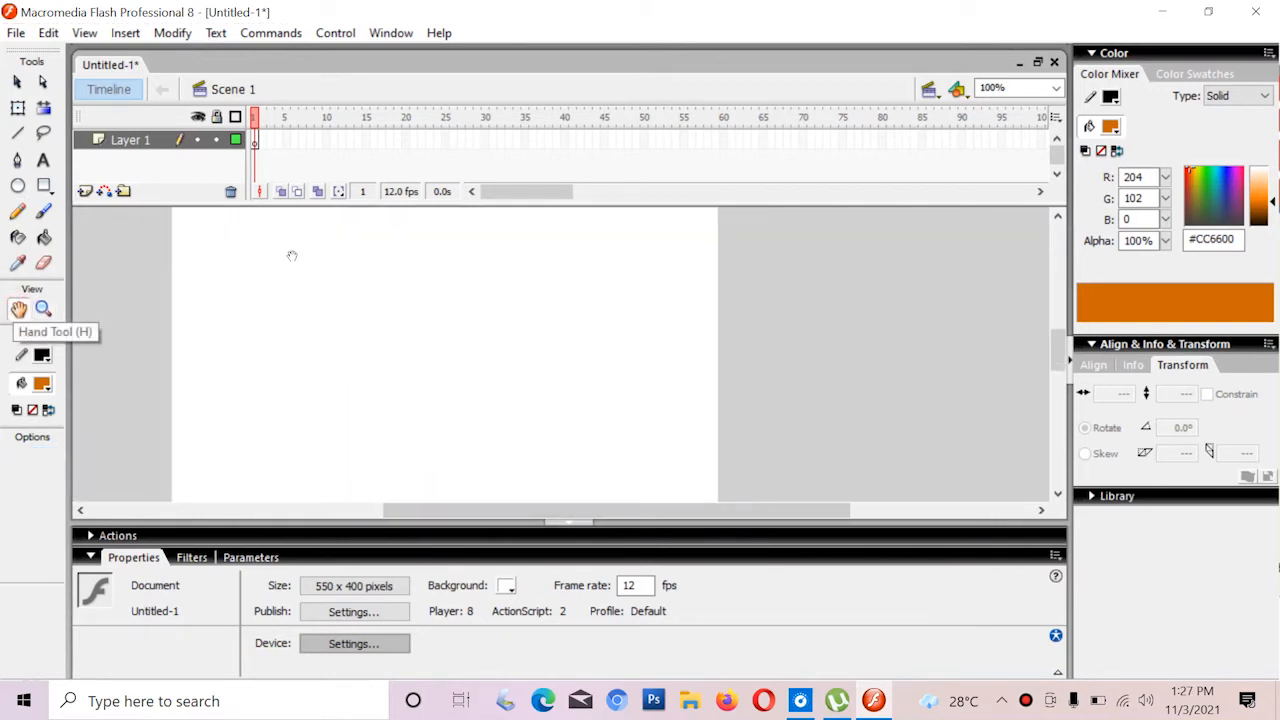
{"action": "left_click_drag", "start_coordinate": [166, 334], "coordinate": [411, 417]}
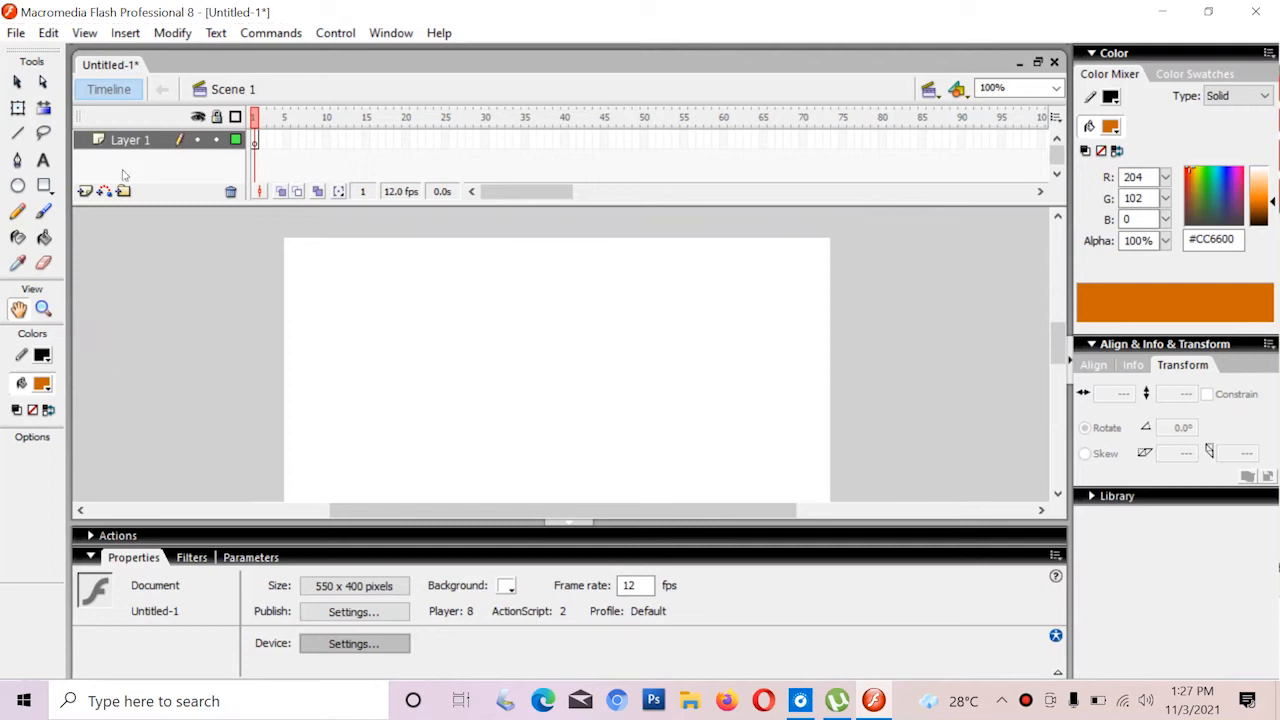
- Add two new layers above Layer 1 and enlarge the timeline area to show all three layers
{"action": "left_click", "coordinate": [17, 82]}
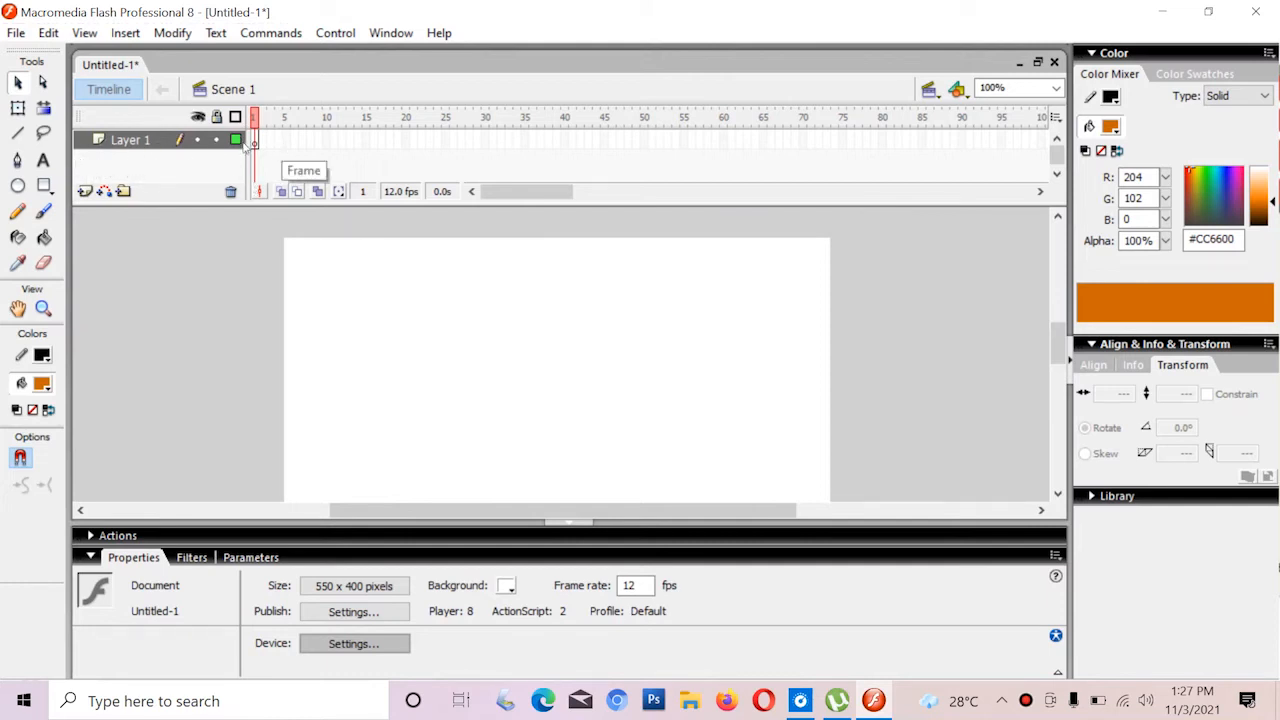
{"action": "left_click", "coordinate": [85, 192]}
{"action": "left_click", "coordinate": [85, 192]}
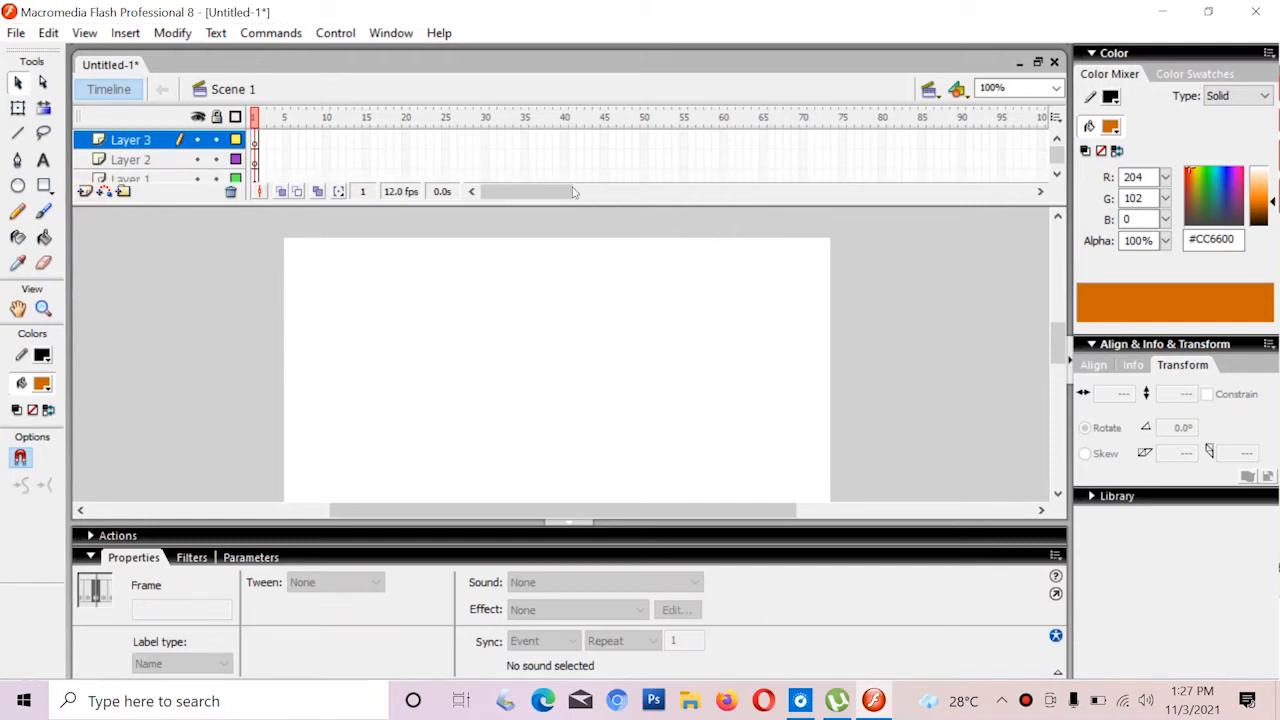
{"action": "left_click_drag", "start_coordinate": [544, 204], "coordinate": [546, 238]}
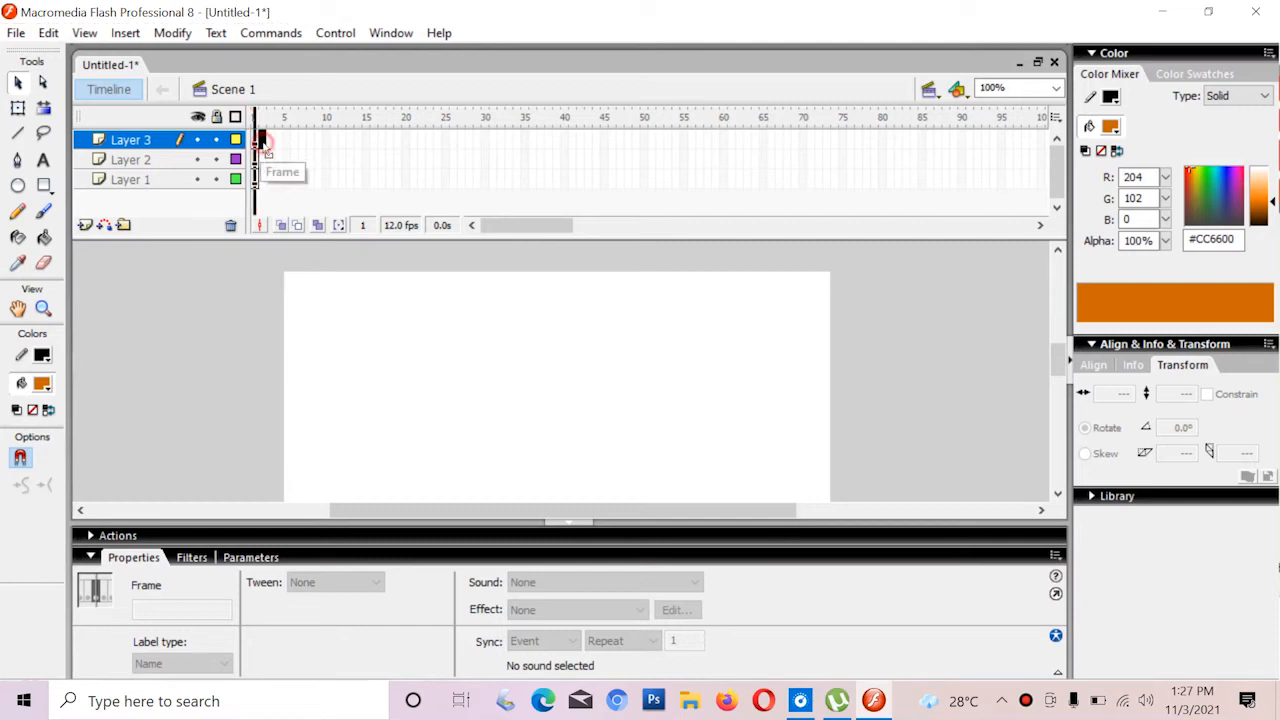
- Select frame 1 and frame 2 of Layer 3 one after the other on the timeline and clear the selection
{"action": "left_click", "coordinate": [255, 140]}
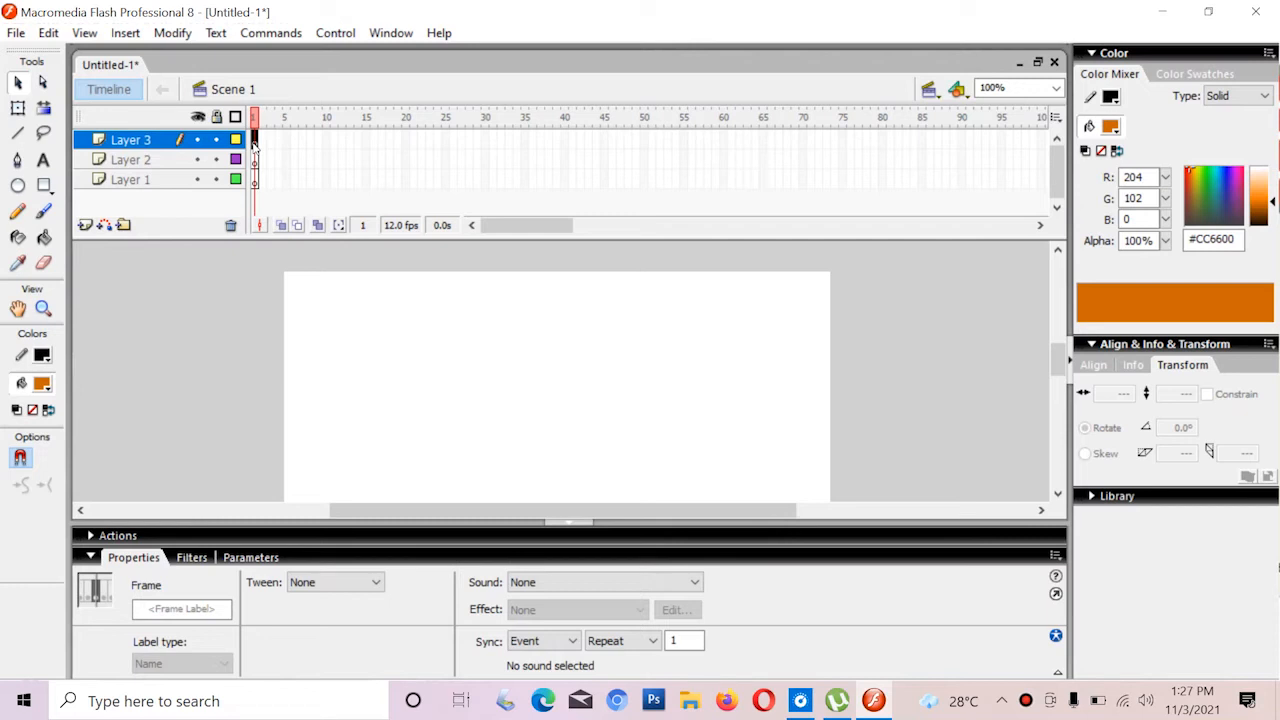
{"action": "left_click", "coordinate": [258, 140]}
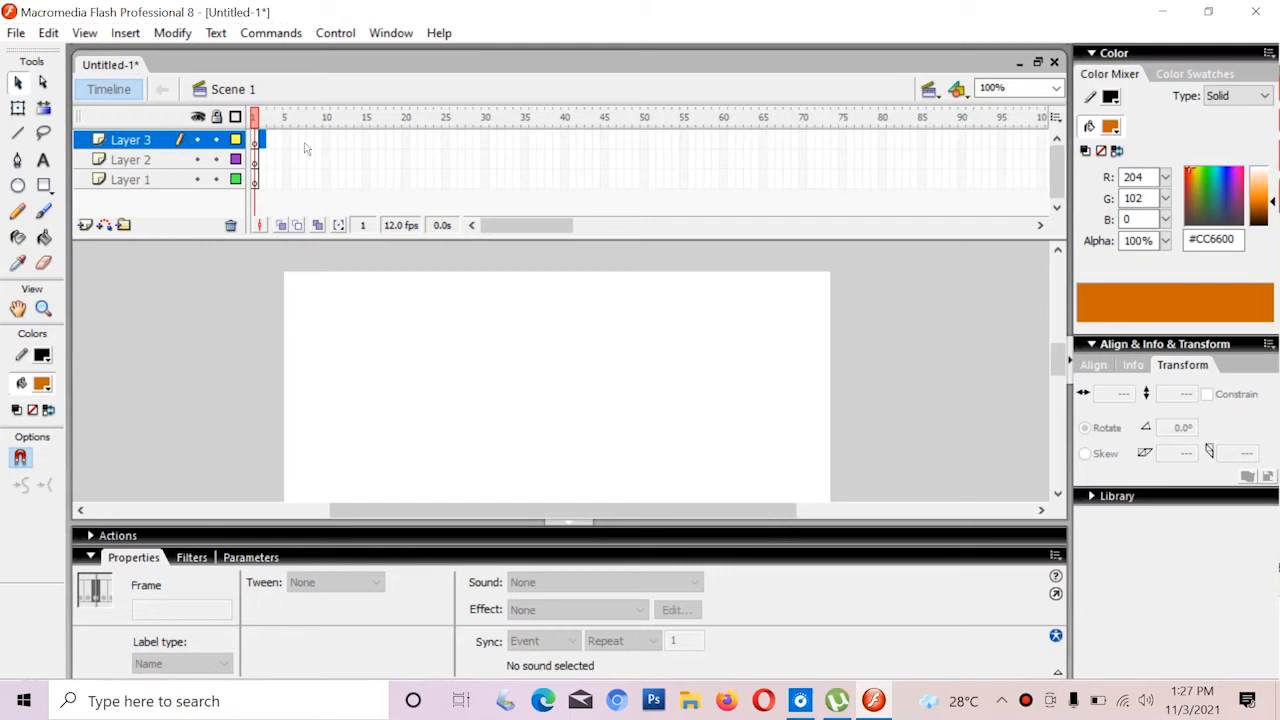
{"action": "left_click", "coordinate": [665, 403]}
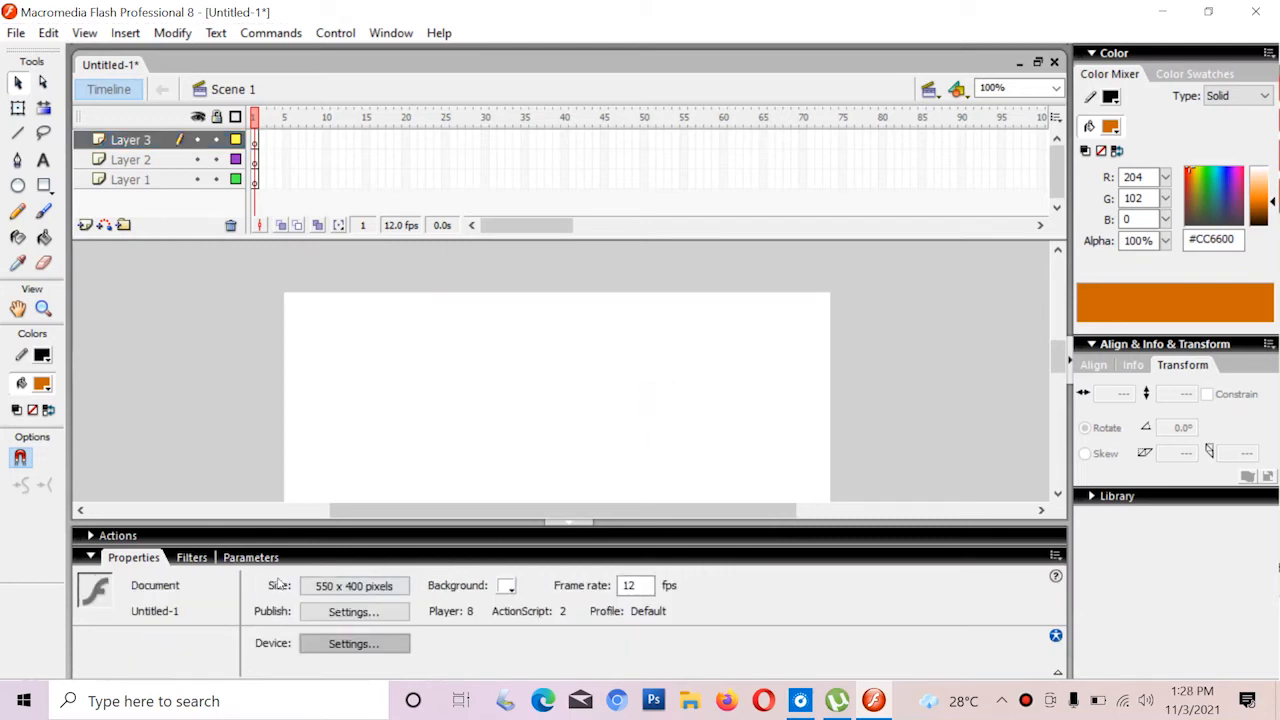
- Change the document's background color to blue #0066CC and set it back to white
{"action": "left_click", "coordinate": [507, 589]}
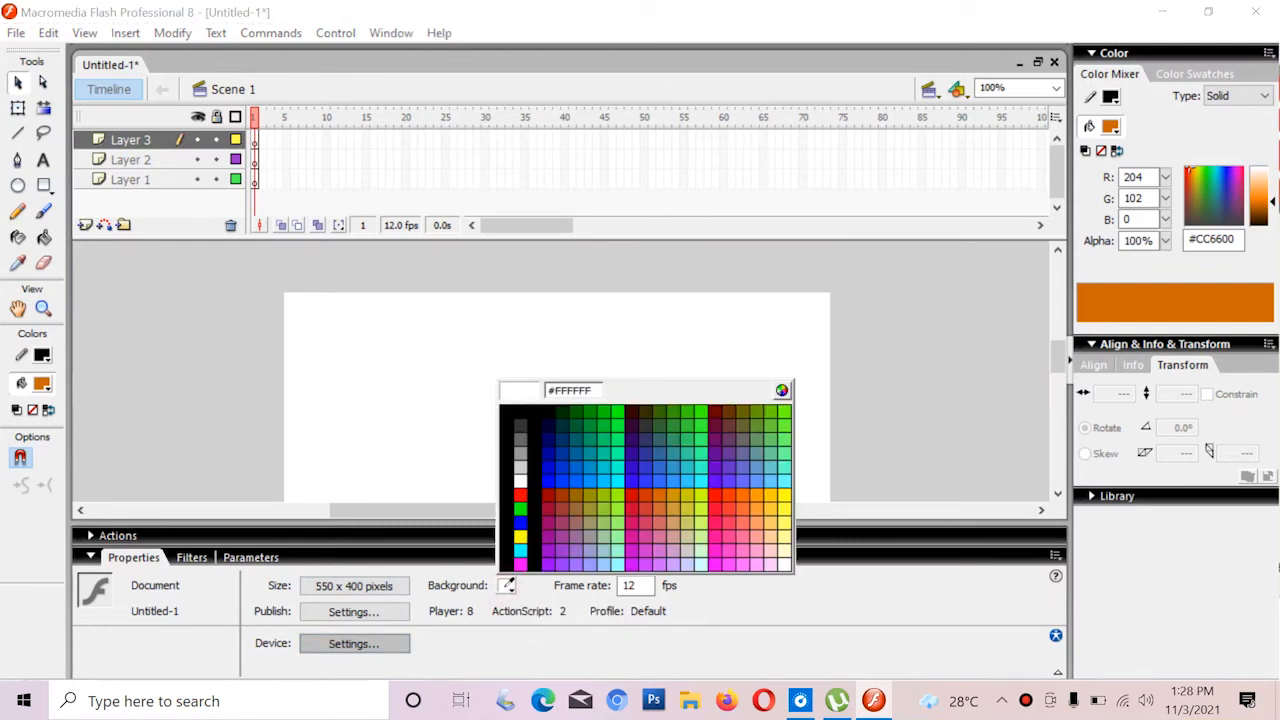
{"action": "left_click", "coordinate": [572, 463]}
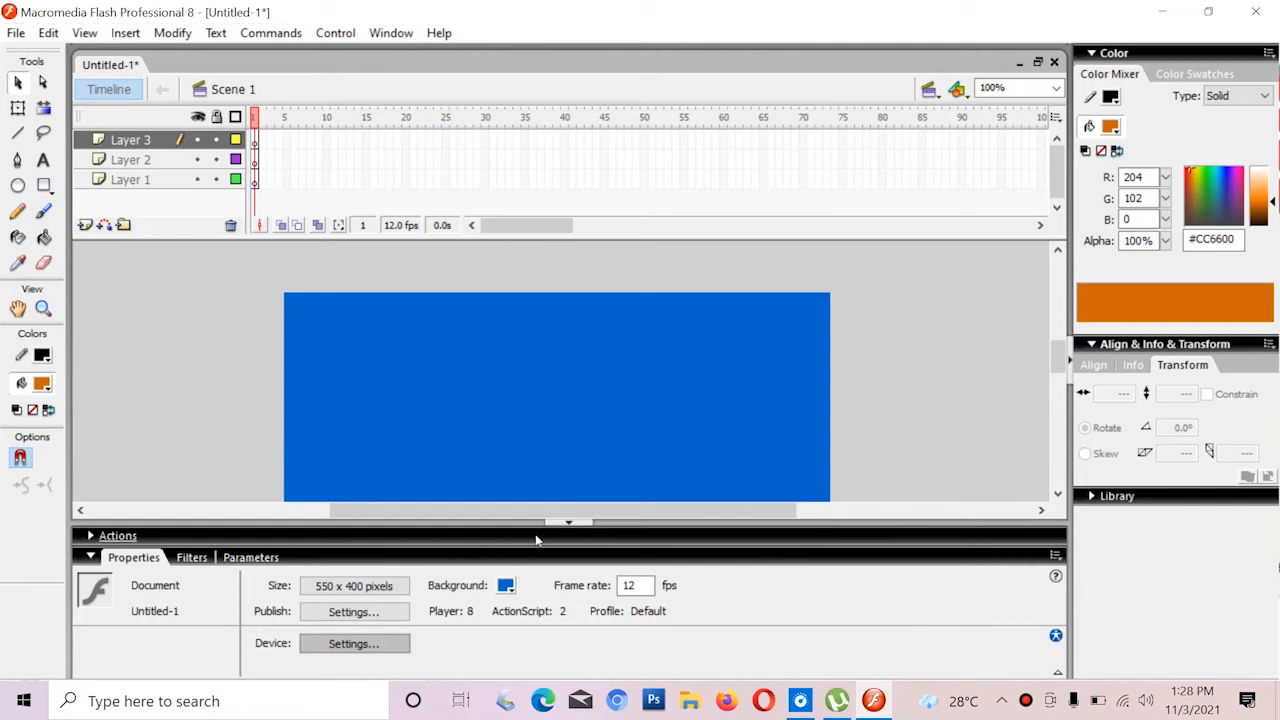
{"action": "left_click", "coordinate": [507, 589]}
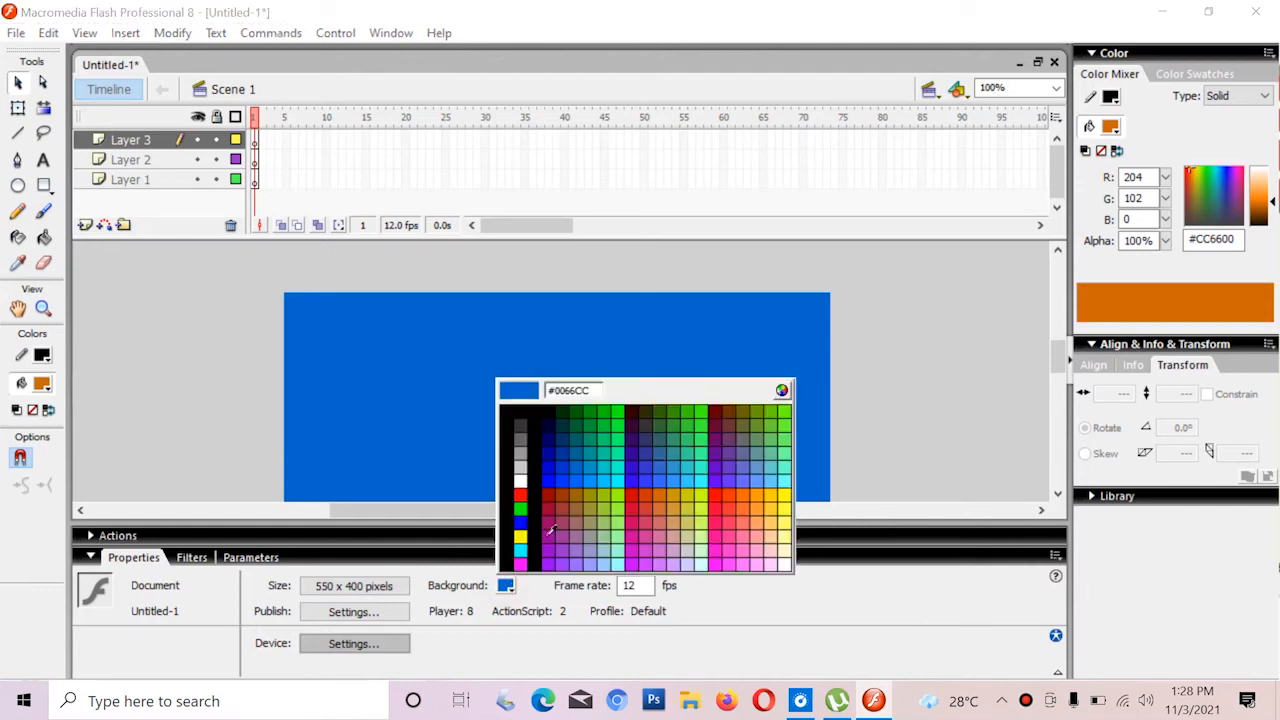
{"action": "left_click", "coordinate": [520, 481]}
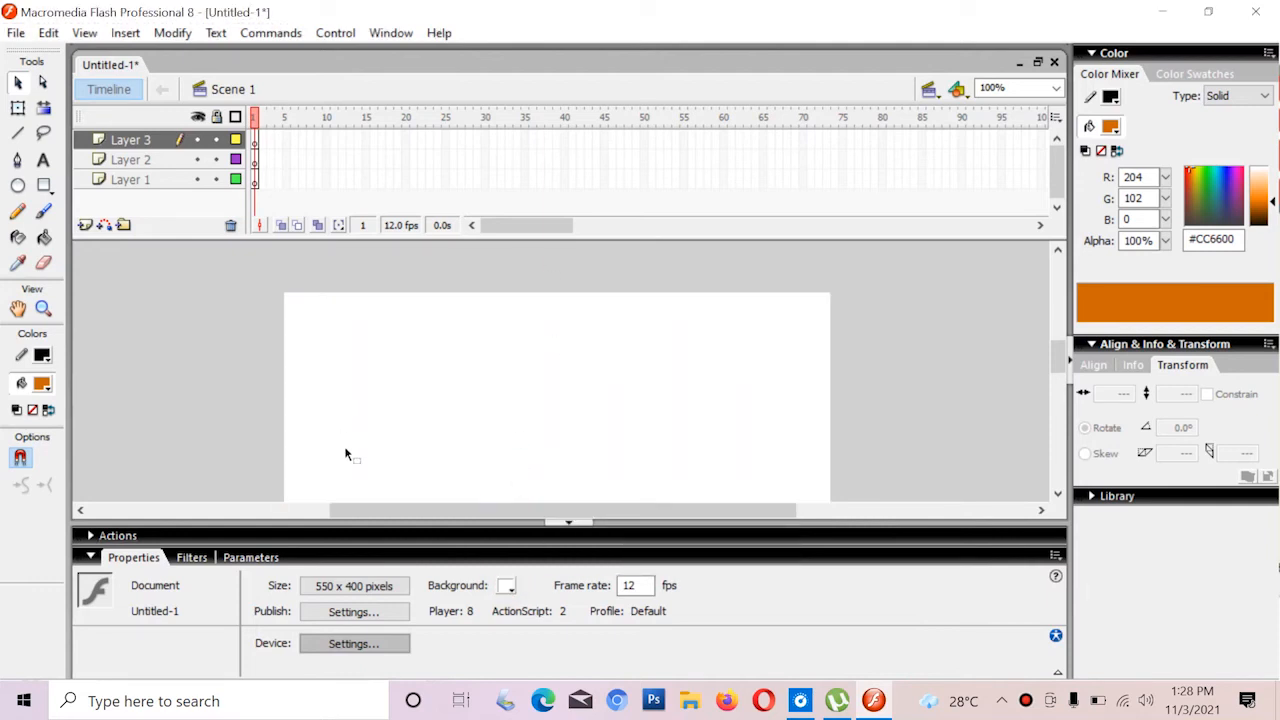
- Set the document dimensions to 800 px wide by 600 px high and look over the resized stage
{"action": "left_click", "coordinate": [360, 588]}
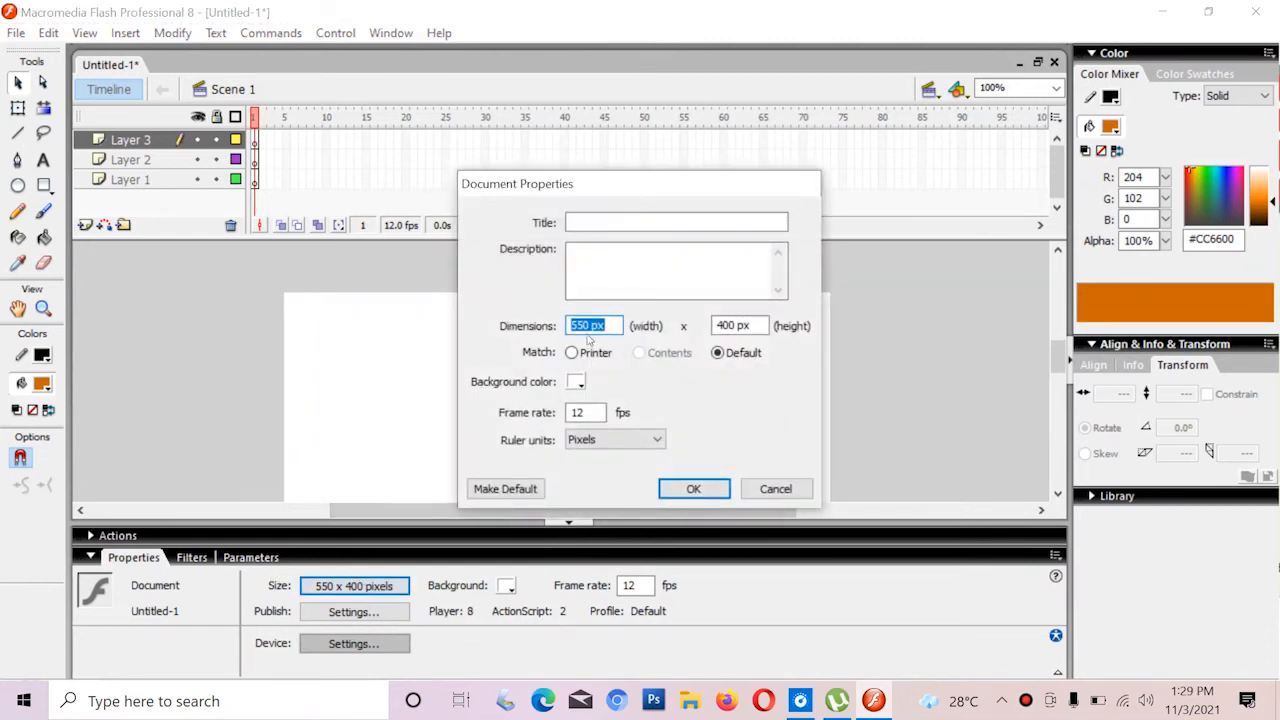
{"action": "left_click", "coordinate": [588, 330]}
{"action": "left_click_drag", "start_coordinate": [590, 330], "coordinate": [537, 338]}
{"action": "type", "text": "800"}
{"action": "left_click", "coordinate": [719, 325]}
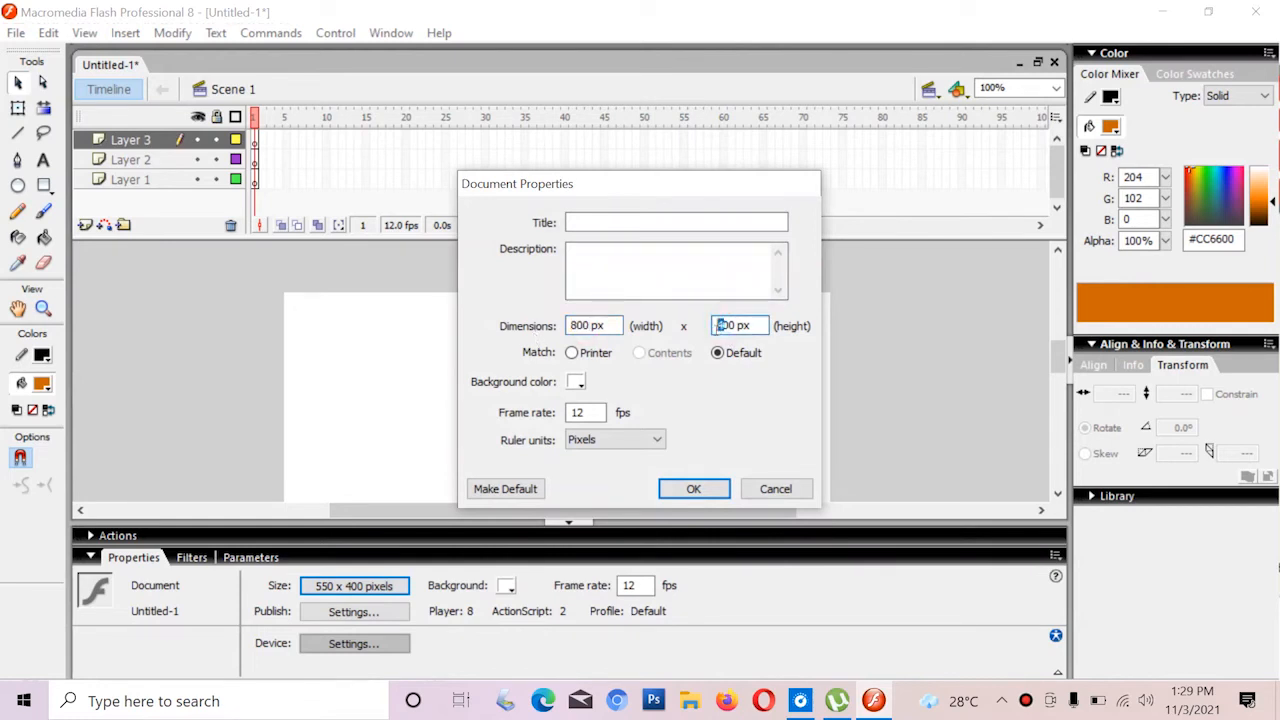
{"action": "type", "text": "6"}
{"action": "left_click", "coordinate": [693, 488]}
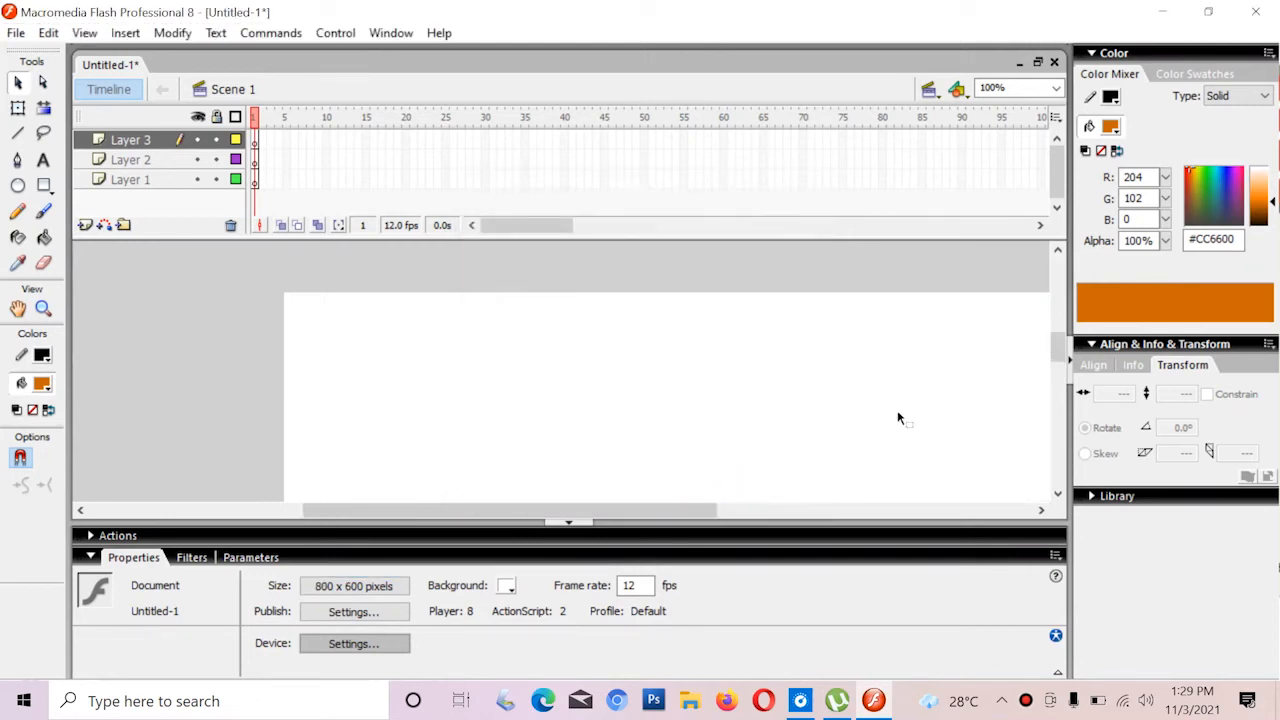
{"action": "left_click_drag", "start_coordinate": [658, 503], "coordinate": [716, 442]}
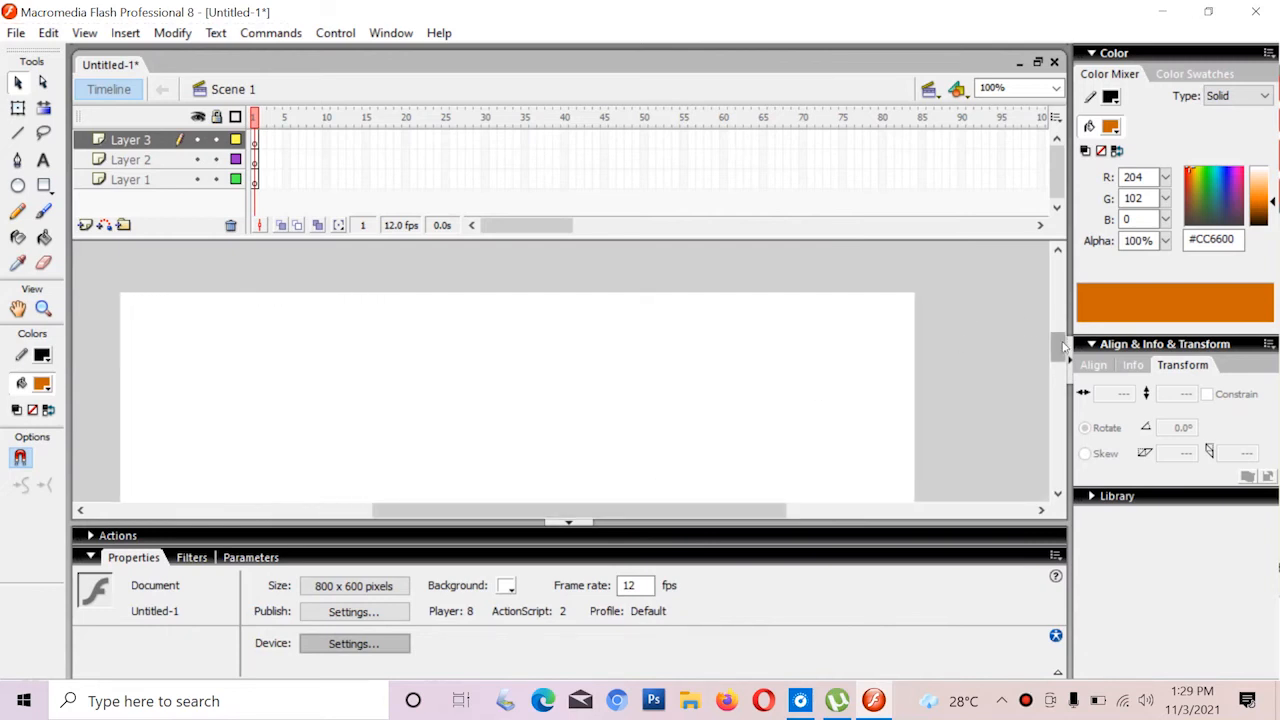
{"action": "mouse_move", "coordinate": [1058, 344]}
{"action": "left_mouse_down"}
{"action": "mouse_move", "coordinate": [1057, 435]}
{"action": "mouse_move", "coordinate": [1038, 330]}
{"action": "mouse_move", "coordinate": [1037, 351]}
{"action": "left_mouse_up"}
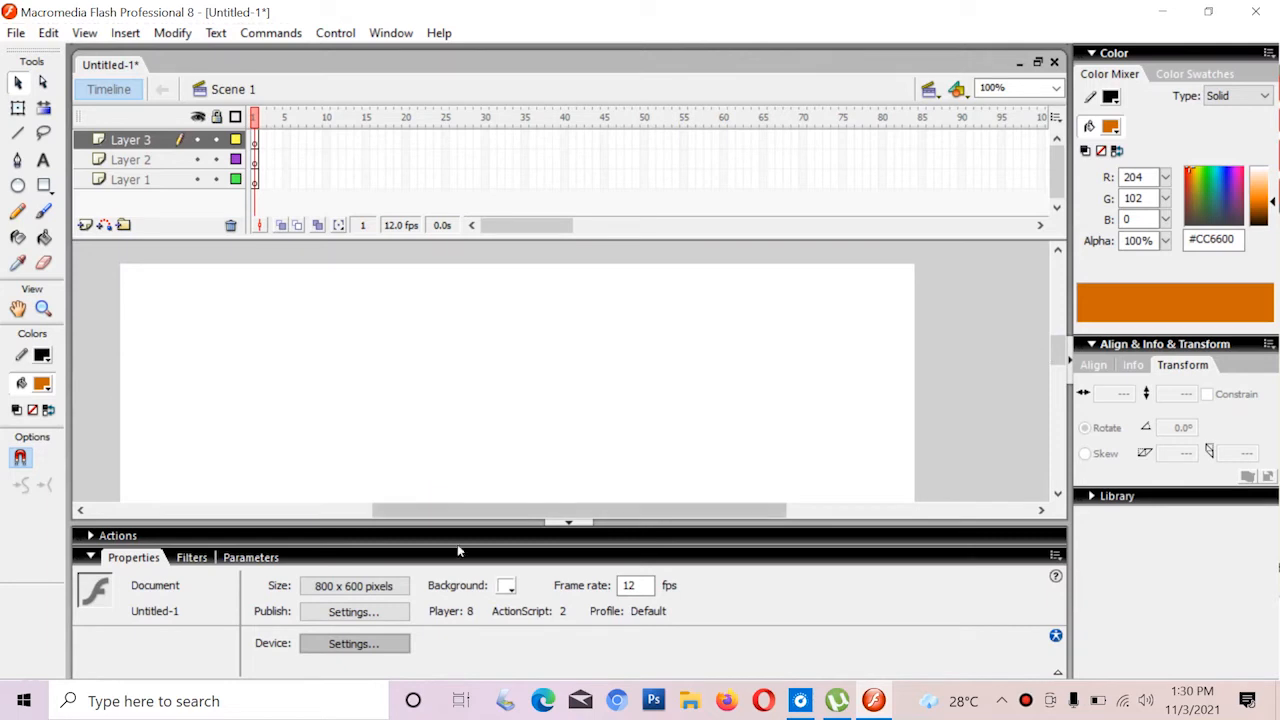
- Set the document dimensions to 550 px wide by 400 px high and center the stage in view
{"action": "left_click", "coordinate": [379, 590]}
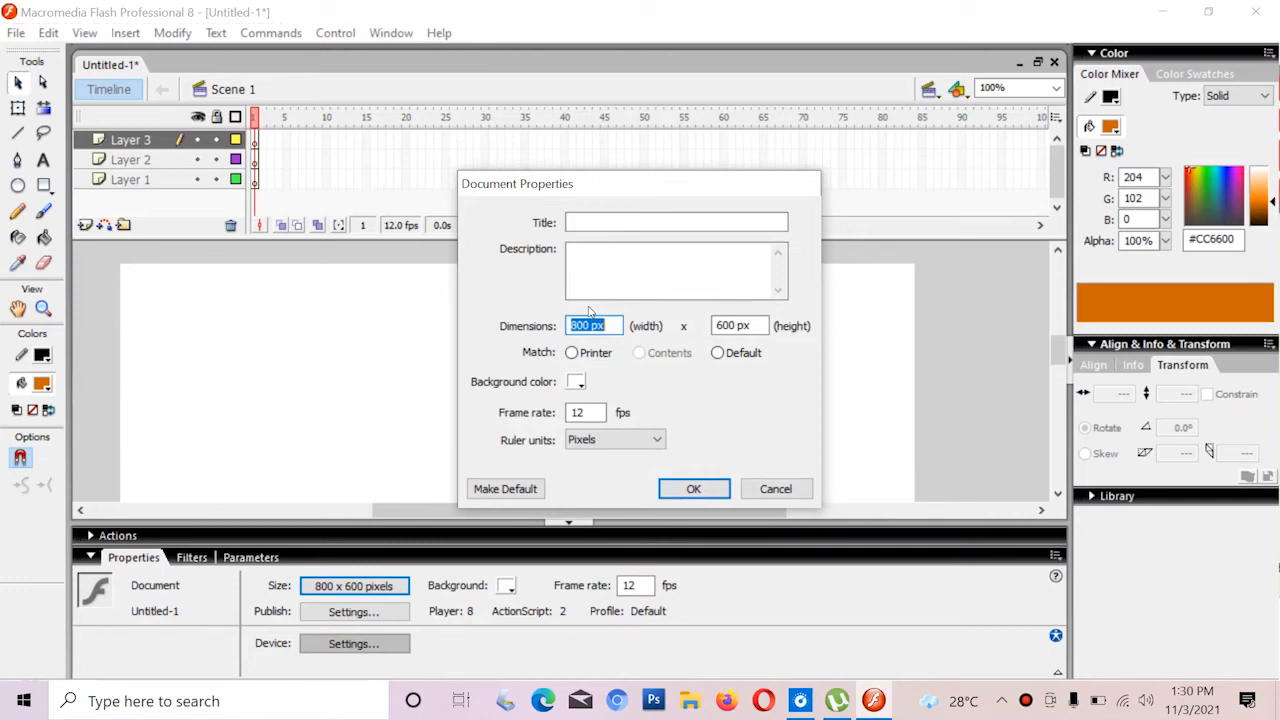
{"action": "left_click", "coordinate": [584, 325]}
{"action": "double_click", "coordinate": [586, 325]}
{"action": "type", "text": "550"}
{"action": "left_click", "coordinate": [723, 326]}
{"action": "key", "text": "BackSpace"}
{"action": "type", "text": "4"}
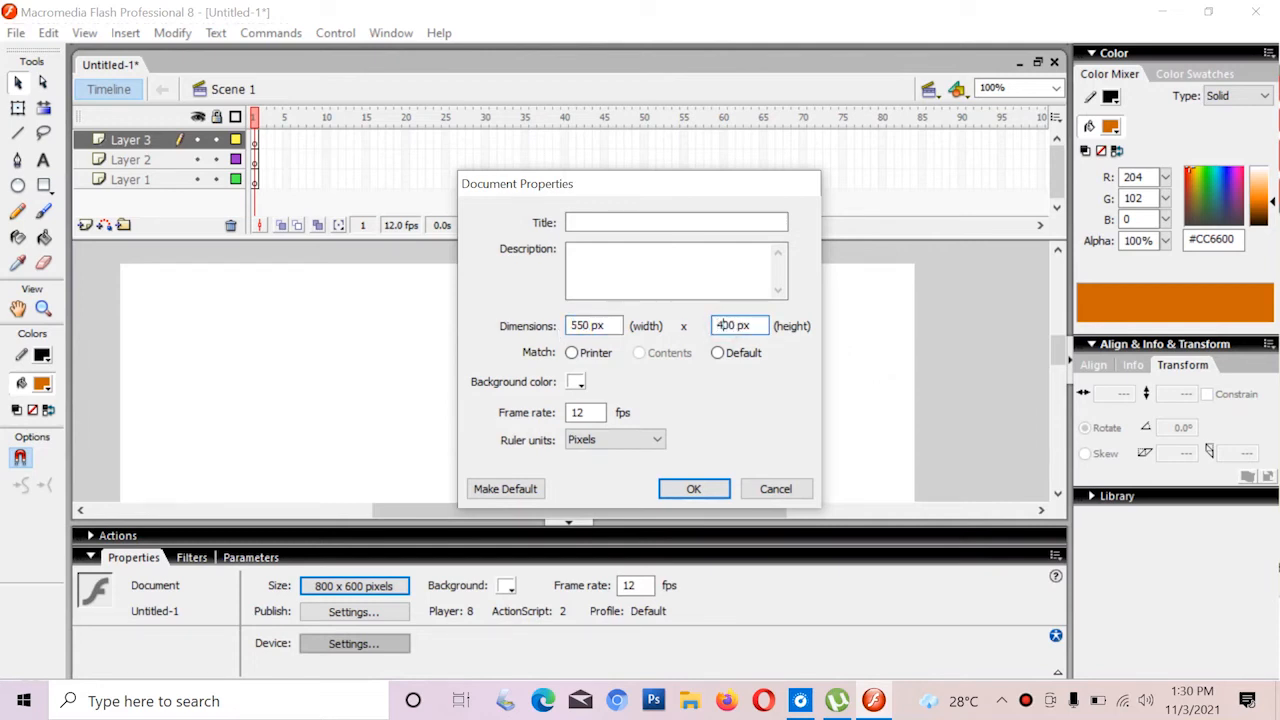
{"action": "left_click", "coordinate": [694, 487]}
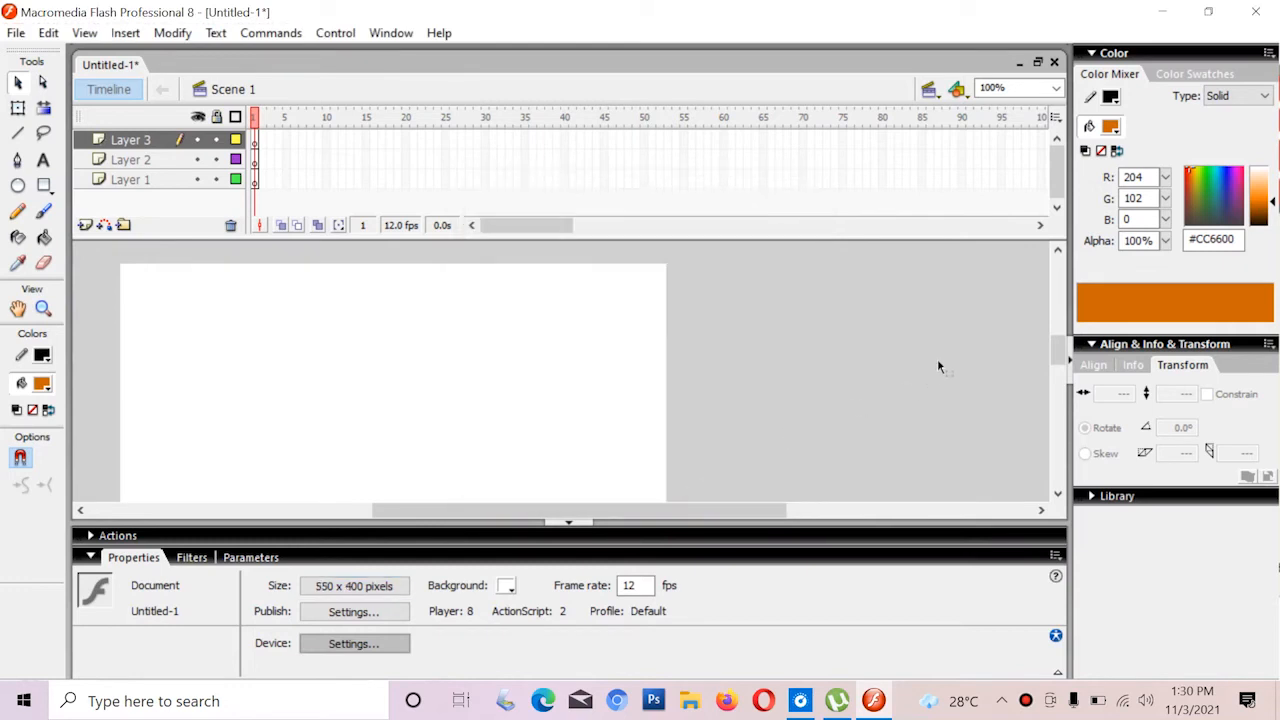
{"action": "left_click_drag", "start_coordinate": [603, 510], "coordinate": [562, 503]}
{"action": "mouse_move", "coordinate": [1056, 353]}
{"action": "left_mouse_down"}
{"action": "mouse_move", "coordinate": [1046, 400]}
{"action": "mouse_move", "coordinate": [1041, 348]}
{"action": "left_mouse_up"}
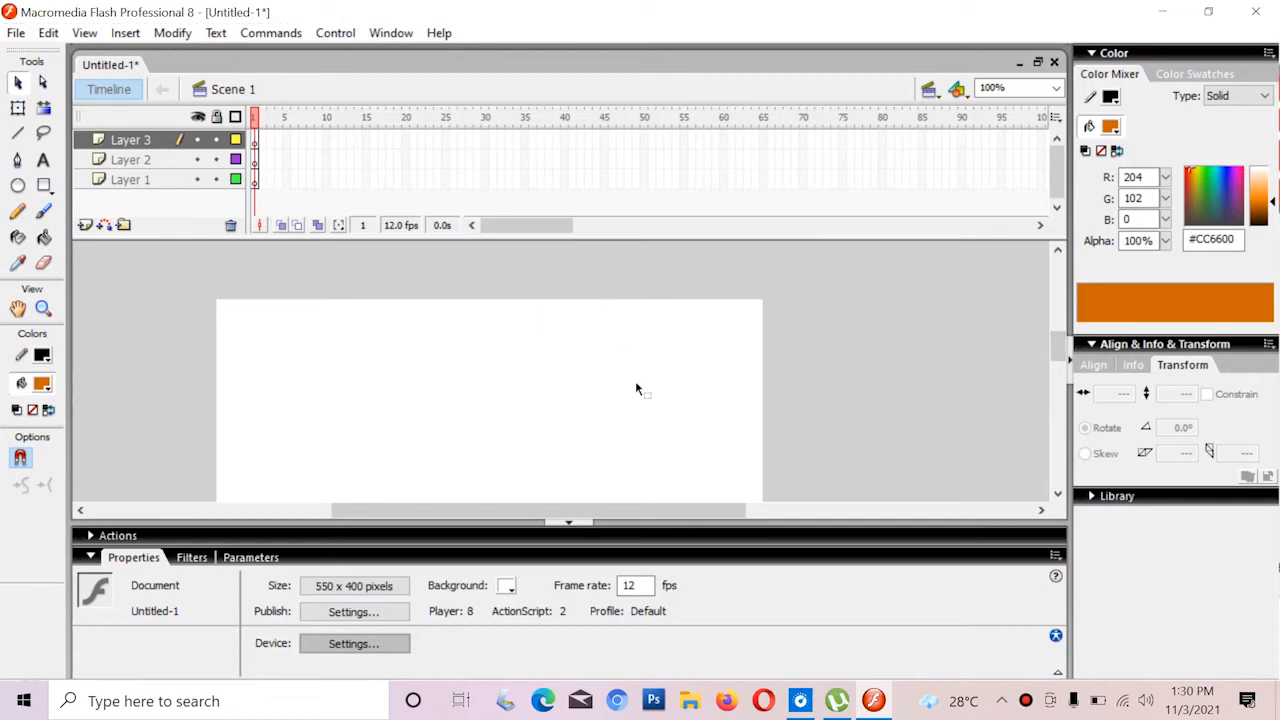
{"action": "left_click_drag", "start_coordinate": [478, 510], "coordinate": [421, 521]}
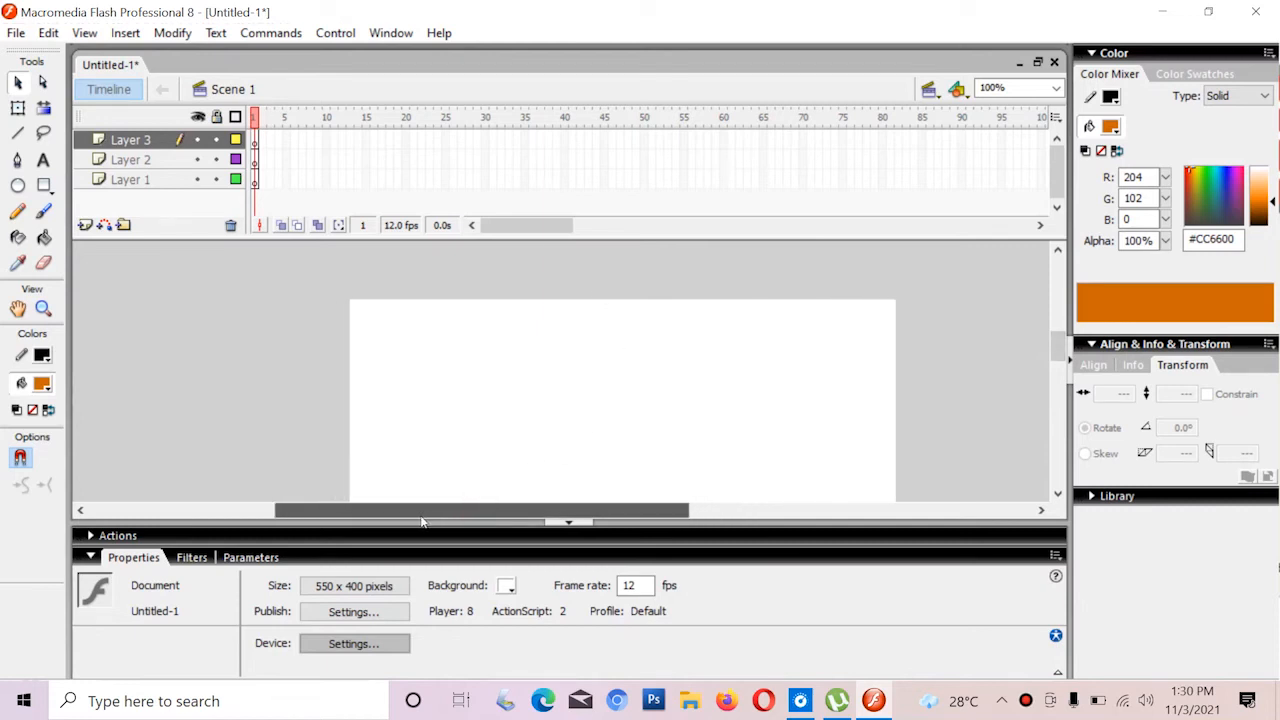
{"action": "mouse_move", "coordinate": [1054, 346]}
{"action": "left_mouse_down"}
{"action": "mouse_move", "coordinate": [1054, 330]}
{"action": "mouse_move", "coordinate": [1052, 385]}
{"action": "mouse_move", "coordinate": [1045, 346]}
{"action": "mouse_move", "coordinate": [1042, 364]}
{"action": "left_mouse_up"}
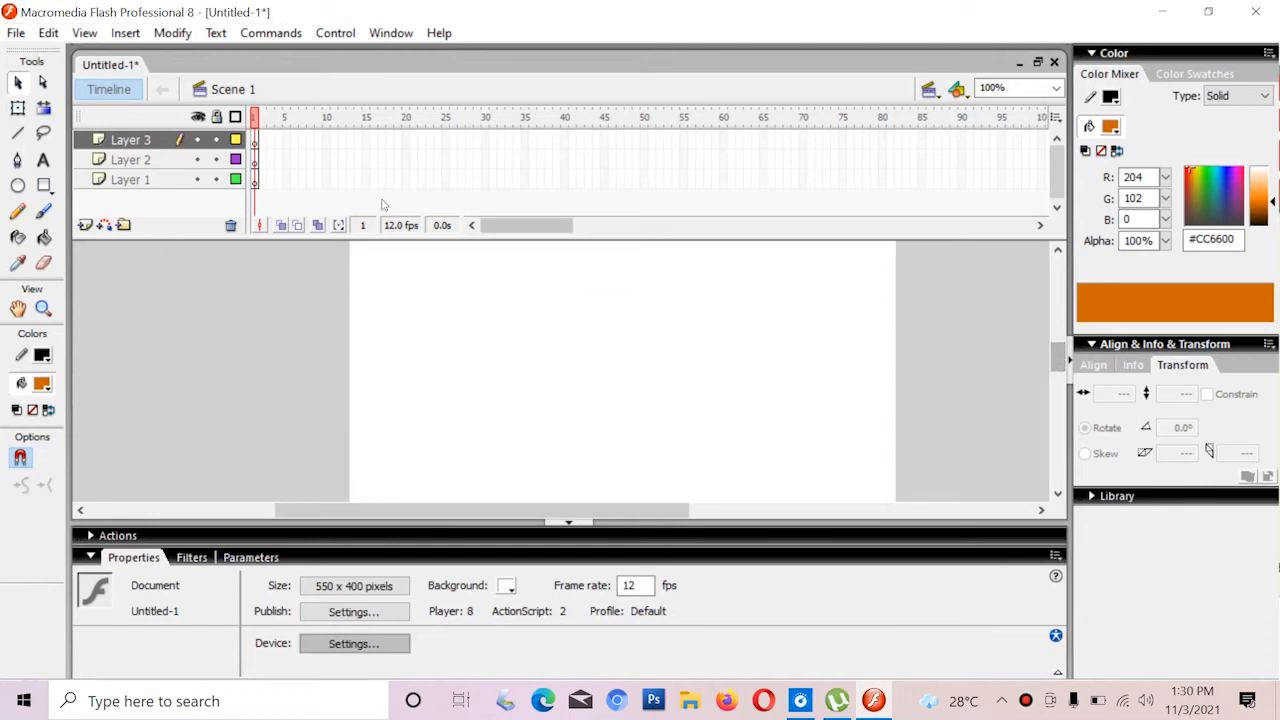
- Delete Layer 2 and Layer 3 so that only Layer 1 is left
{"action": "left_click", "coordinate": [161, 160]}
{"action": "right_click", "coordinate": [161, 160]}
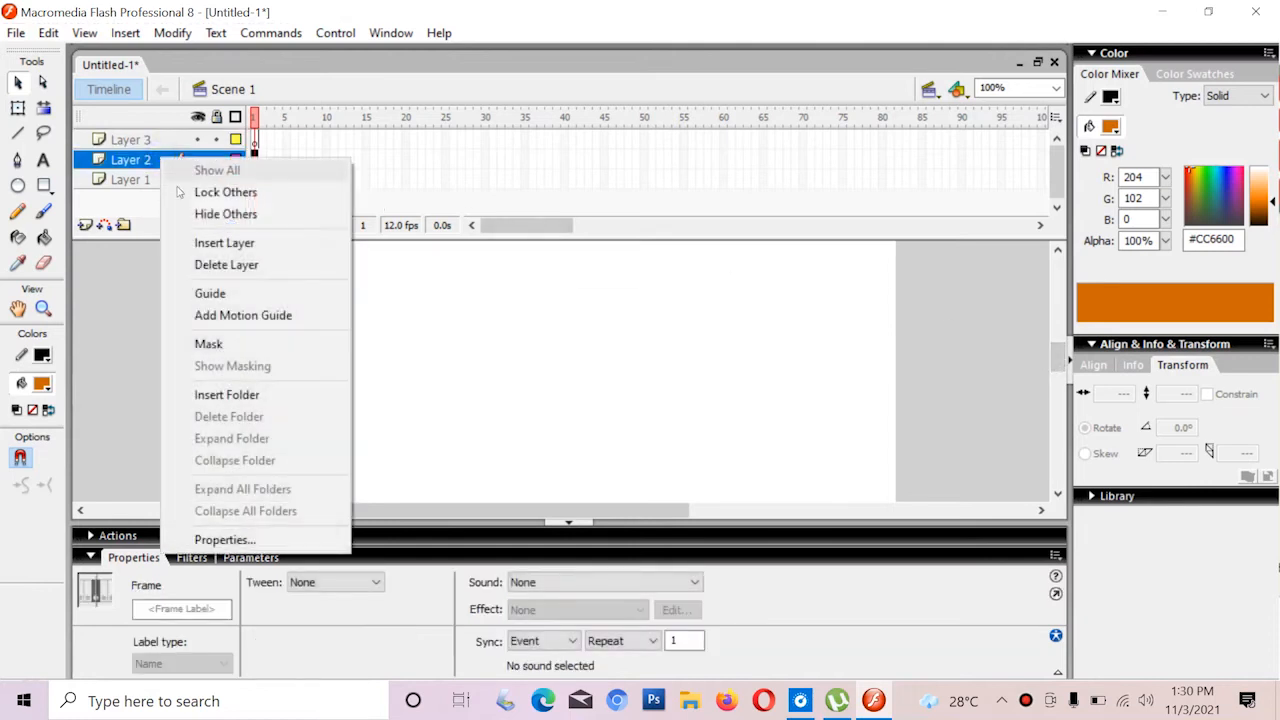
{"action": "left_click", "coordinate": [205, 264]}
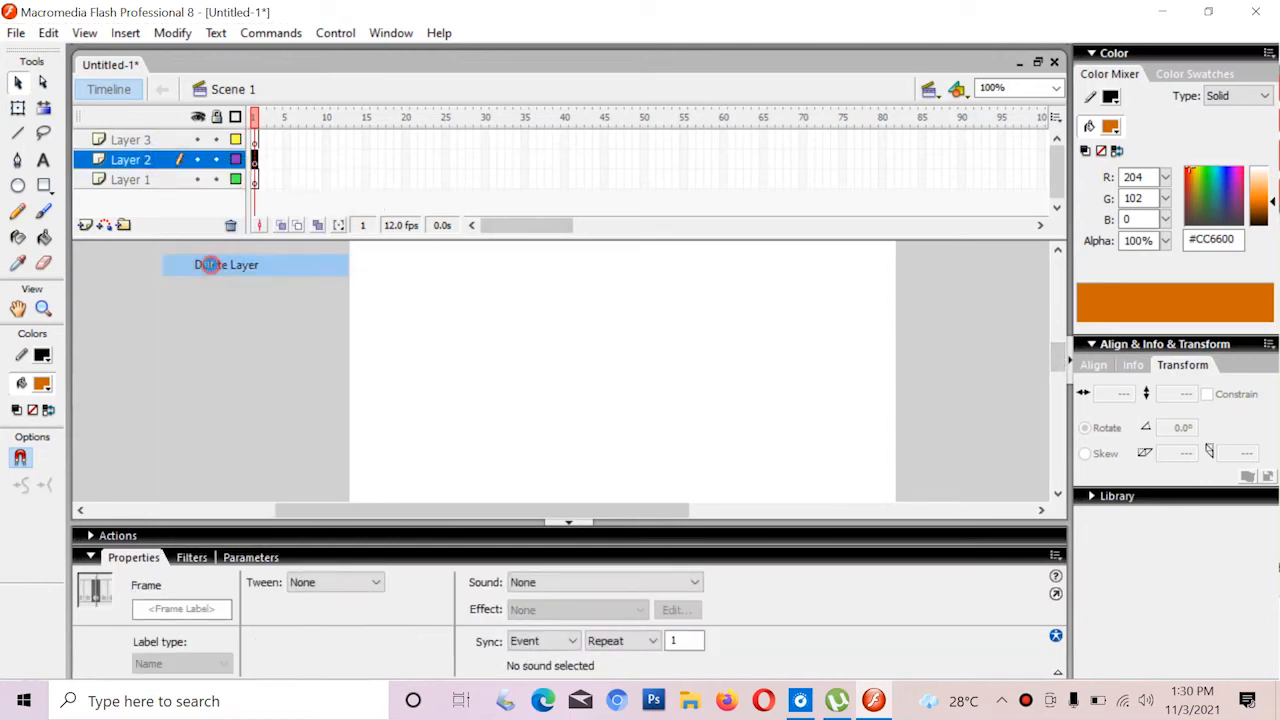
{"action": "right_click", "coordinate": [150, 143]}
{"action": "left_click", "coordinate": [186, 249]}
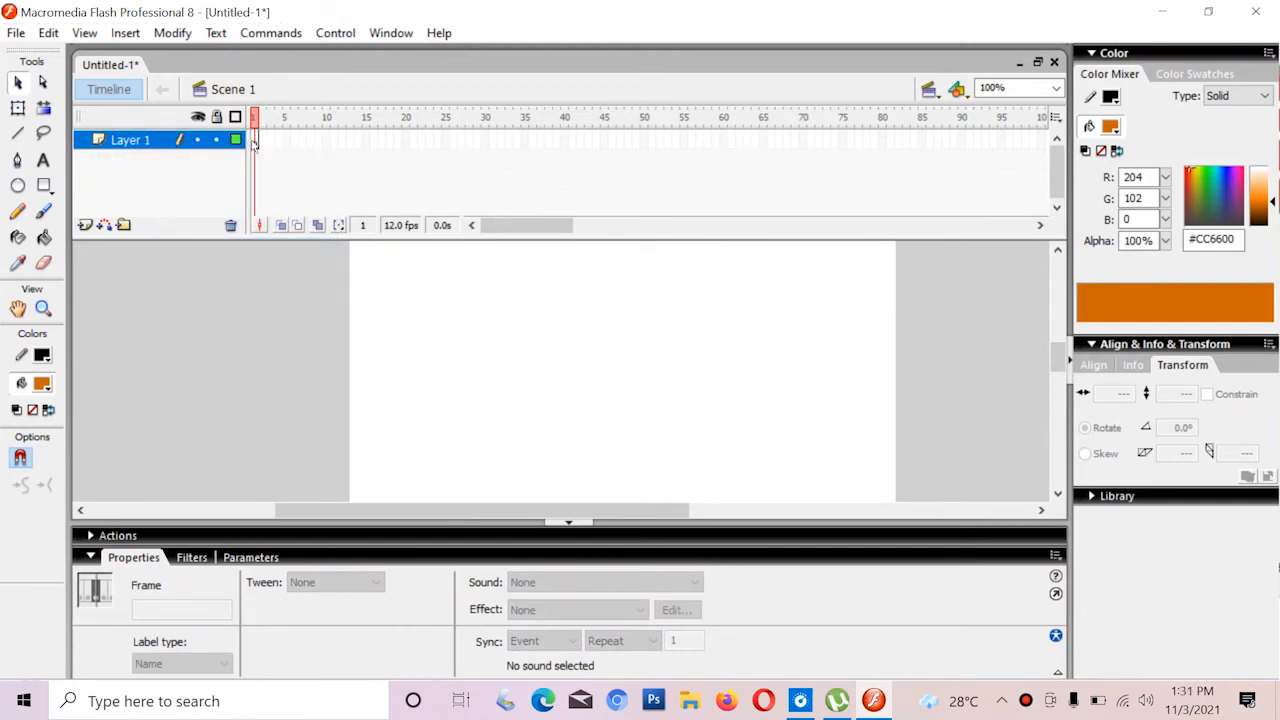
- Draw an orange circle with a black outline, about 85 px wide, near the stage's left edge in frame 1 of Layer 1
{"action": "left_click", "coordinate": [254, 142]}
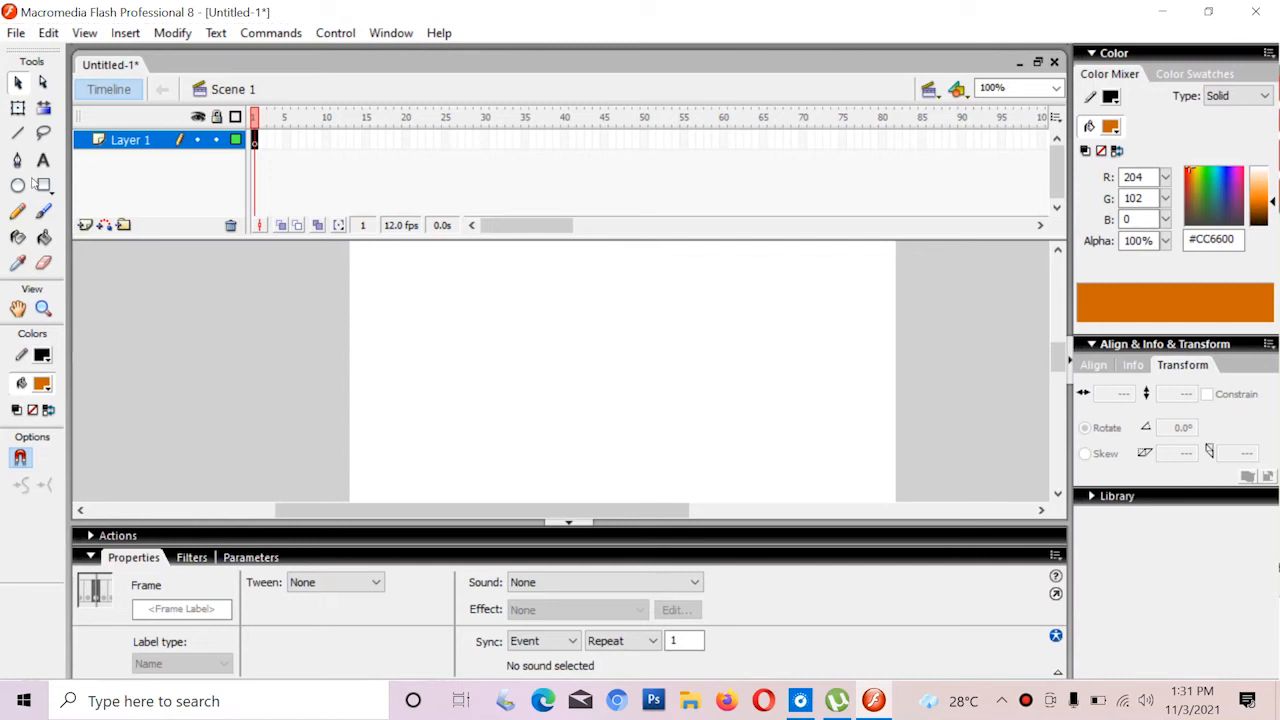
{"action": "left_click", "coordinate": [18, 187]}
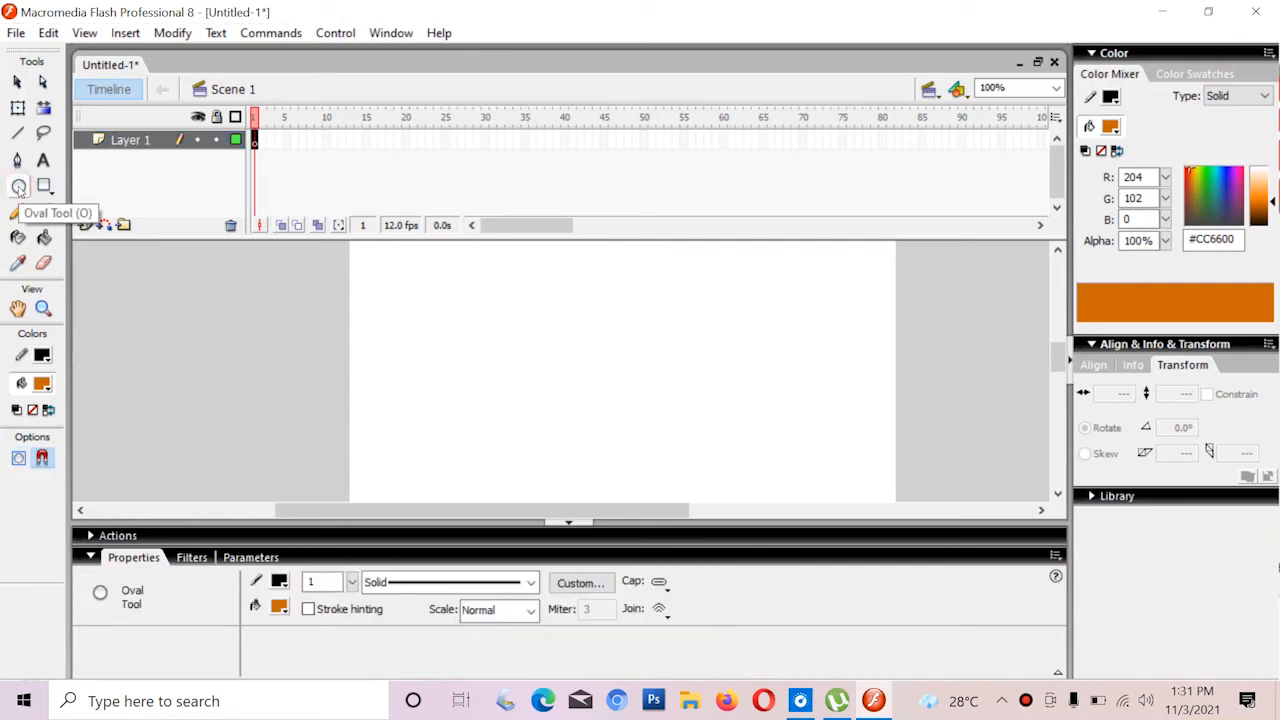
{"action": "left_click_drag", "start_coordinate": [370, 326], "coordinate": [449, 402]}
{"action": "left_click_drag", "start_coordinate": [454, 408], "coordinate": [524, 370]}
{"action": "key", "text": "v"}
{"action": "left_click", "coordinate": [414, 374]}
{"action": "key", "text": "ctrl+z"}
- Convert the whole circle, fill and outline, to a movie clip symbol, keeping the default name and registration
{"action": "mouse_move", "coordinate": [511, 286]}
{"action": "left_mouse_down"}
{"action": "mouse_move", "coordinate": [404, 392]}
{"action": "mouse_move", "coordinate": [339, 420]}
{"action": "left_mouse_up"}
{"action": "right_click", "coordinate": [412, 377]}
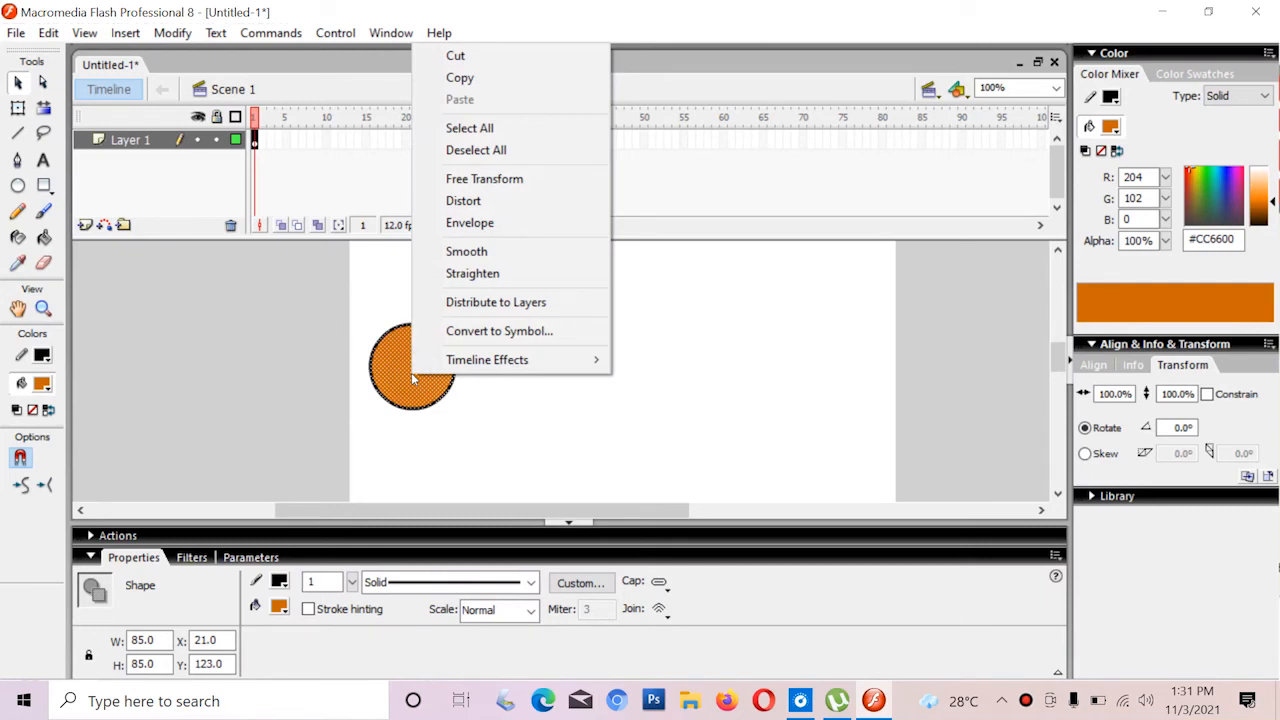
{"action": "left_click", "coordinate": [474, 340]}
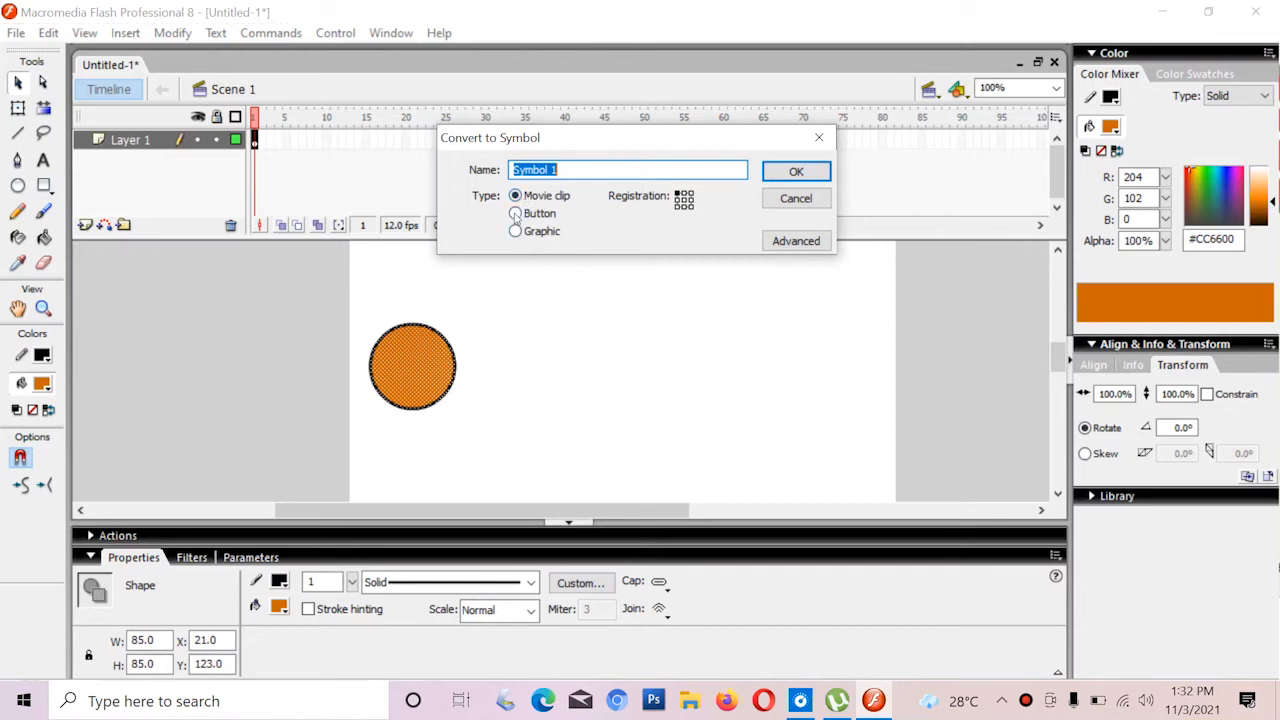
{"action": "left_click", "coordinate": [515, 214]}
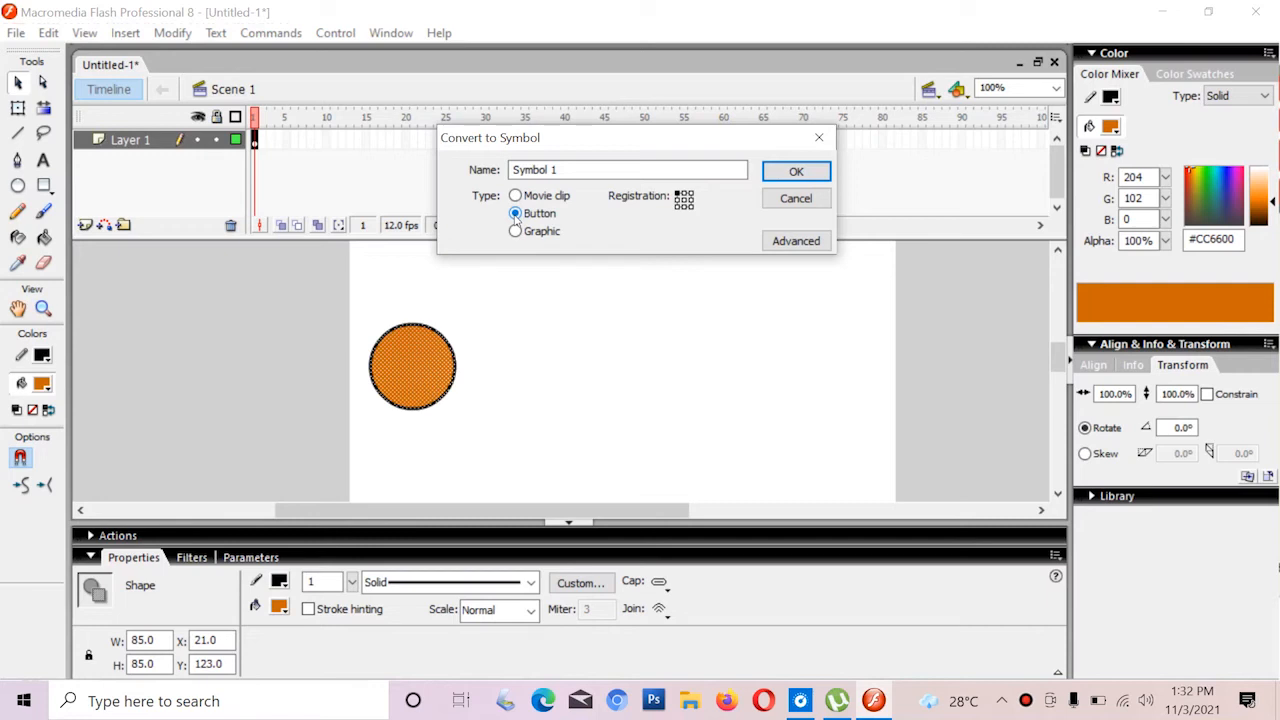
{"action": "left_click", "coordinate": [516, 233]}
{"action": "left_click", "coordinate": [515, 196]}
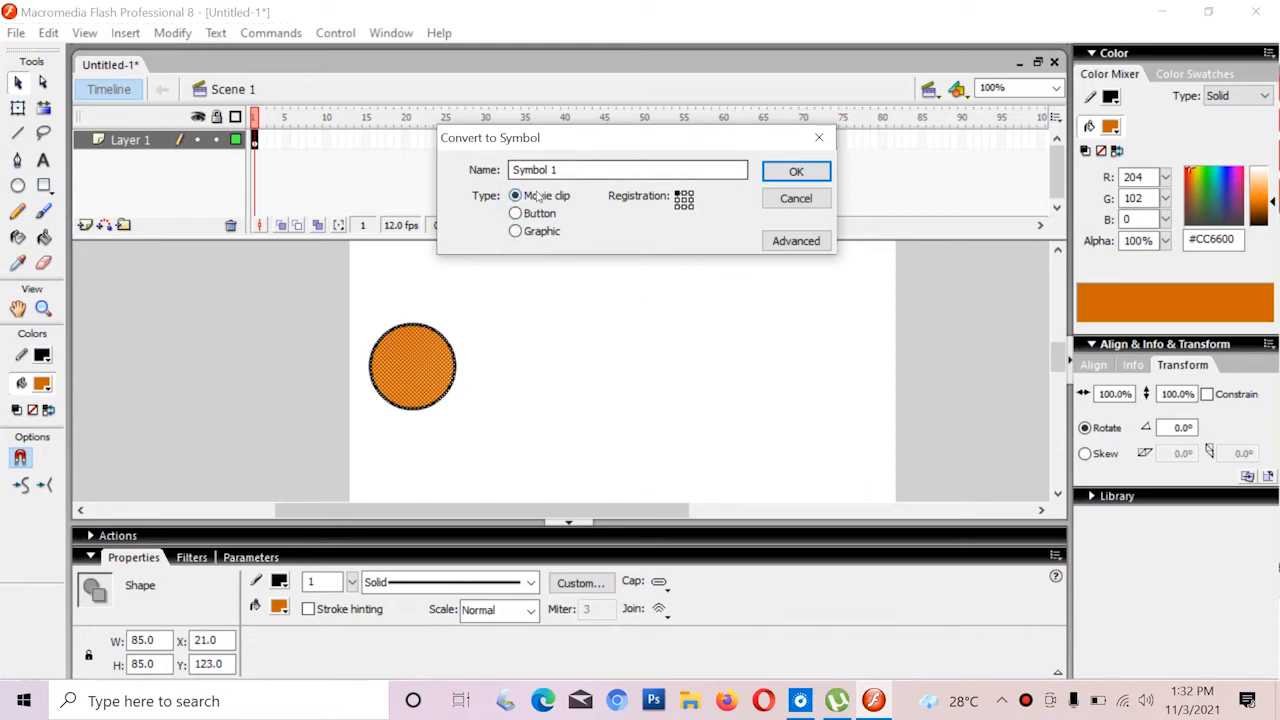
{"action": "left_click", "coordinate": [788, 177]}
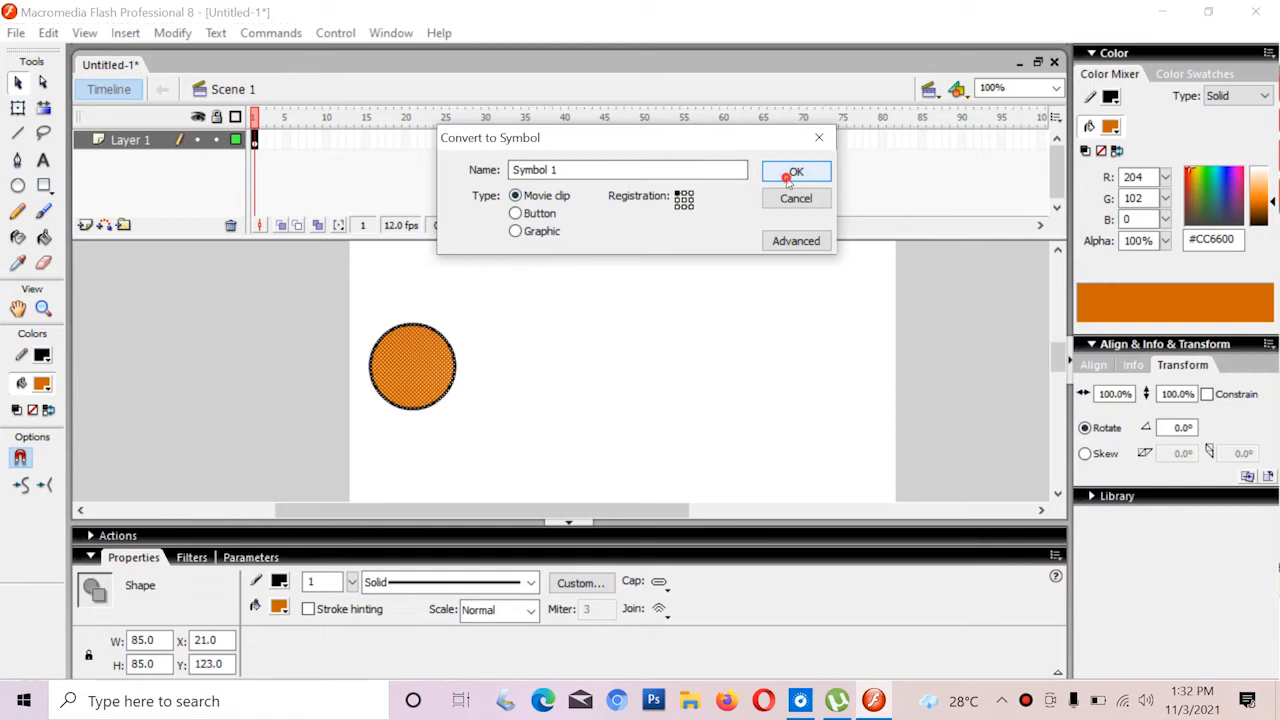
{"action": "left_click", "coordinate": [580, 404]}
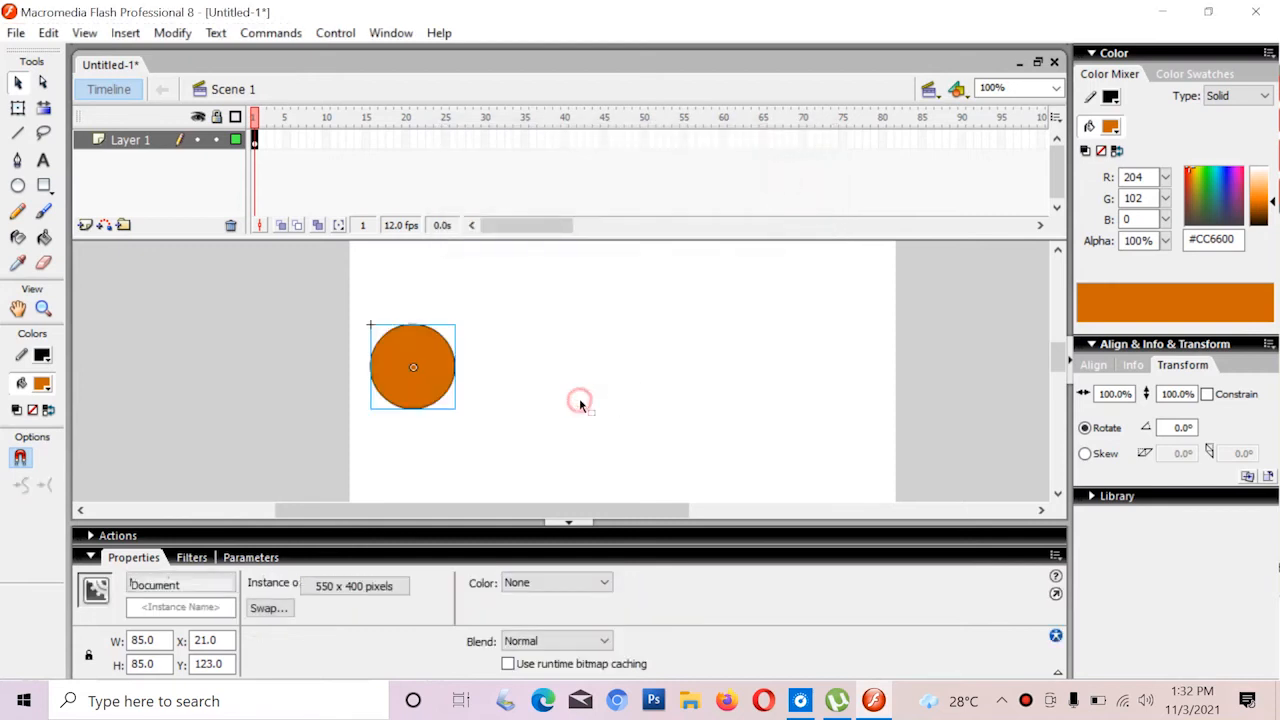
- Select the circle and the first few frames of Layer 1 one after another on the timeline
{"action": "left_click", "coordinate": [418, 385]}
{"action": "left_click", "coordinate": [258, 150]}
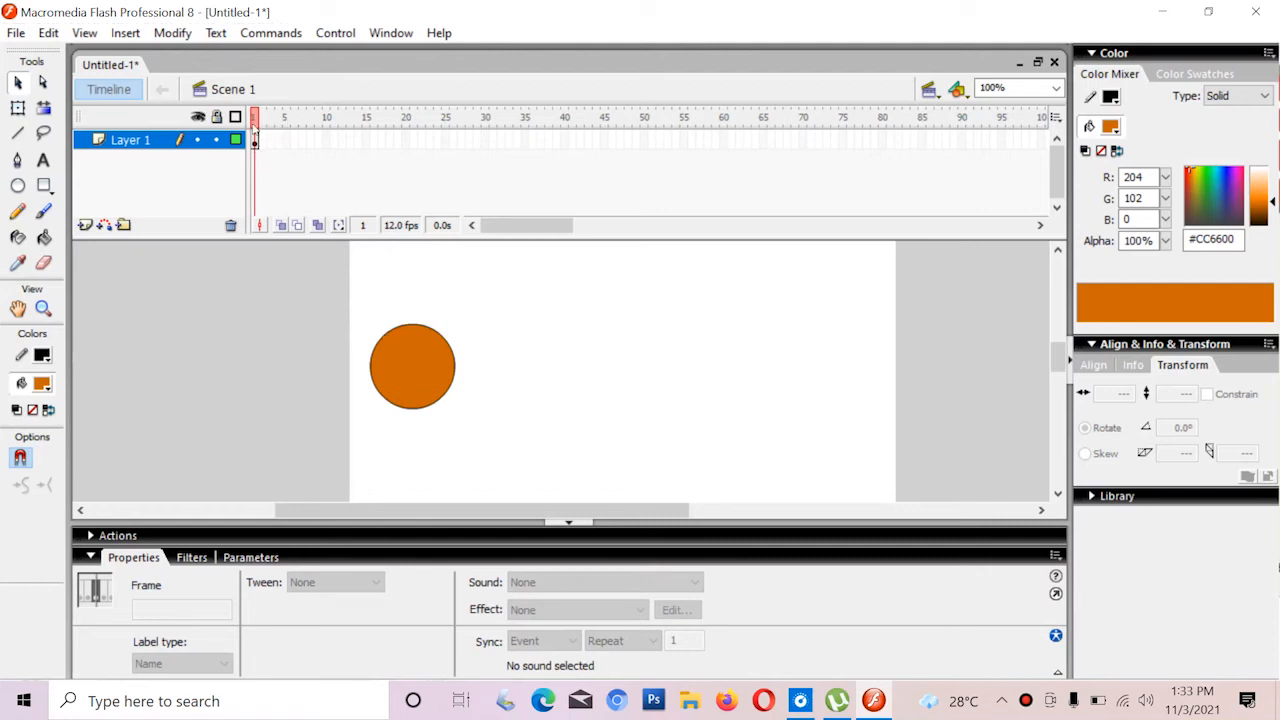
{"action": "left_click", "coordinate": [254, 142]}
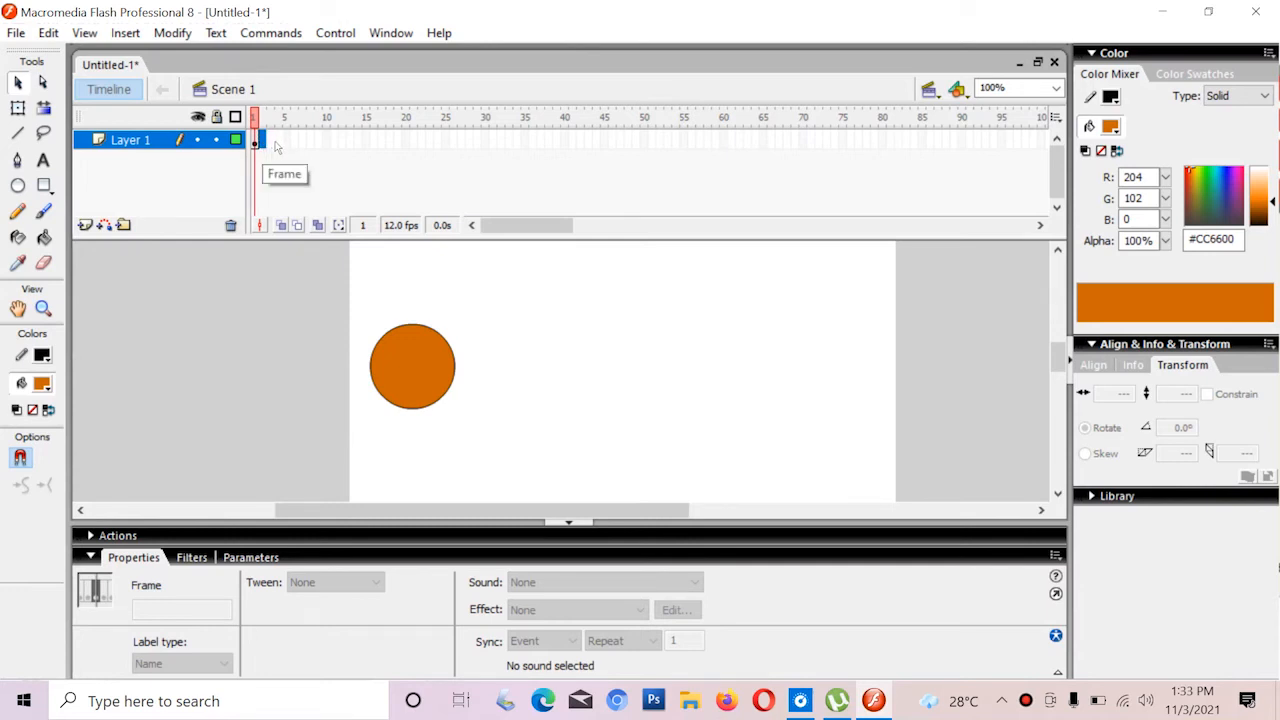
{"action": "left_click", "coordinate": [272, 143]}
{"action": "left_click", "coordinate": [278, 145]}
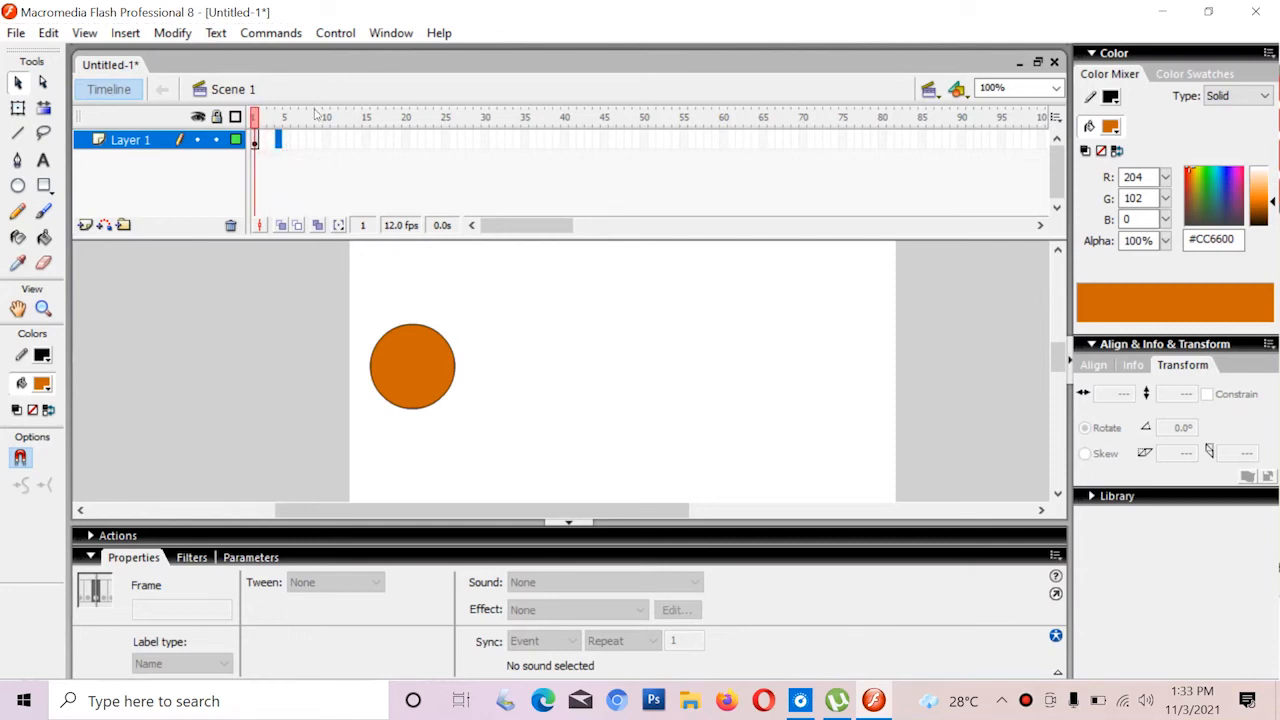
- Insert a keyframe at frame 25 of Layer 1
{"action": "mouse_move", "coordinate": [564, 225]}
{"action": "left_mouse_down"}
{"action": "mouse_move", "coordinate": [1022, 215]}
{"action": "mouse_move", "coordinate": [564, 219]}
{"action": "left_mouse_up"}
{"action": "left_click", "coordinate": [446, 140]}
{"action": "right_click", "coordinate": [446, 142]}
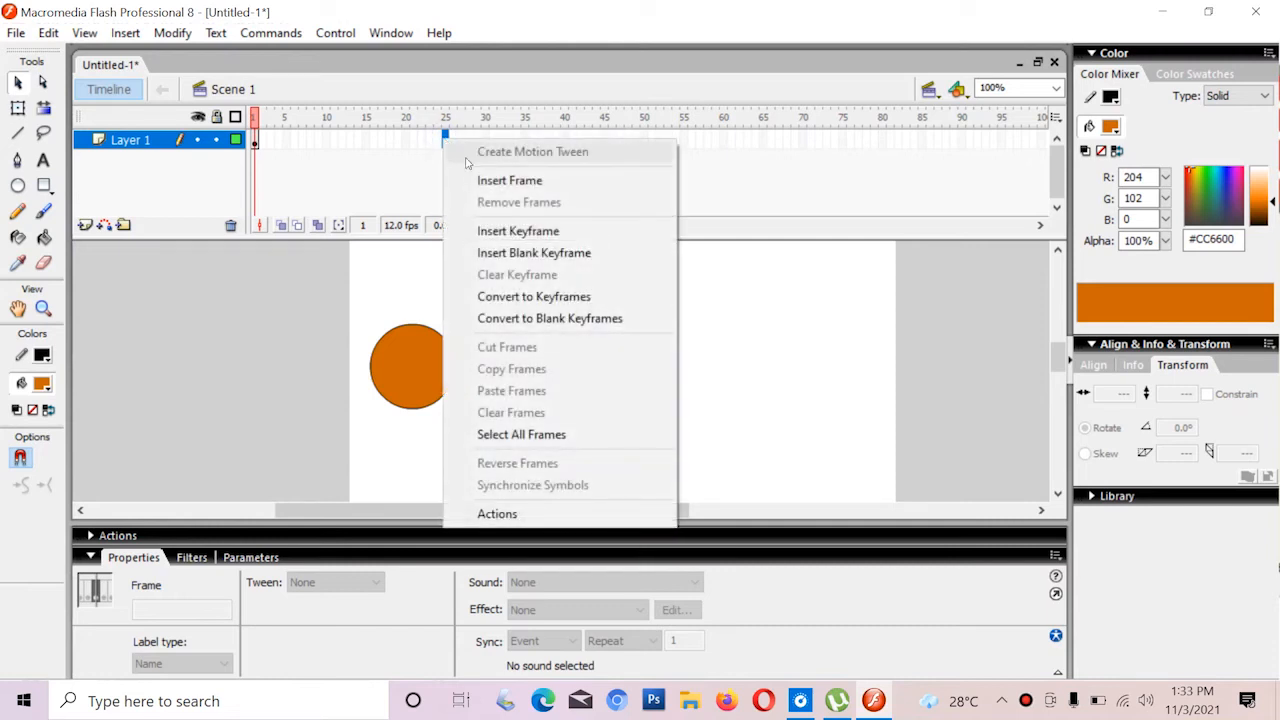
{"action": "left_click", "coordinate": [502, 232]}
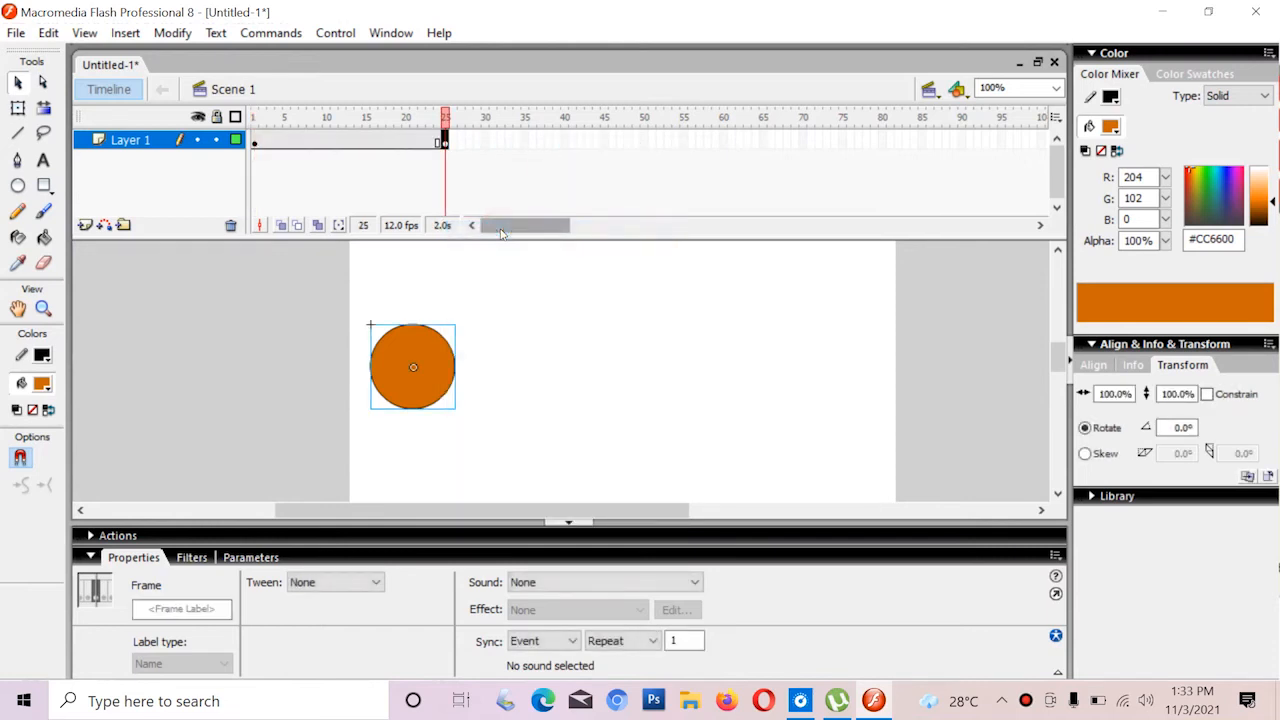
- Play the timeline from frame 1 to frame 25 and return to frame 1
{"action": "left_click", "coordinate": [255, 142]}
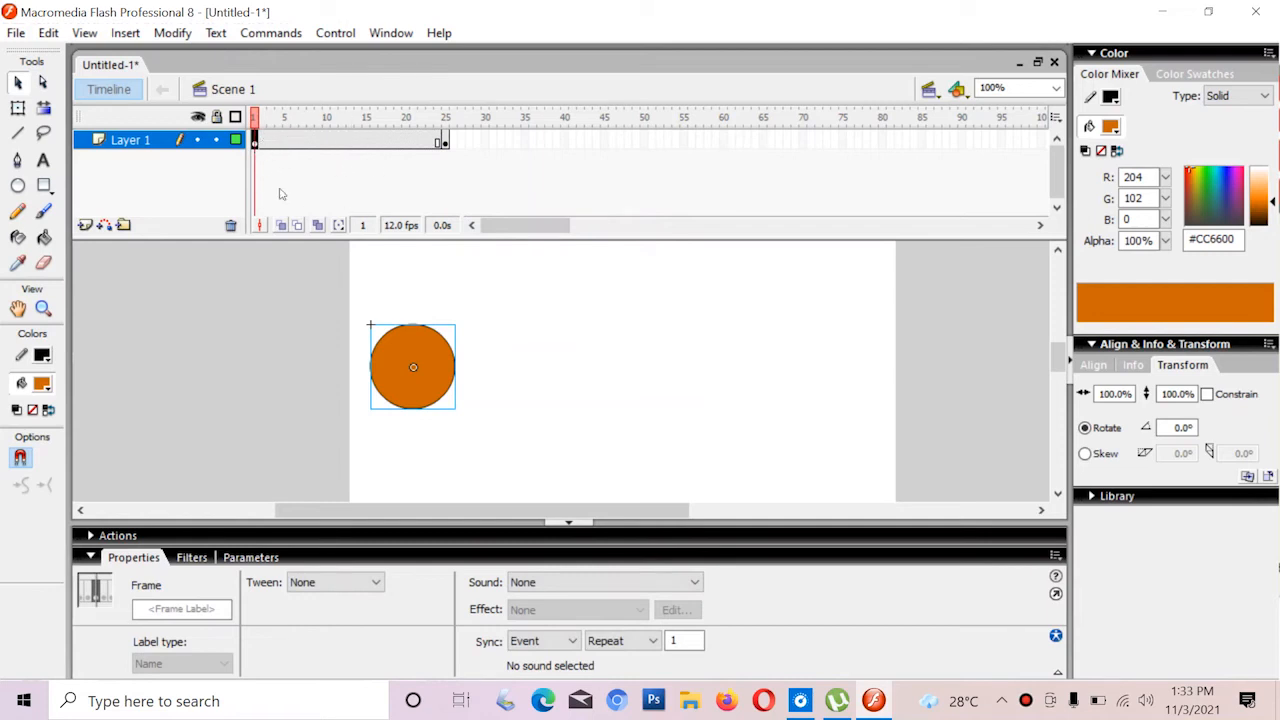
{"action": "left_click", "coordinate": [261, 142]}
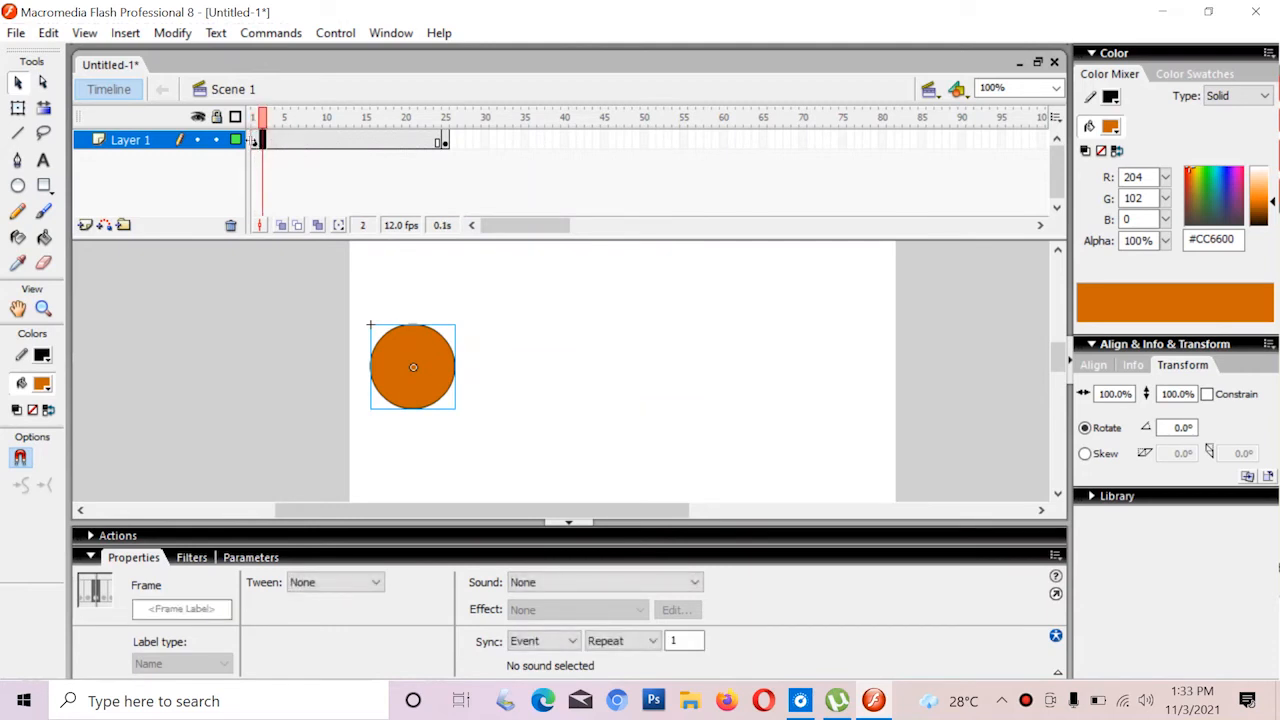
{"action": "left_click", "coordinate": [255, 142]}
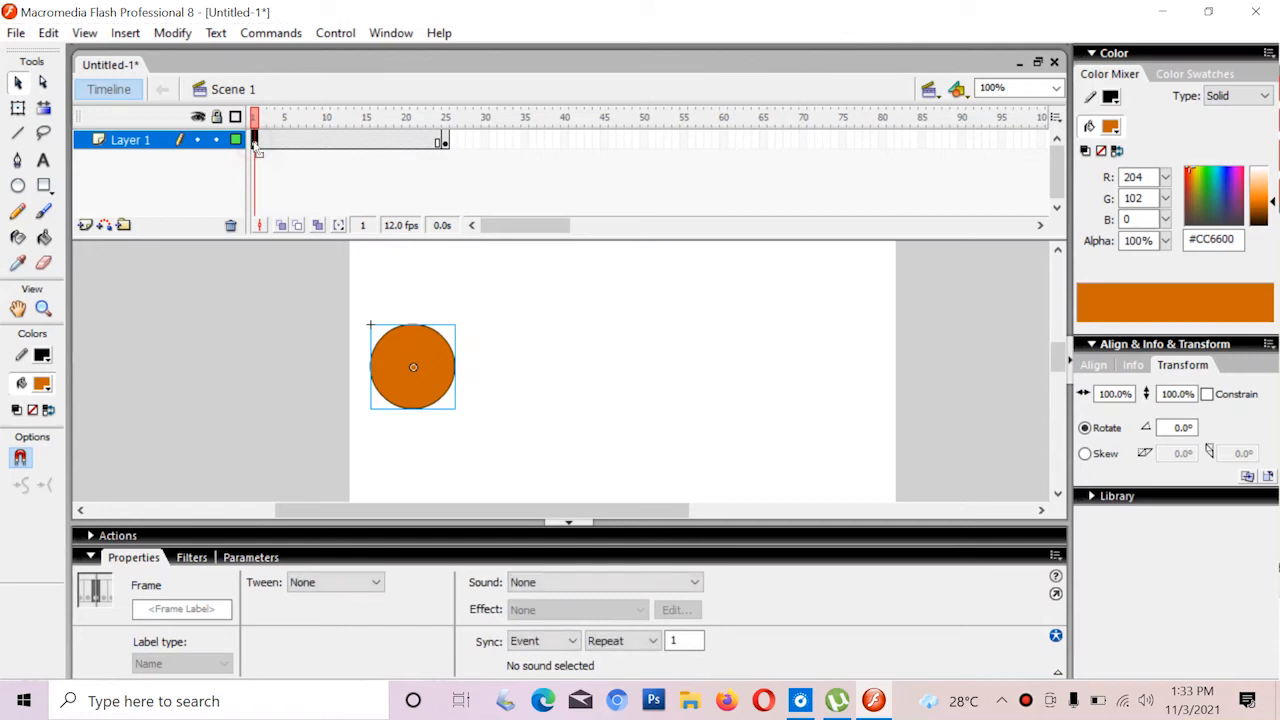
{"action": "key", "text": "Return"}
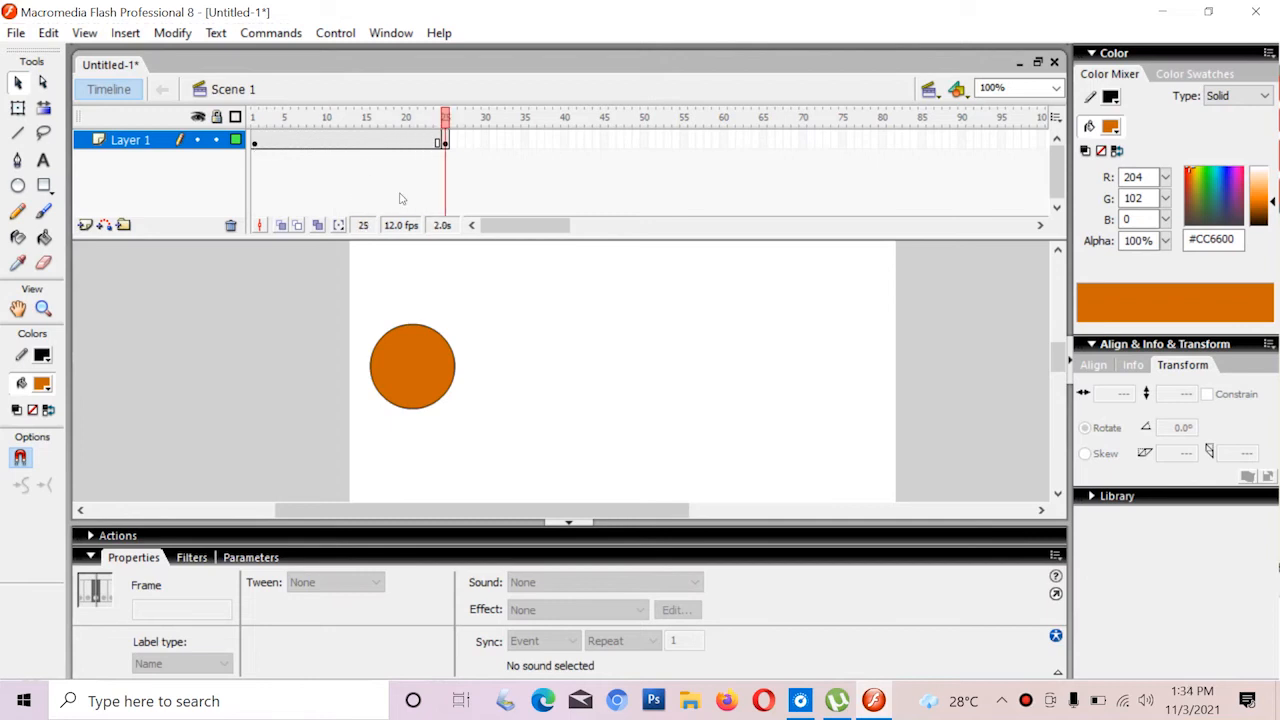
{"action": "left_click", "coordinate": [254, 141]}
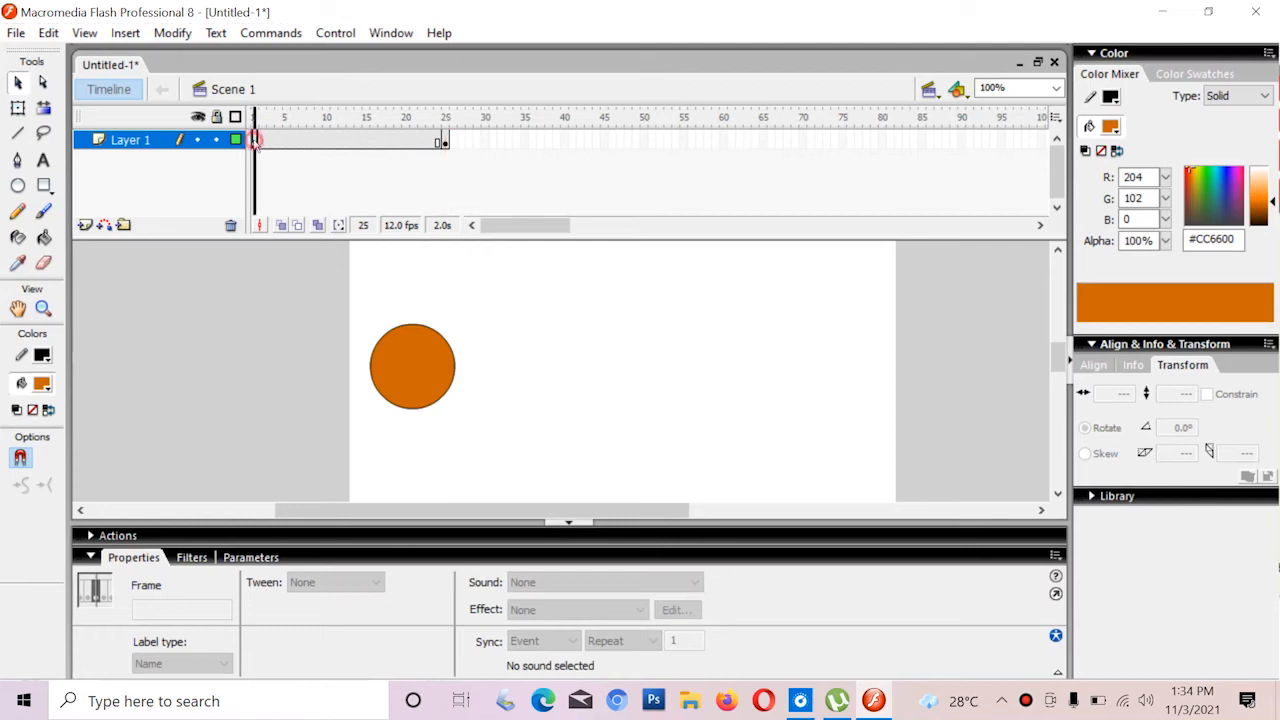
- Compare the two keyframes and move the circle at frame 25 horizontally to the stage's right side, at about X 386
{"action": "left_click", "coordinate": [445, 141]}
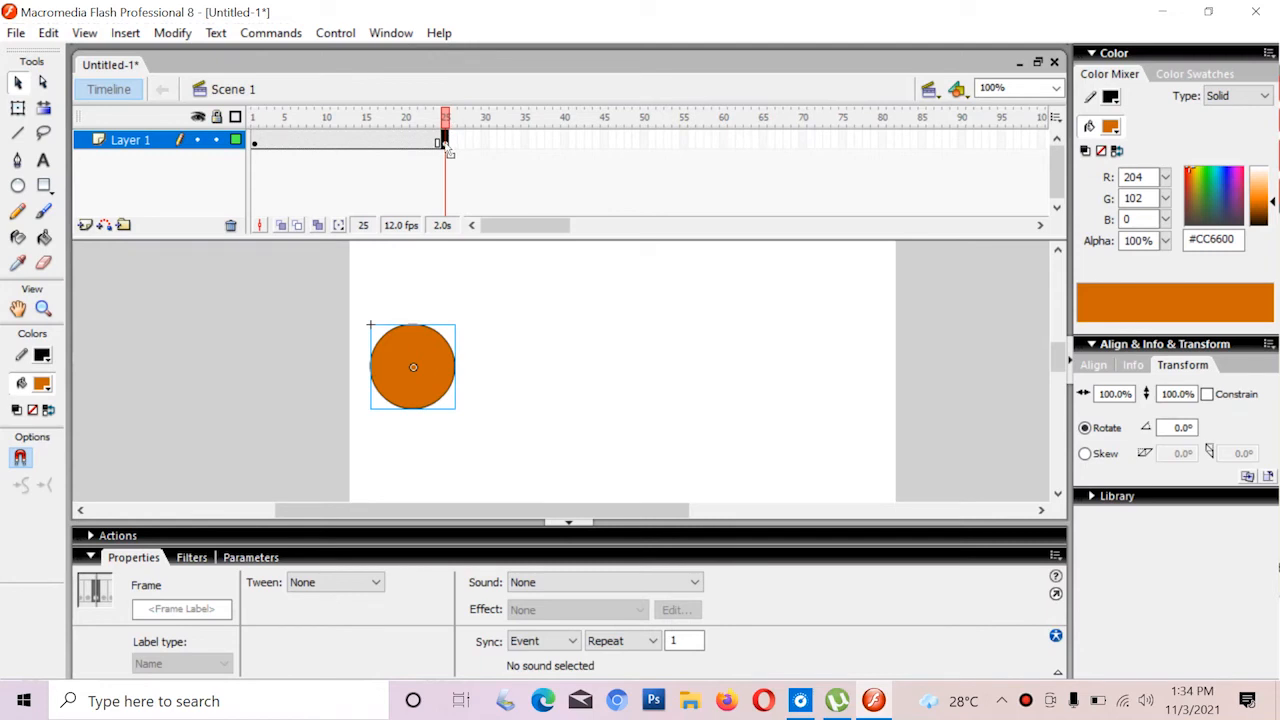
{"action": "left_click", "coordinate": [256, 141]}
{"action": "left_click", "coordinate": [256, 141]}
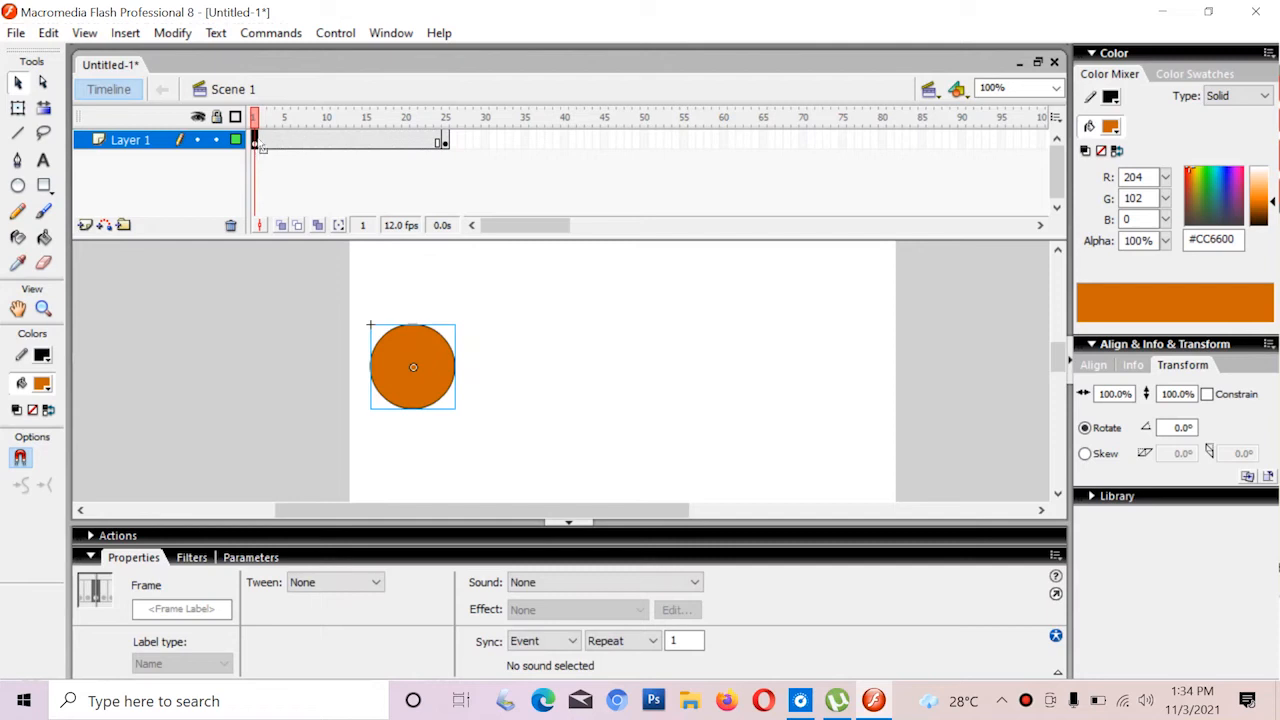
{"action": "left_click", "coordinate": [444, 142]}
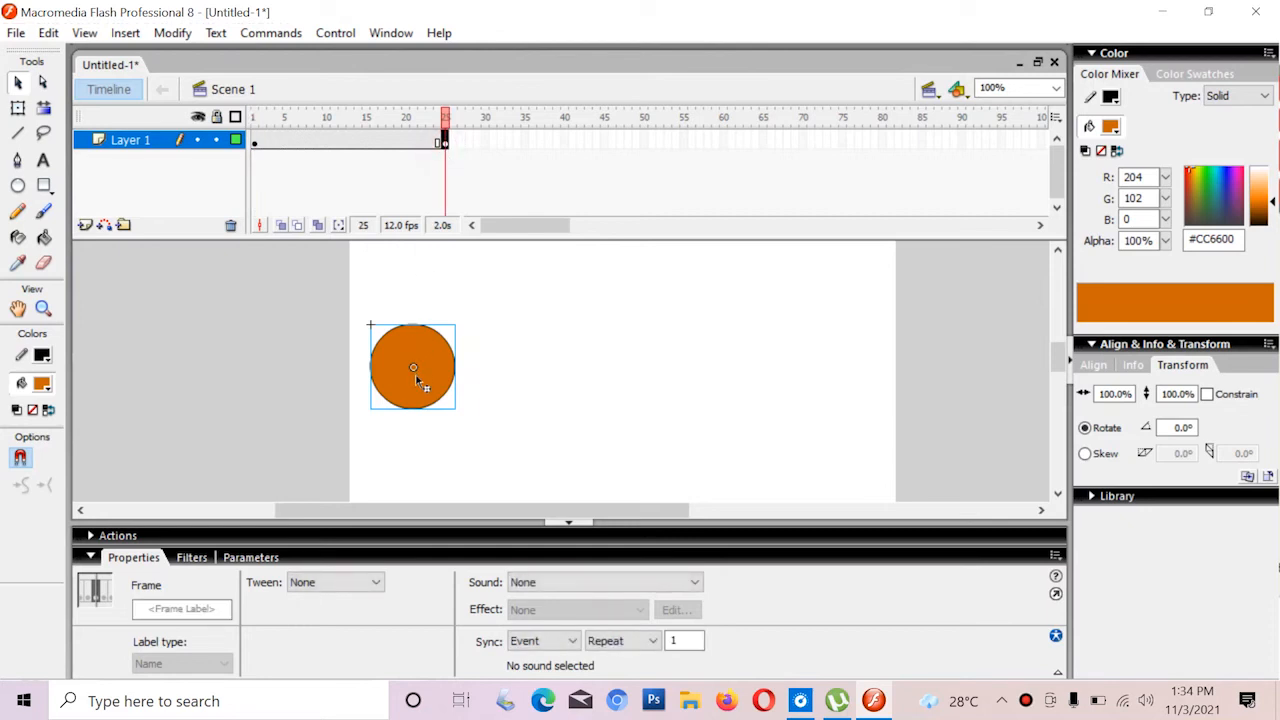
{"action": "left_click_drag", "start_coordinate": [417, 381], "coordinate": [778, 377]}
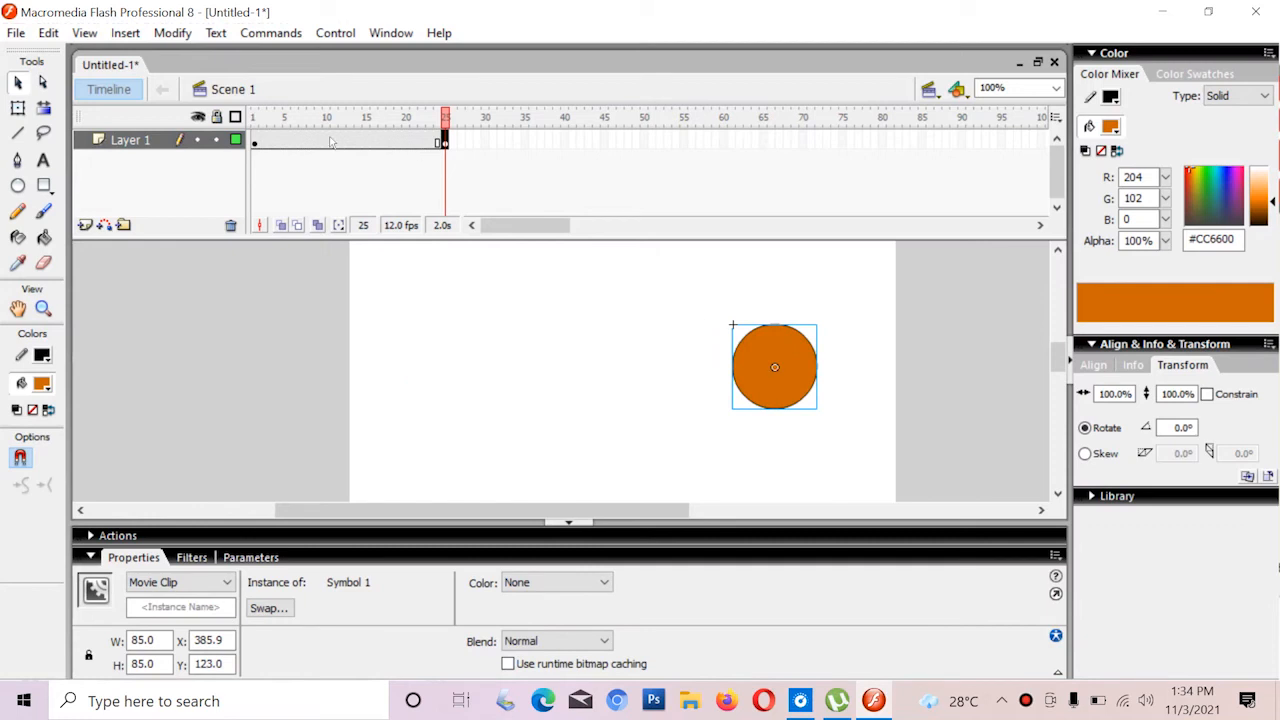
- Play the animation from frame 1 and check the circle's position at the first and last keyframes
{"action": "left_click", "coordinate": [255, 143]}
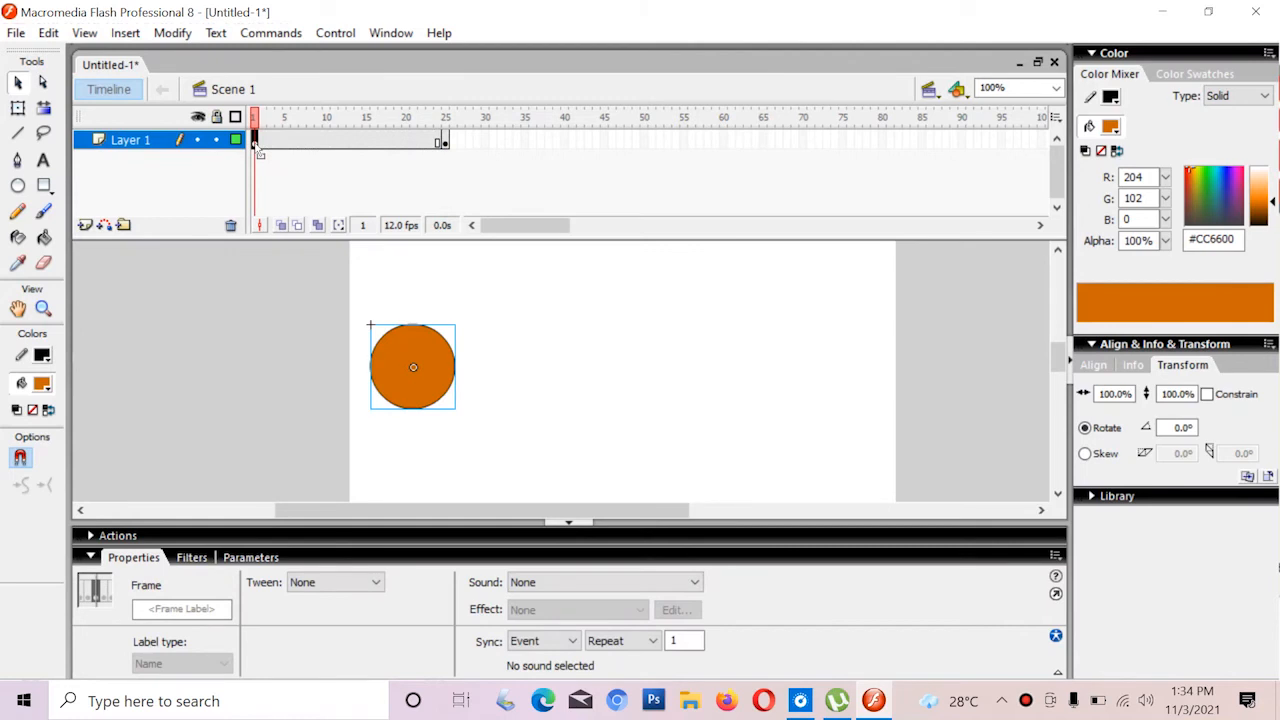
{"action": "key", "text": "Return"}
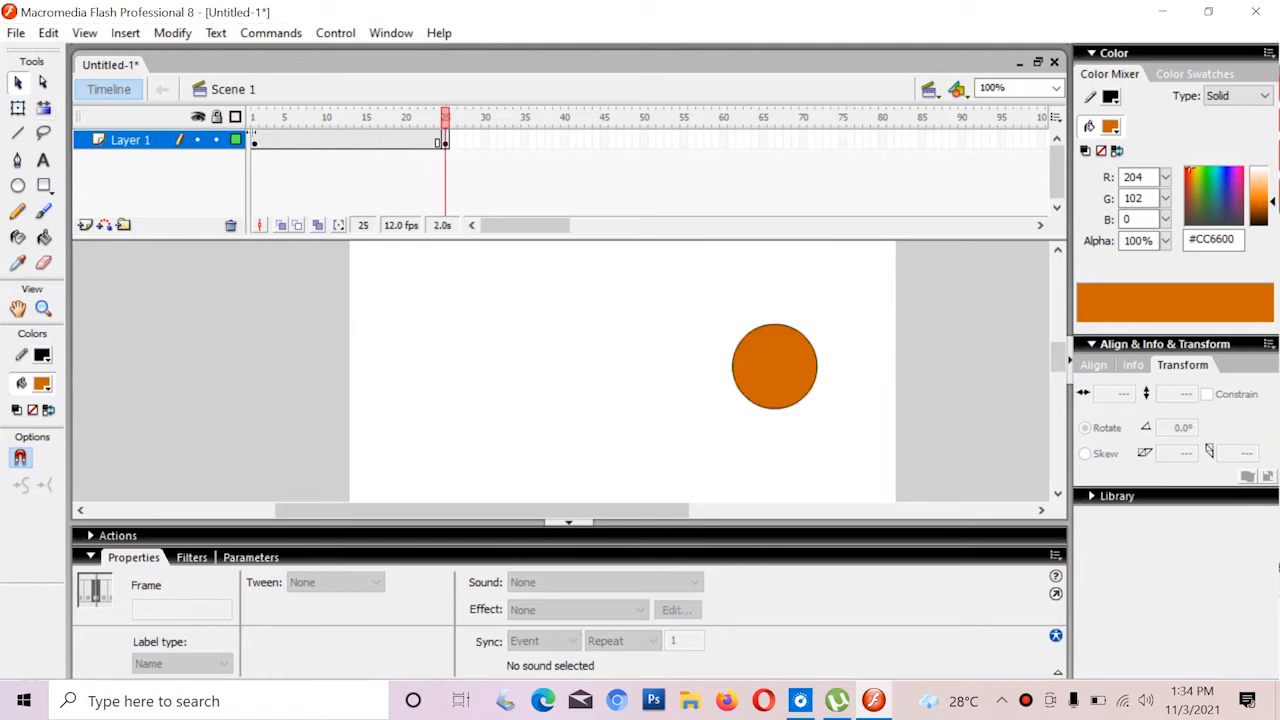
{"action": "left_click", "coordinate": [256, 141]}
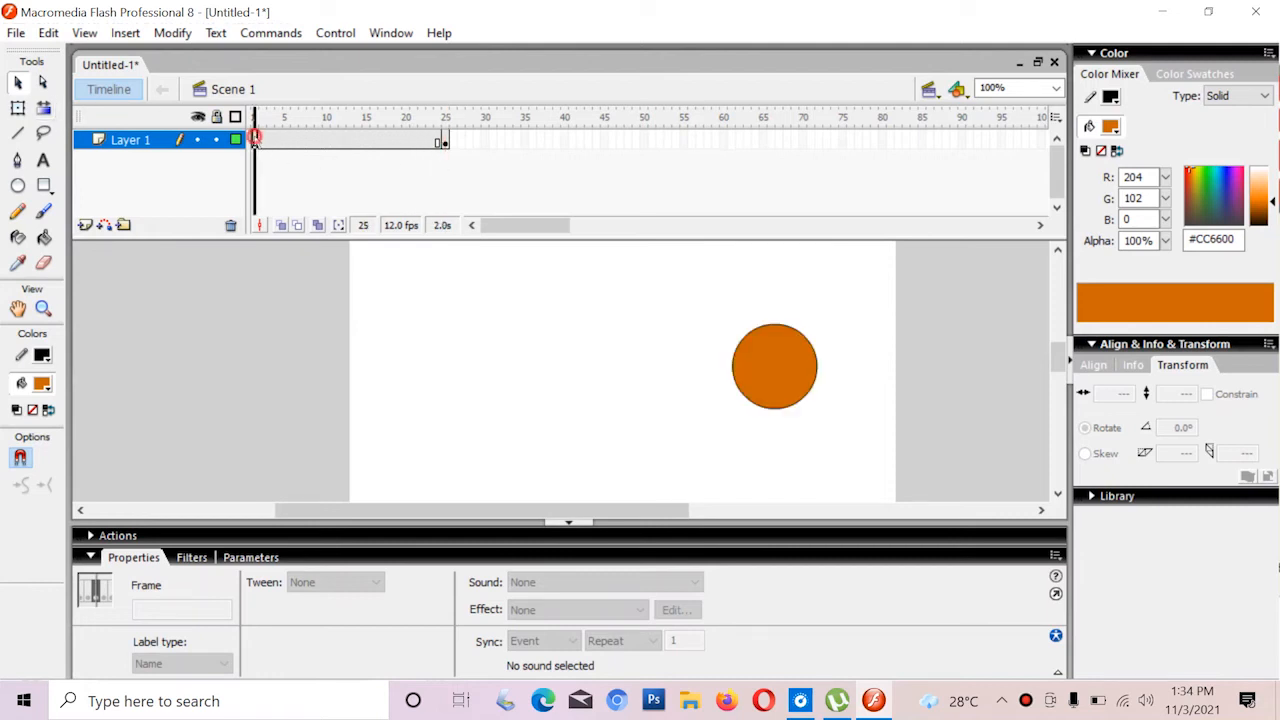
{"action": "left_click", "coordinate": [445, 141]}
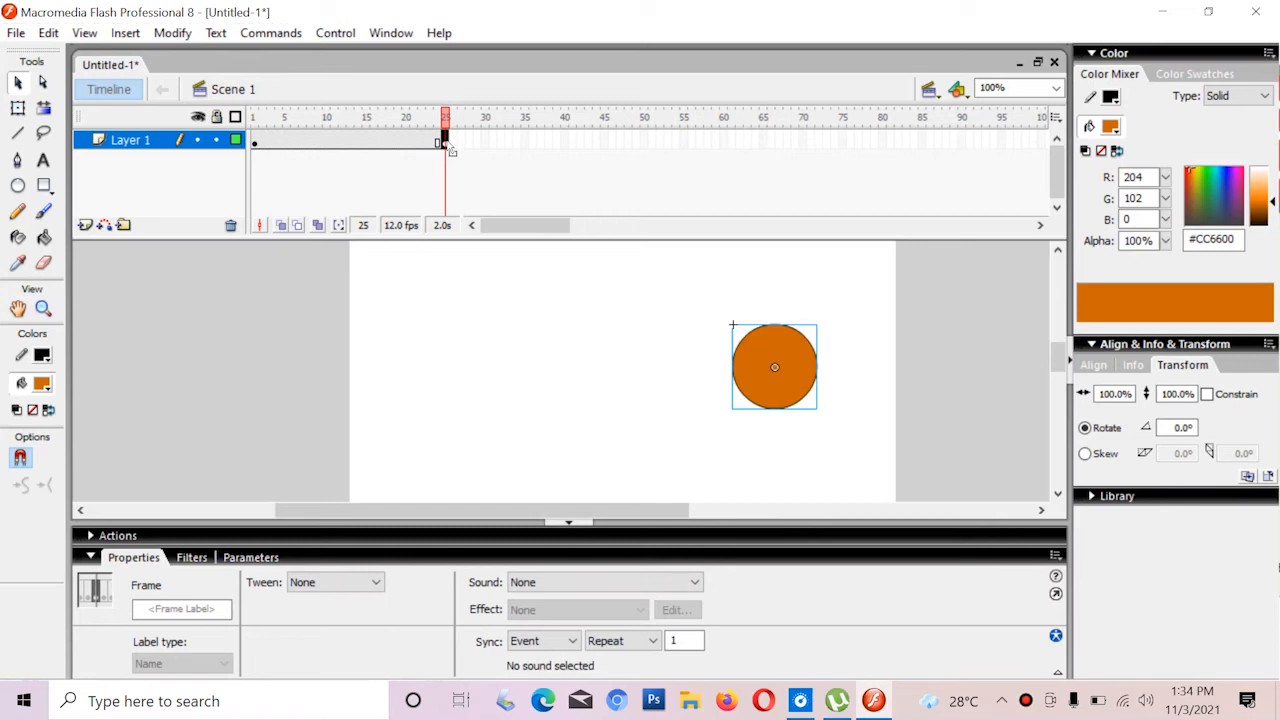
- Apply a Motion tween to the circle's animation from the first keyframe of Layer 1
{"action": "left_click", "coordinate": [254, 142]}
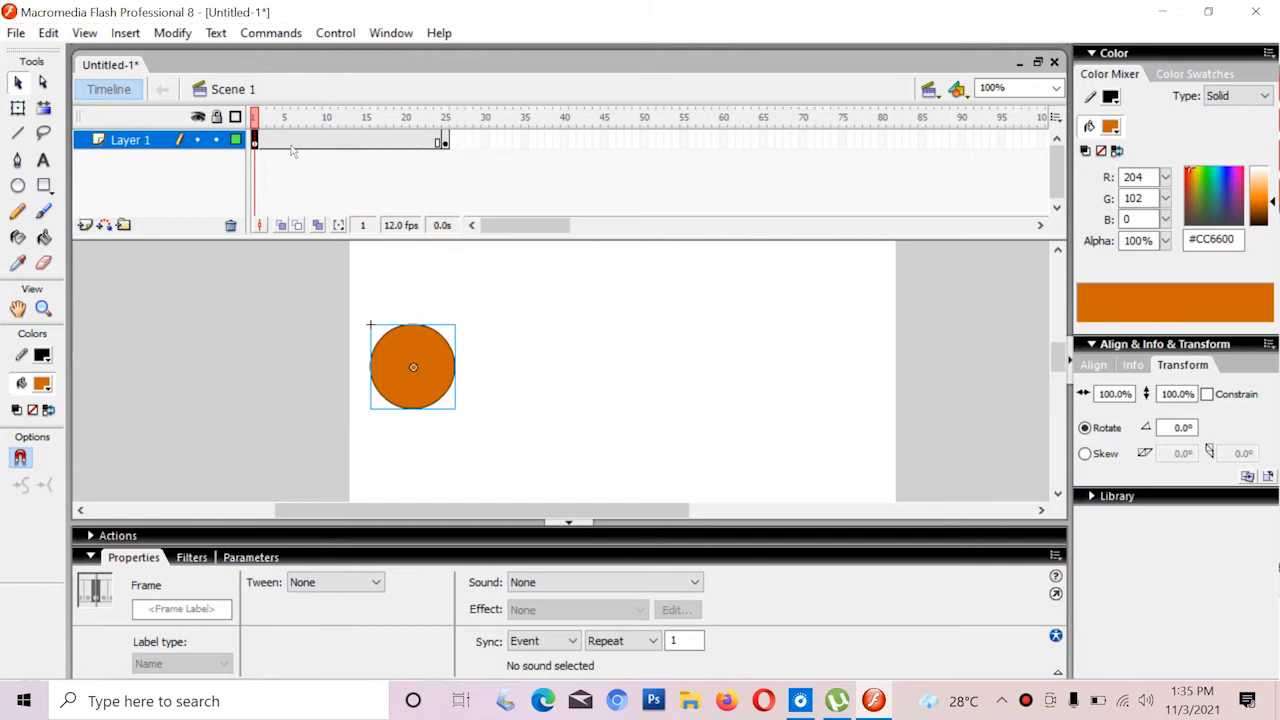
{"action": "left_click", "coordinate": [551, 317]}
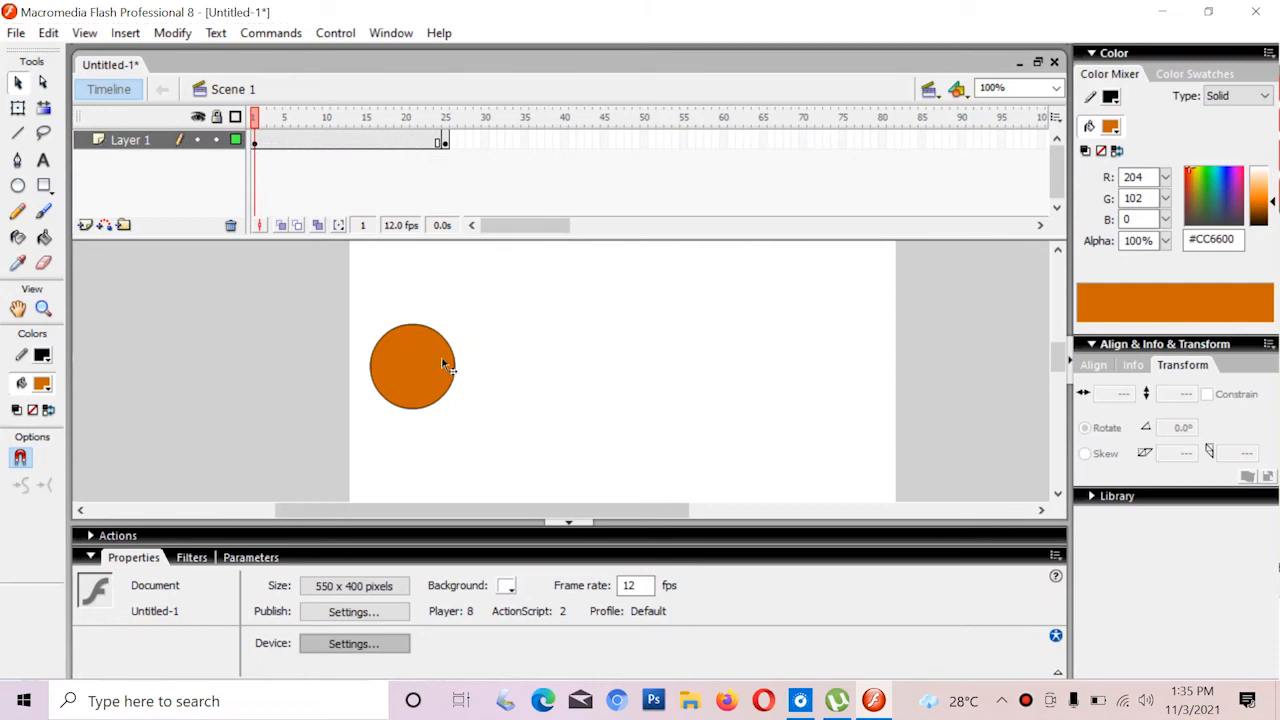
{"action": "left_click", "coordinate": [256, 140]}
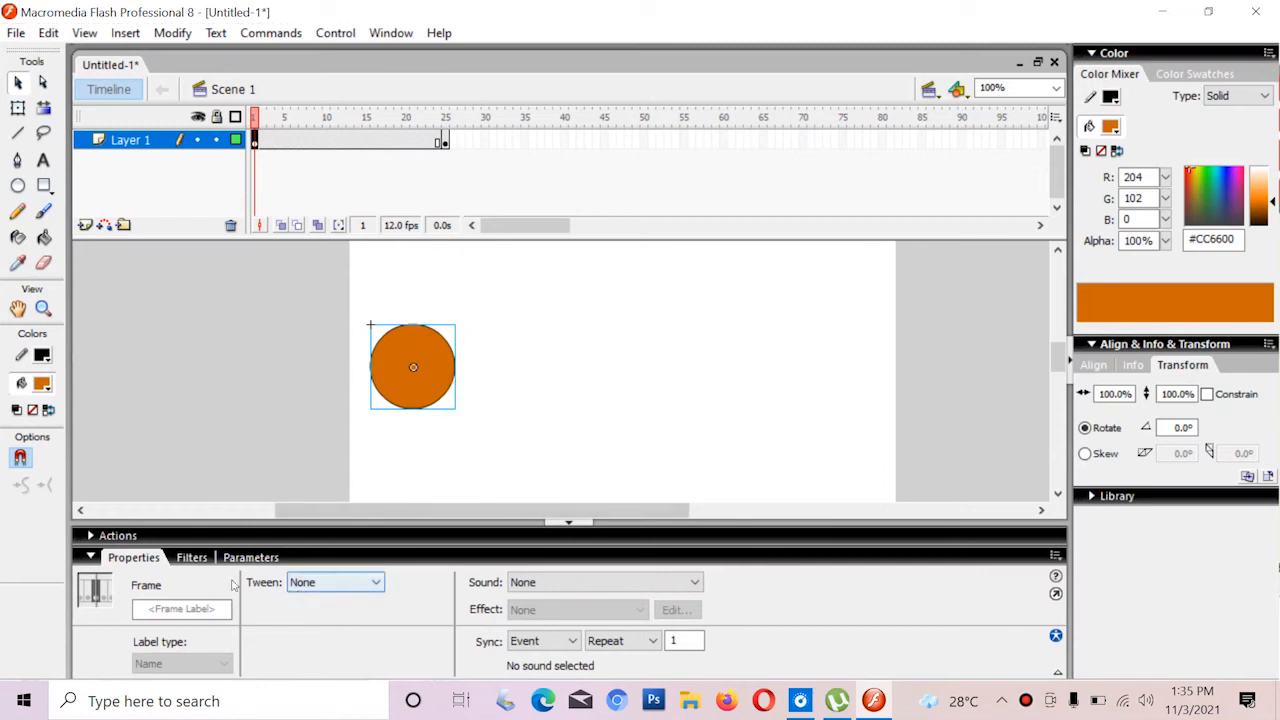
{"action": "left_click", "coordinate": [366, 590]}
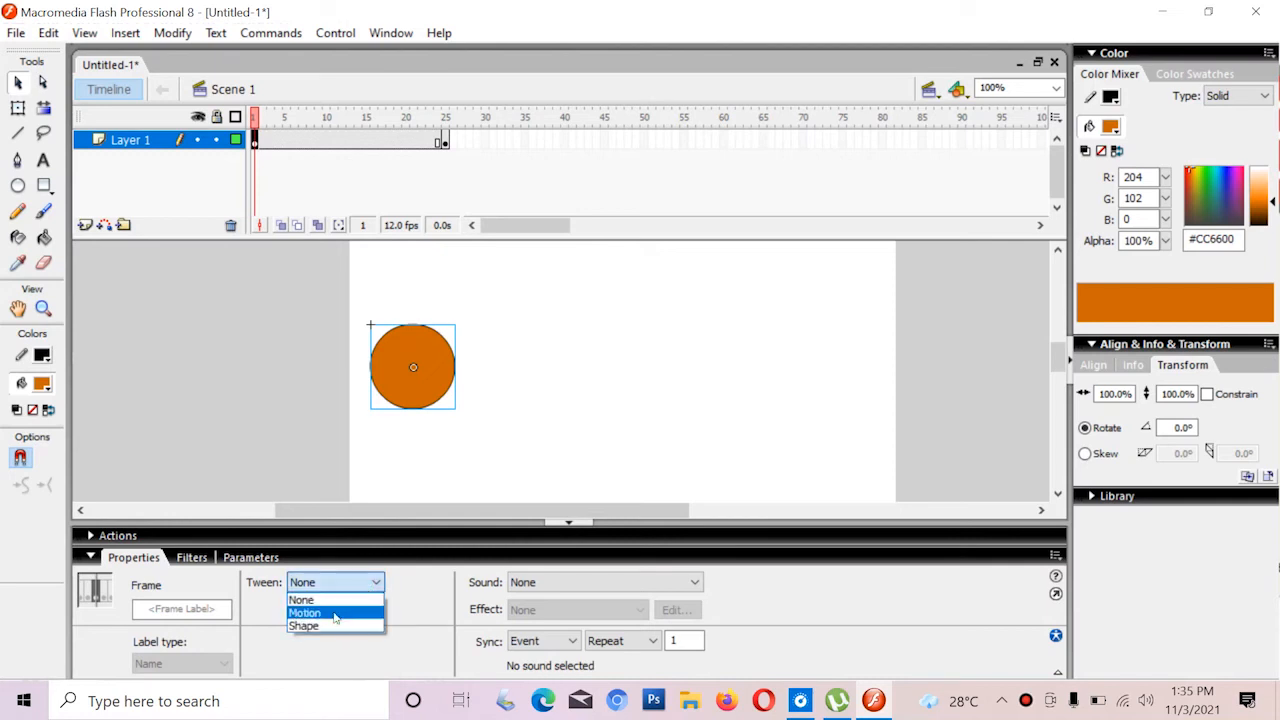
{"action": "left_click", "coordinate": [336, 613]}
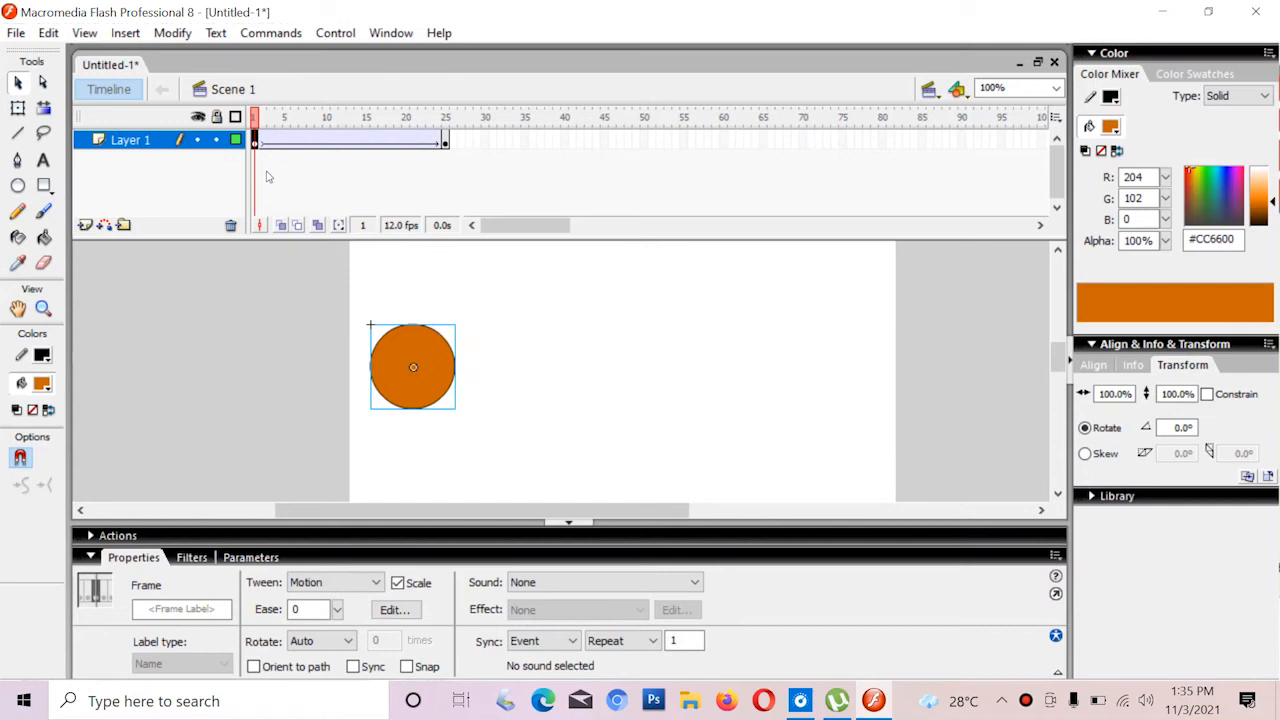
- Play the motion tween in the timeline, test the movie in the preview window, and close the preview
{"action": "key", "text": "Return"}
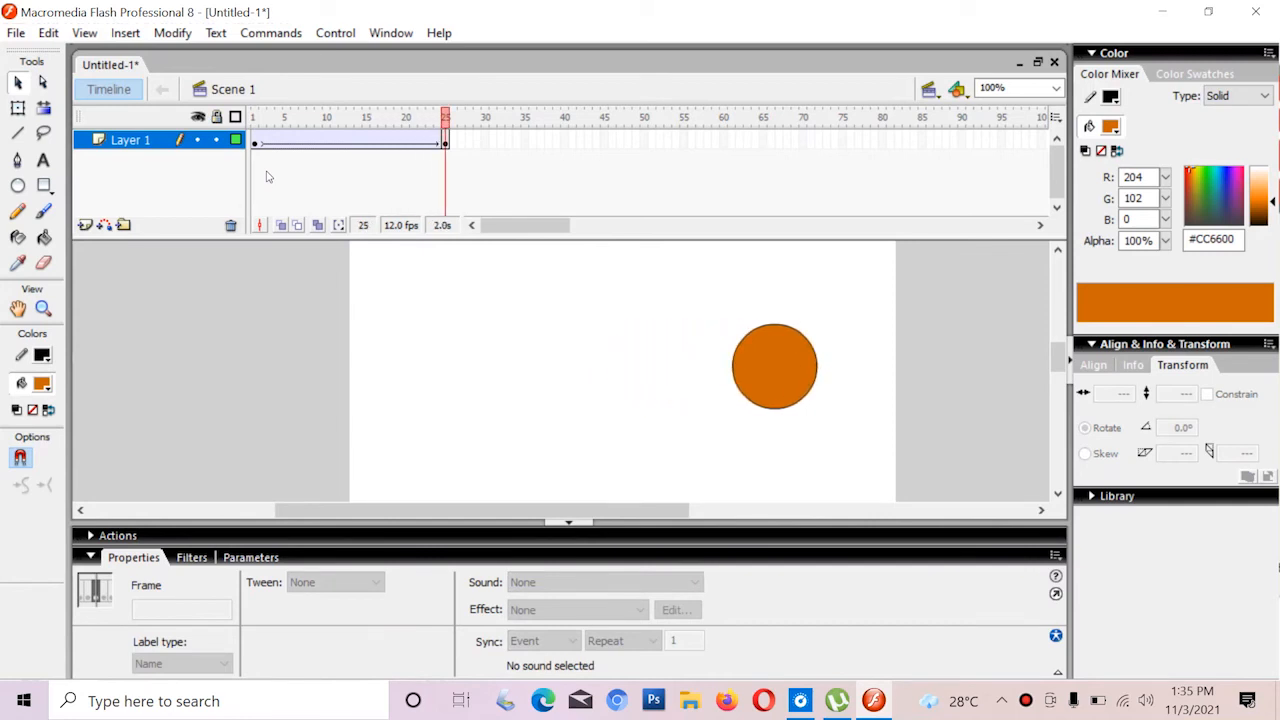
{"action": "left_click", "coordinate": [255, 142]}
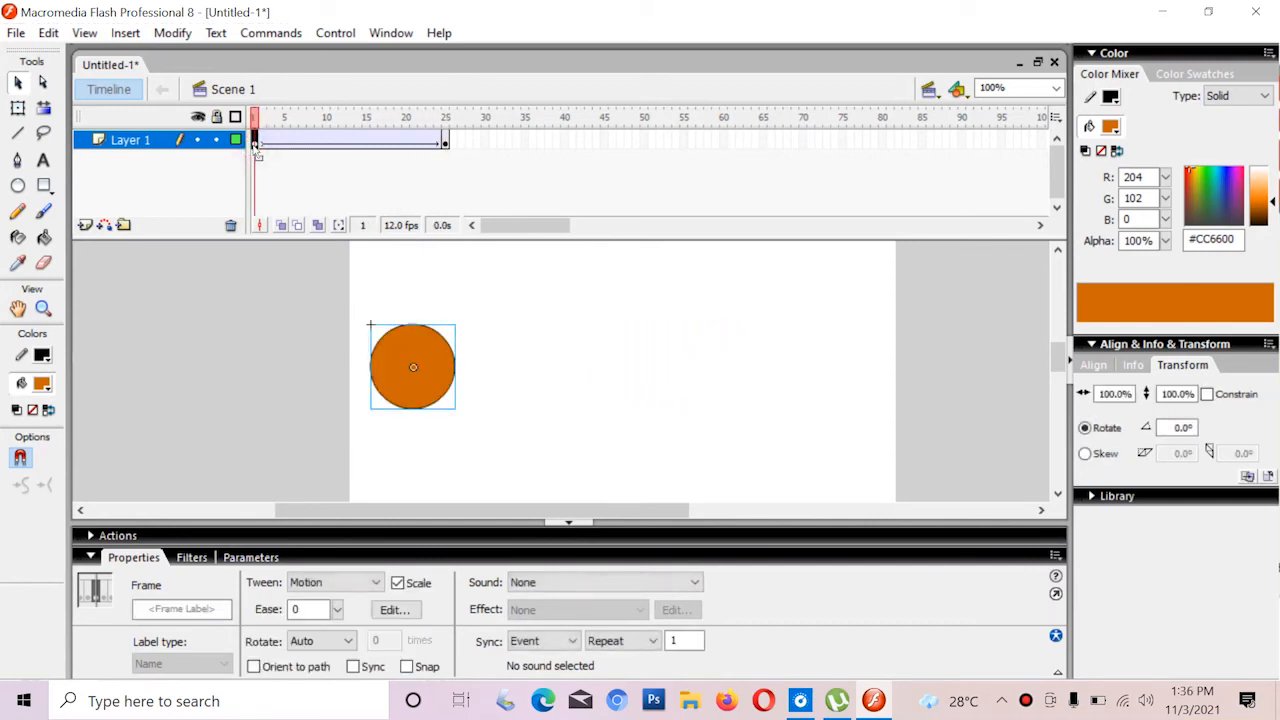
{"action": "key", "text": "Return"}
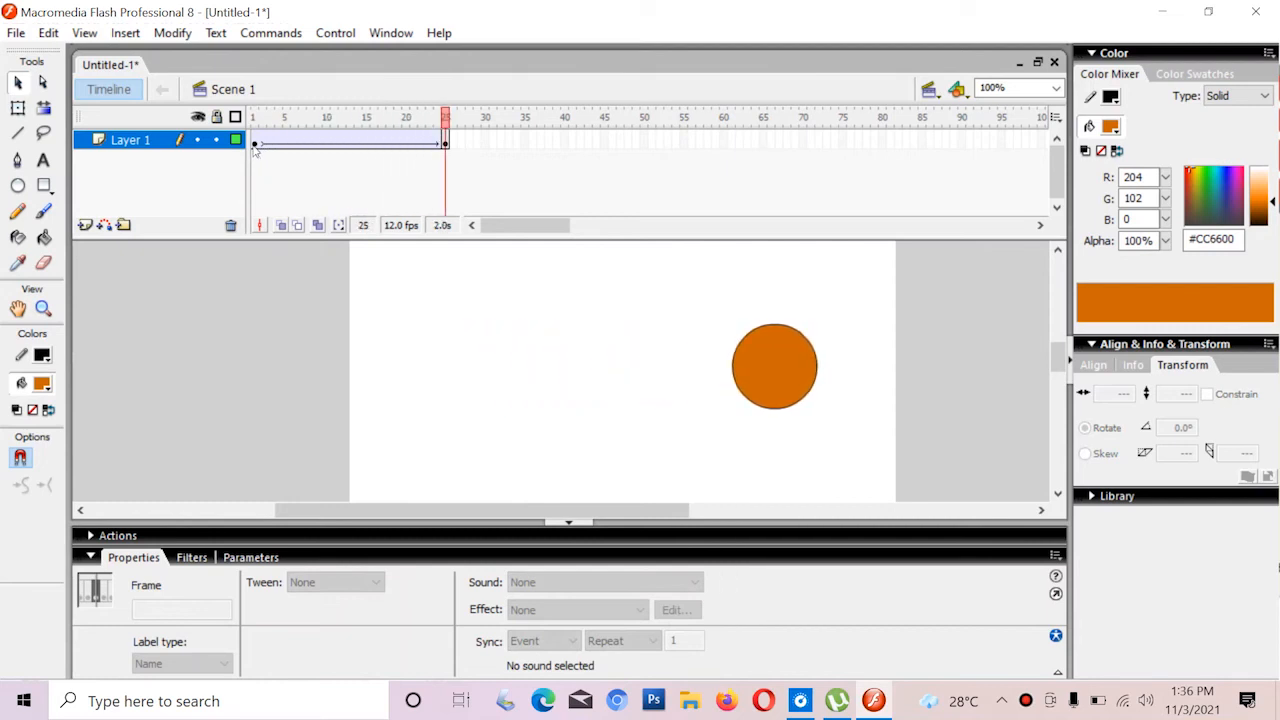
{"action": "key", "text": "Return"}
{"action": "key", "text": "ctrl+Return"}
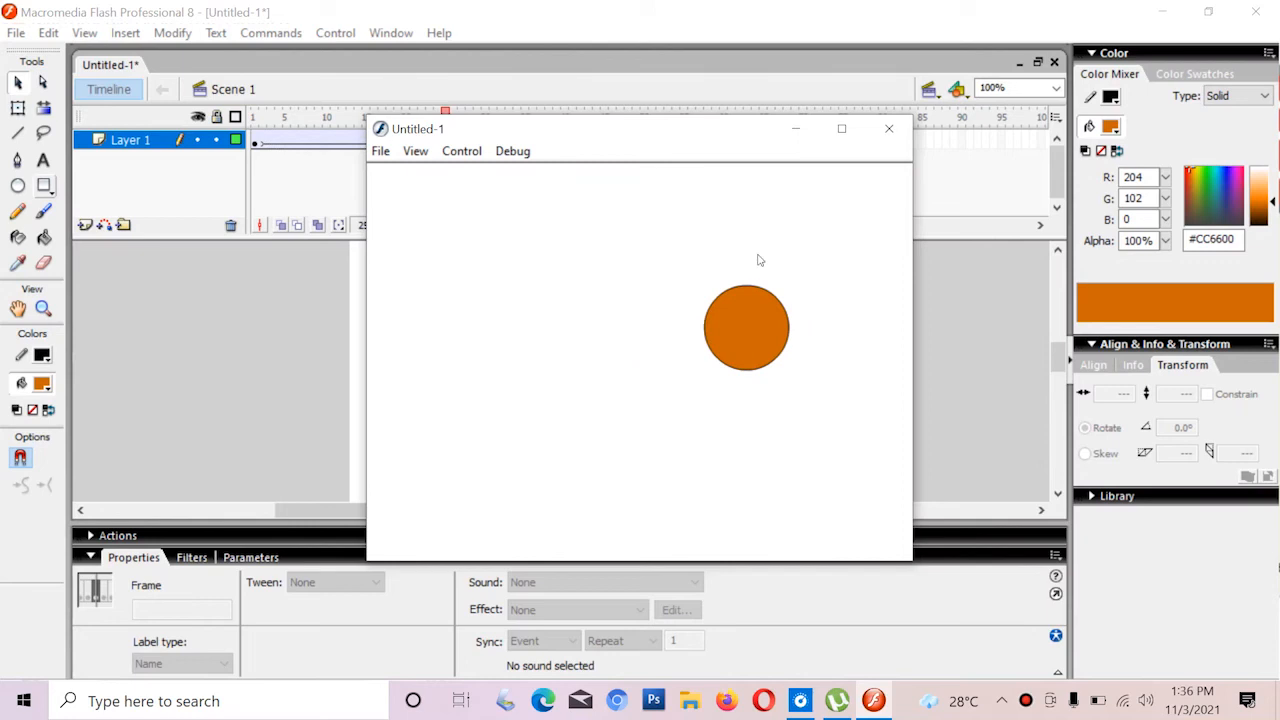
{"action": "left_click", "coordinate": [889, 128]}
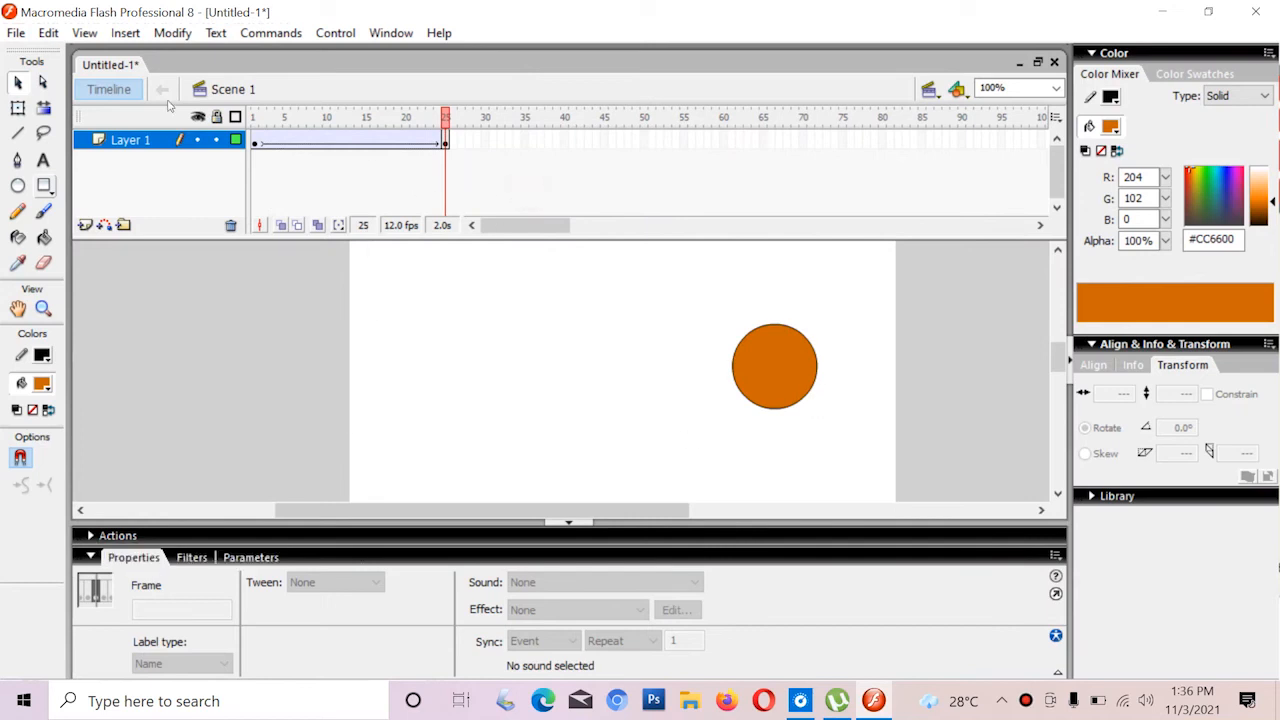
- Remove all Layer 1 frames from frame 2 onward and delete the circle at frame 1
{"action": "left_click_drag", "start_coordinate": [497, 148], "coordinate": [262, 142]}
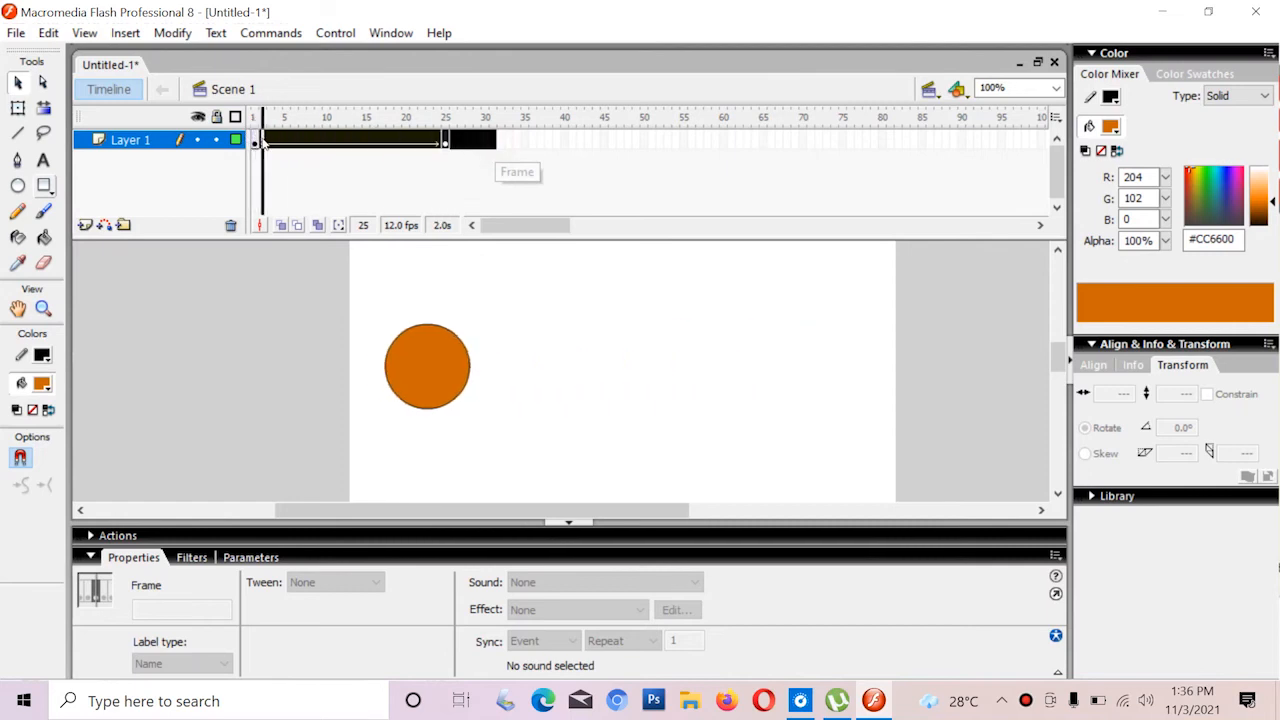
{"action": "left_click", "coordinate": [262, 142]}
{"action": "right_click", "coordinate": [262, 142]}
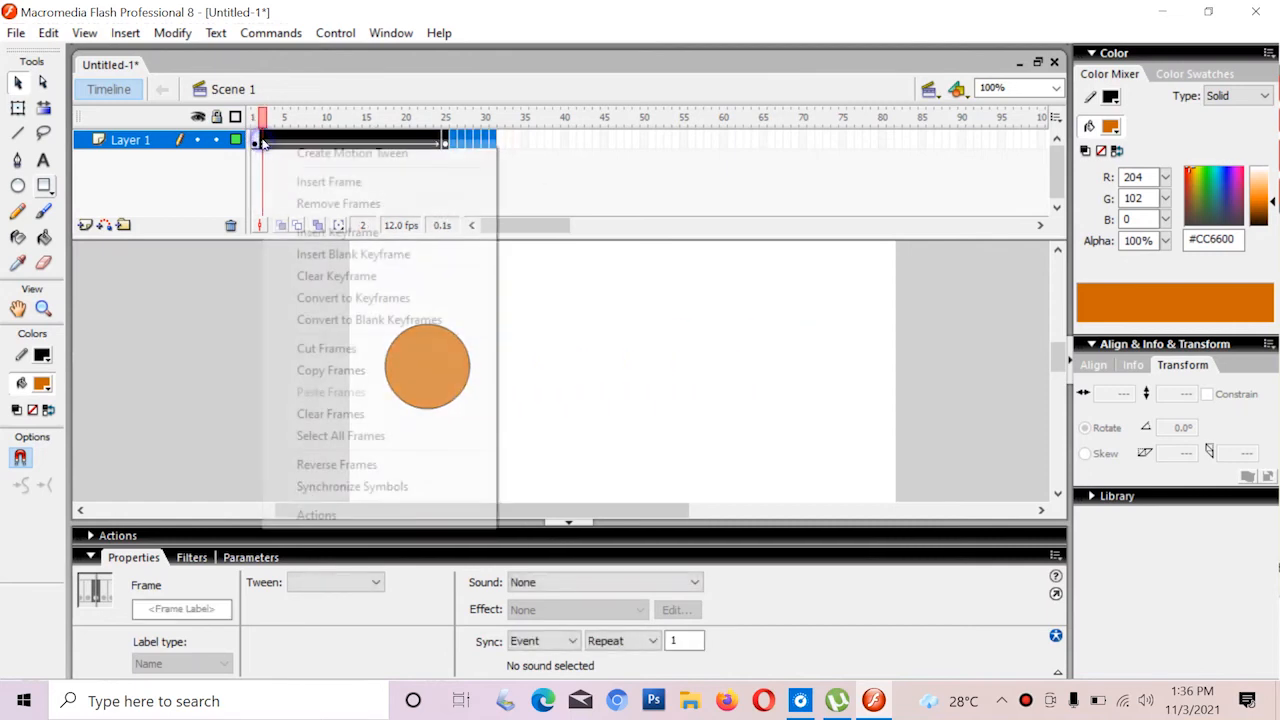
{"action": "left_click", "coordinate": [303, 205]}
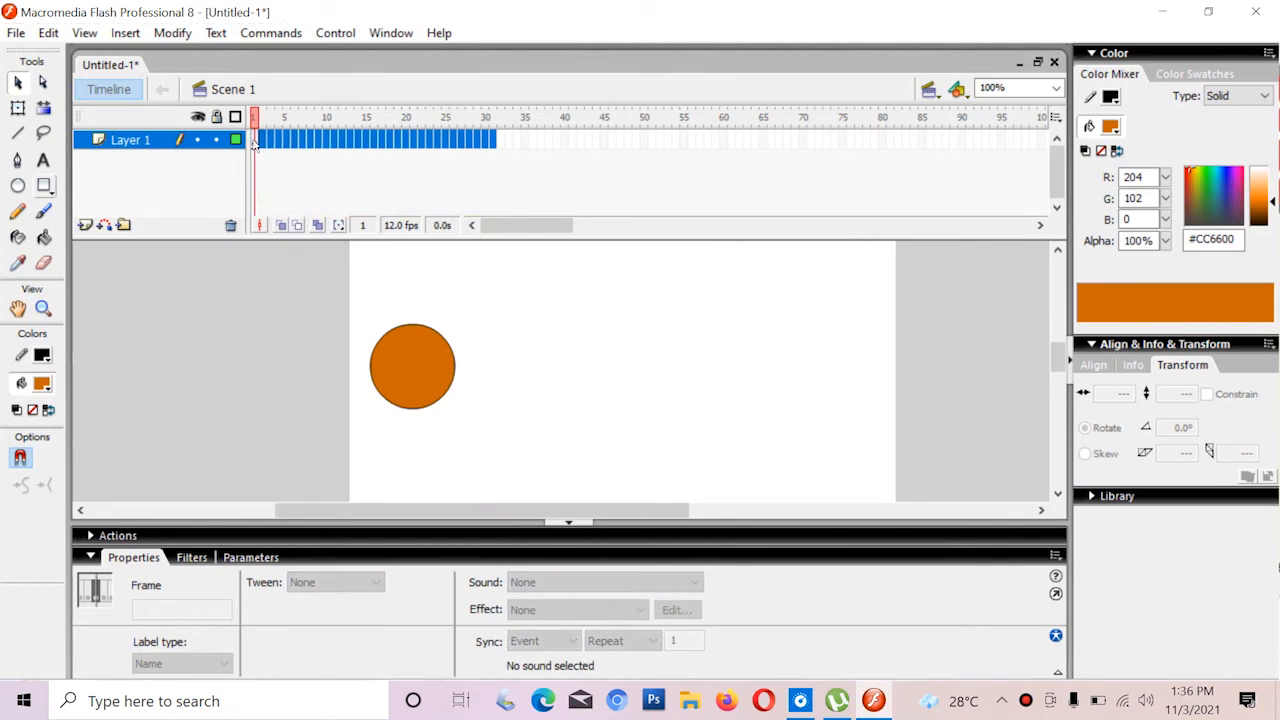
{"action": "left_click", "coordinate": [255, 142]}
{"action": "key", "text": "Delete"}
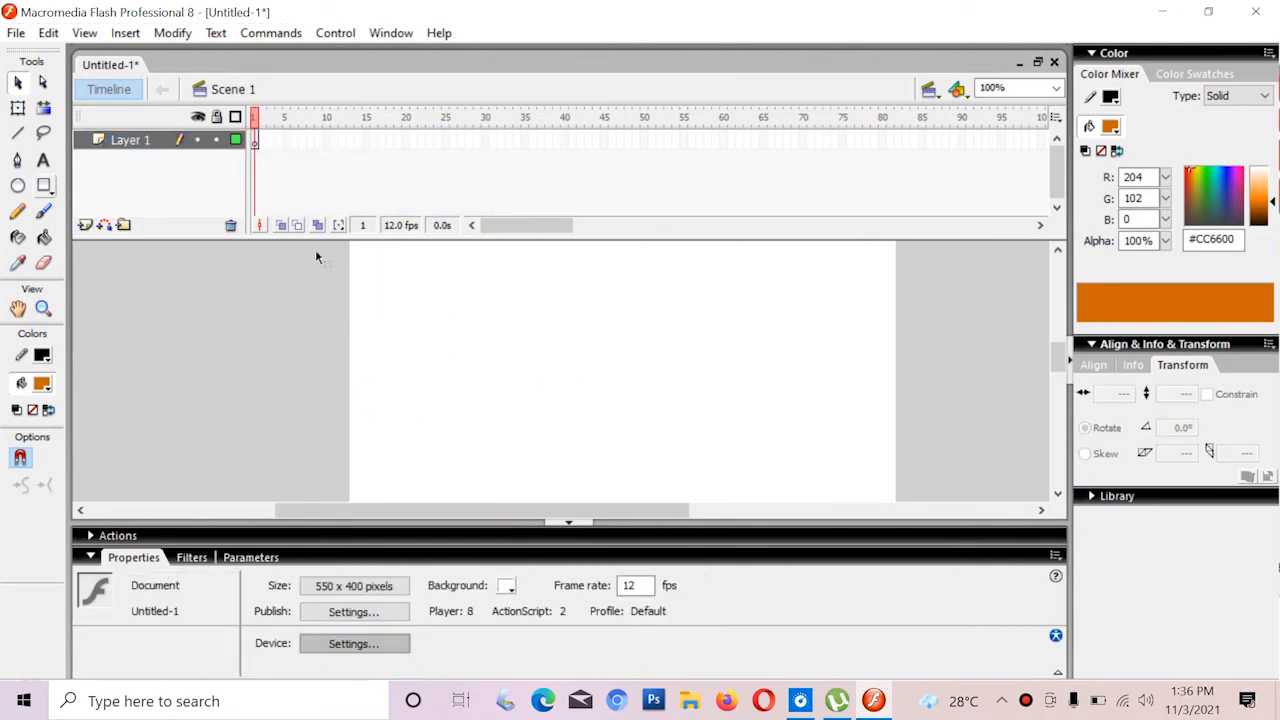
- Set the tween of the empty frame 1 in Layer 1 to None
{"action": "left_click", "coordinate": [256, 142]}
{"action": "left_click", "coordinate": [340, 585]}
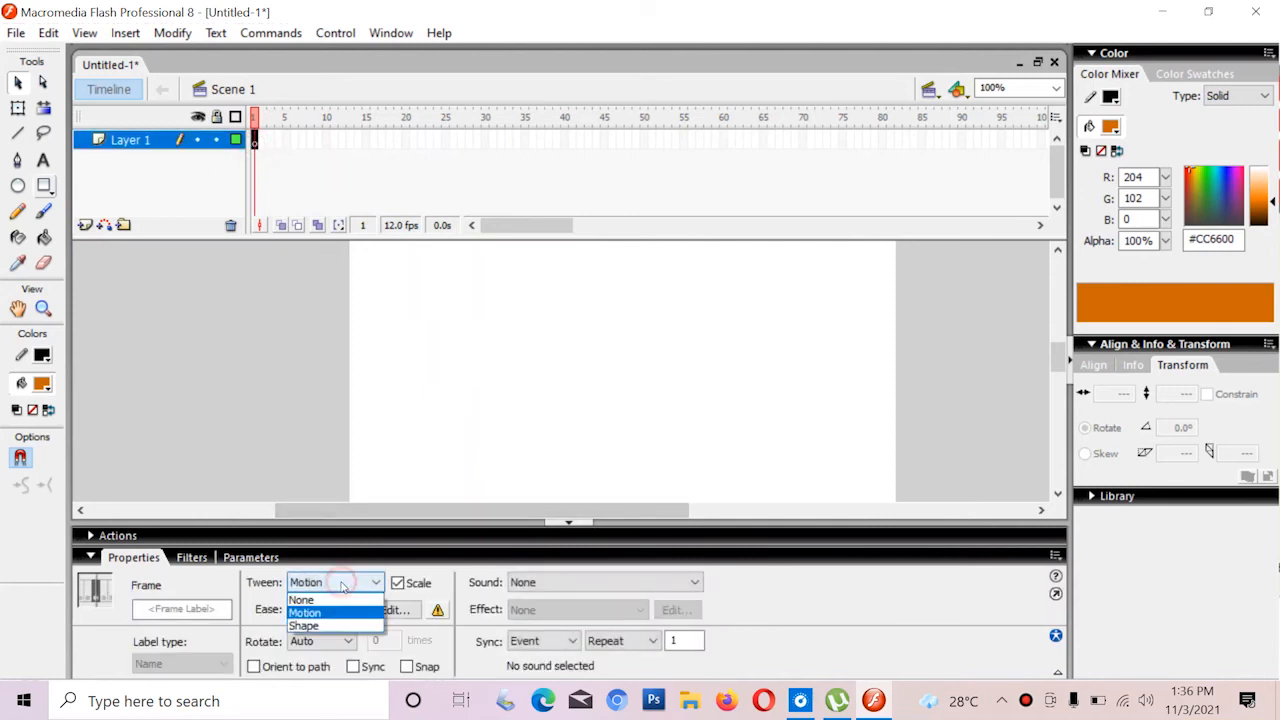
{"action": "left_click", "coordinate": [310, 597]}
{"action": "left_click", "coordinate": [460, 422]}
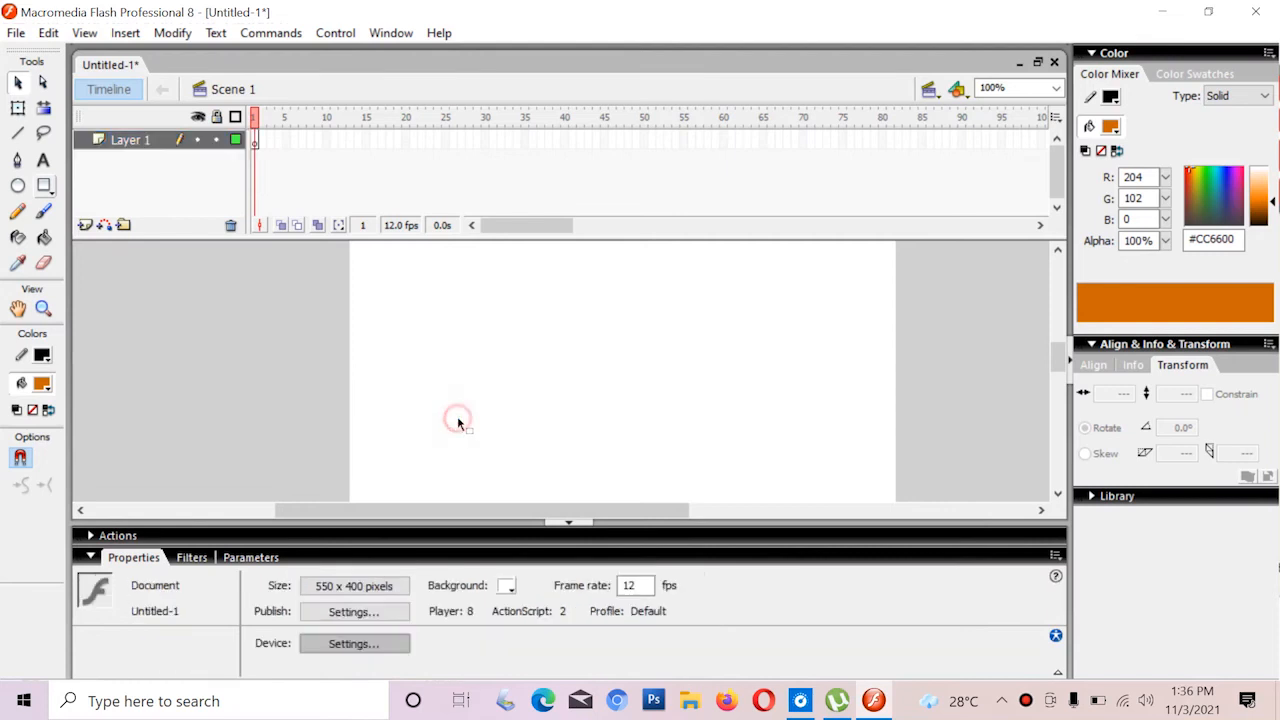
{"action": "left_click", "coordinate": [272, 143]}
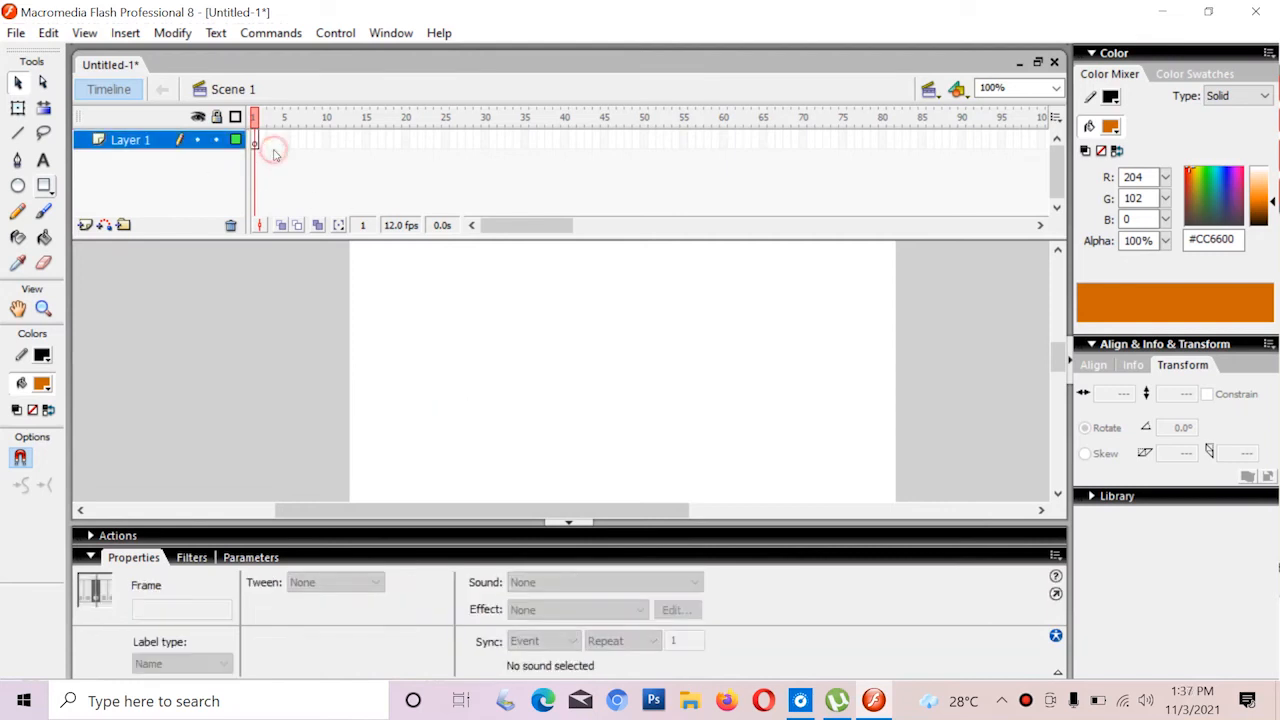
{"action": "left_click", "coordinate": [274, 154]}
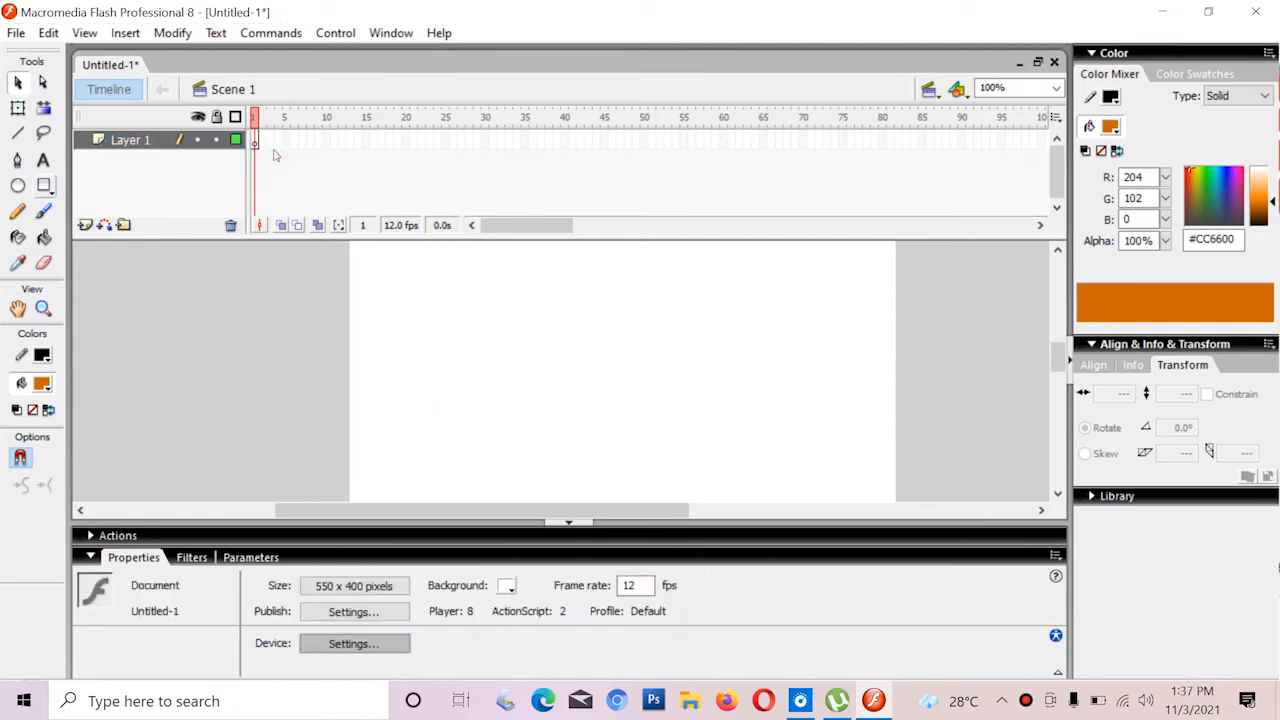
{"action": "left_click", "coordinate": [263, 146]}
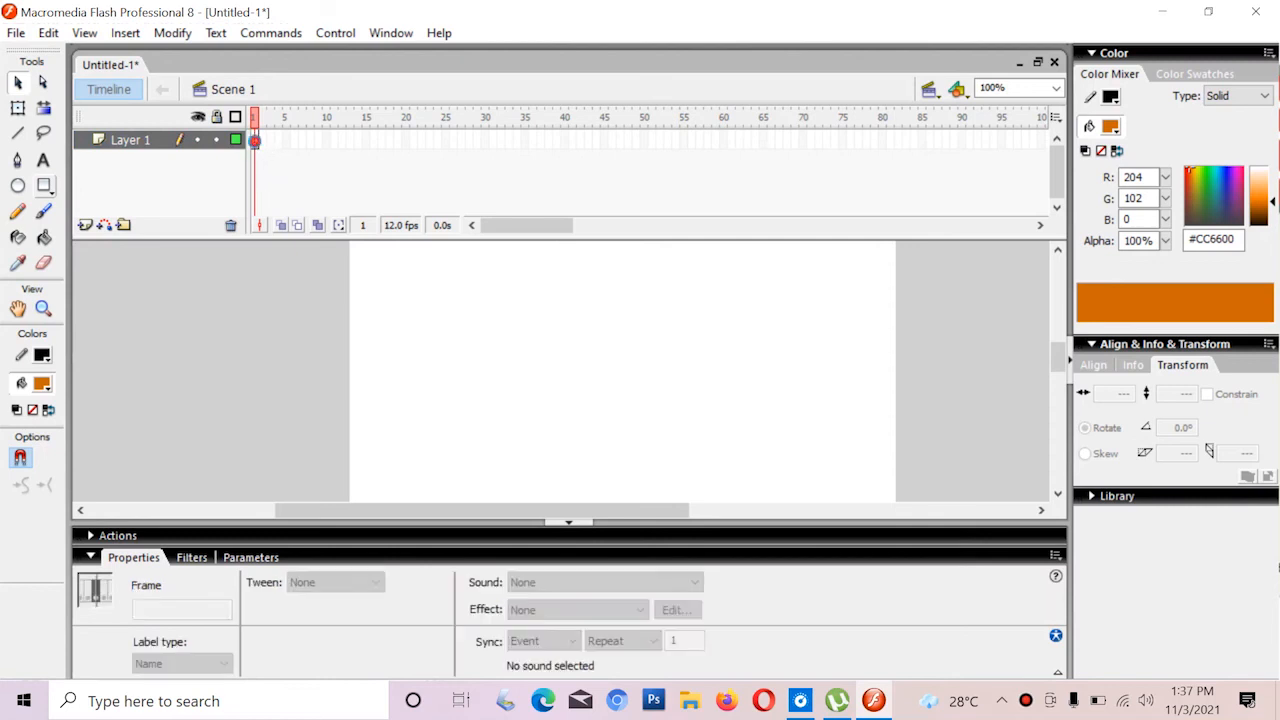
{"action": "left_click", "coordinate": [466, 297]}
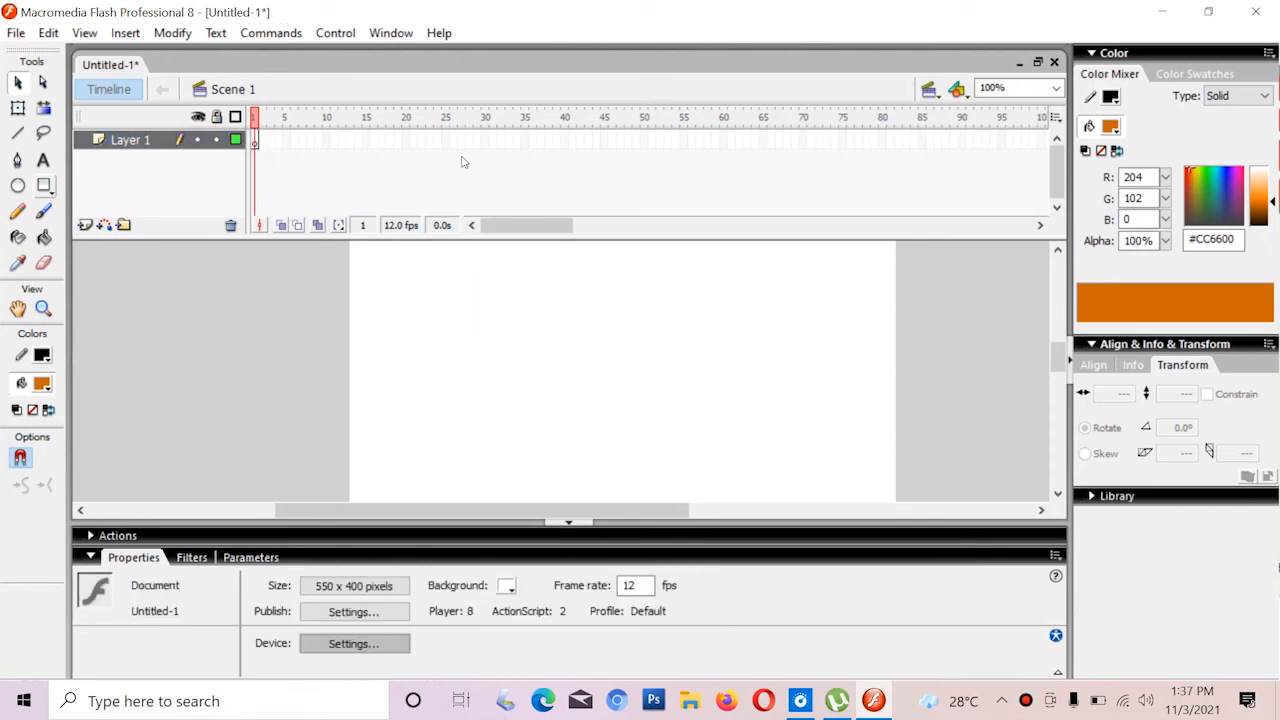
- Select frames 1 to 24 of Layer 1 and remove them to clear the timeline
{"action": "left_click_drag", "start_coordinate": [437, 140], "coordinate": [255, 144]}
{"action": "right_click", "coordinate": [287, 140]}
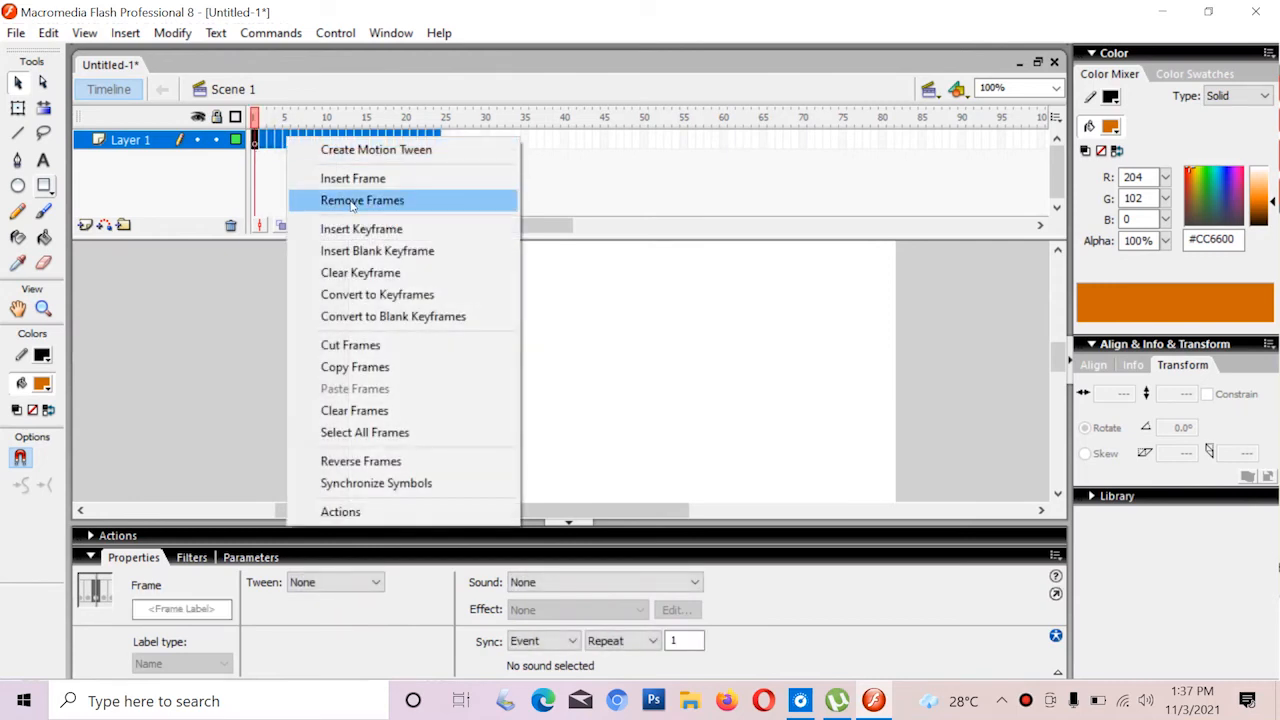
{"action": "left_click", "coordinate": [352, 201]}
{"action": "left_click", "coordinate": [257, 141]}
{"action": "left_click", "coordinate": [473, 312]}
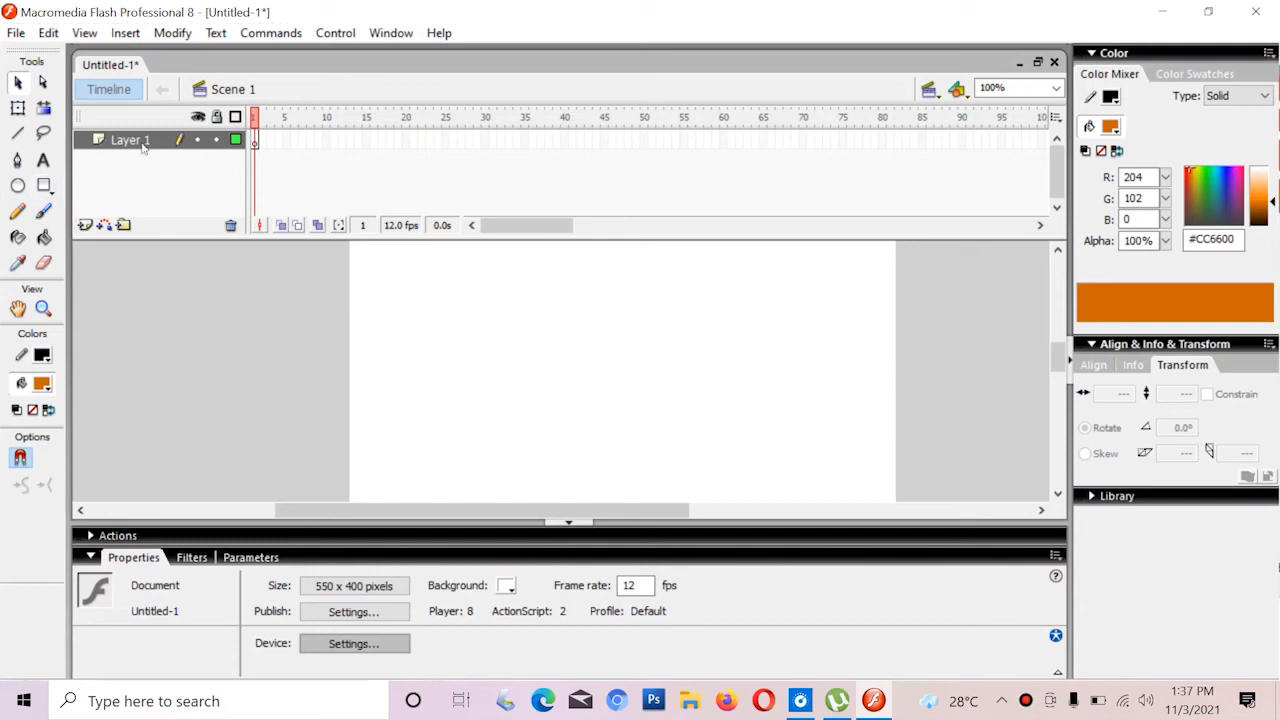
- Draw an orange oval about 160 by 144 pixels on the stage's left side with the Oval tool and select its fill
{"action": "left_click", "coordinate": [18, 185]}
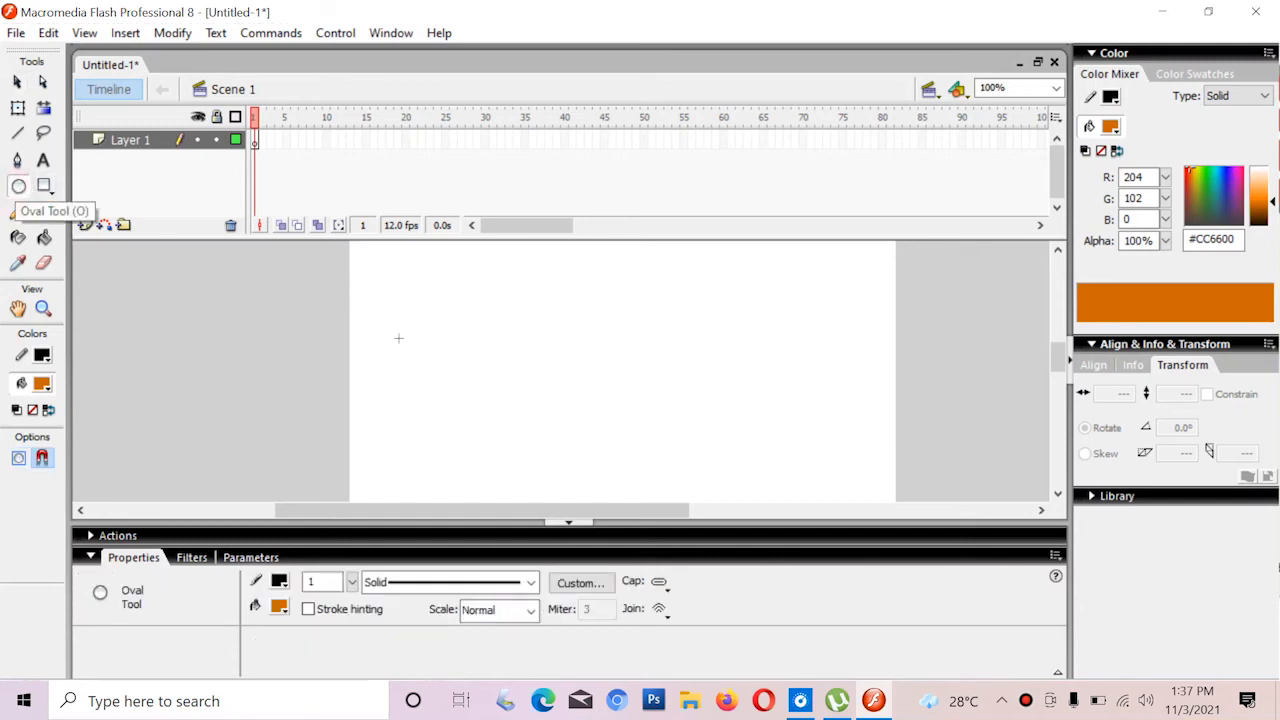
{"action": "mouse_move", "coordinate": [391, 289]}
{"action": "left_mouse_down"}
{"action": "mouse_move", "coordinate": [486, 394]}
{"action": "mouse_move", "coordinate": [549, 420]}
{"action": "left_mouse_up"}
{"action": "left_click", "coordinate": [17, 82]}
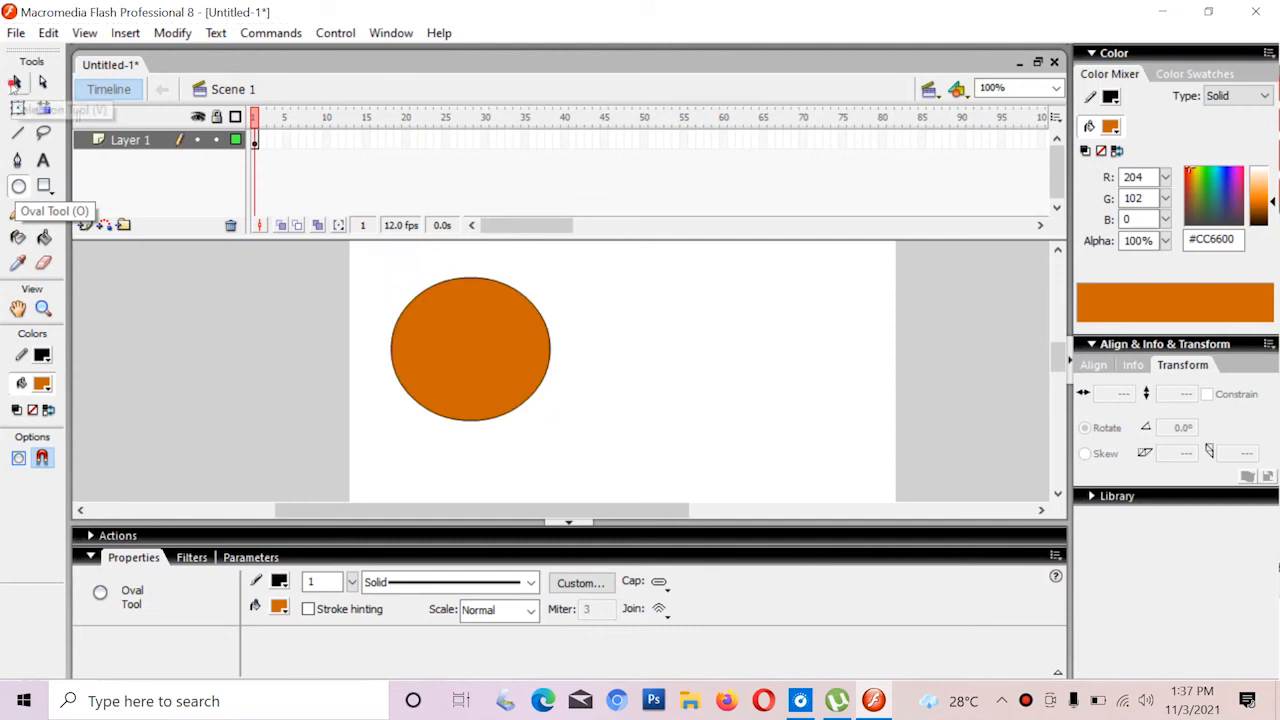
{"action": "left_click", "coordinate": [500, 356]}
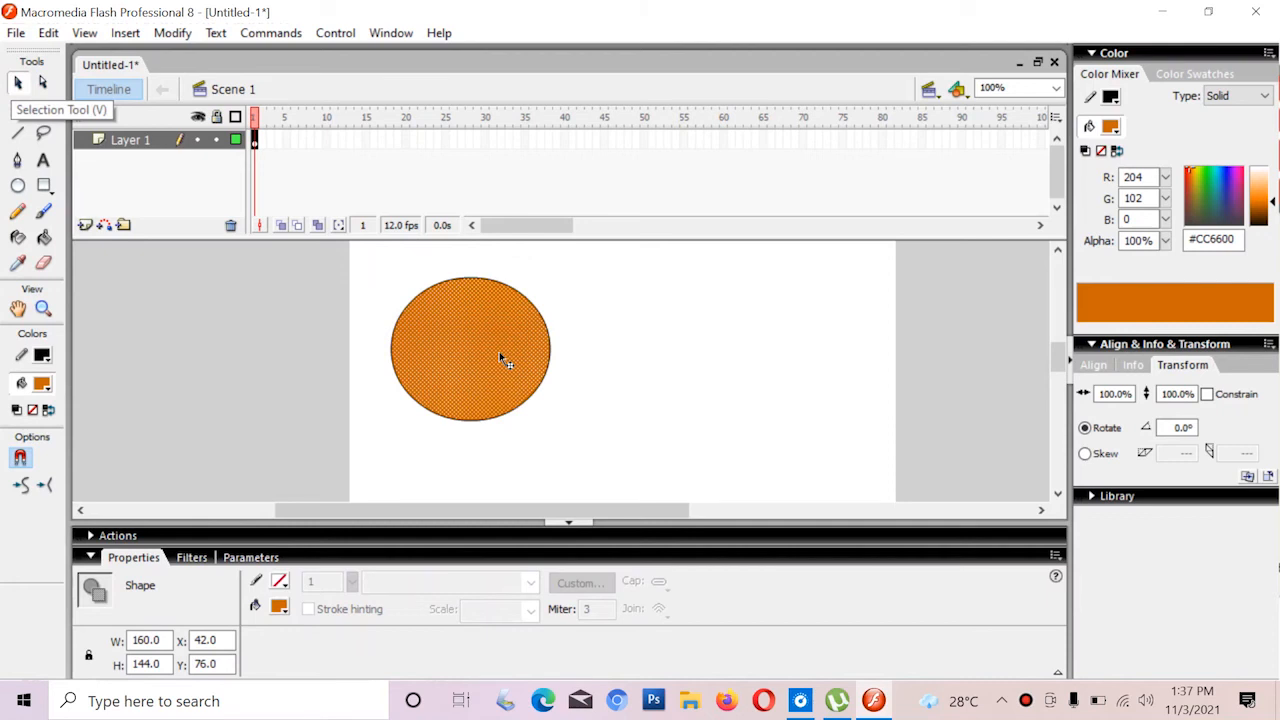
- Insert a keyframe at frame 25 of Layer 1 for the oval
{"action": "left_click", "coordinate": [446, 147]}
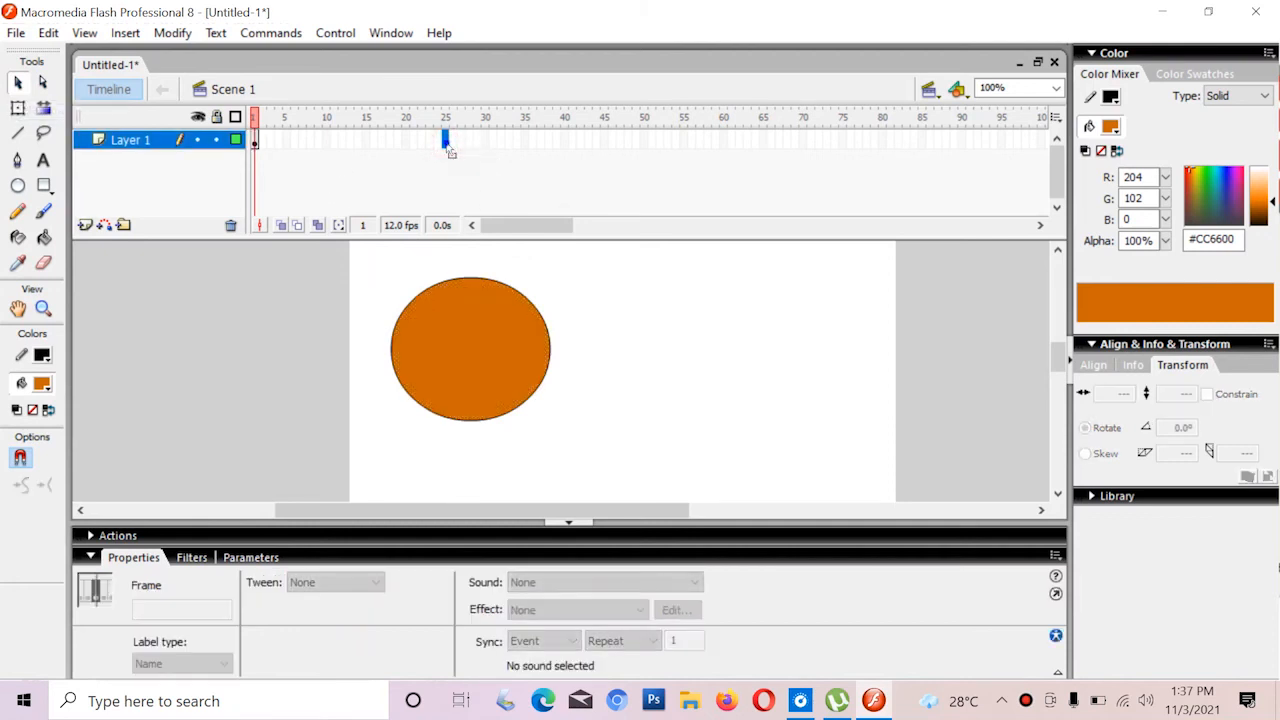
{"action": "right_click", "coordinate": [447, 147]}
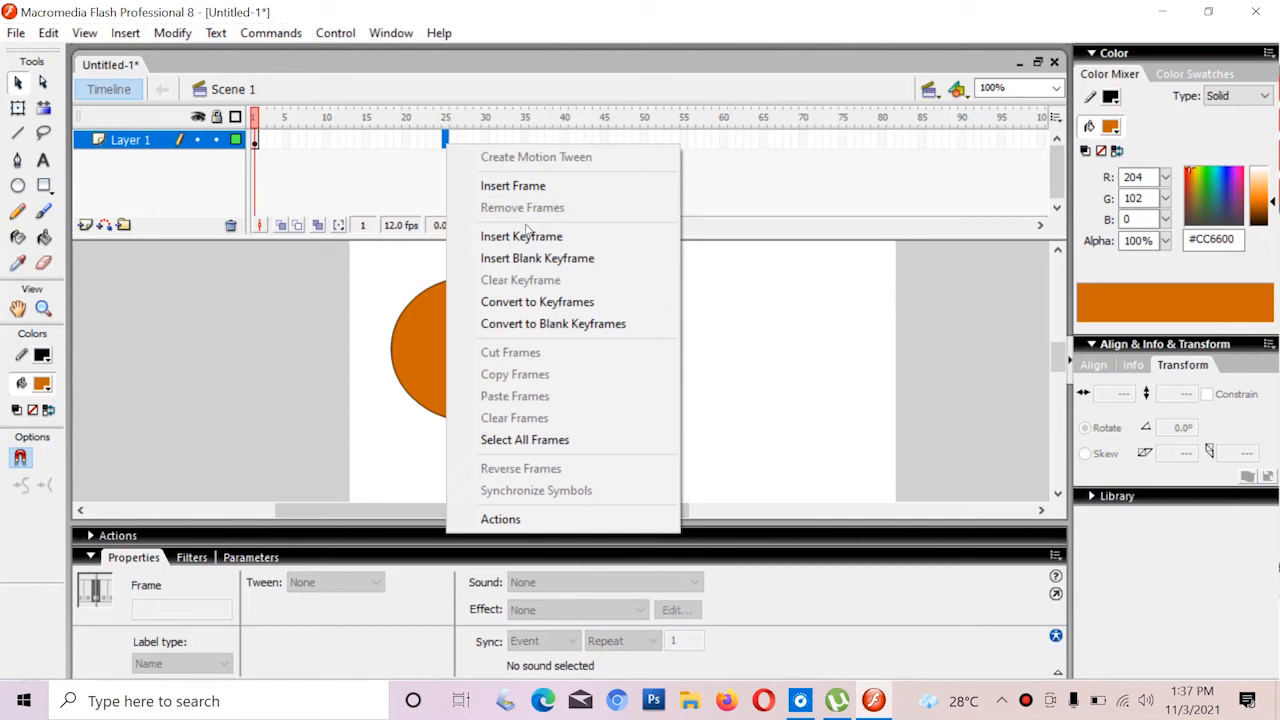
{"action": "left_click", "coordinate": [445, 141]}
{"action": "right_click", "coordinate": [444, 141]}
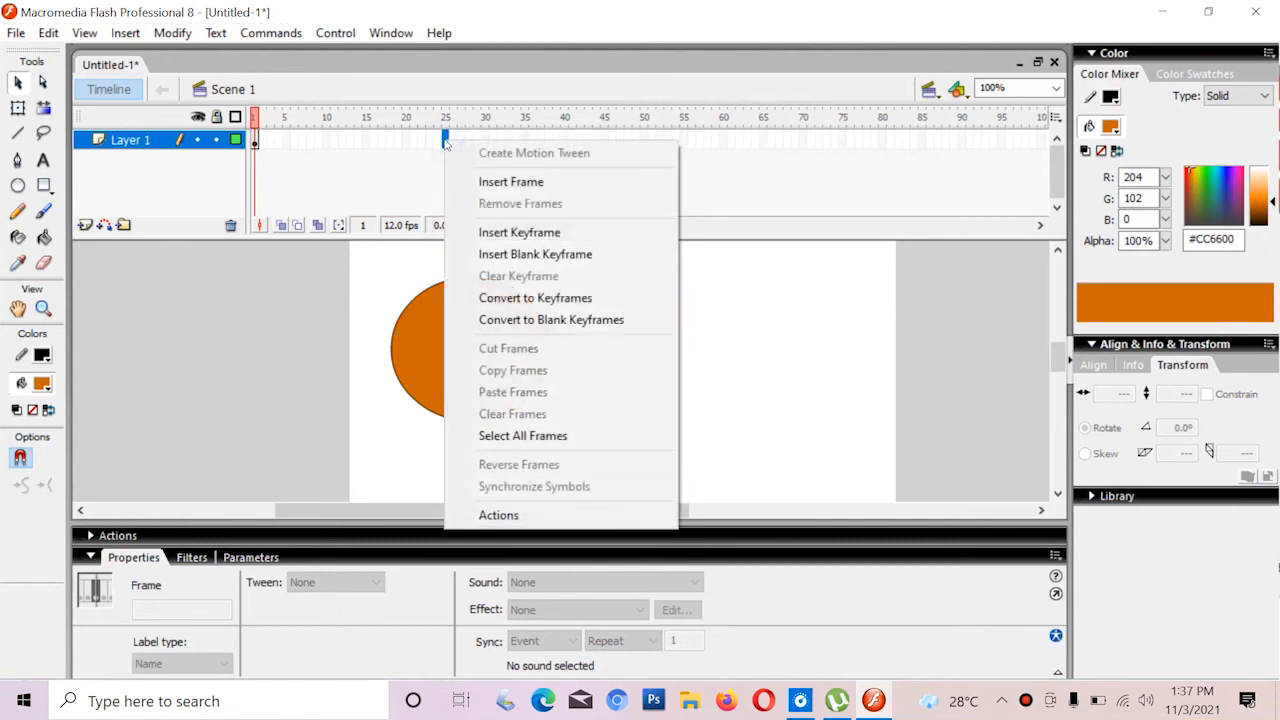
{"action": "left_click", "coordinate": [511, 234]}
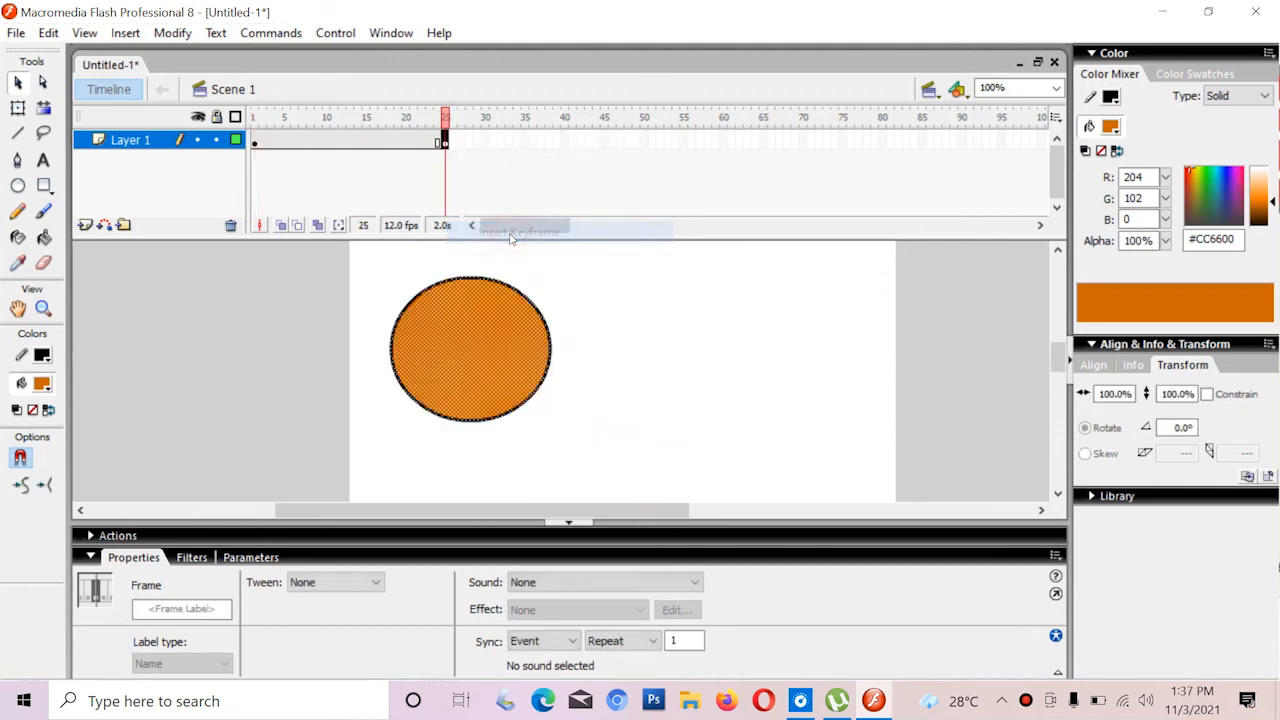
{"action": "left_click", "coordinate": [612, 362]}
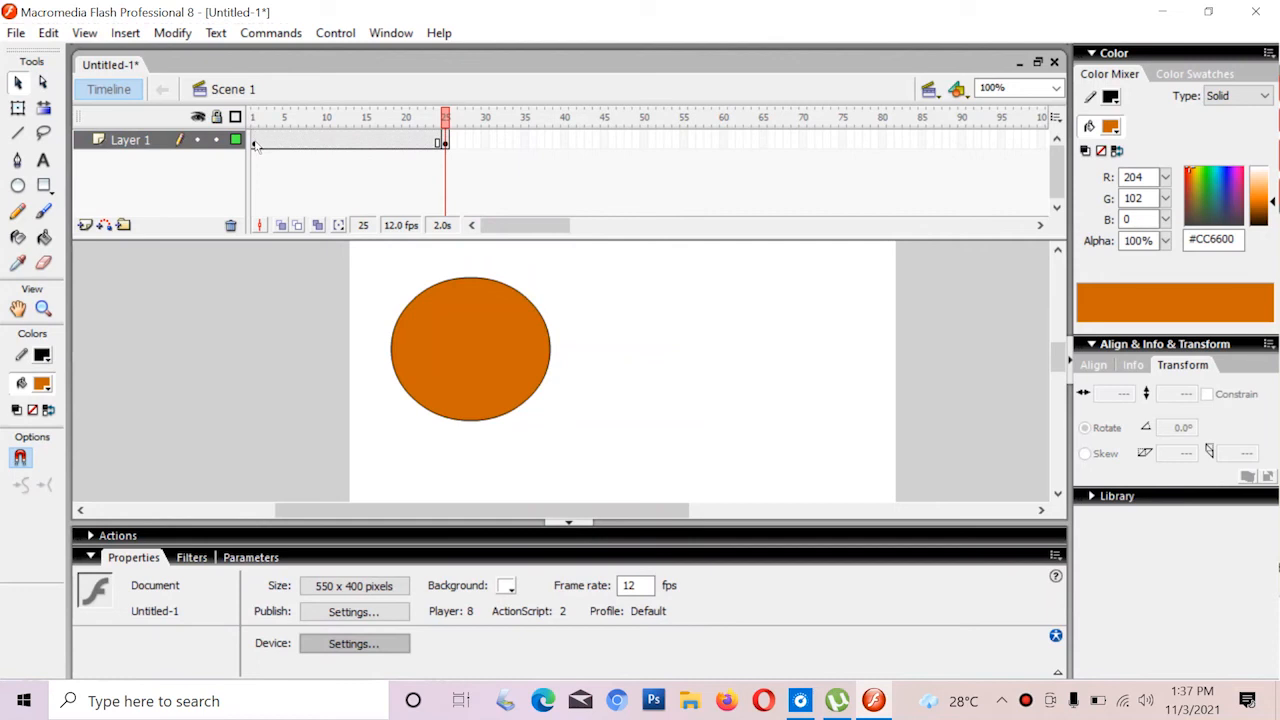
- Compare the oval at the frame 25 and frame 1 keyframes and inspect the frames between them
{"action": "left_click", "coordinate": [445, 143]}
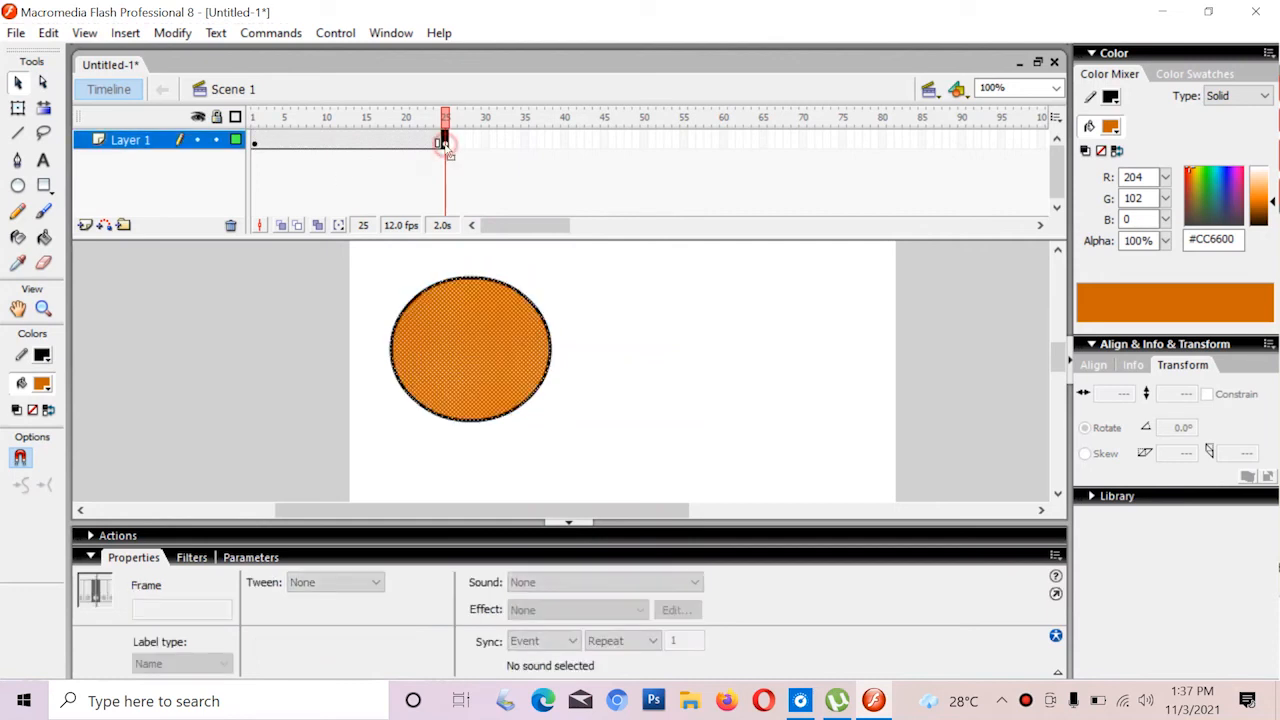
{"action": "left_click", "coordinate": [657, 322]}
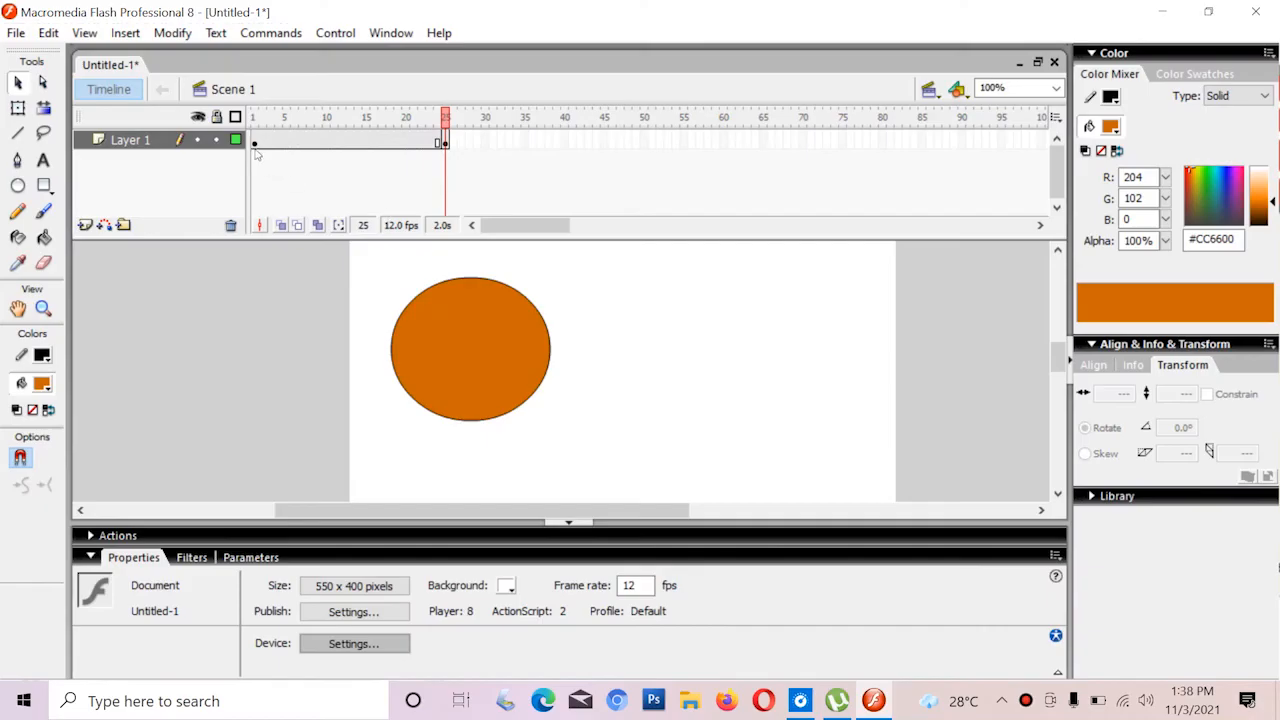
{"action": "left_click", "coordinate": [256, 142]}
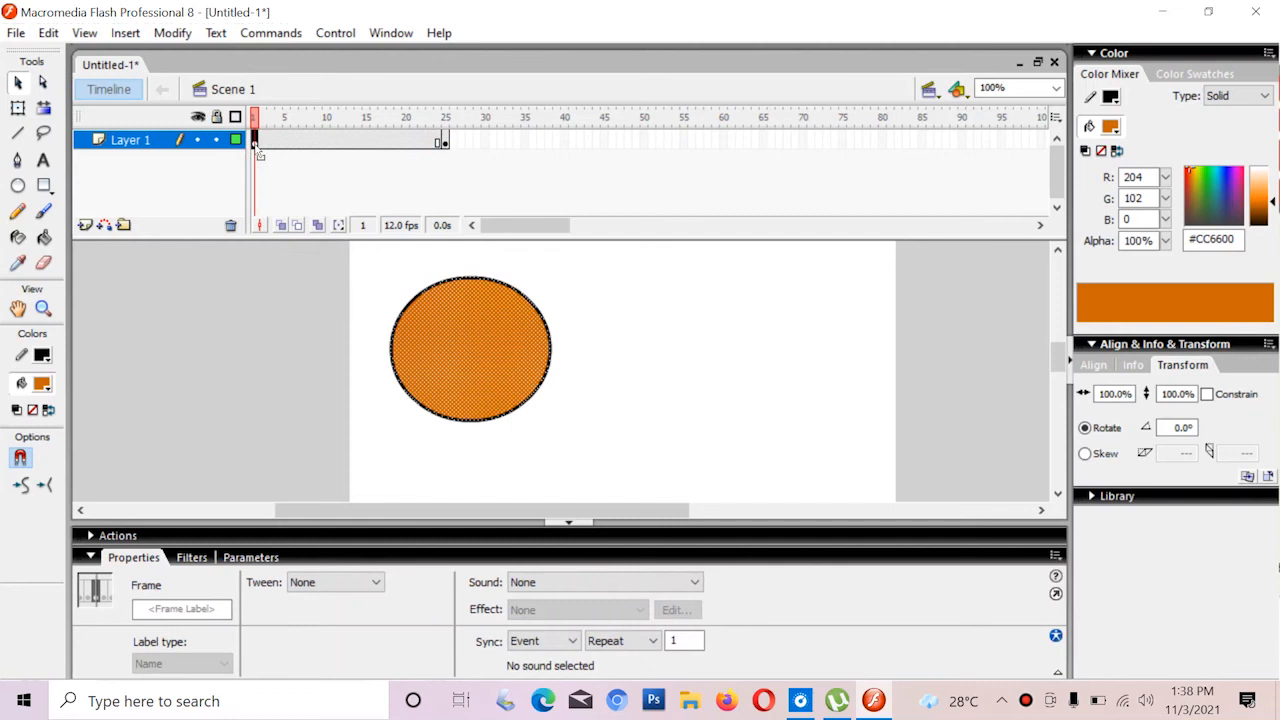
{"action": "left_click", "coordinate": [681, 387]}
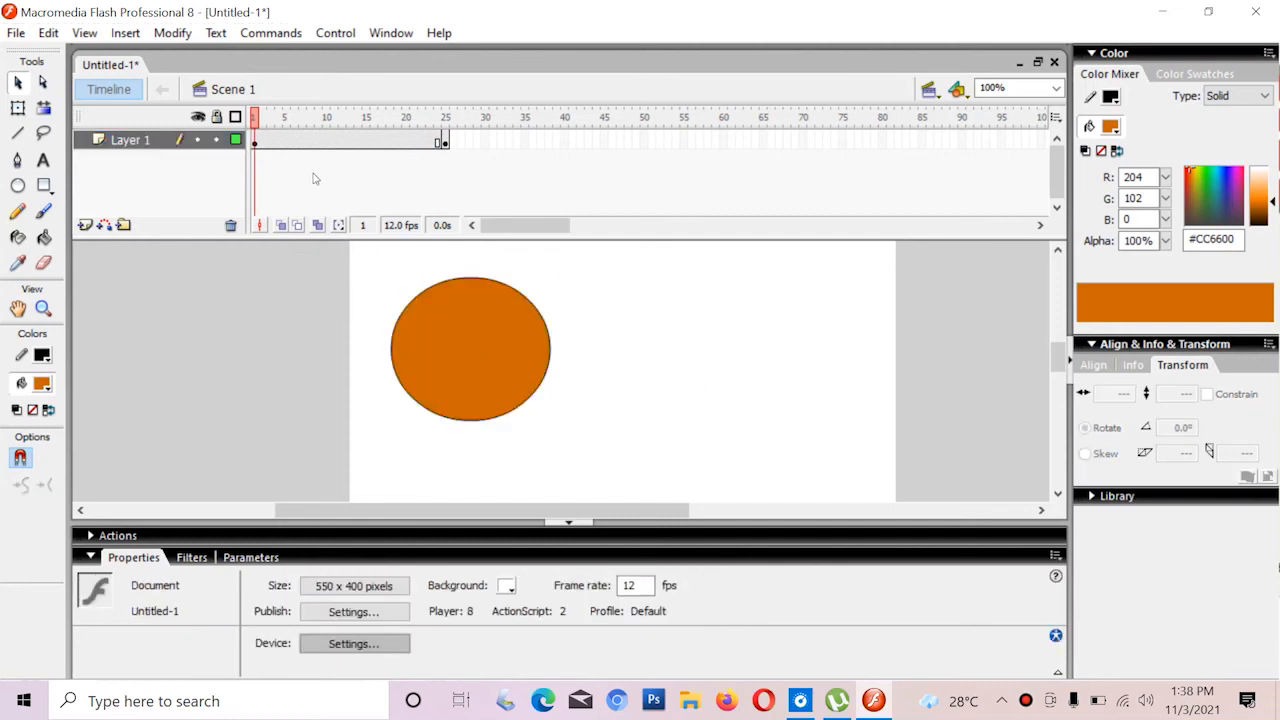
{"action": "left_click_drag", "start_coordinate": [274, 140], "coordinate": [437, 140]}
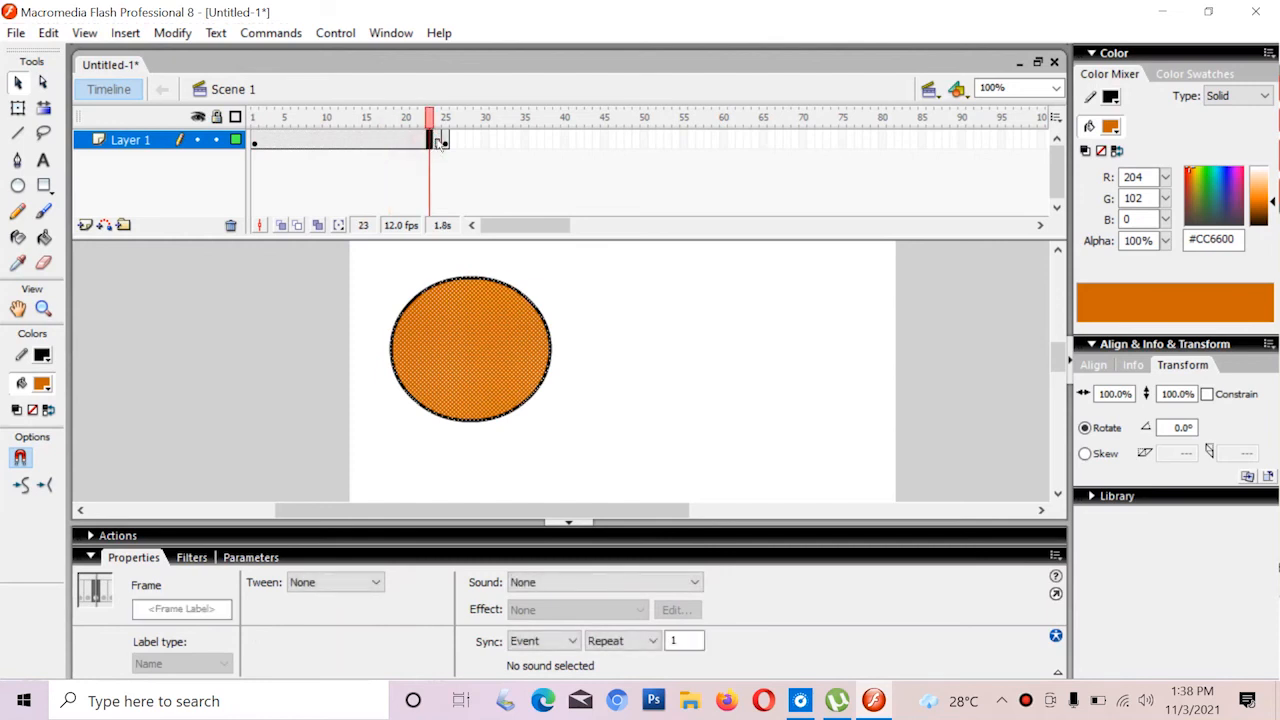
{"action": "left_click", "coordinate": [608, 312]}
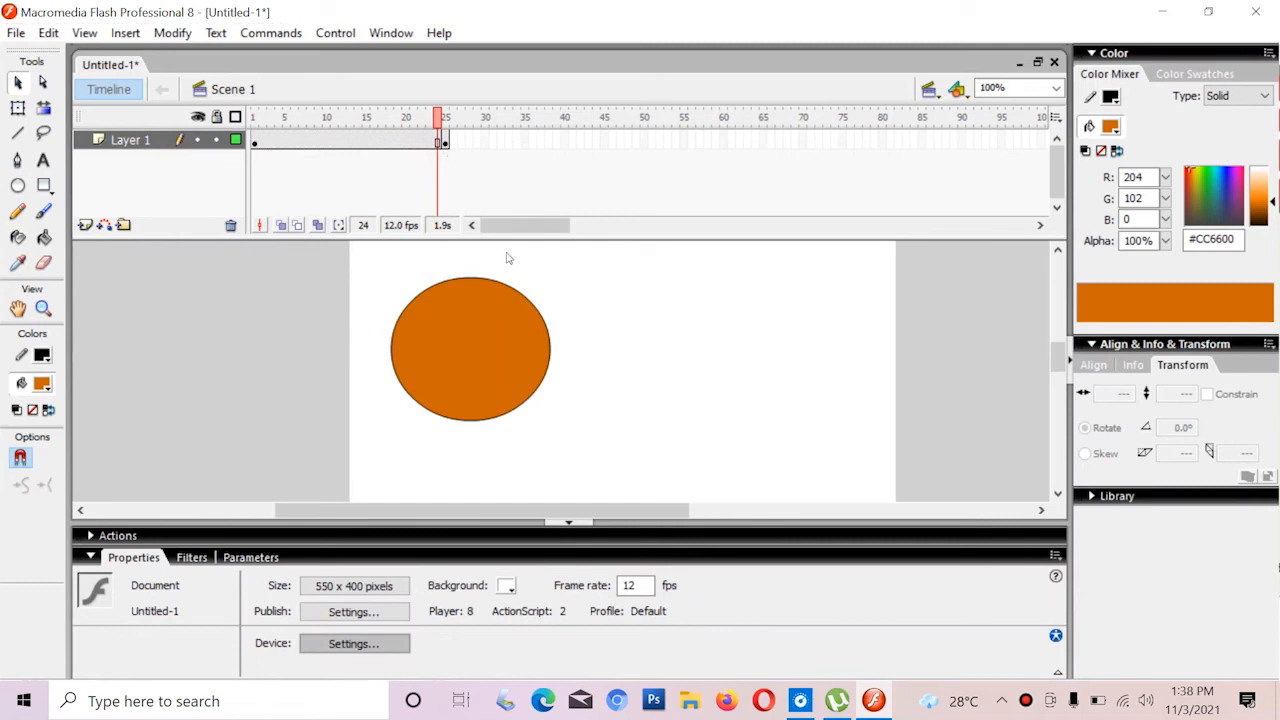
{"action": "left_click_drag", "start_coordinate": [494, 283], "coordinate": [484, 334]}
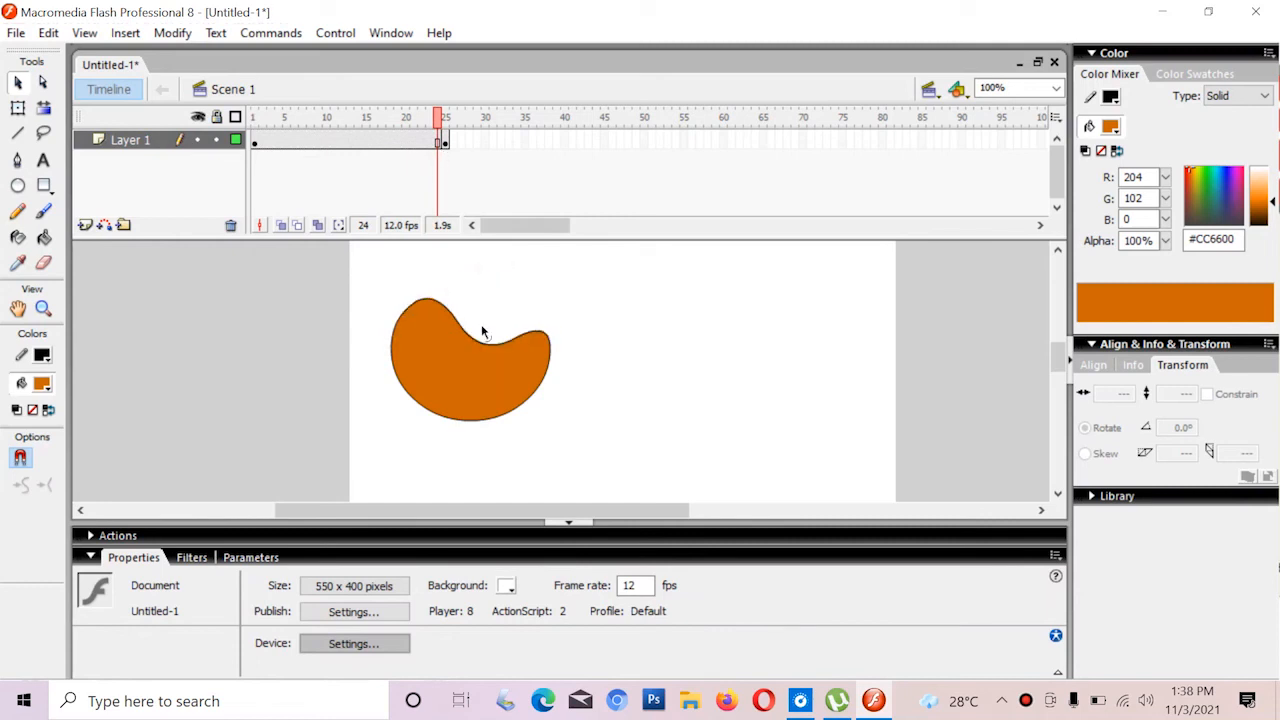
{"action": "key", "text": "ctrl+z"}
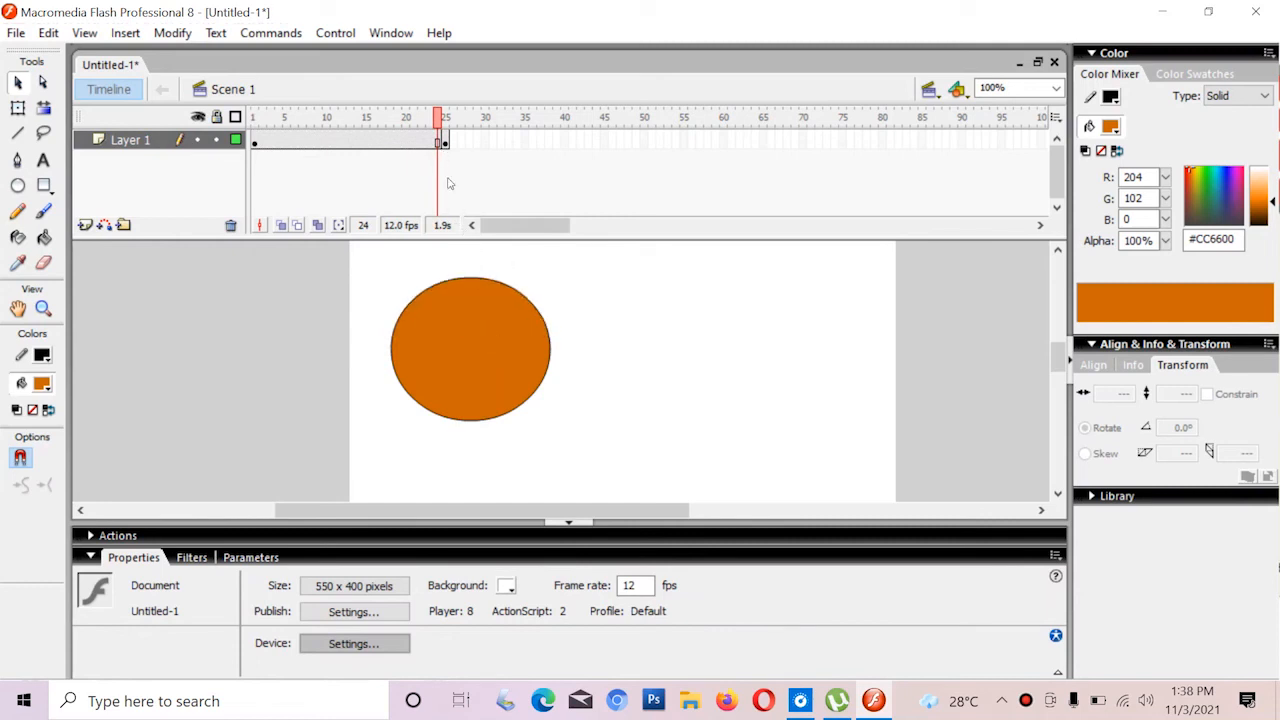
- Reshape the oval on the frame 25 keyframe by bending its upper-right and lower-left edges inward into a bean shape
{"action": "left_click", "coordinate": [443, 141]}
{"action": "key", "text": "F6"}
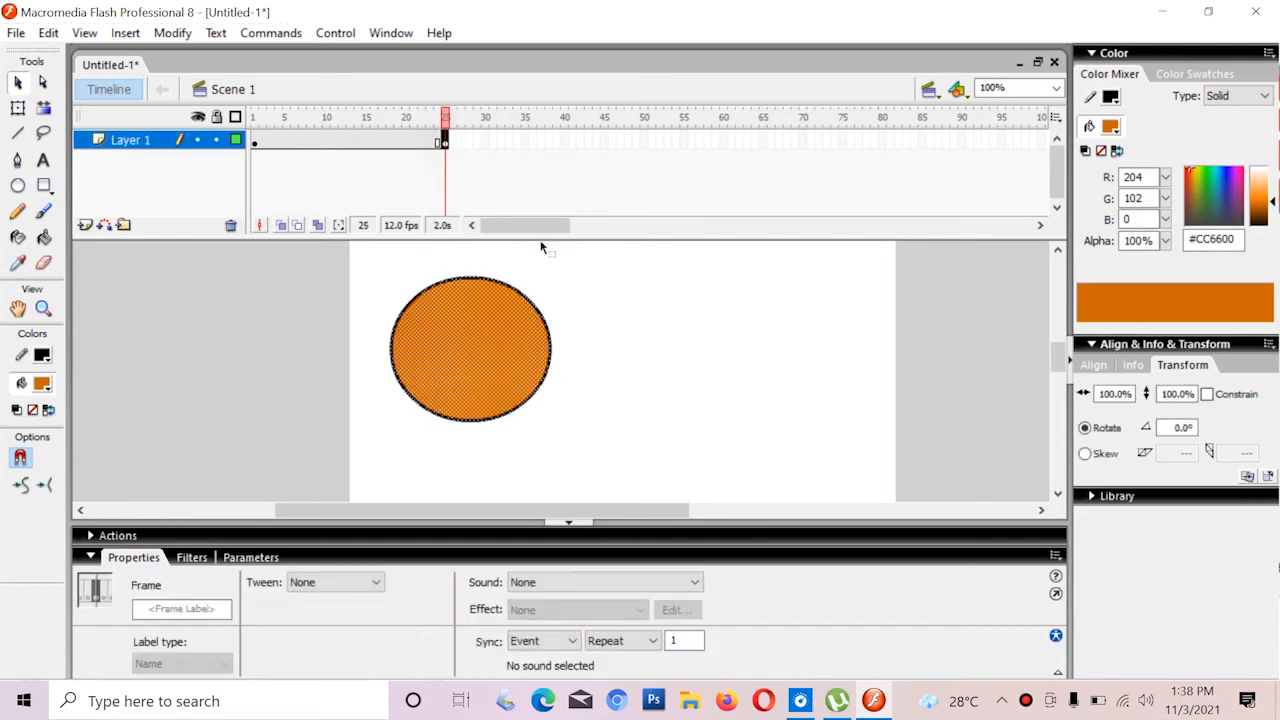
{"action": "left_click", "coordinate": [557, 272]}
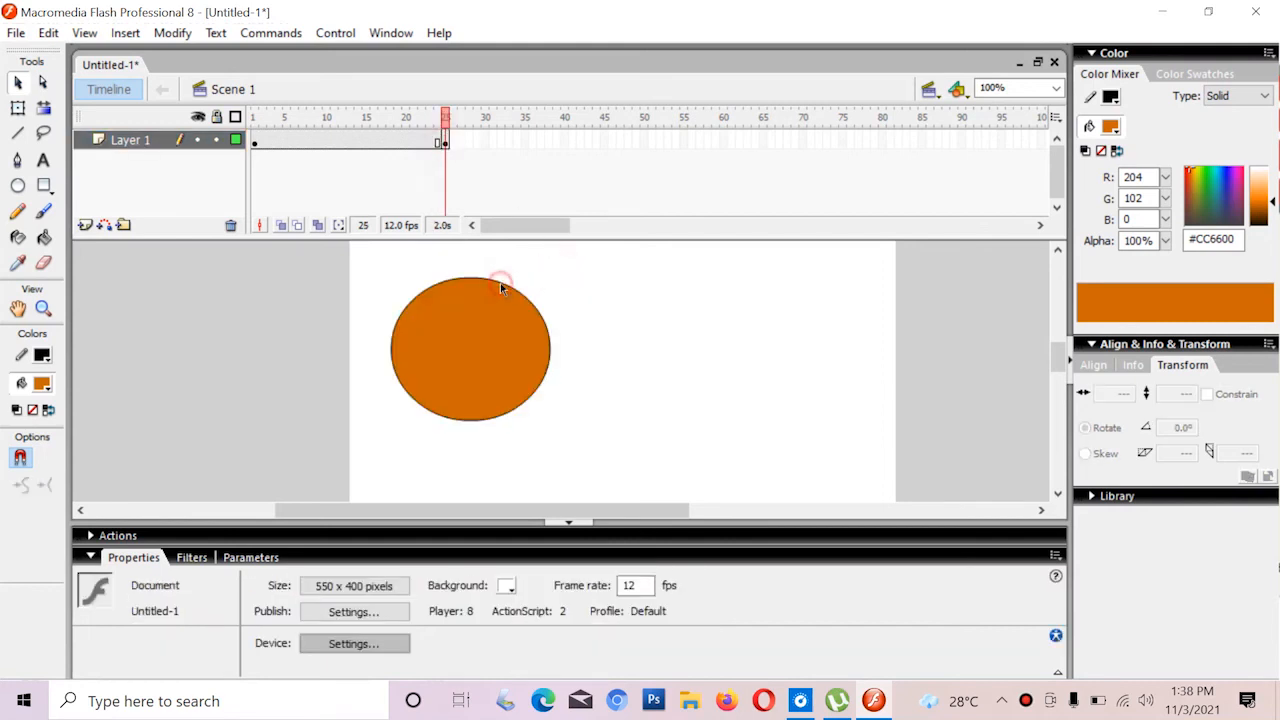
{"action": "left_click_drag", "start_coordinate": [494, 311], "coordinate": [494, 314]}
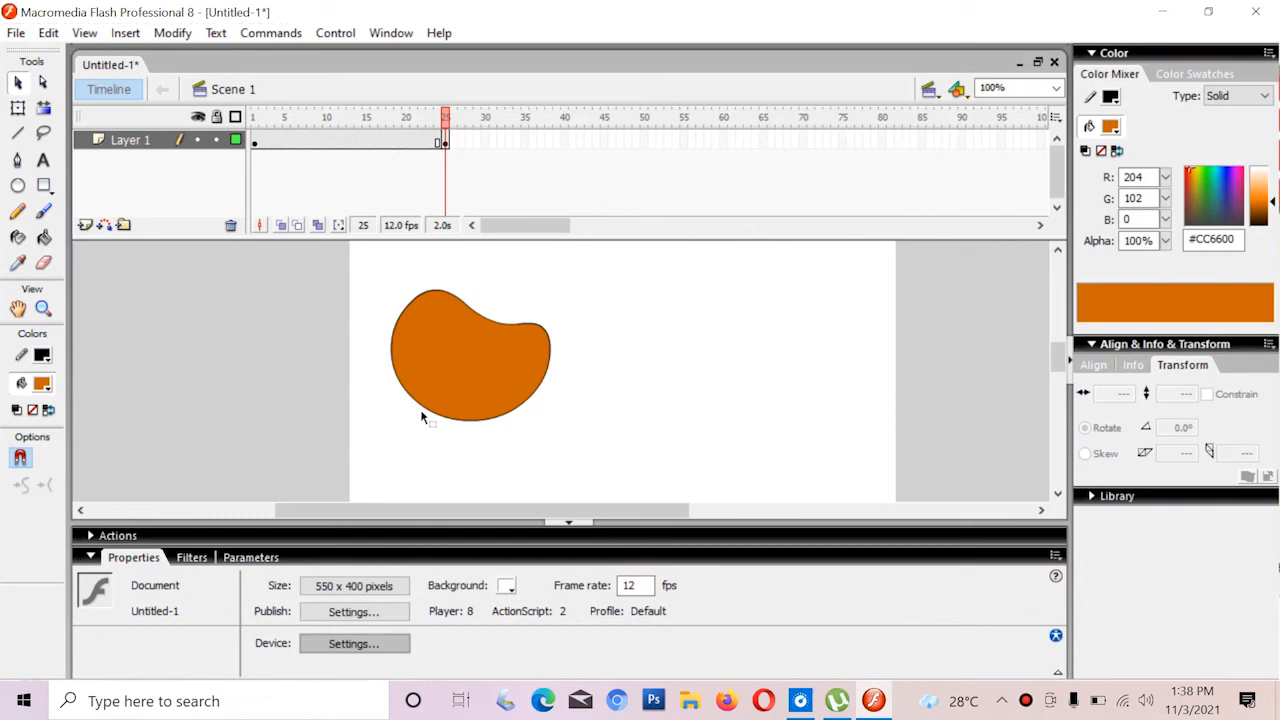
{"action": "left_click_drag", "start_coordinate": [421, 406], "coordinate": [443, 386]}
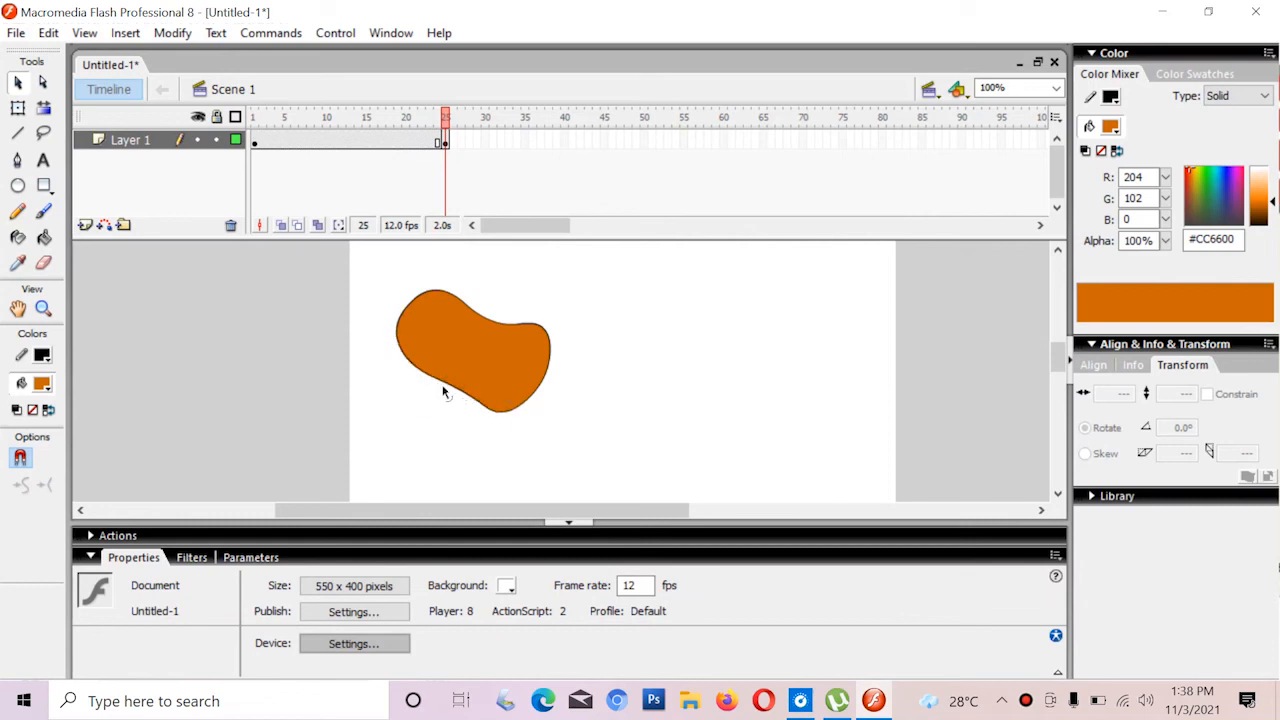
- Compare the oval at frames 1 and 25 and apply a Shape tween to the frame 1 keyframe
{"action": "left_click", "coordinate": [255, 143]}
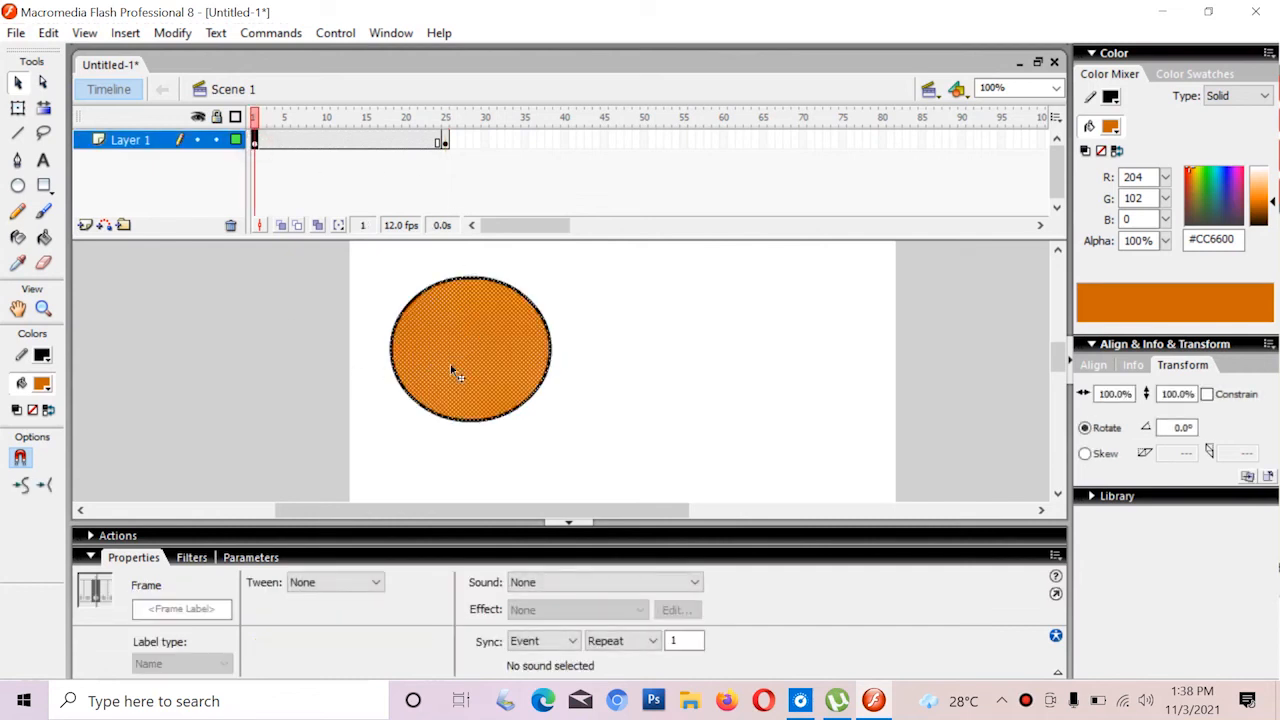
{"action": "left_click", "coordinate": [444, 142]}
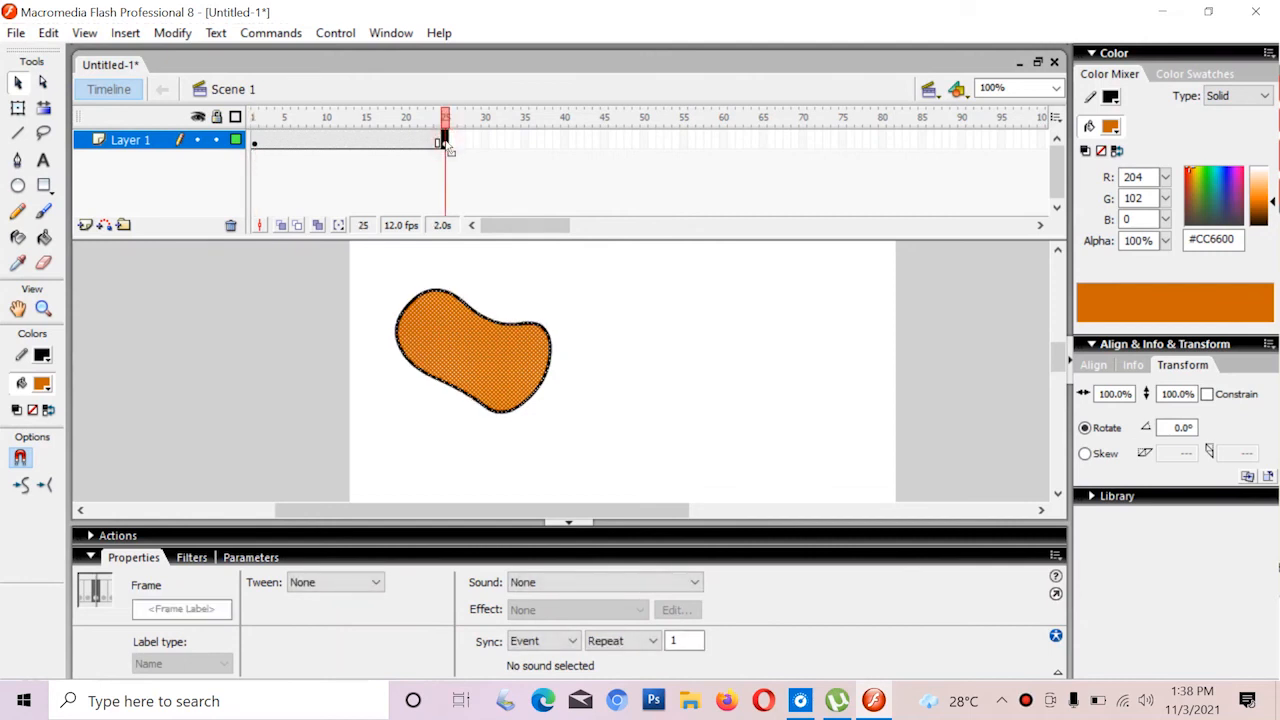
{"action": "left_click", "coordinate": [256, 142]}
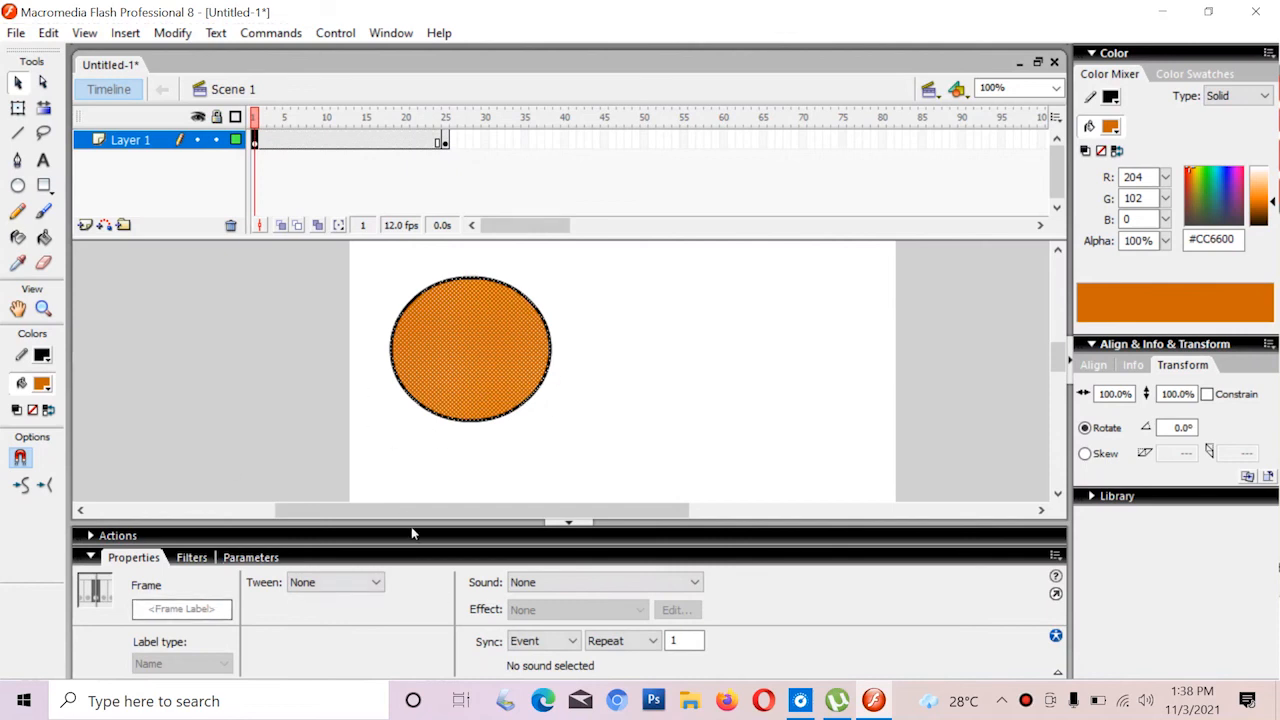
{"action": "left_click", "coordinate": [345, 582]}
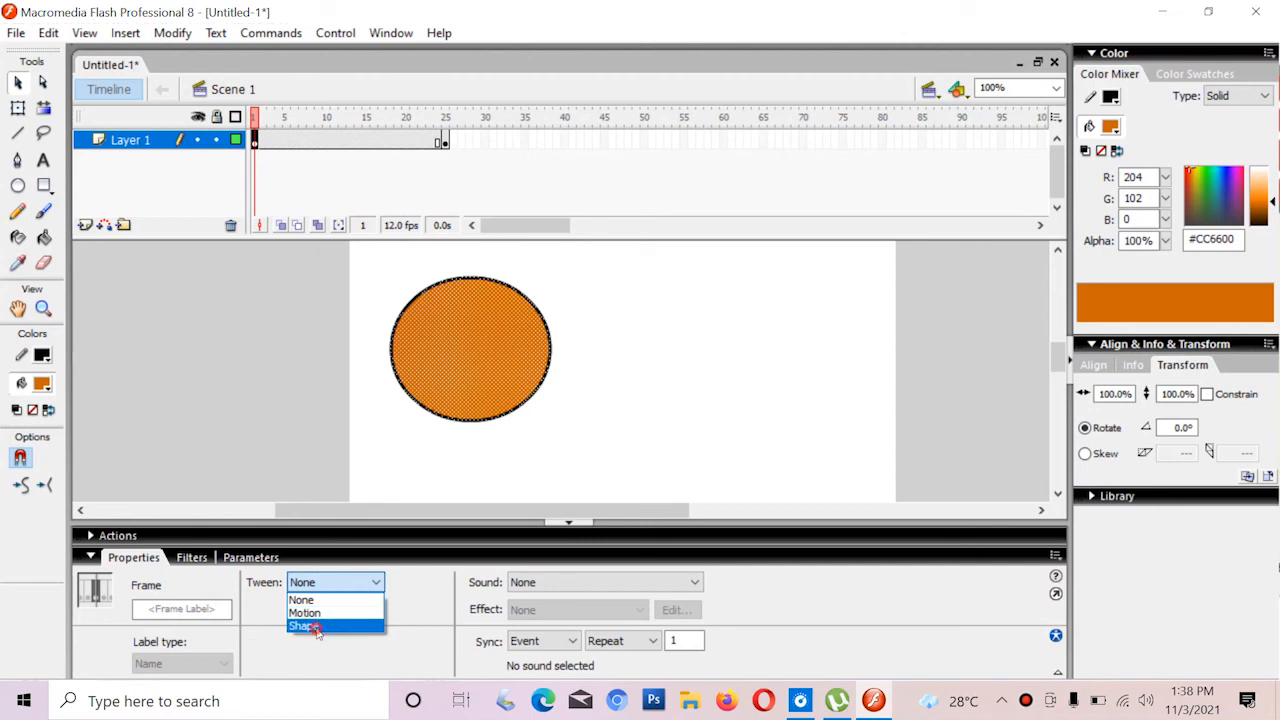
{"action": "left_click", "coordinate": [303, 626]}
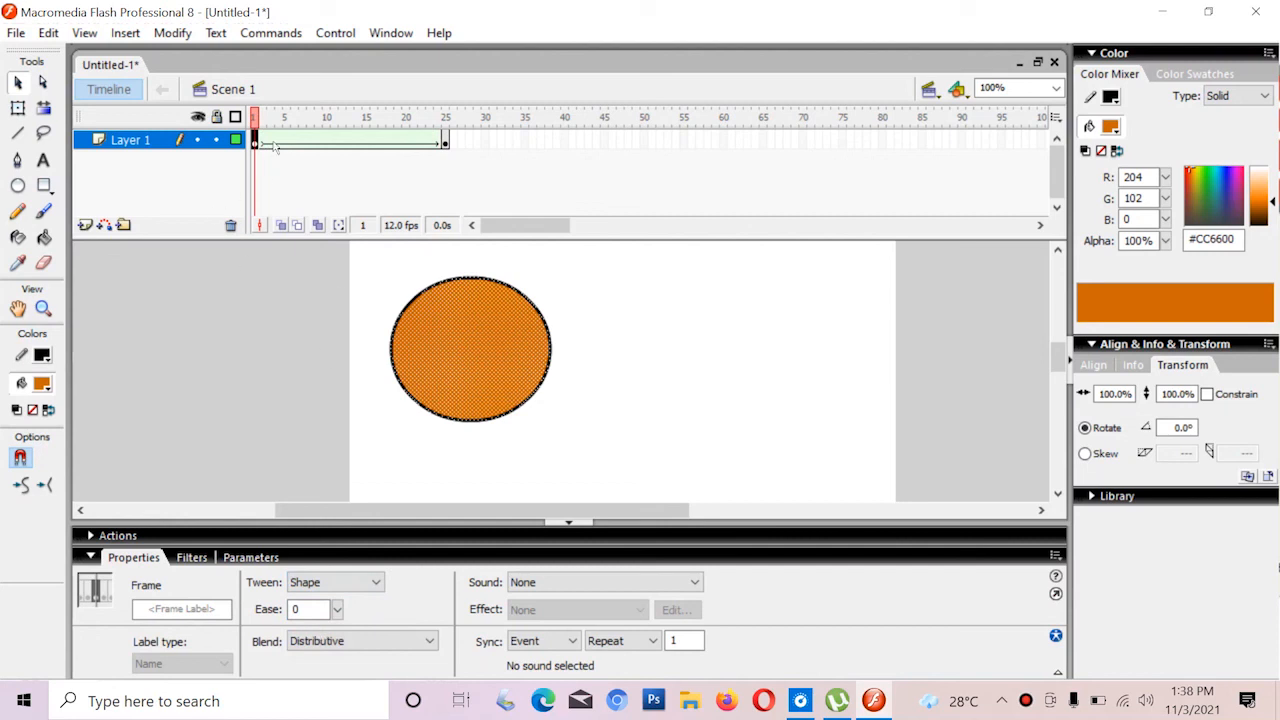
- Play the shape tween on the timeline several times to watch the oval morph
{"action": "key", "text": "Return"}
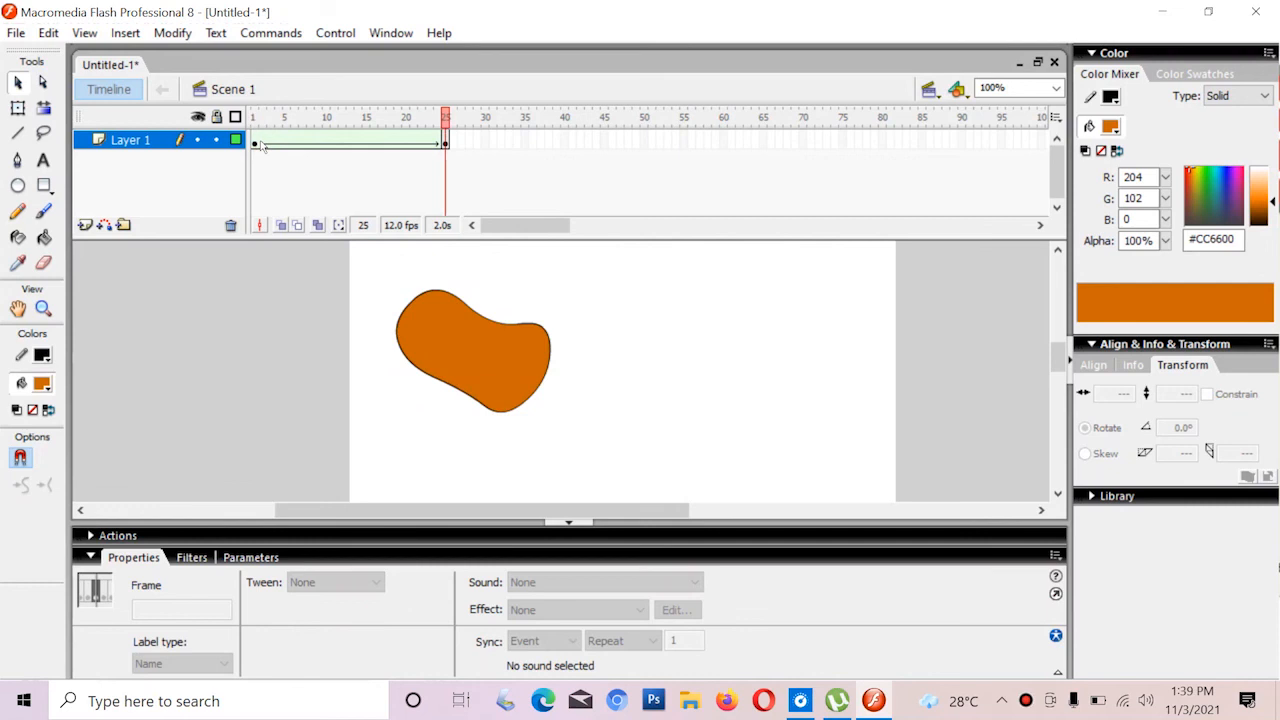
{"action": "key", "text": "Return"}
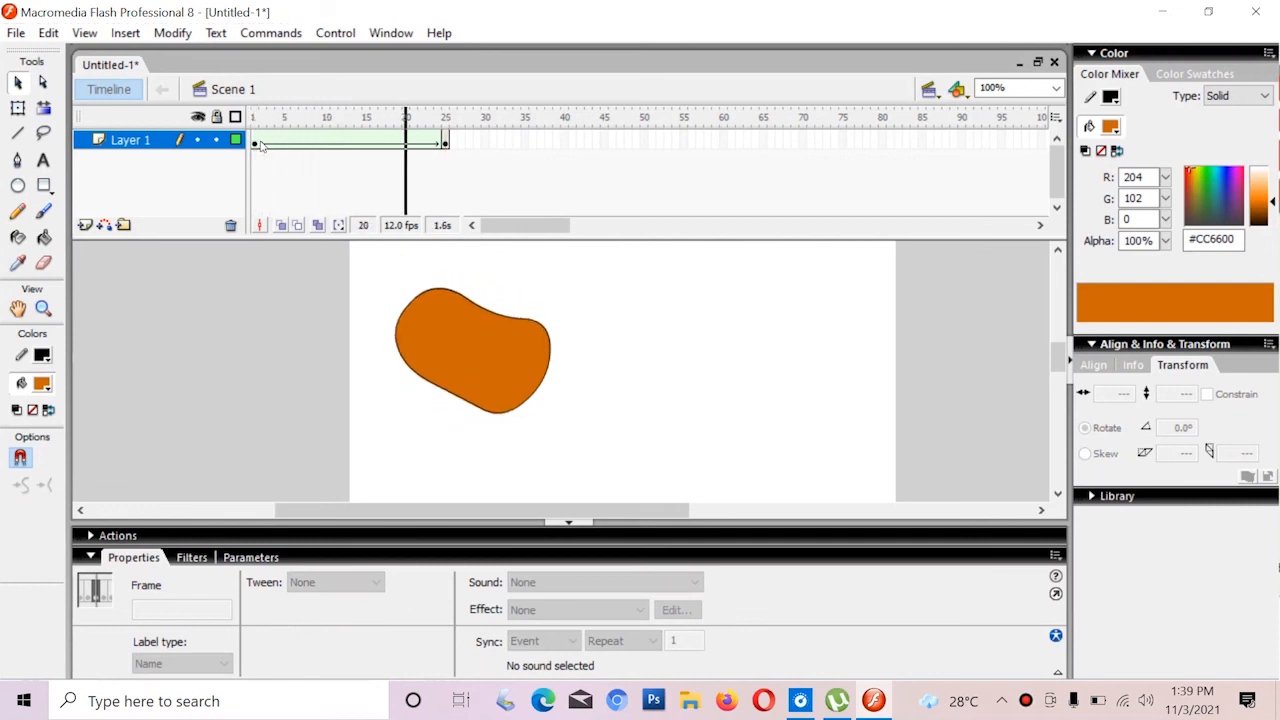
{"action": "key", "text": "Return"}
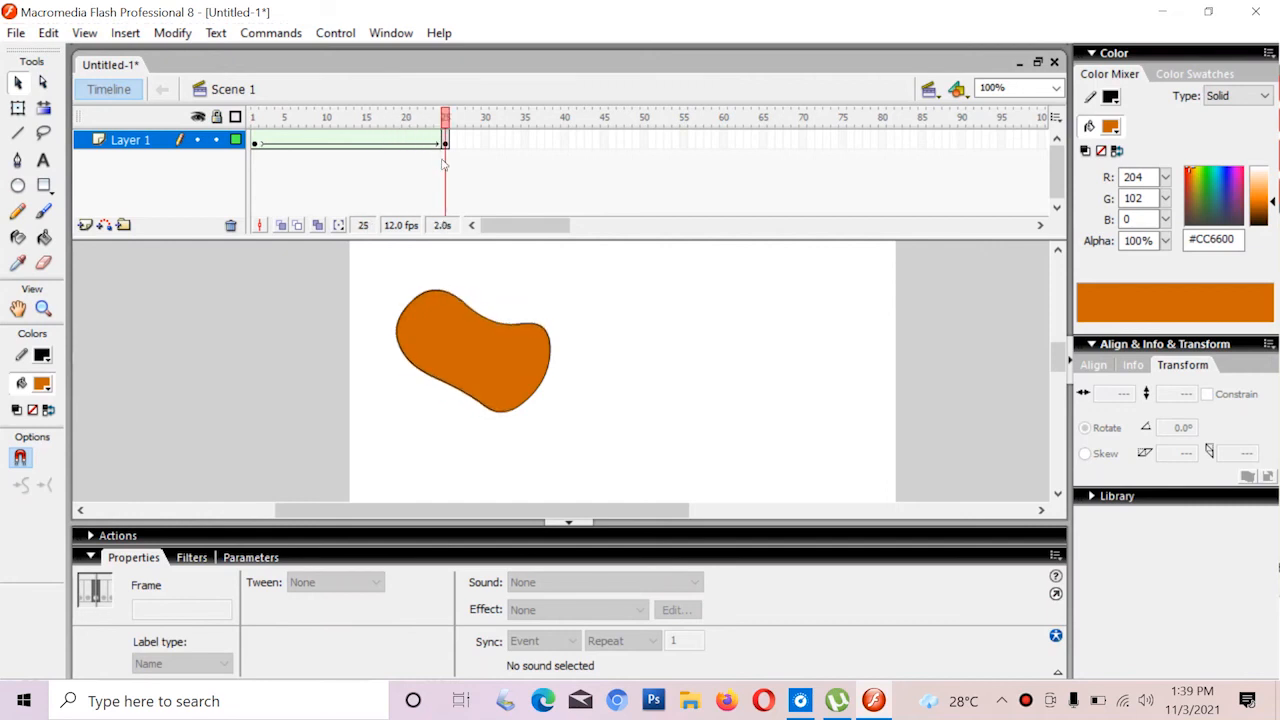
- Remove all frames after frame 1 of Layer 1 and set frame 1's tween to None
{"action": "left_click_drag", "start_coordinate": [463, 142], "coordinate": [258, 140]}
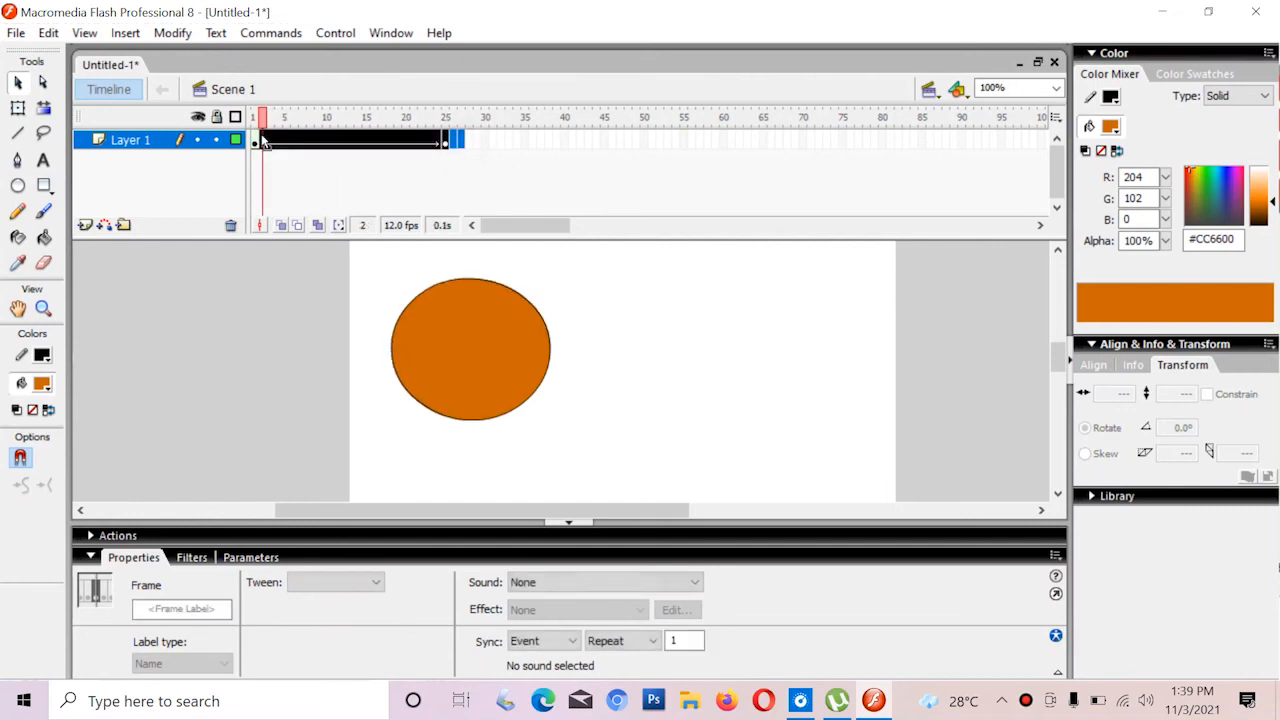
{"action": "right_click", "coordinate": [260, 140]}
{"action": "left_click", "coordinate": [303, 201]}
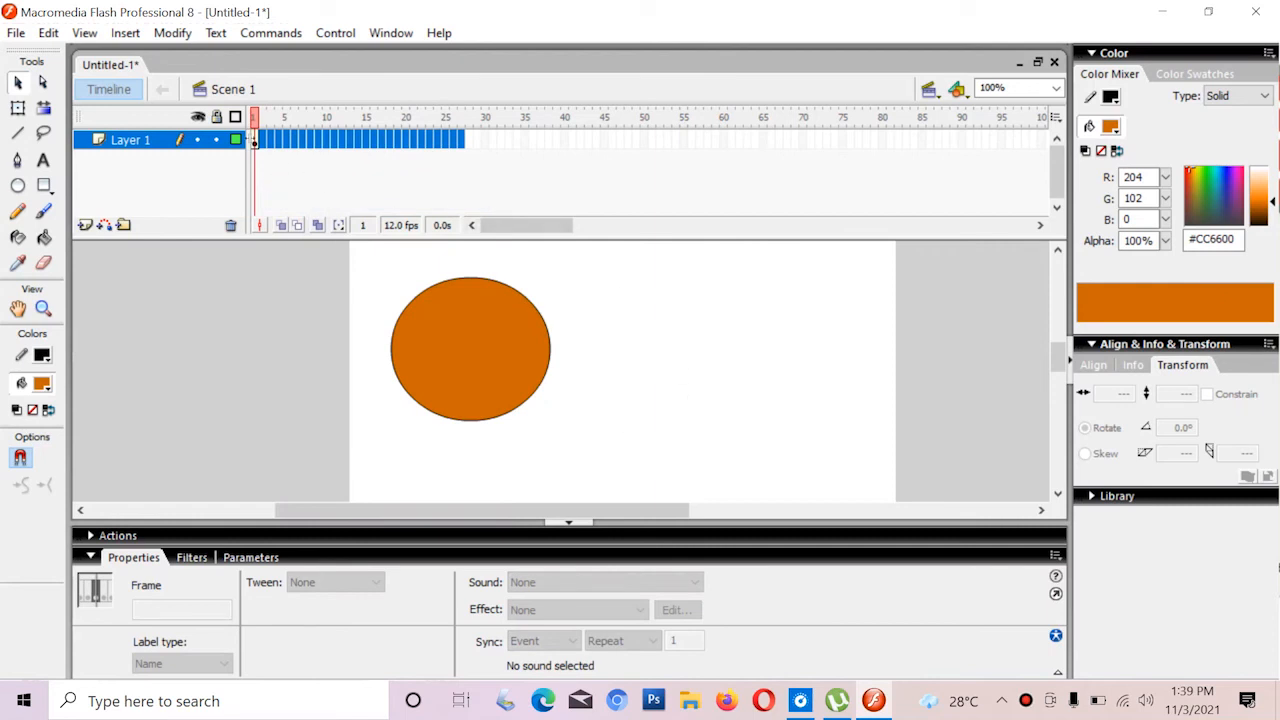
{"action": "left_click", "coordinate": [256, 143]}
{"action": "left_click", "coordinate": [355, 582]}
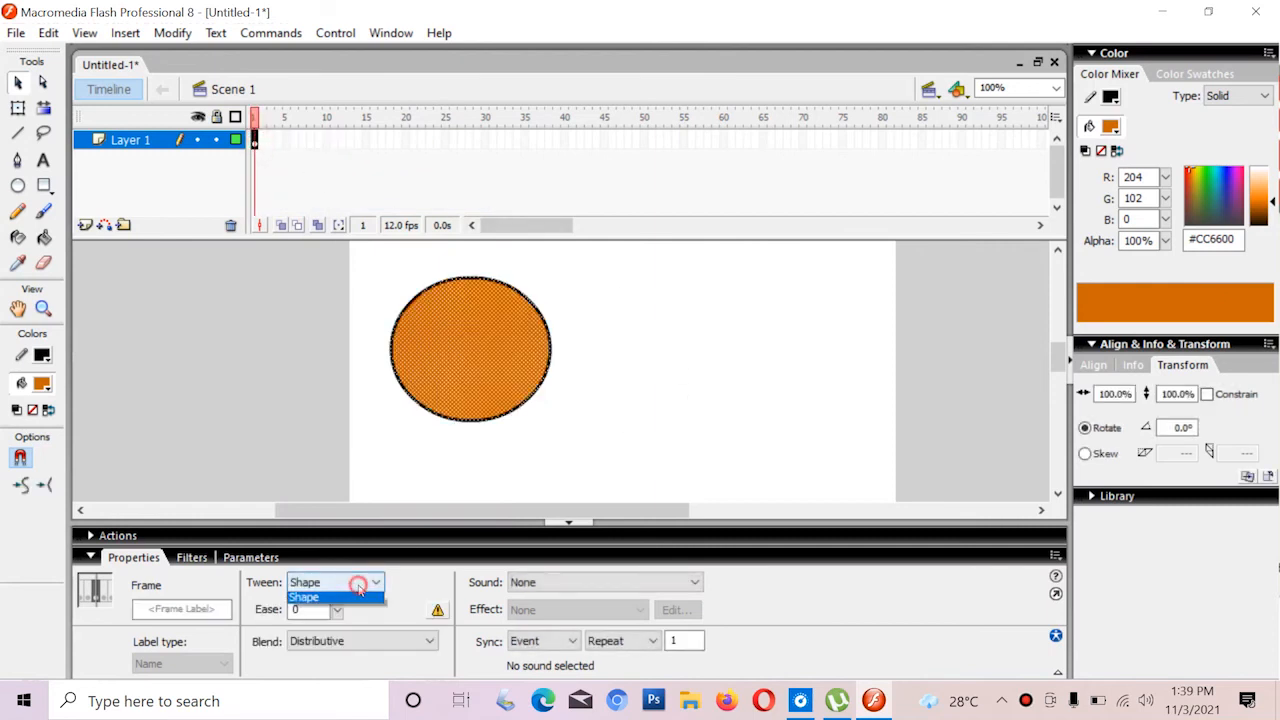
{"action": "left_click", "coordinate": [320, 601]}
- Select the whole orange oval with its outline and delete it from the stage
{"action": "left_click", "coordinate": [568, 318]}
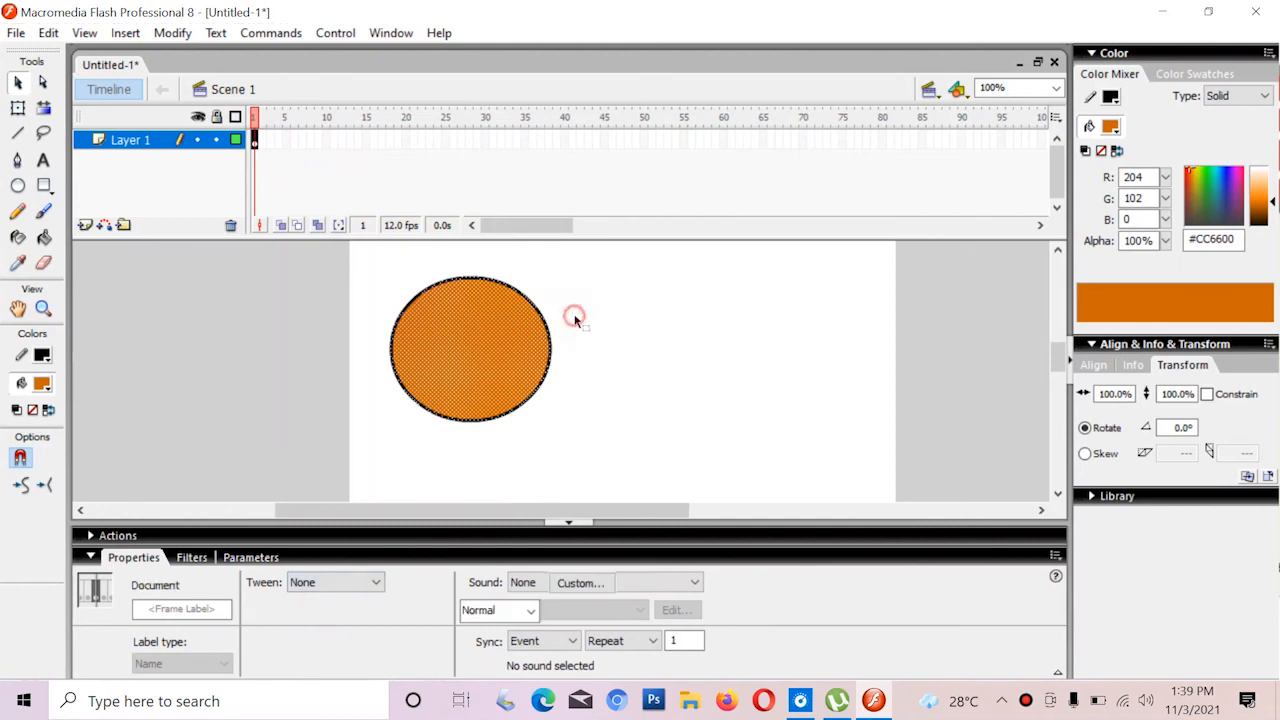
{"action": "left_click_drag", "start_coordinate": [582, 262], "coordinate": [343, 447]}
{"action": "key", "text": "Delete"}
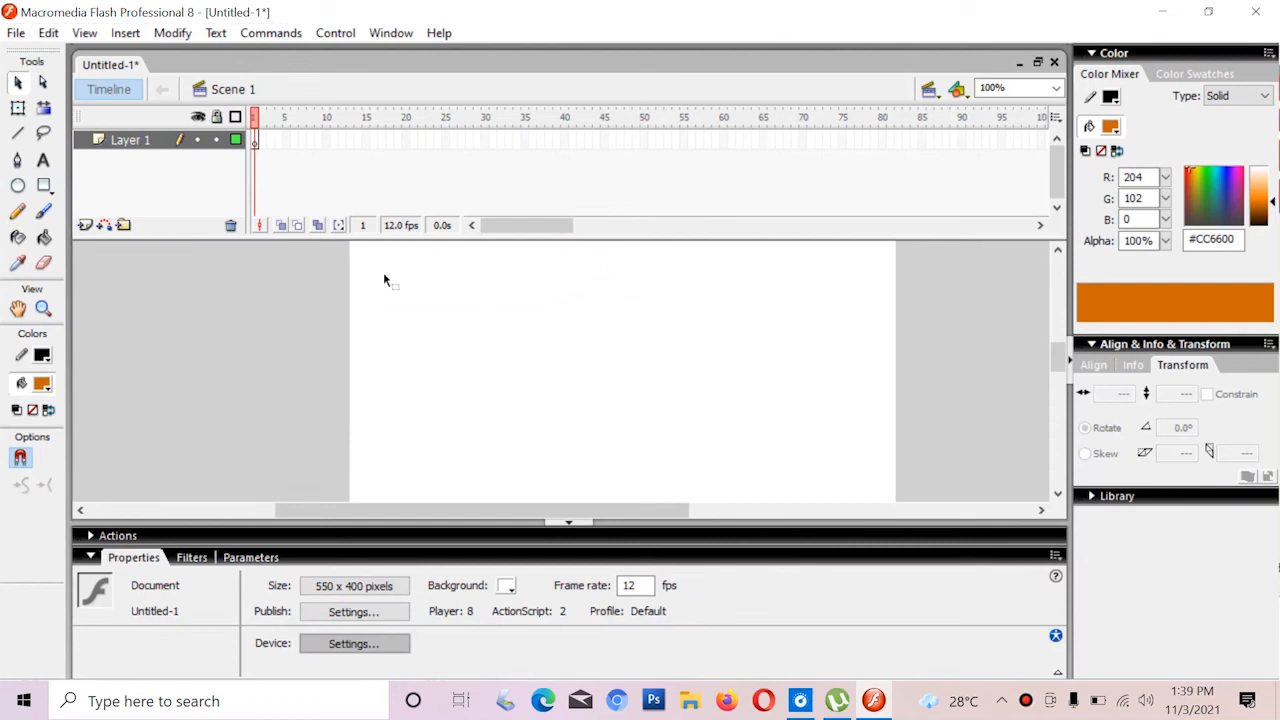
- Draw an orange circle about 147.5 pixels in diameter on the stage's left side with the Oval tool and select its fill
{"action": "left_click", "coordinate": [18, 186]}
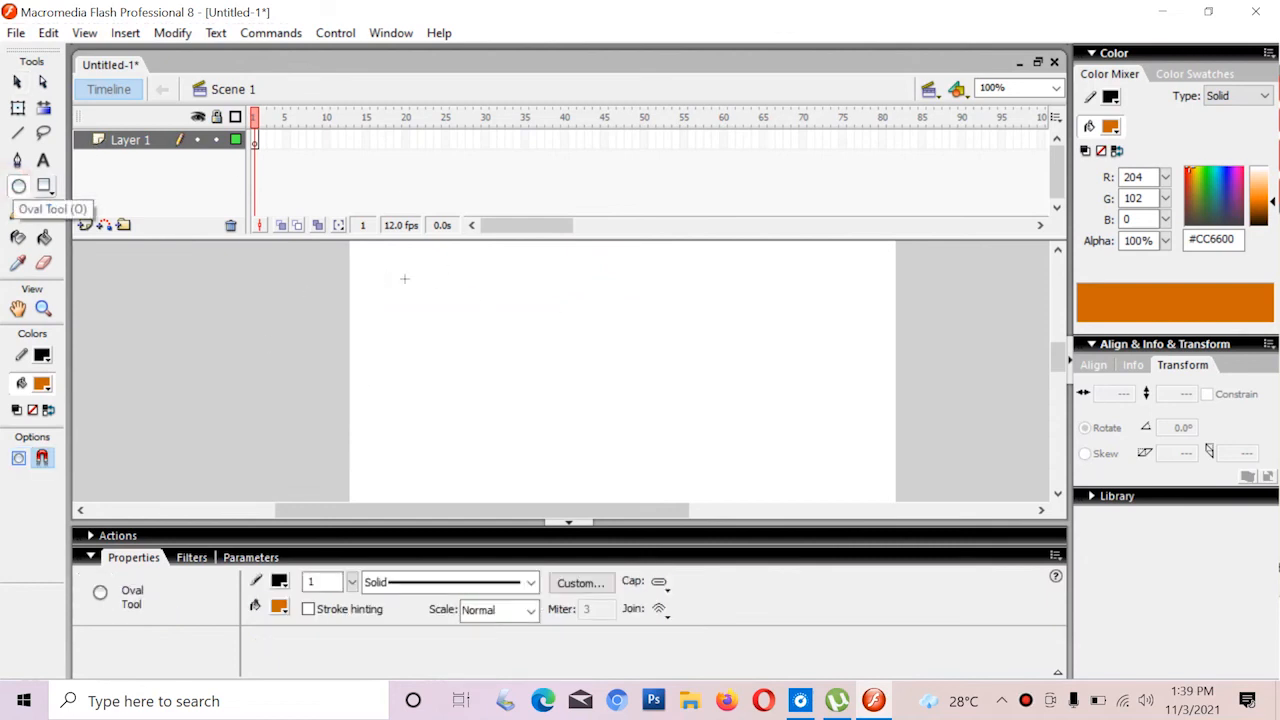
{"action": "left_click_drag", "start_coordinate": [391, 279], "coordinate": [534, 429]}
{"action": "left_click", "coordinate": [17, 82]}
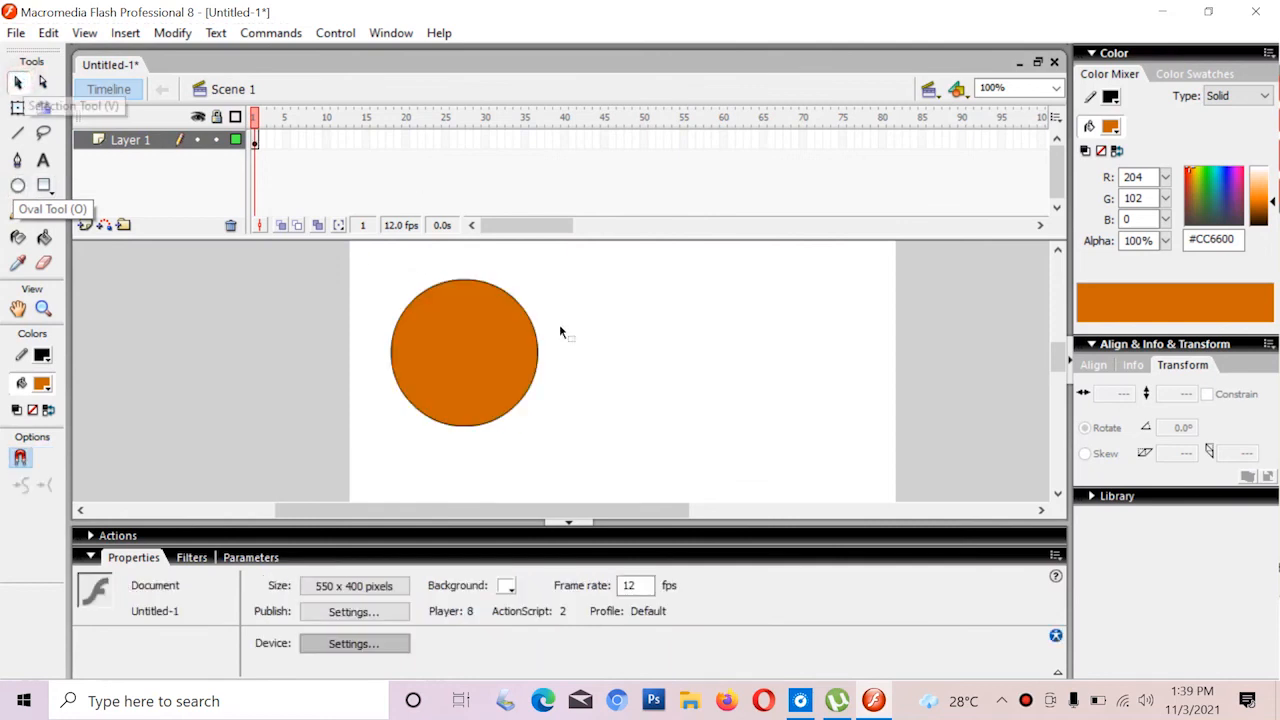
{"action": "left_click", "coordinate": [489, 344]}
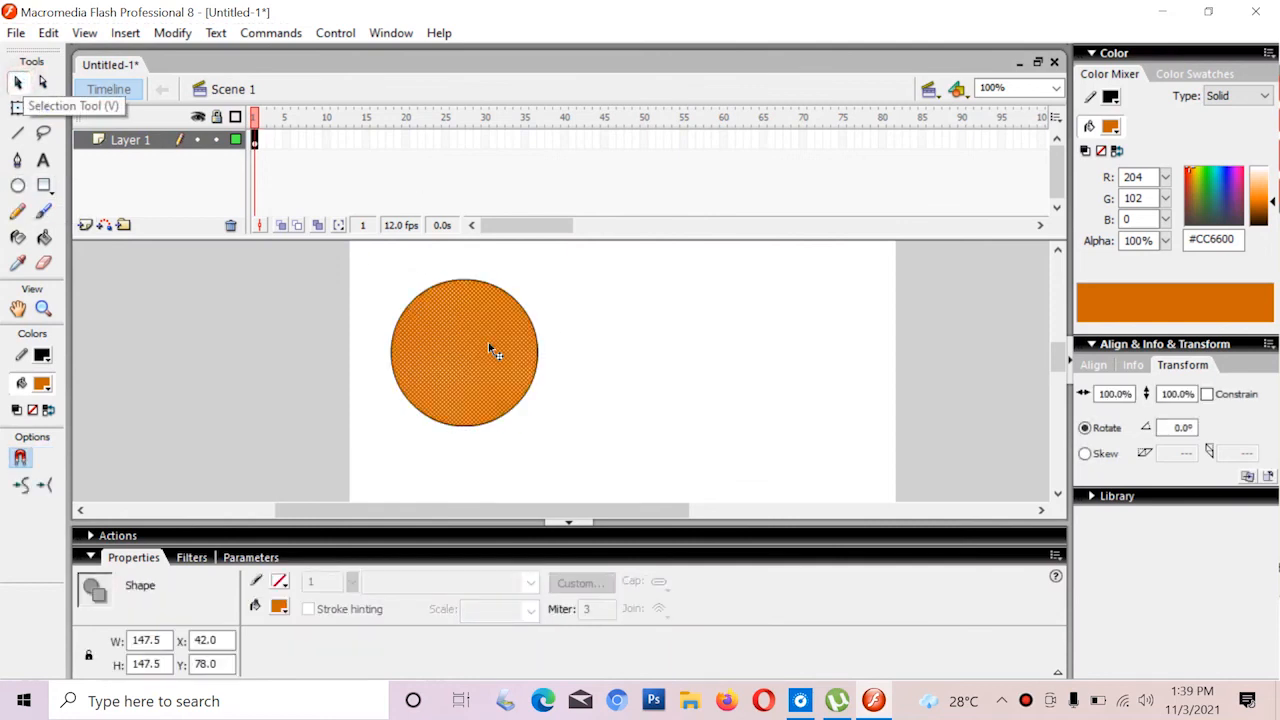
- Convert the circle's fill and outline into a Graphic symbol named Symbol 2
{"action": "mouse_move", "coordinate": [597, 266]}
{"action": "left_mouse_down"}
{"action": "mouse_move", "coordinate": [466, 383]}
{"action": "mouse_move", "coordinate": [343, 459]}
{"action": "left_mouse_up"}
{"action": "right_click", "coordinate": [437, 397]}
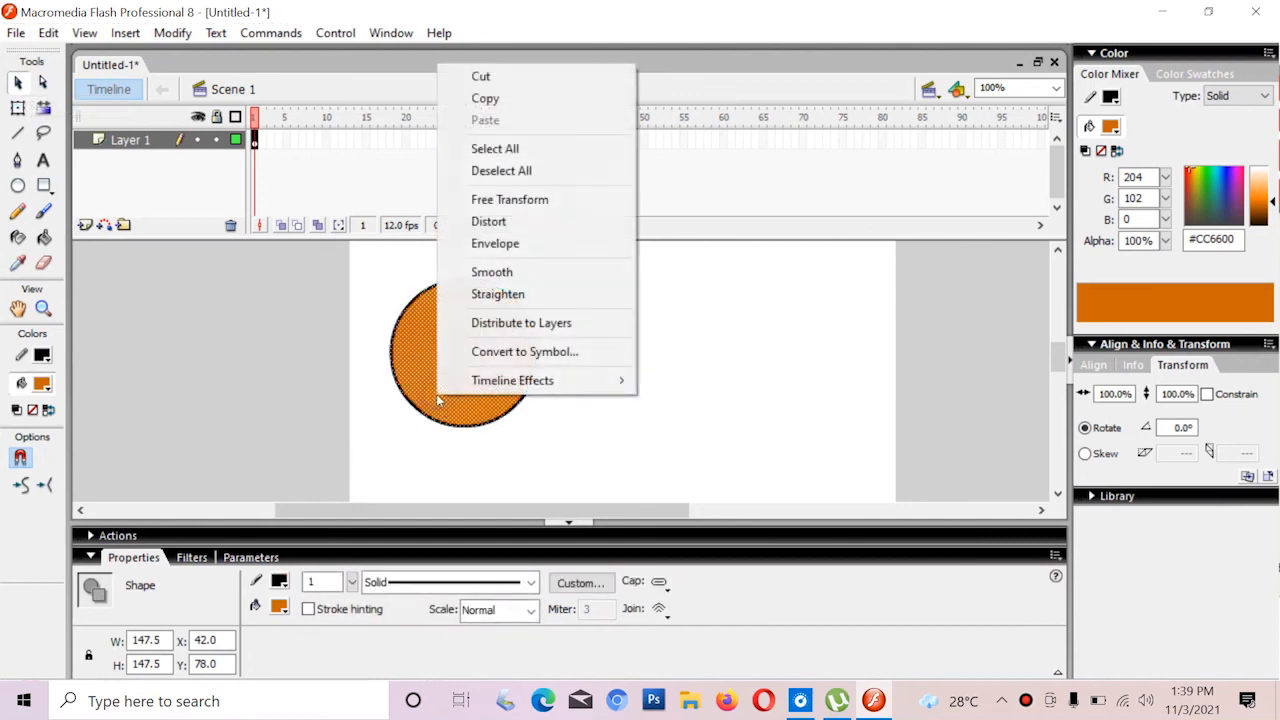
{"action": "left_click", "coordinate": [481, 359]}
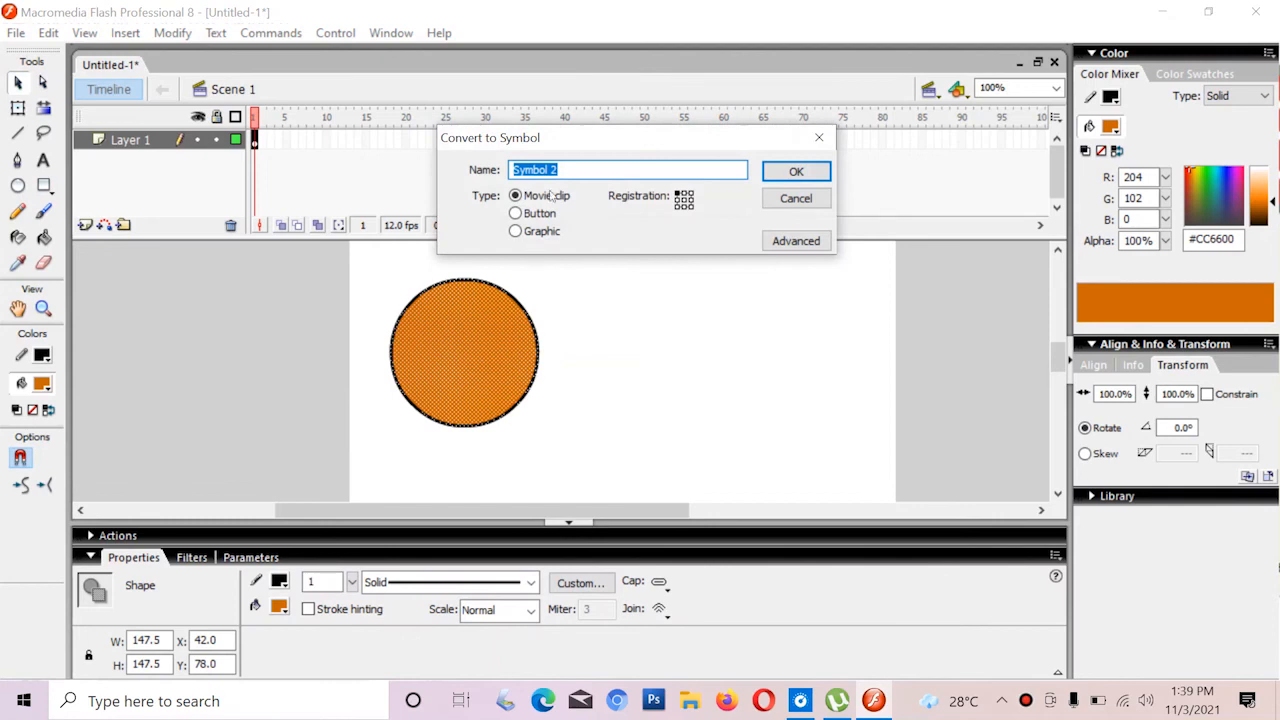
{"action": "left_click", "coordinate": [515, 231]}
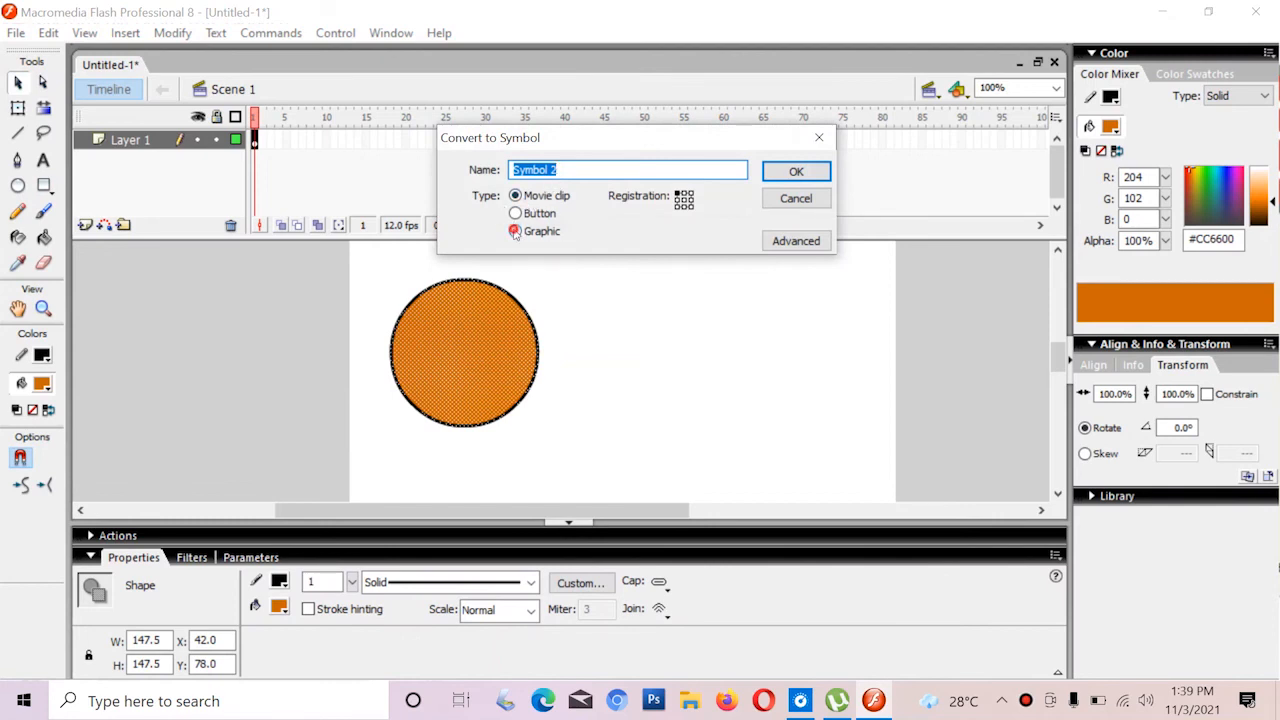
{"action": "left_click", "coordinate": [796, 171]}
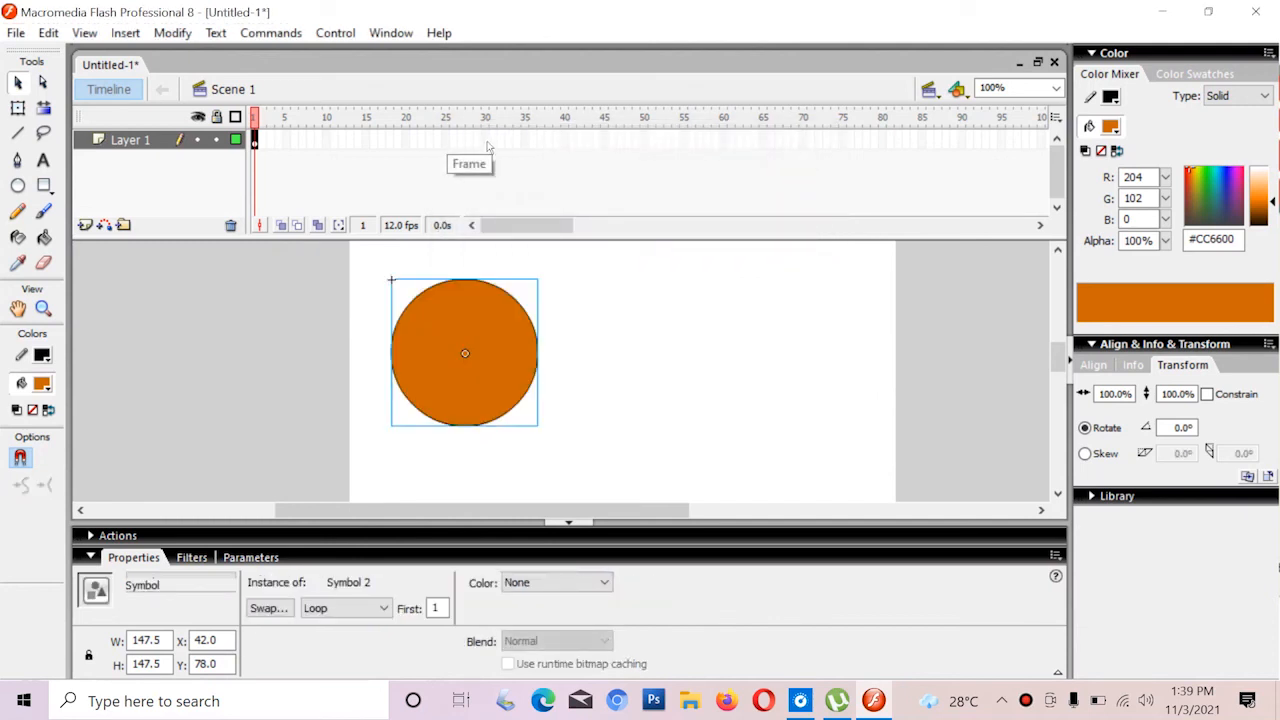
- Insert a keyframe at frame 25 of Layer 1 for the circle symbol
{"action": "left_click", "coordinate": [446, 144]}
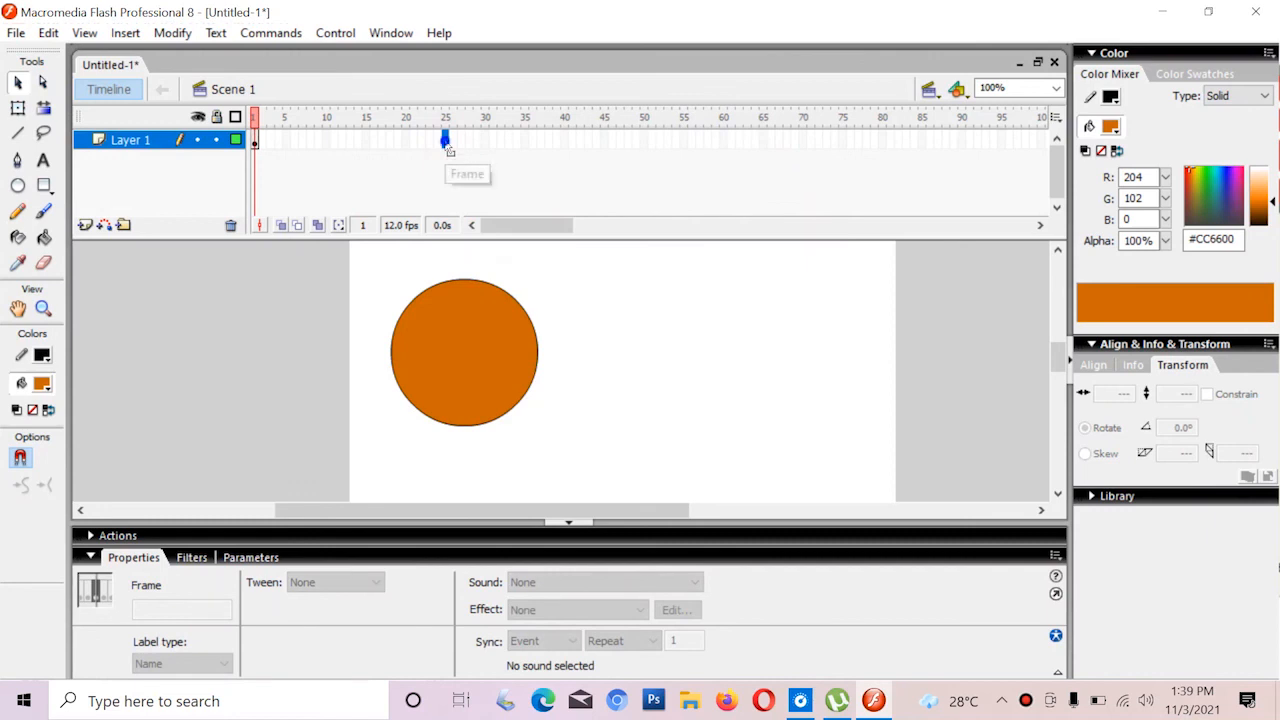
{"action": "right_click", "coordinate": [446, 144]}
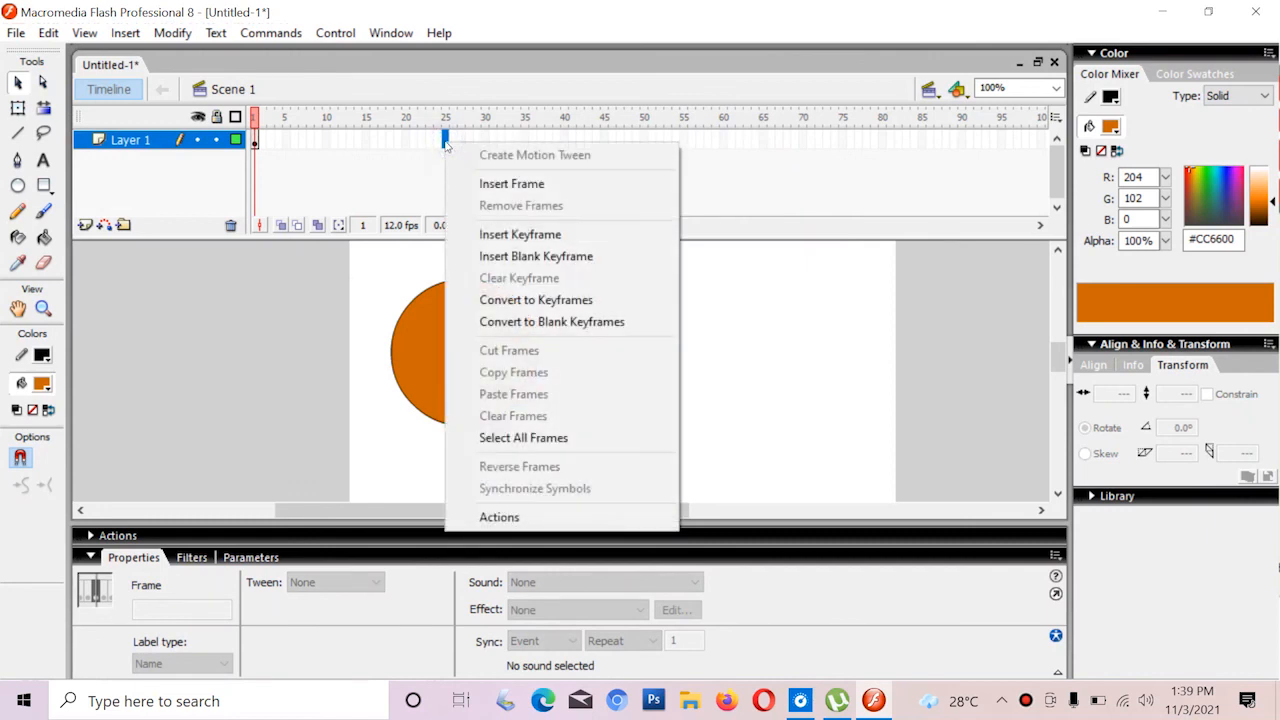
{"action": "left_click", "coordinate": [501, 236]}
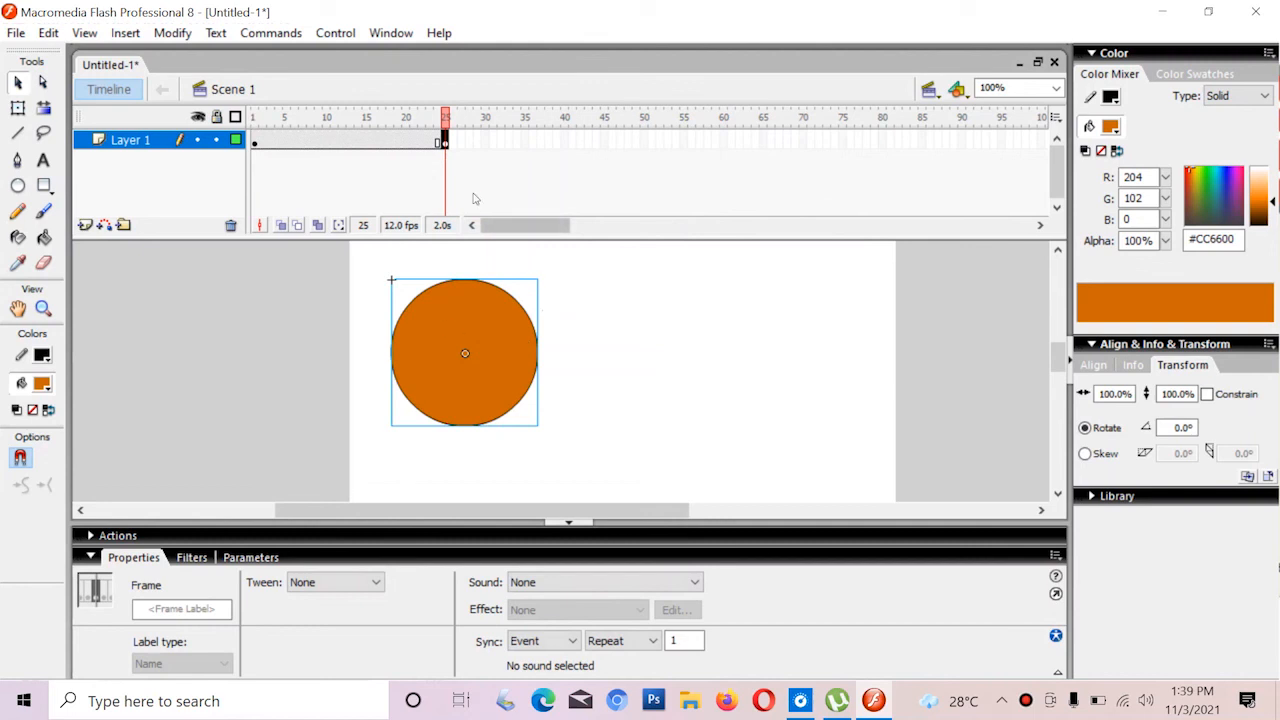
- Select and deselect the circle symbol on the frame 25 keyframe to examine it as a graphic instance
{"action": "left_click", "coordinate": [598, 340]}
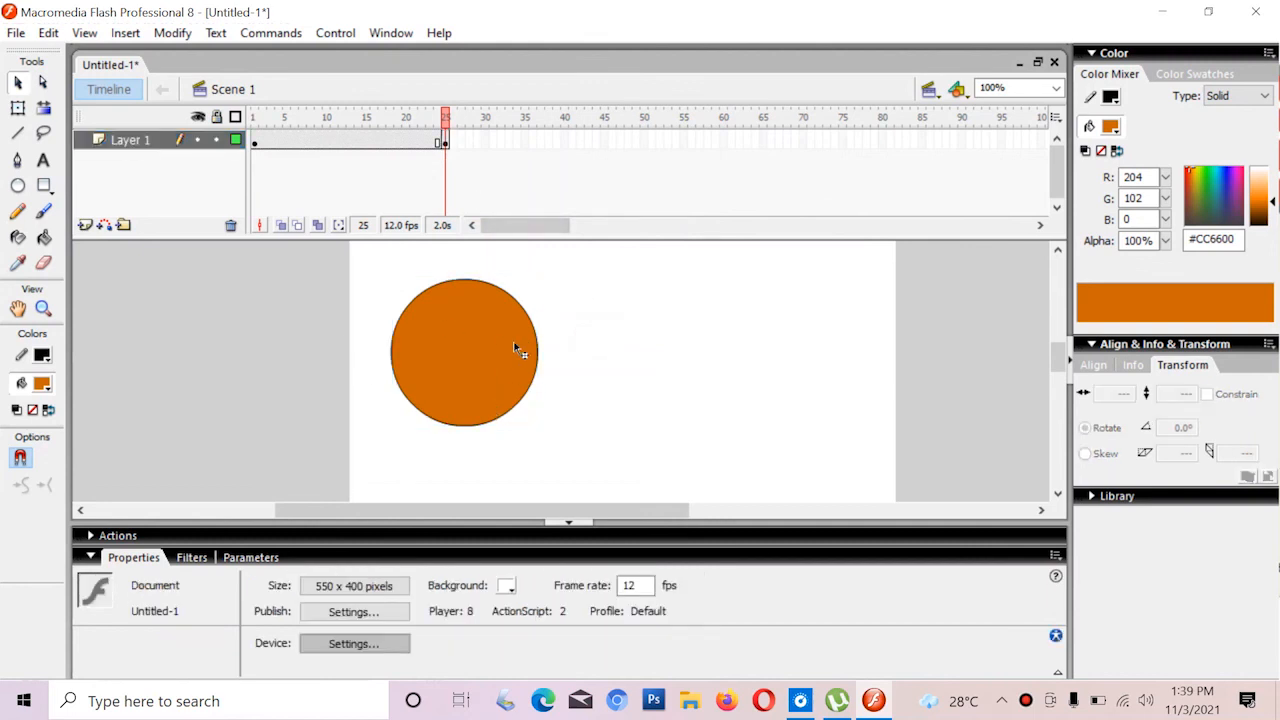
{"action": "left_click", "coordinate": [507, 350]}
{"action": "left_click", "coordinate": [605, 352]}
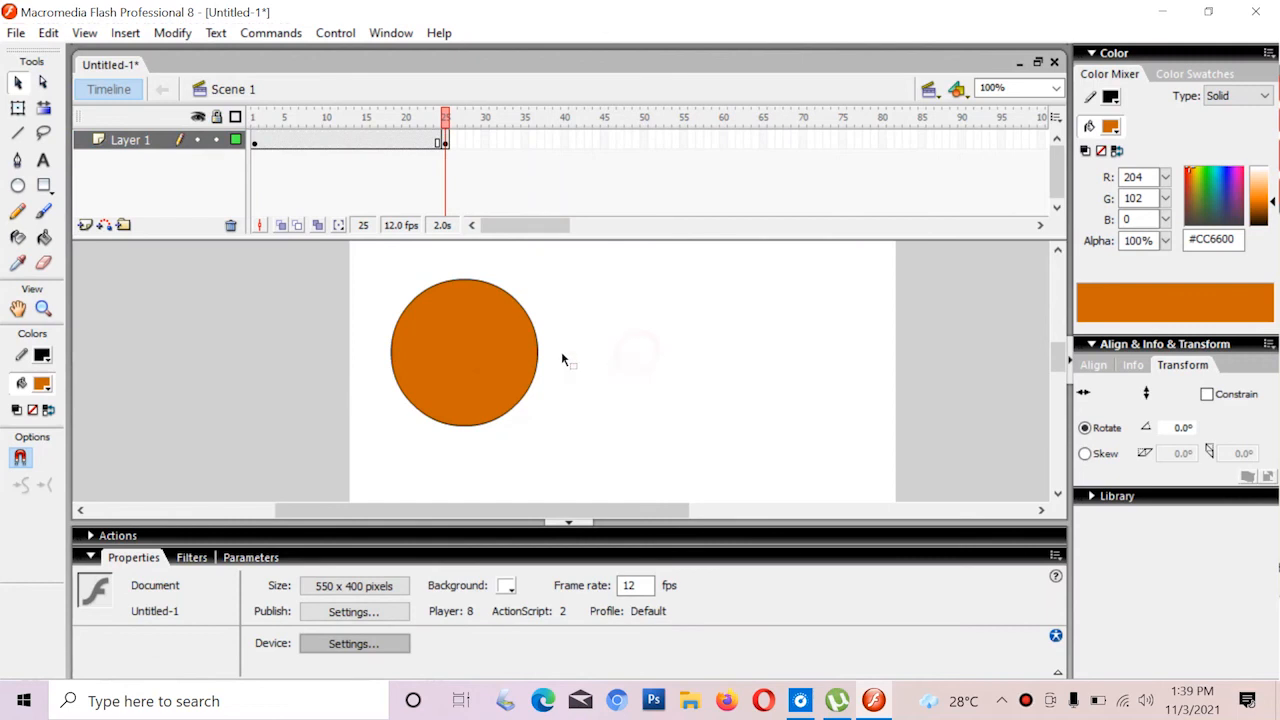
{"action": "left_click", "coordinate": [503, 366]}
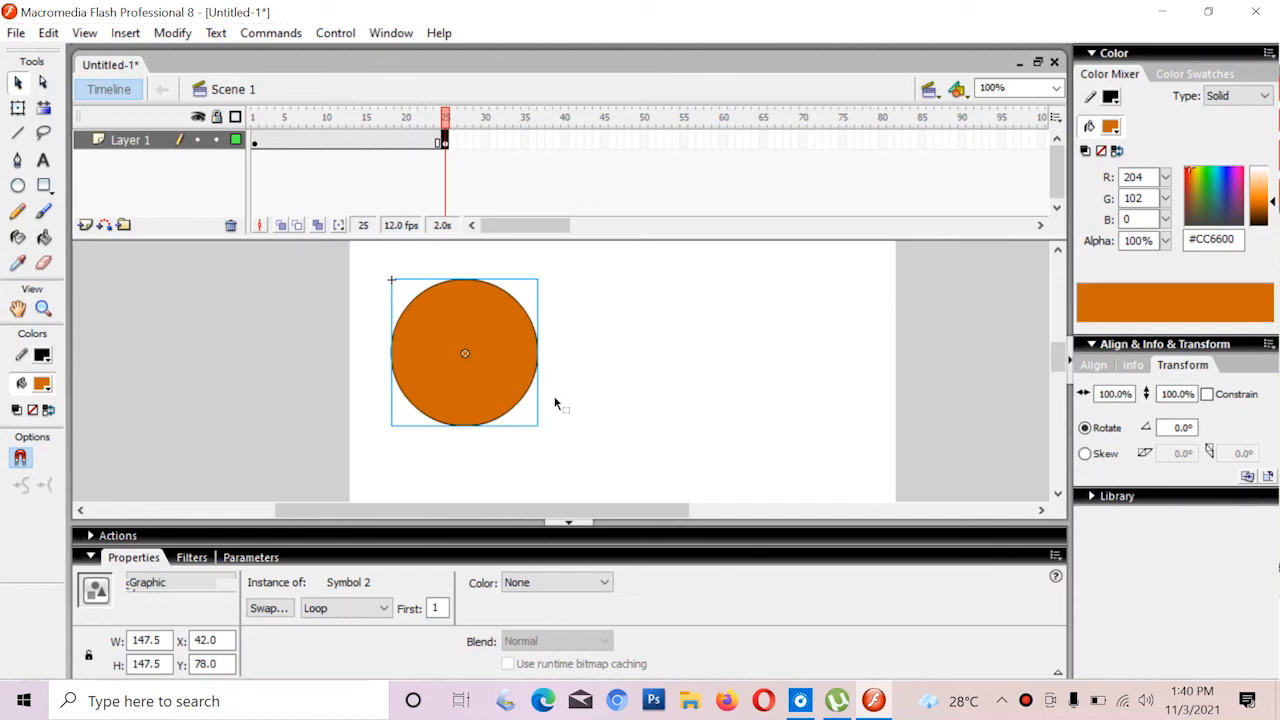
{"action": "left_click", "coordinate": [632, 396]}
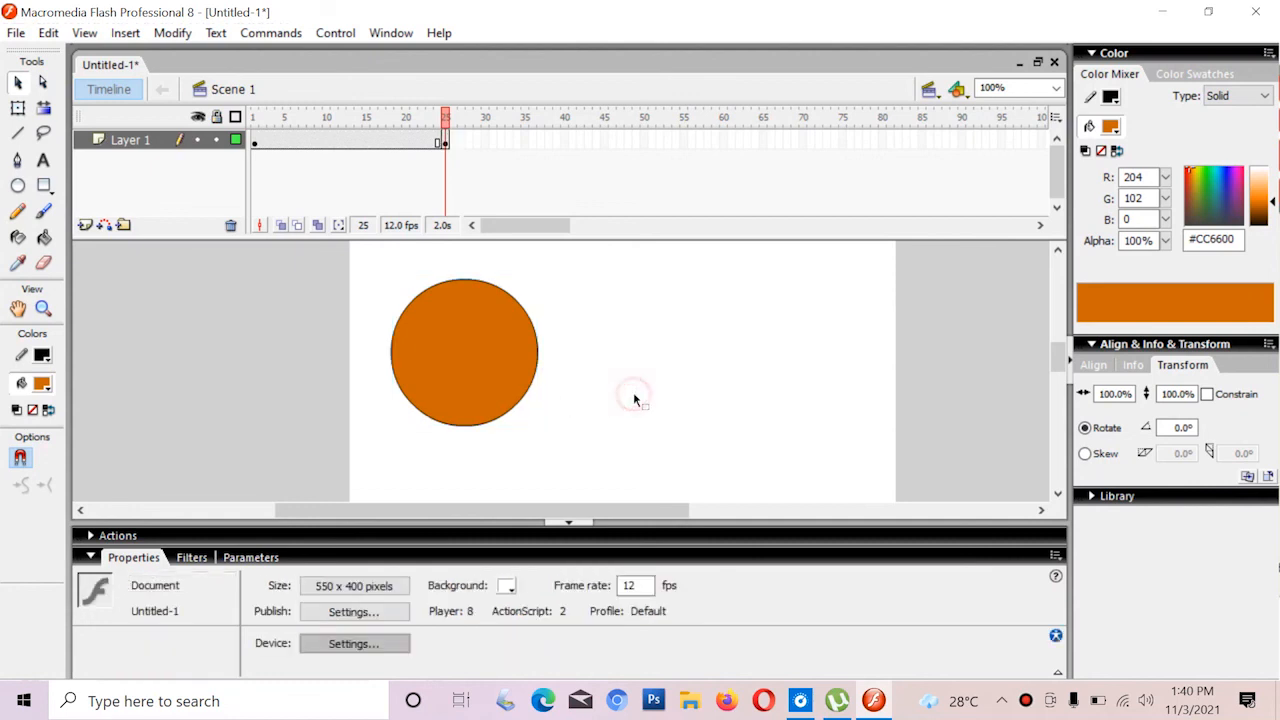
{"action": "left_click", "coordinate": [494, 366]}
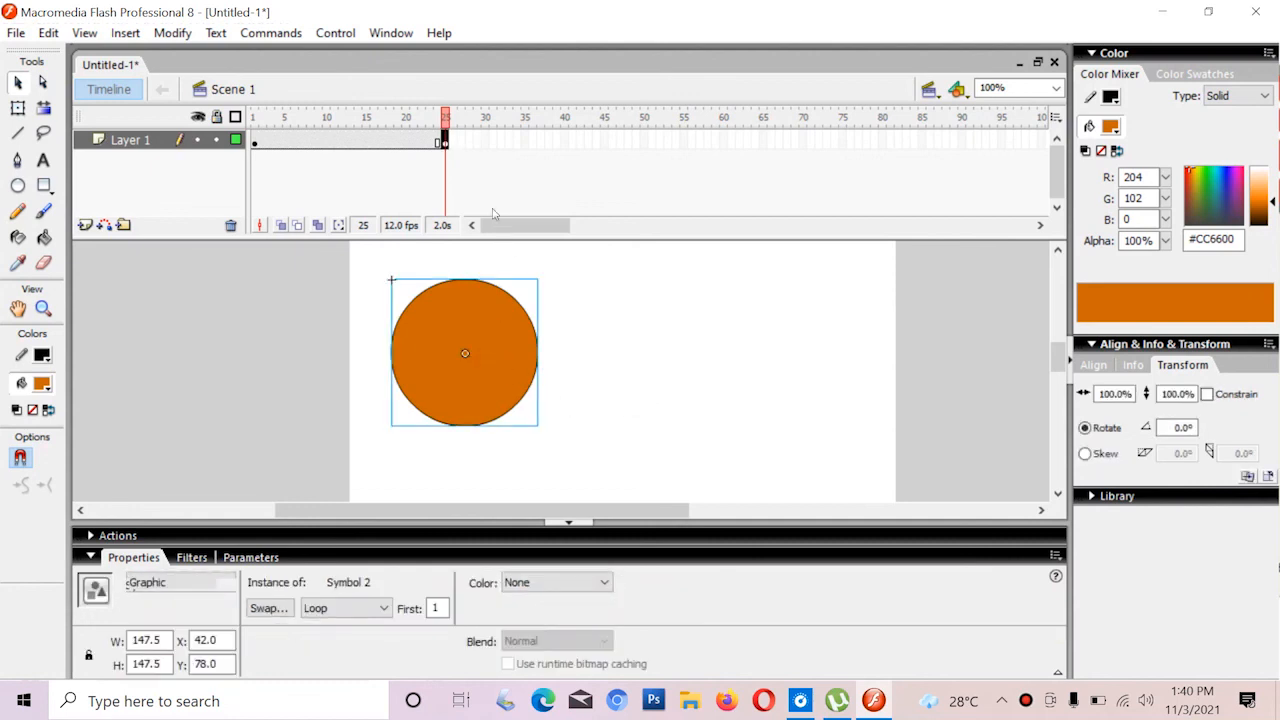
- Set the circle instance on the frame 25 keyframe to the Alpha color effect at 0%
{"action": "left_click", "coordinate": [604, 584]}
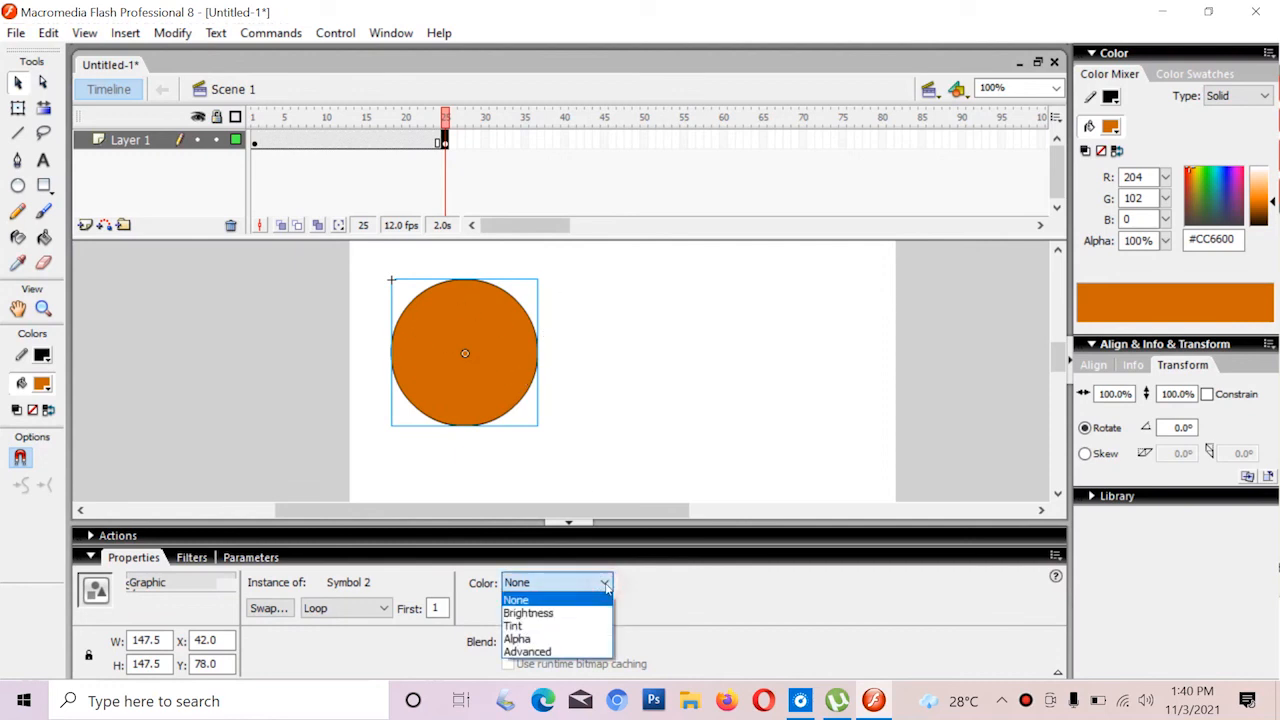
{"action": "left_click", "coordinate": [546, 641]}
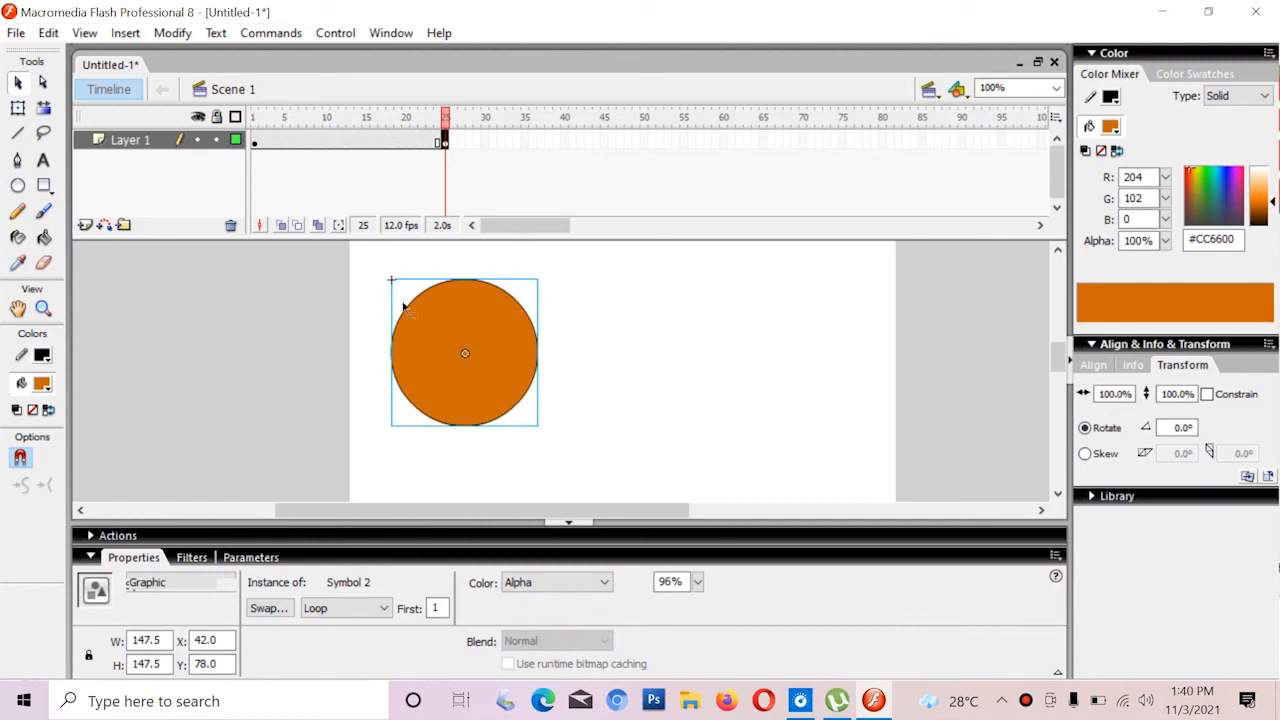
{"action": "left_click_drag", "start_coordinate": [697, 581], "coordinate": [704, 700]}
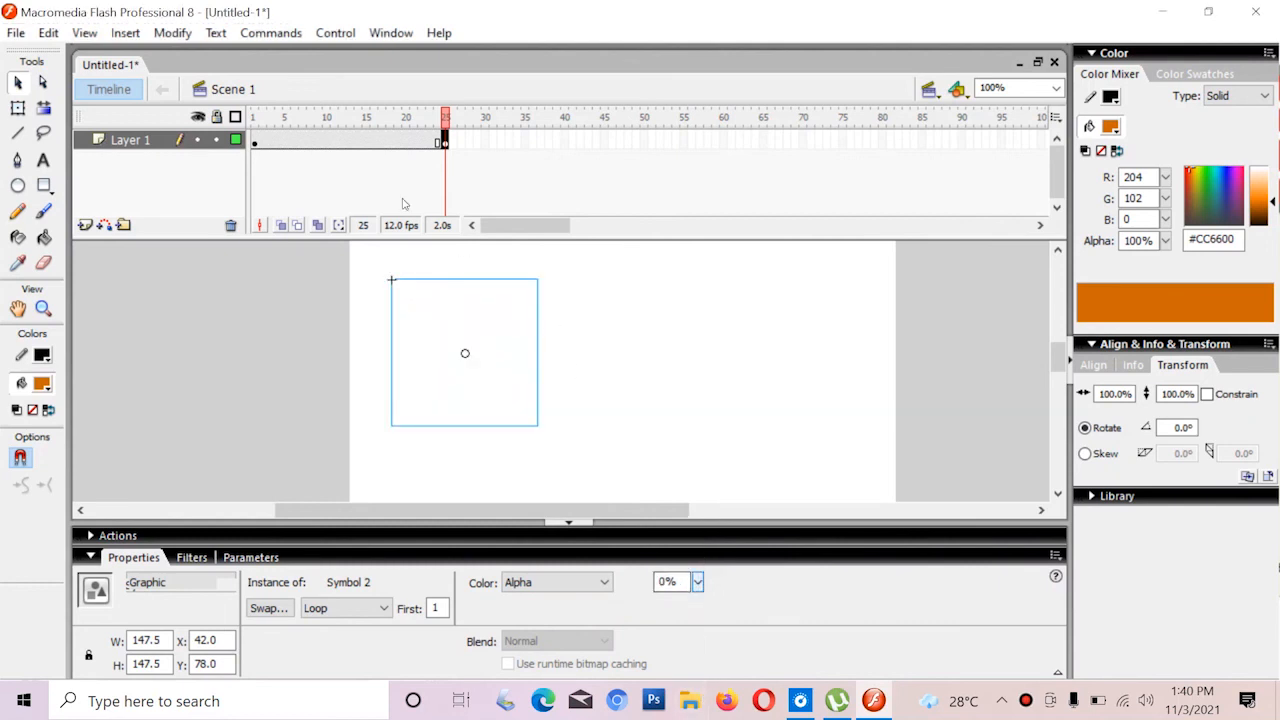
- Apply a Motion tween to Layer 1 starting from the frame 1 keyframe
{"action": "left_click", "coordinate": [256, 143]}
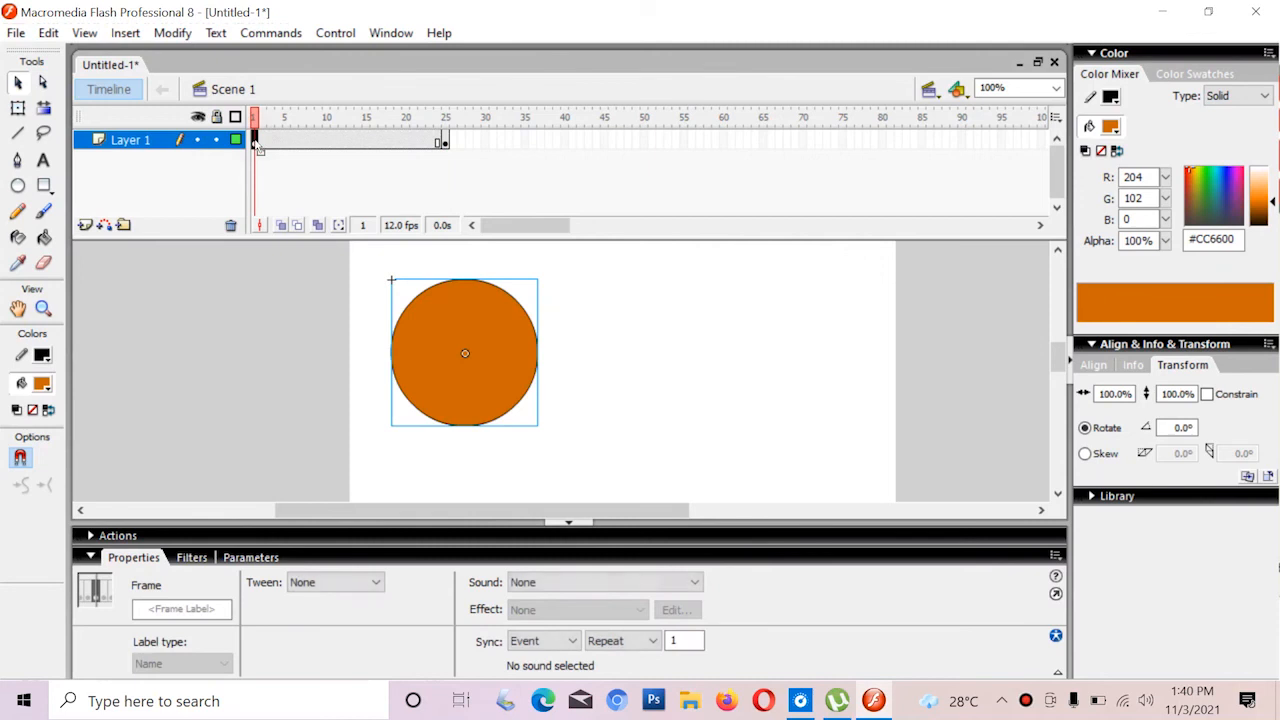
{"action": "left_click", "coordinate": [337, 583]}
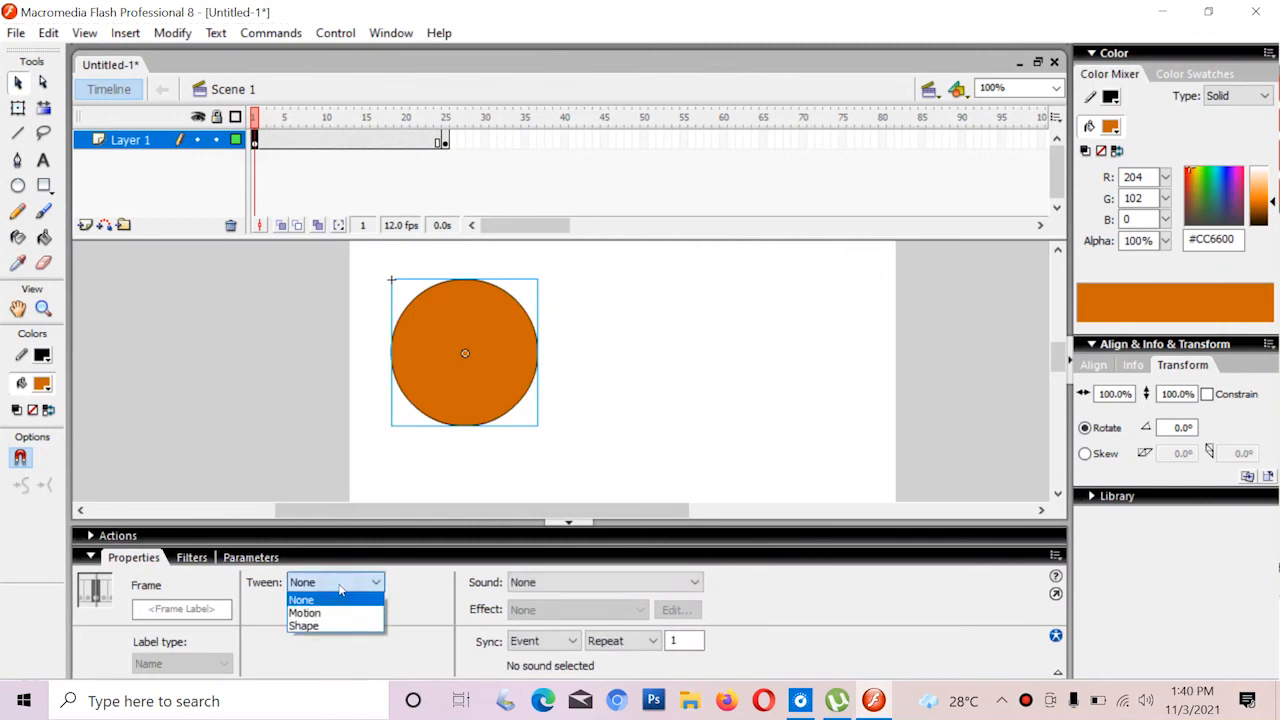
{"action": "left_click", "coordinate": [322, 613]}
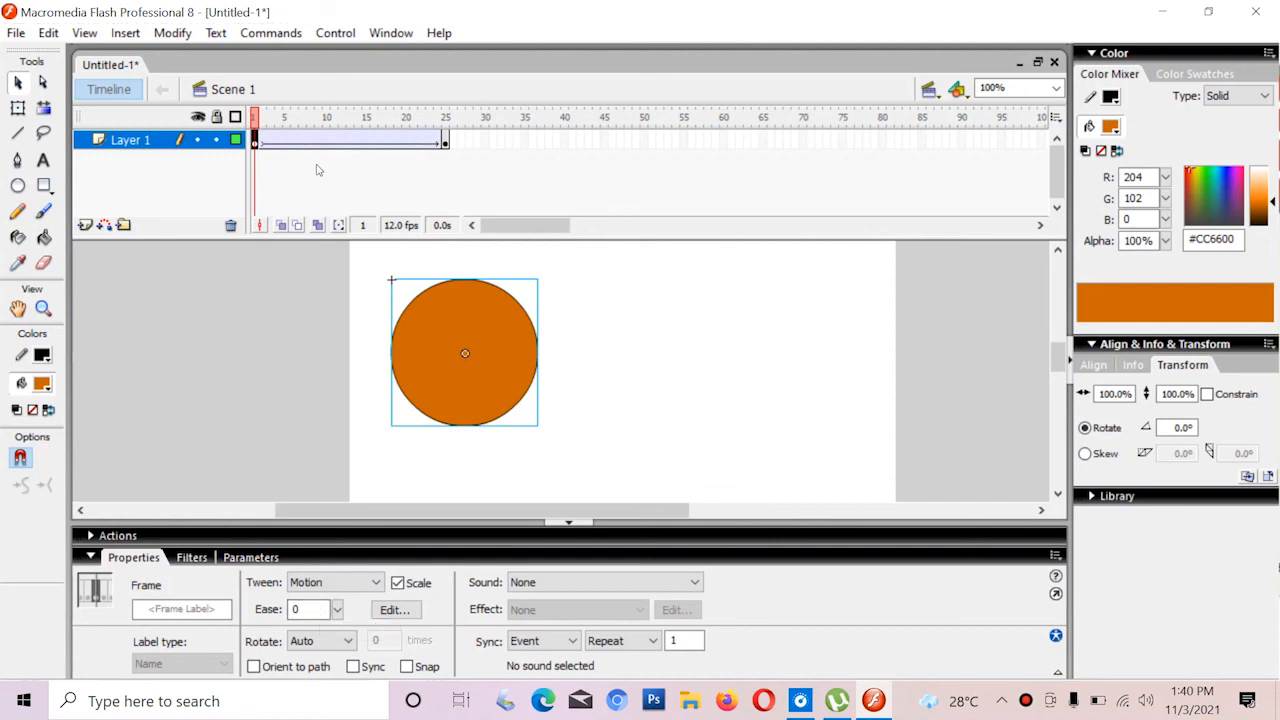
- Play the circle's fade-out repeatedly from frame 1, preview it as a test movie, and close the preview
{"action": "key", "text": "Return"}
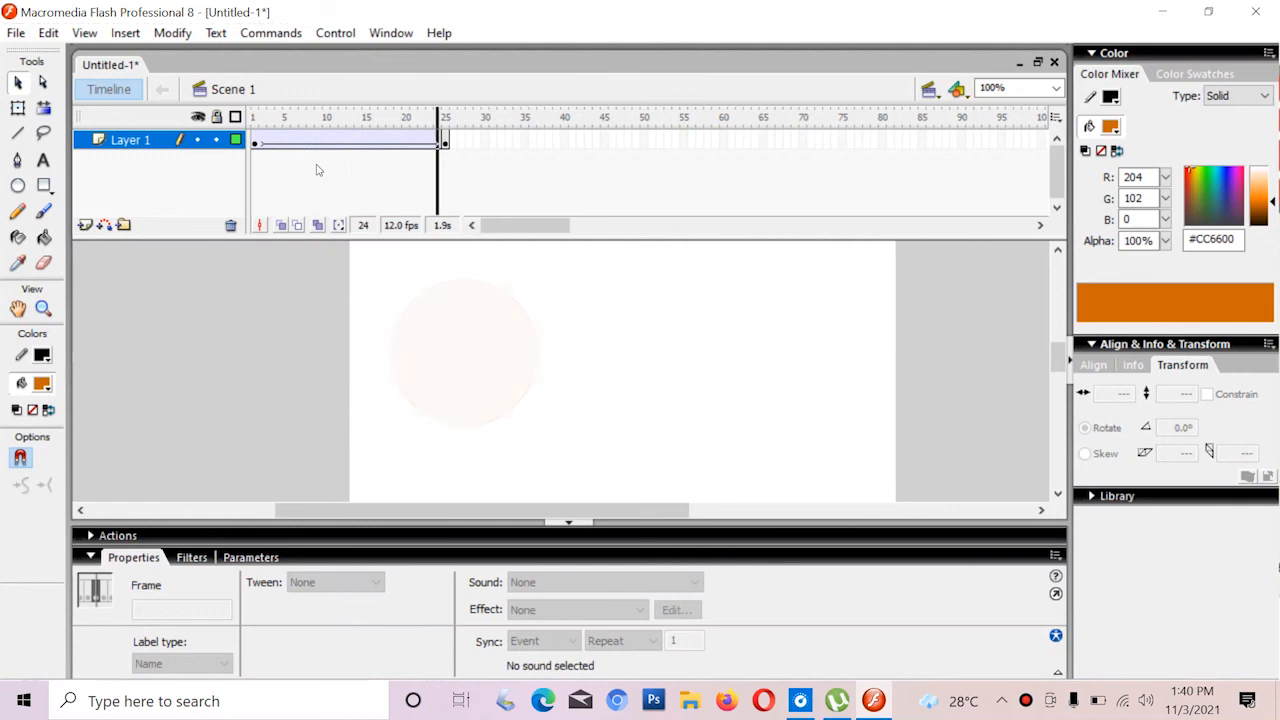
{"action": "left_click", "coordinate": [256, 142]}
{"action": "key", "text": "Return"}
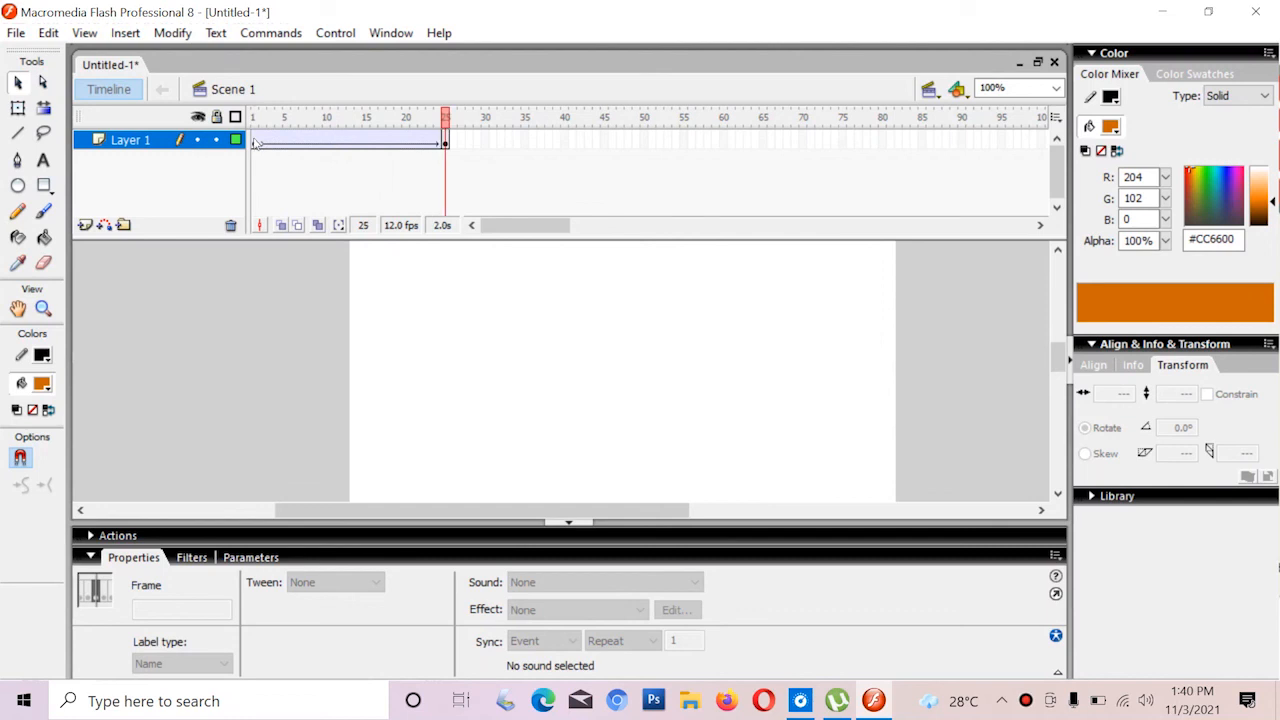
{"action": "left_click", "coordinate": [255, 143]}
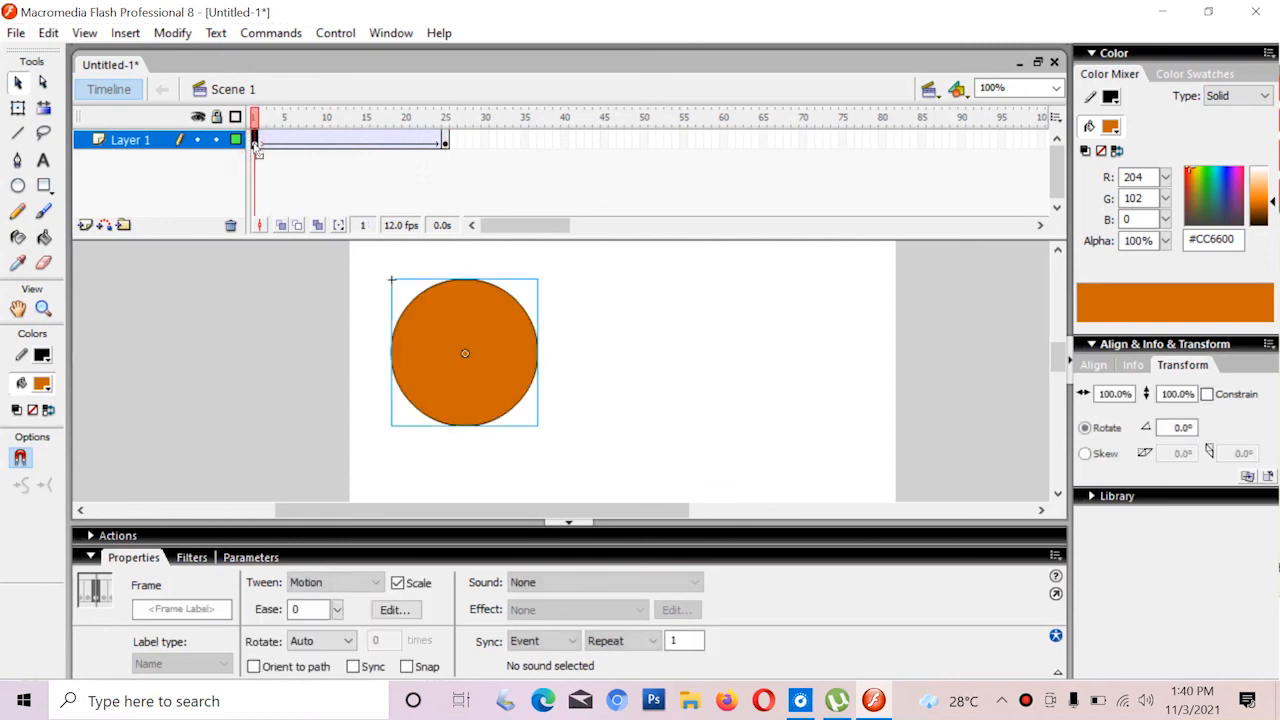
{"action": "key", "text": "Return"}
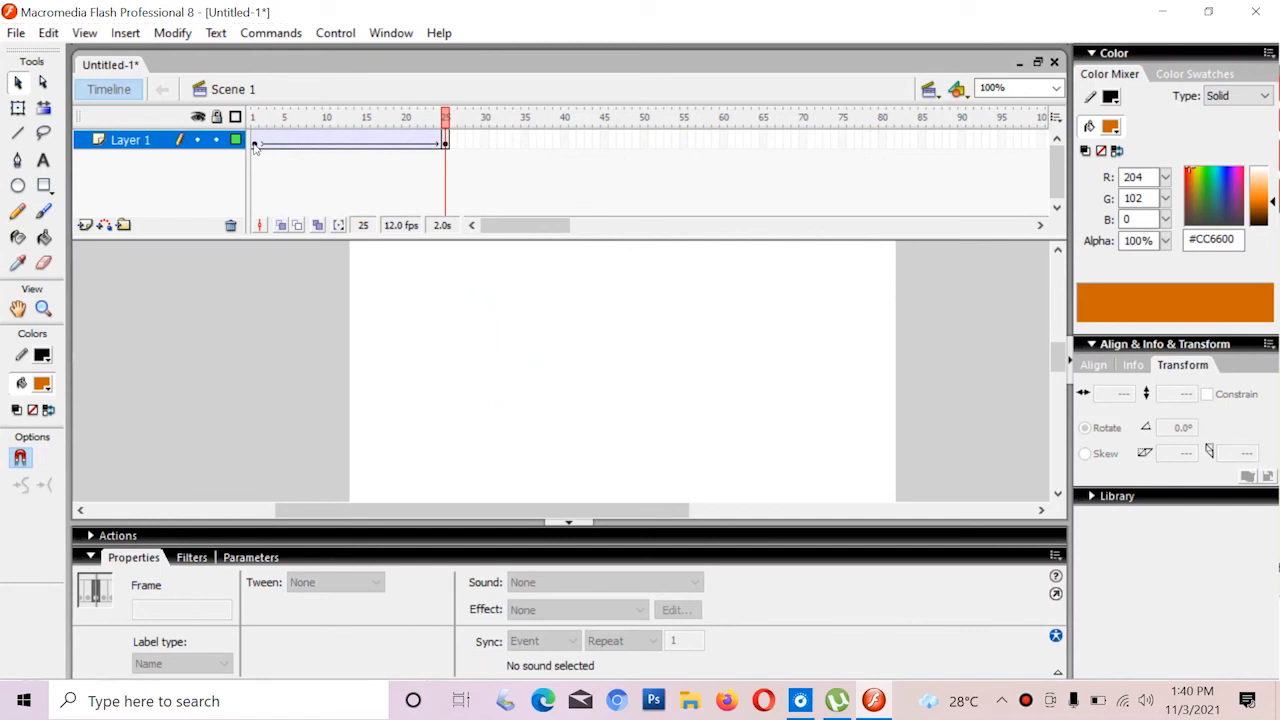
{"action": "key", "text": "ctrl+Return"}
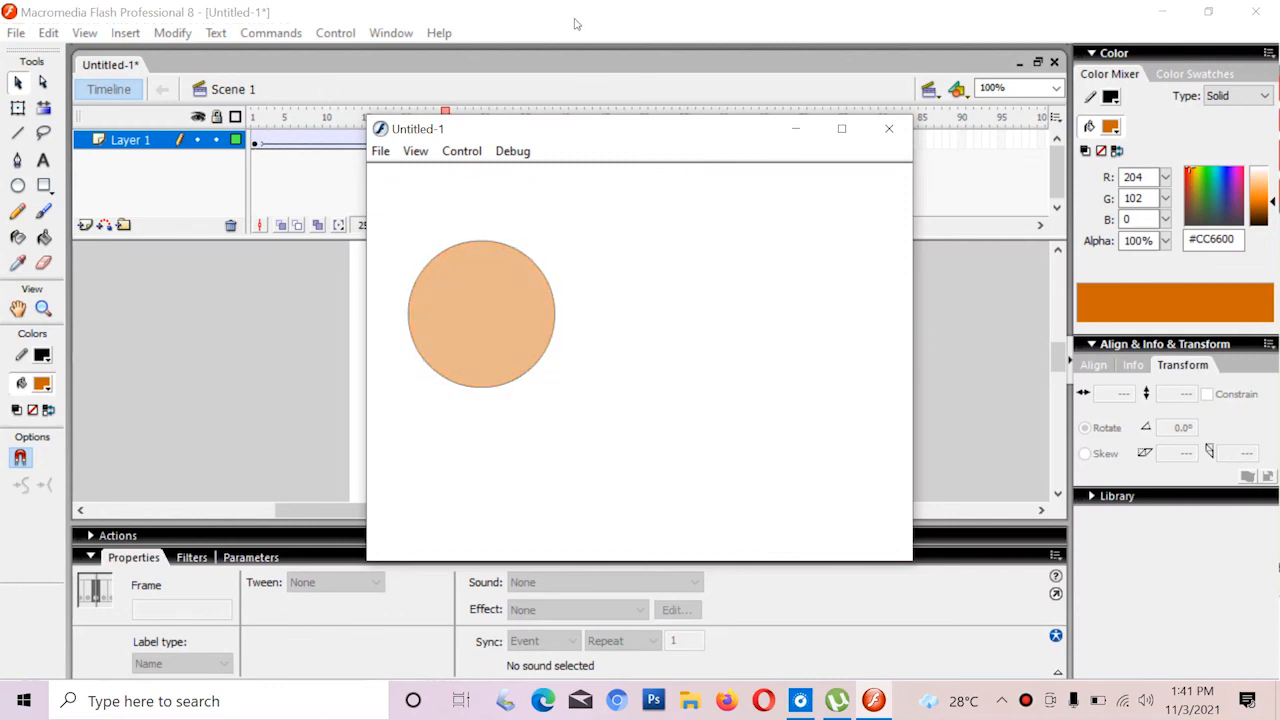
{"action": "left_click", "coordinate": [889, 128]}
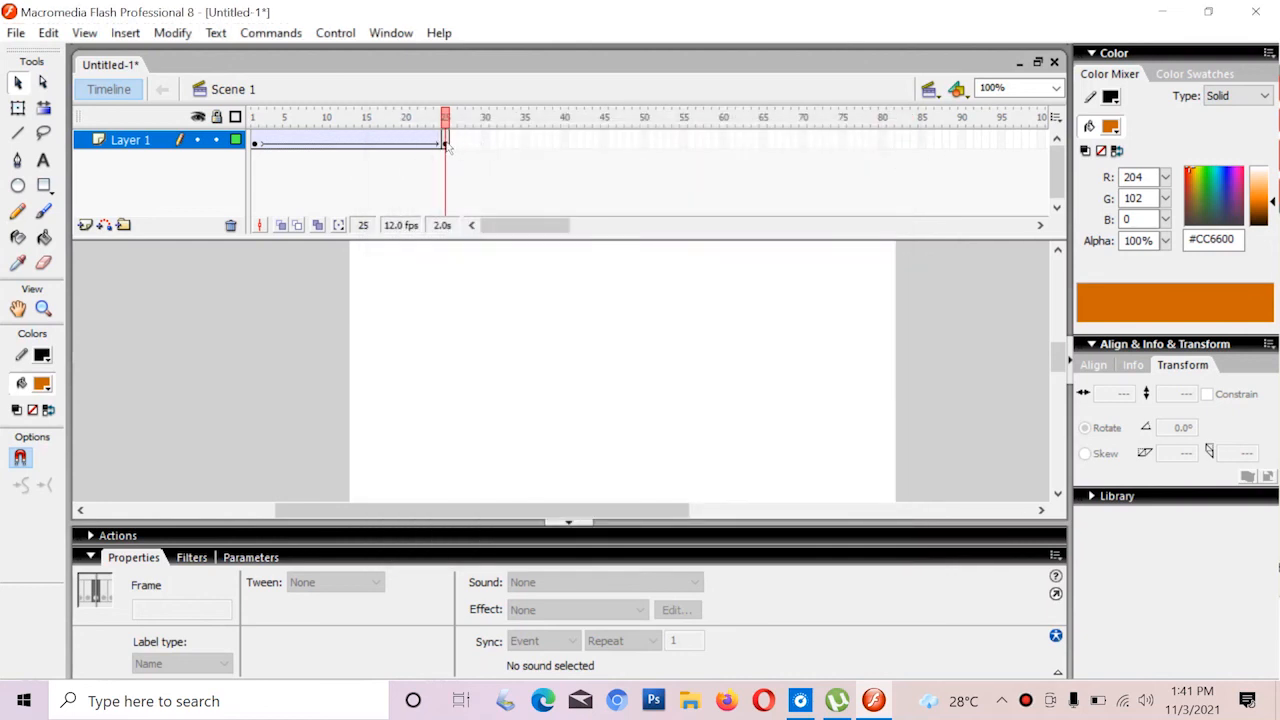
- Move the fade's ending keyframe on Layer 1 to frame 5
{"action": "left_click", "coordinate": [445, 141]}
{"action": "left_click", "coordinate": [491, 166]}
{"action": "left_click", "coordinate": [446, 143]}
{"action": "left_click", "coordinate": [447, 146]}
{"action": "left_click_drag", "start_coordinate": [448, 150], "coordinate": [288, 144]}
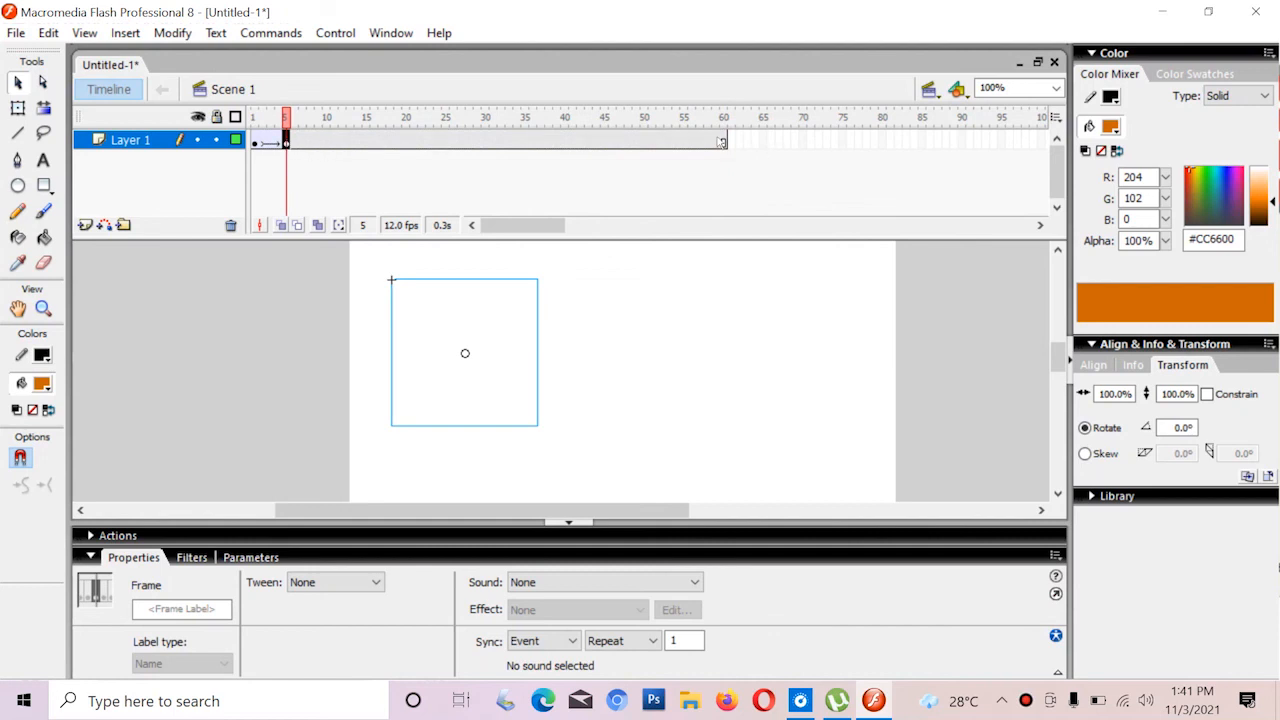
- Remove frames 6 through 60 from Layer 1 and preview the shortened fade as a test movie
{"action": "mouse_move", "coordinate": [292, 143]}
{"action": "left_mouse_down"}
{"action": "mouse_move", "coordinate": [745, 140]}
{"action": "mouse_move", "coordinate": [436, 144]}
{"action": "left_mouse_up"}
{"action": "left_click", "coordinate": [763, 142]}
{"action": "left_click_drag", "start_coordinate": [742, 143], "coordinate": [297, 144]}
{"action": "right_click", "coordinate": [303, 143]}
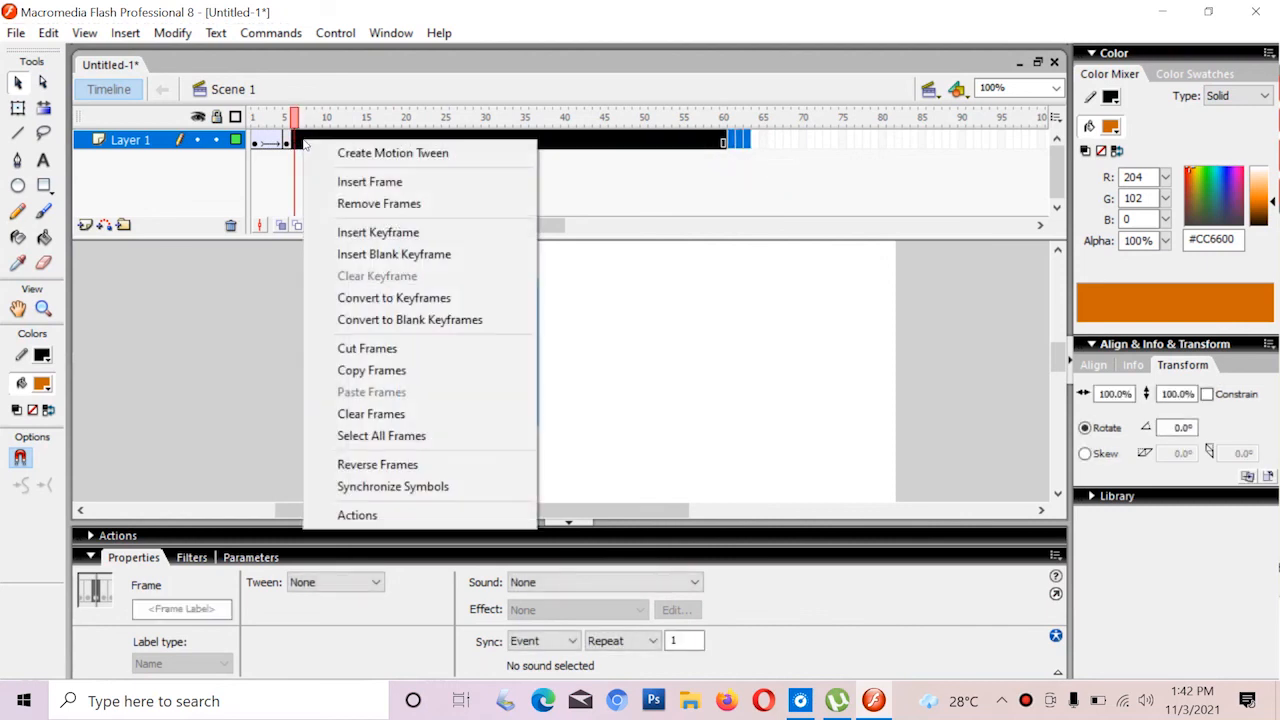
{"action": "left_click", "coordinate": [352, 205]}
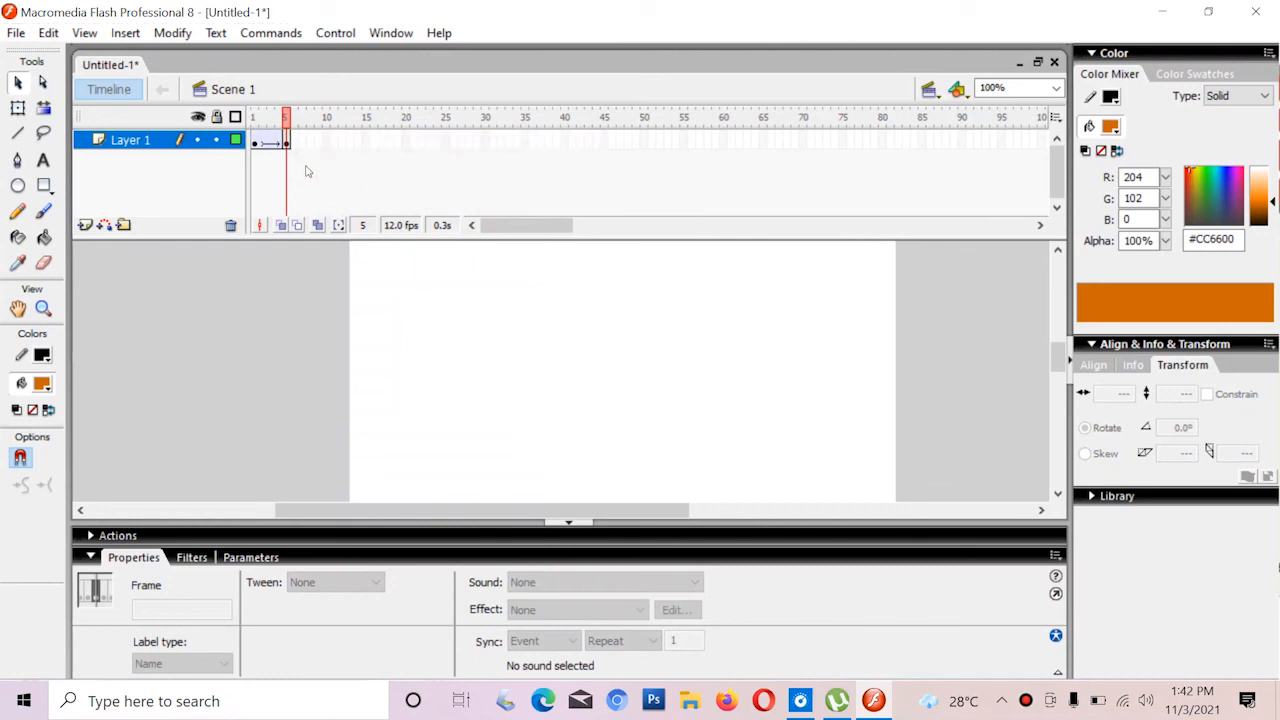
{"action": "key", "text": "ctrl+Return"}
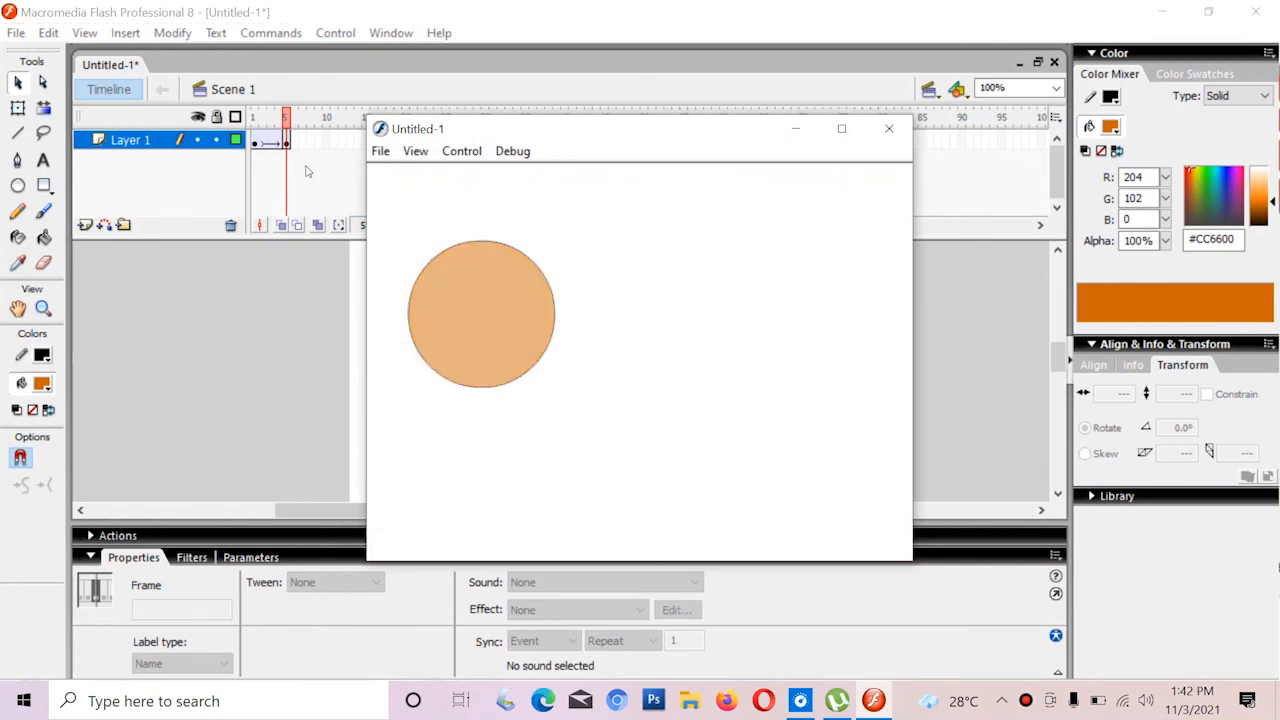
{"action": "left_click", "coordinate": [888, 131]}
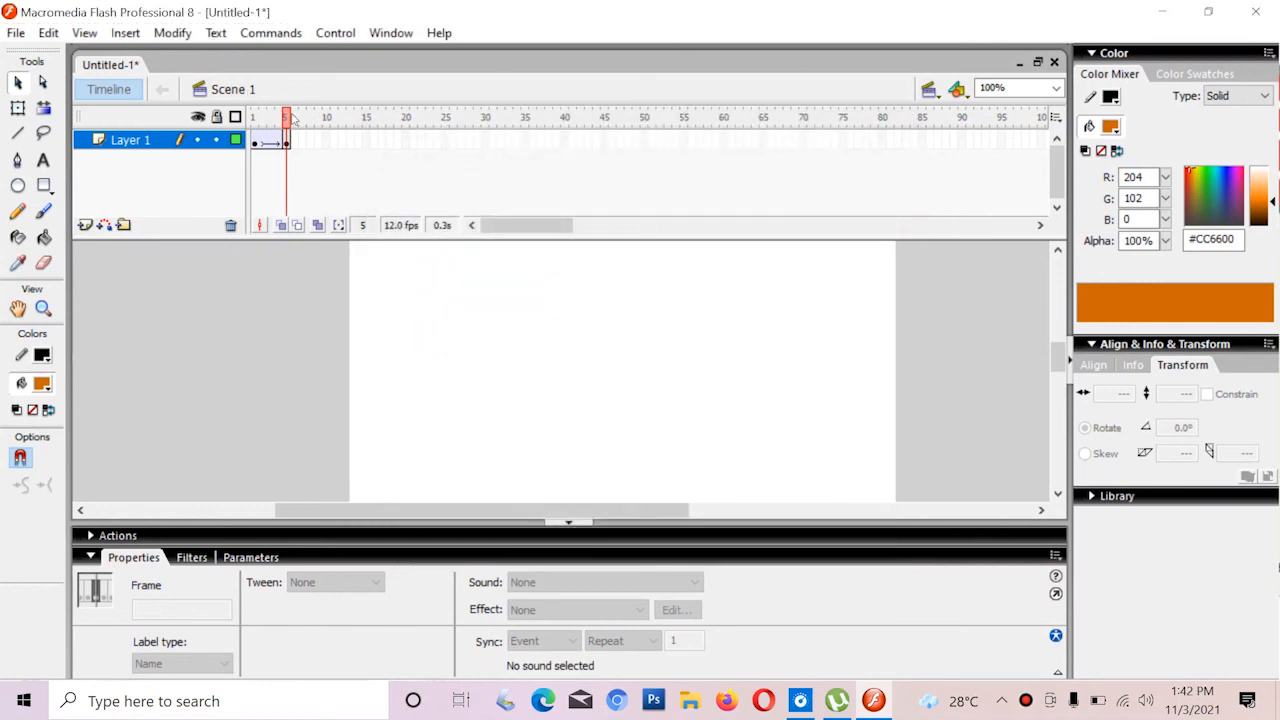
- Select frames 2 through 9 on Layer 1
{"action": "left_click_drag", "start_coordinate": [321, 141], "coordinate": [269, 154]}
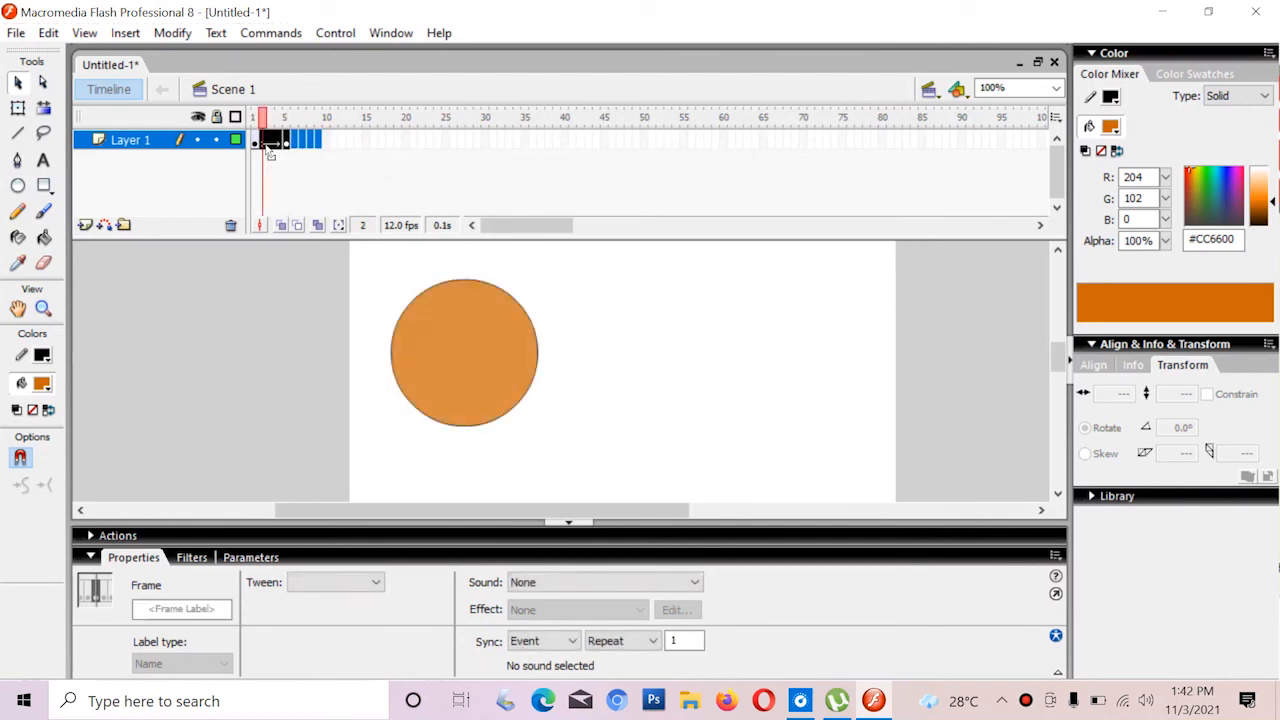